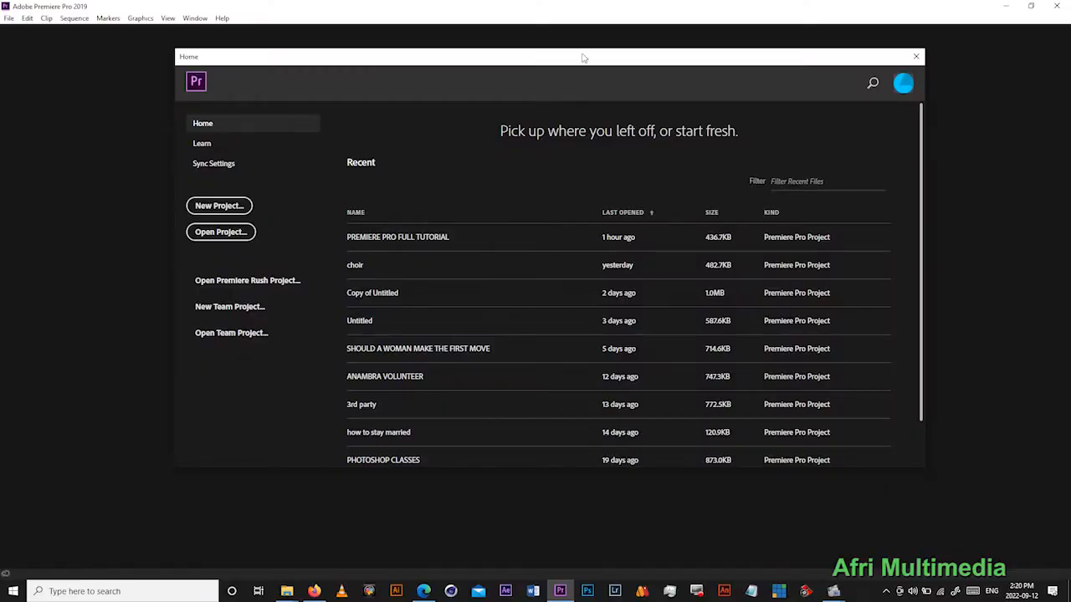
- Start a new project and name it VIDEO EDITING TUTORIAL
drag(584, 58, 532, 58)
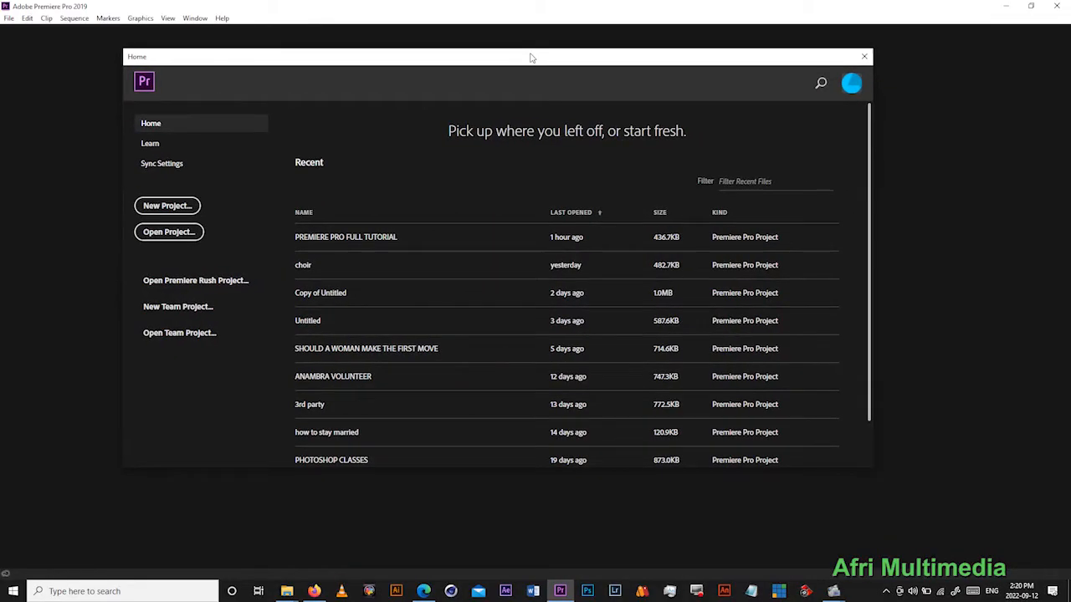
click(167, 206)
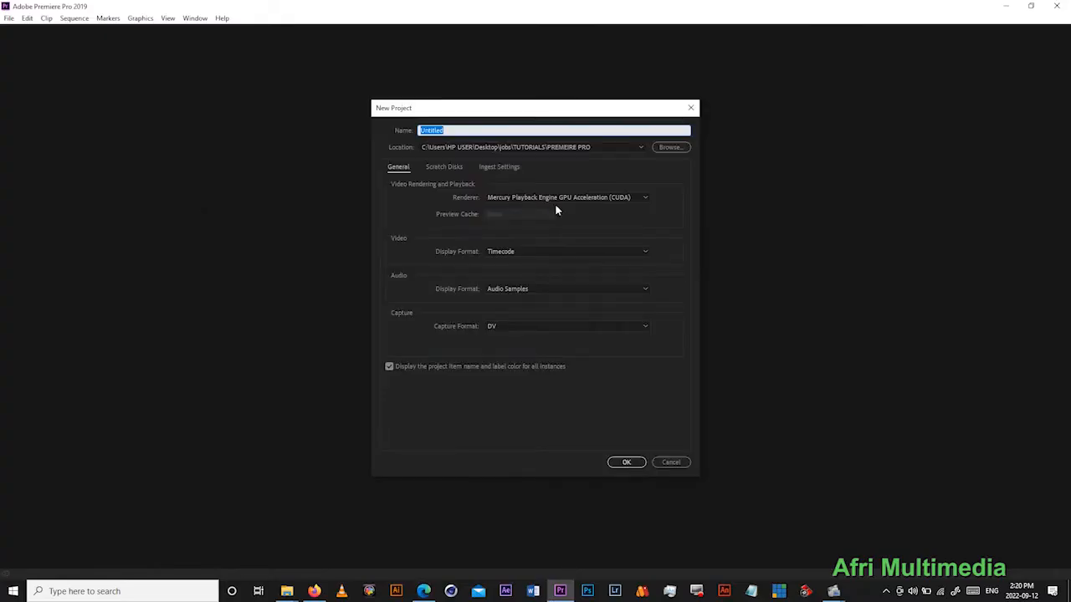
drag(446, 113, 457, 112)
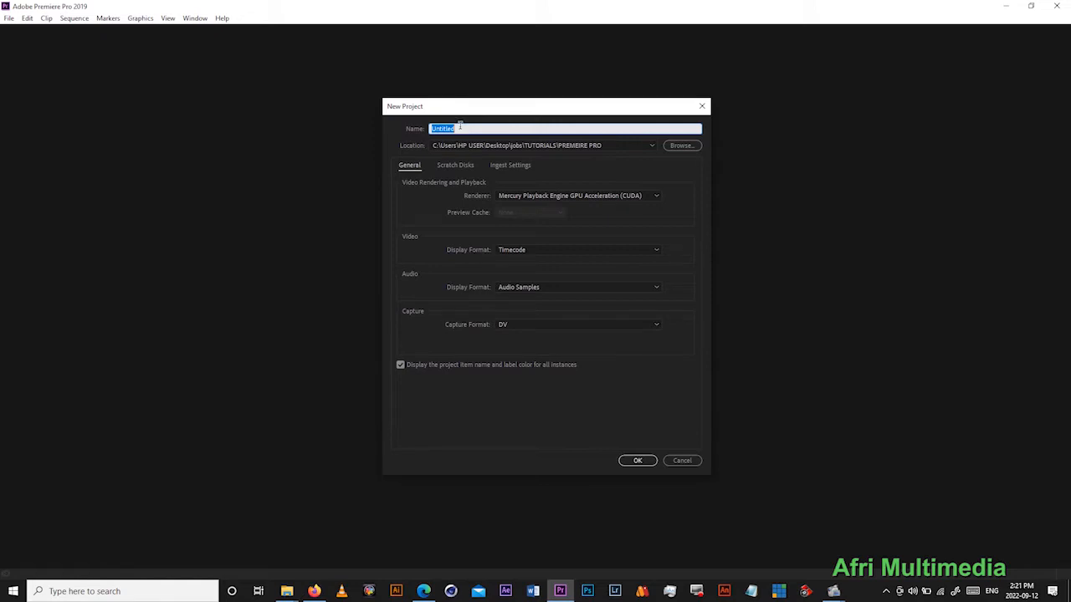
text(A)
- Choose the PREMEIRE PRO folder inside TUTORIALS as the project location and create the project with the default settings
click(681, 147)
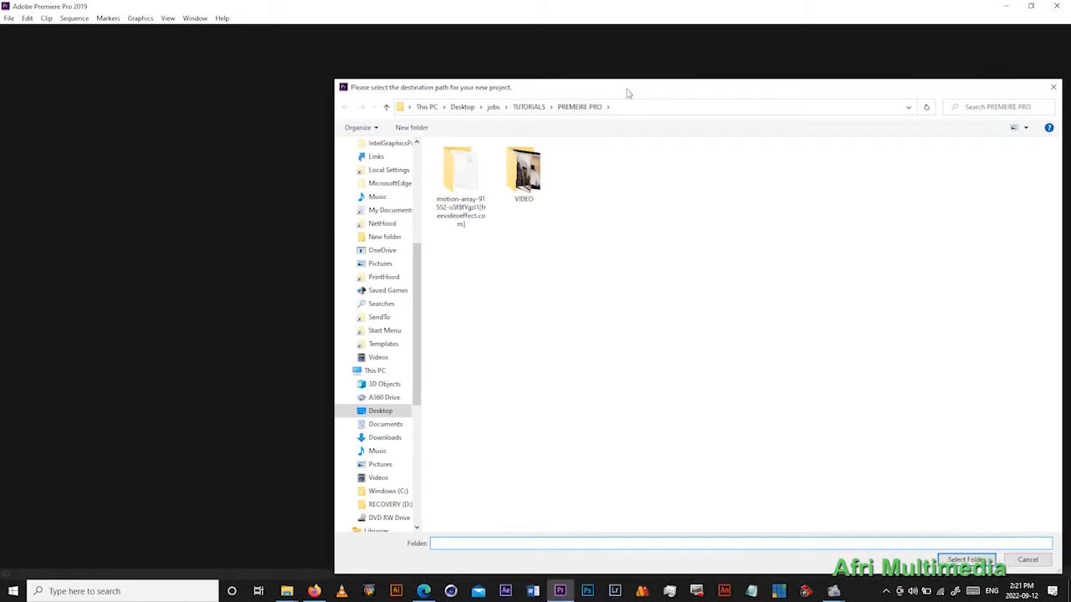
drag(628, 93, 543, 79)
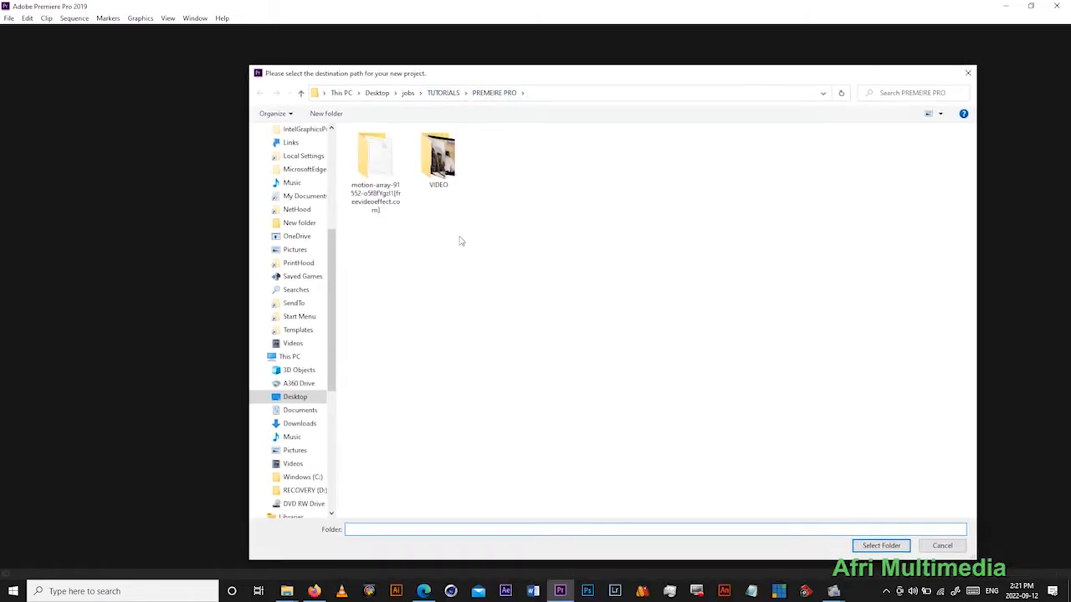
click(861, 545)
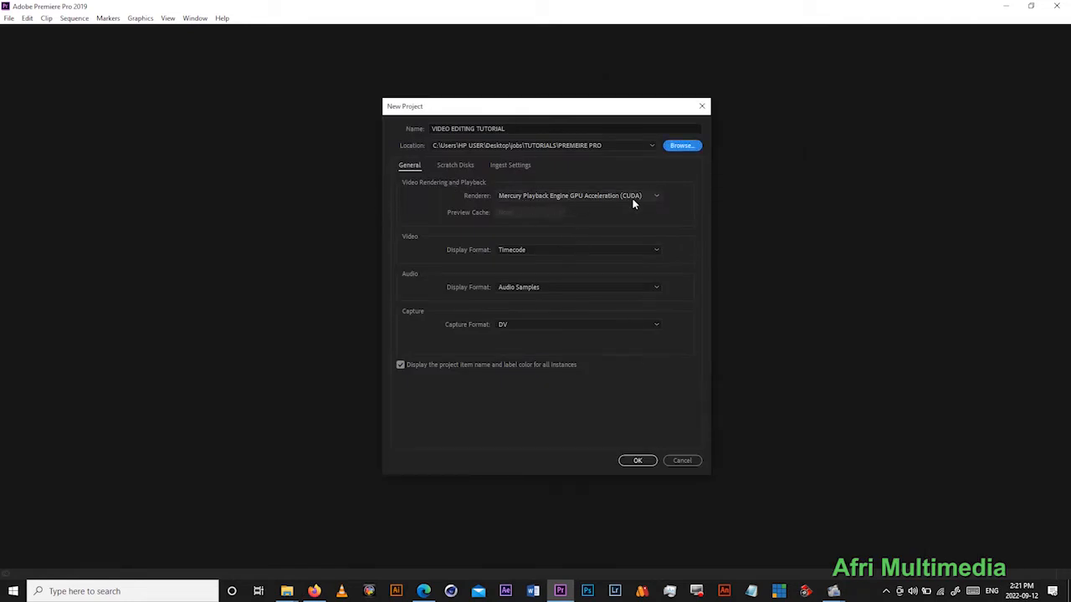
click(637, 461)
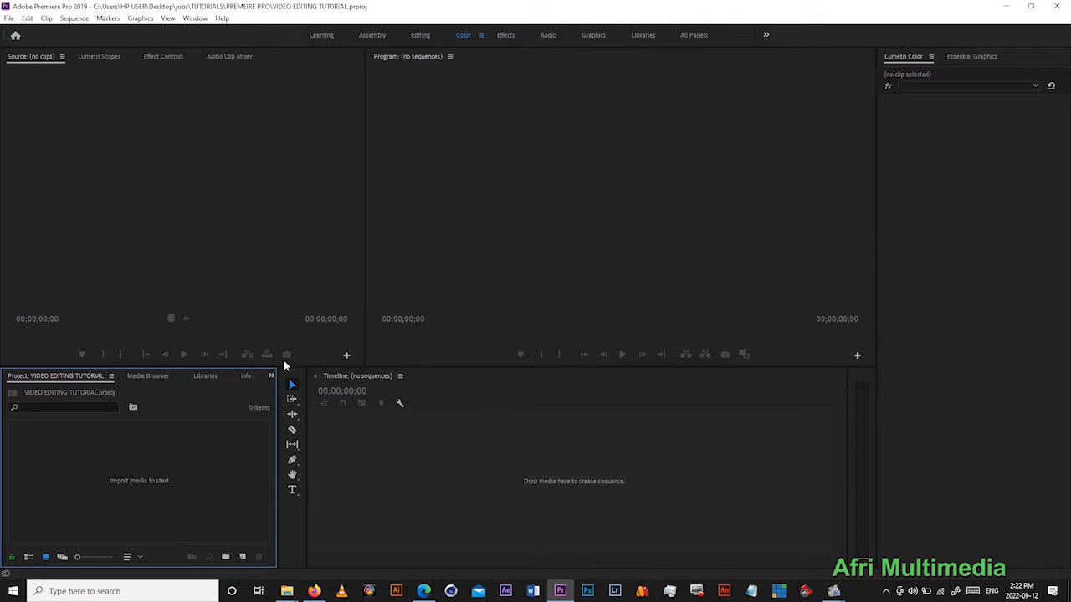
- Switch to Edge to read the Creating a New Project section of the Adobe Premiere Tutorial PDF, and return to Premiere Pro
mouse_move(314, 591)
mouse_move(372, 536)
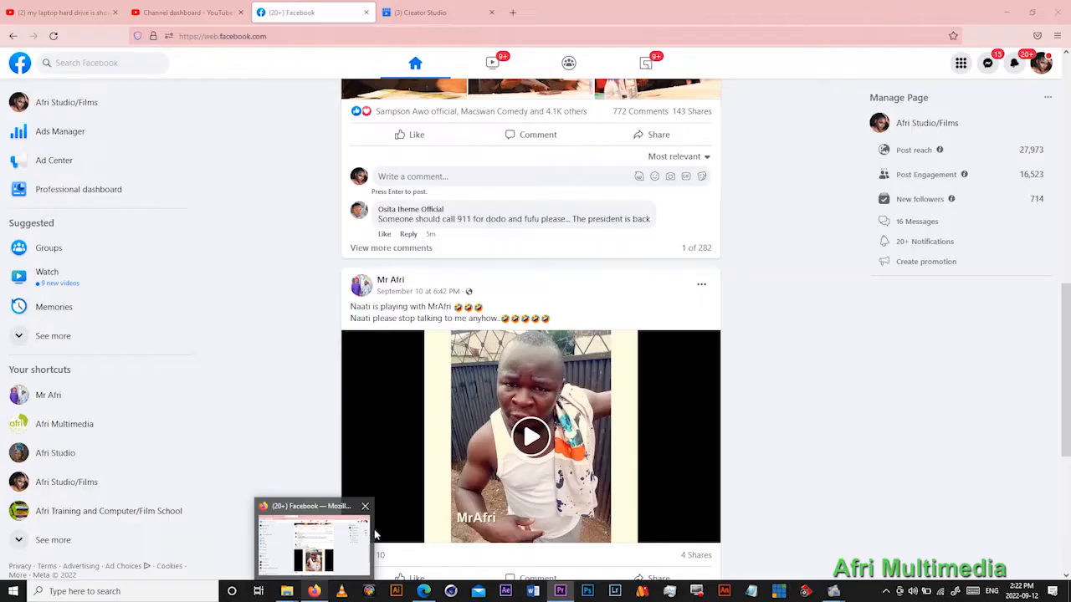
click(439, 536)
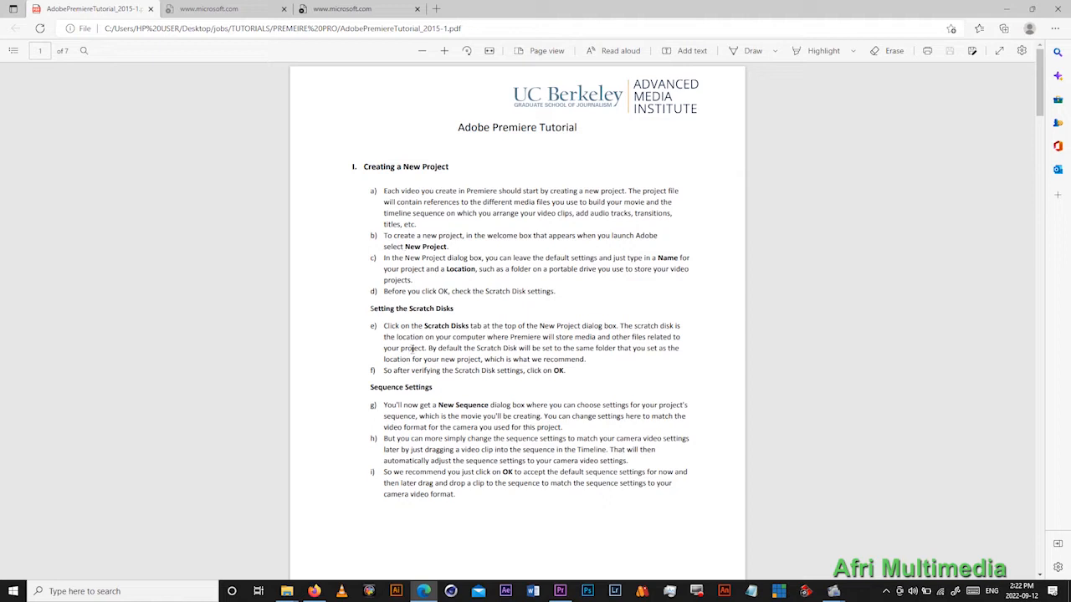
scroll(419, 368, down, 2)
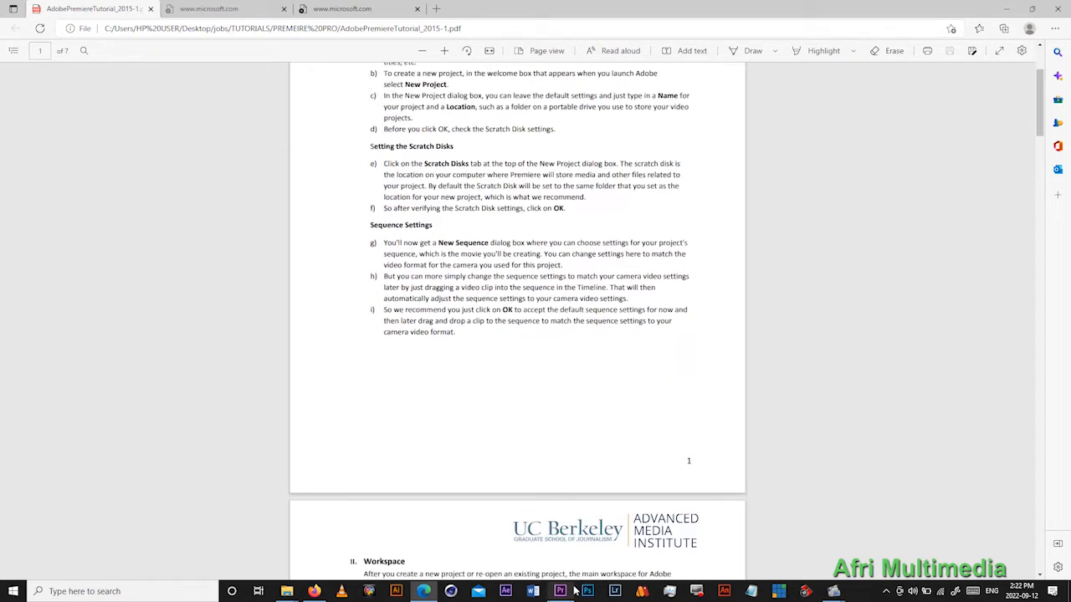
scroll(534, 367, down, 5)
scroll(544, 330, up, 7)
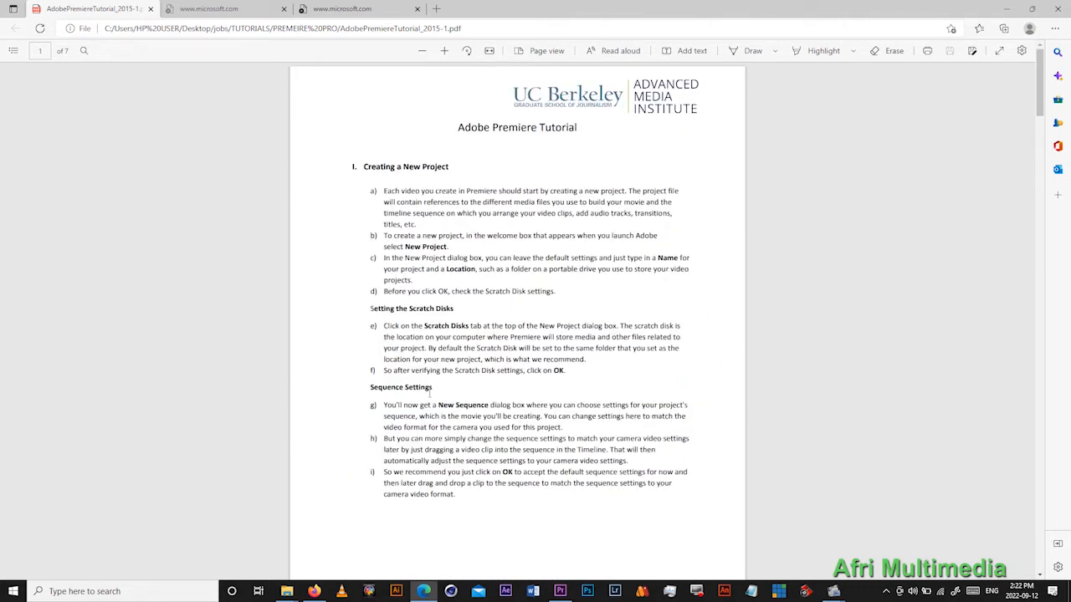
scroll(507, 388, down, 3)
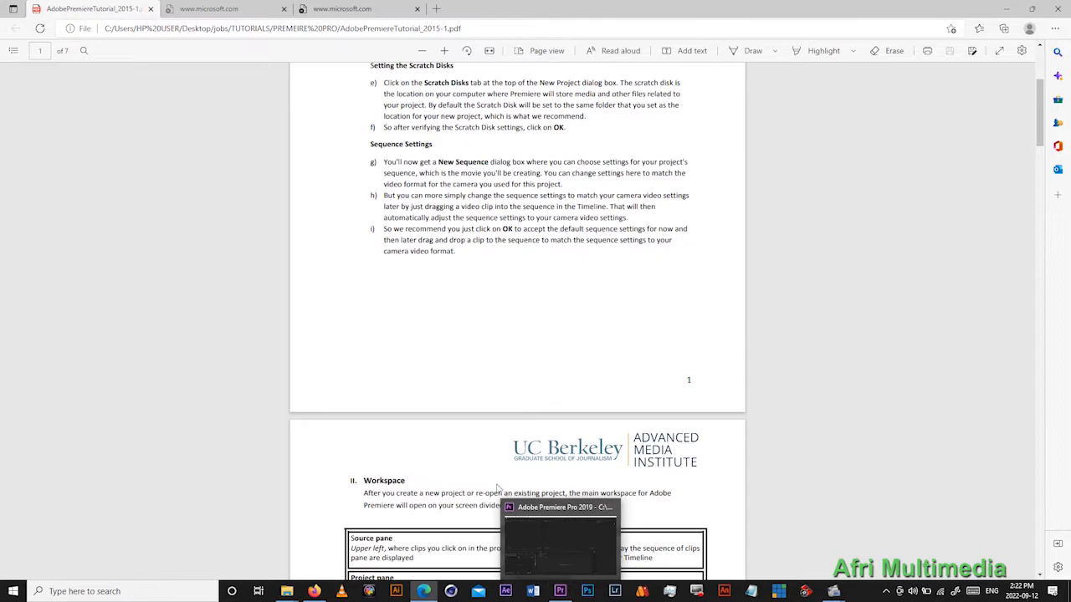
click(559, 591)
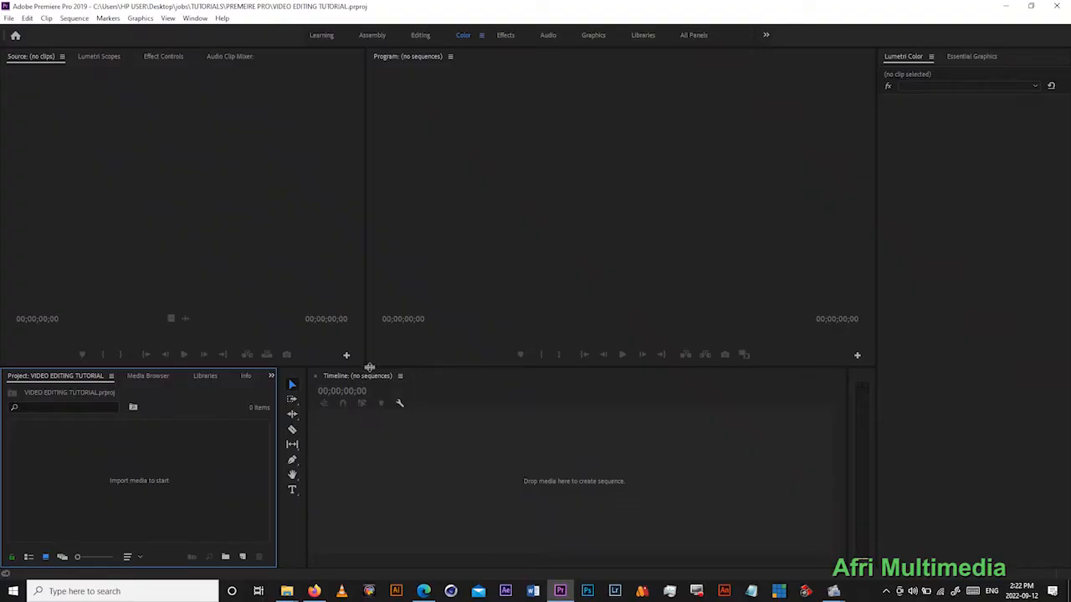
- Try resizing the panel rows and examine the Lumetri Scopes, Effect Controls, Audio Clip Mixer, Source, Essential Graphics and Lumetri Color panels
drag(369, 367, 372, 246)
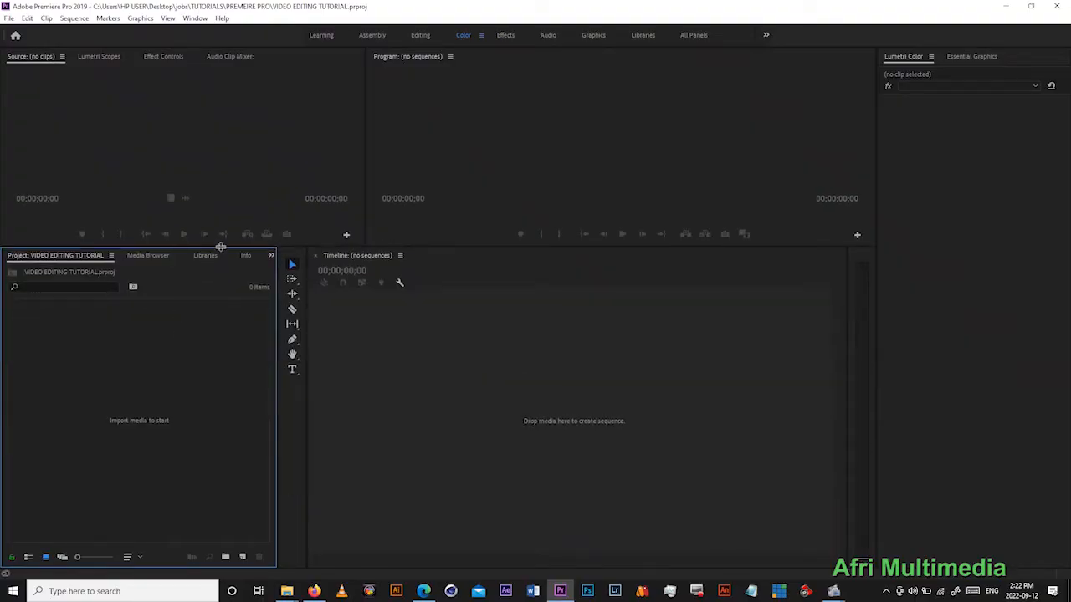
drag(220, 246, 232, 337)
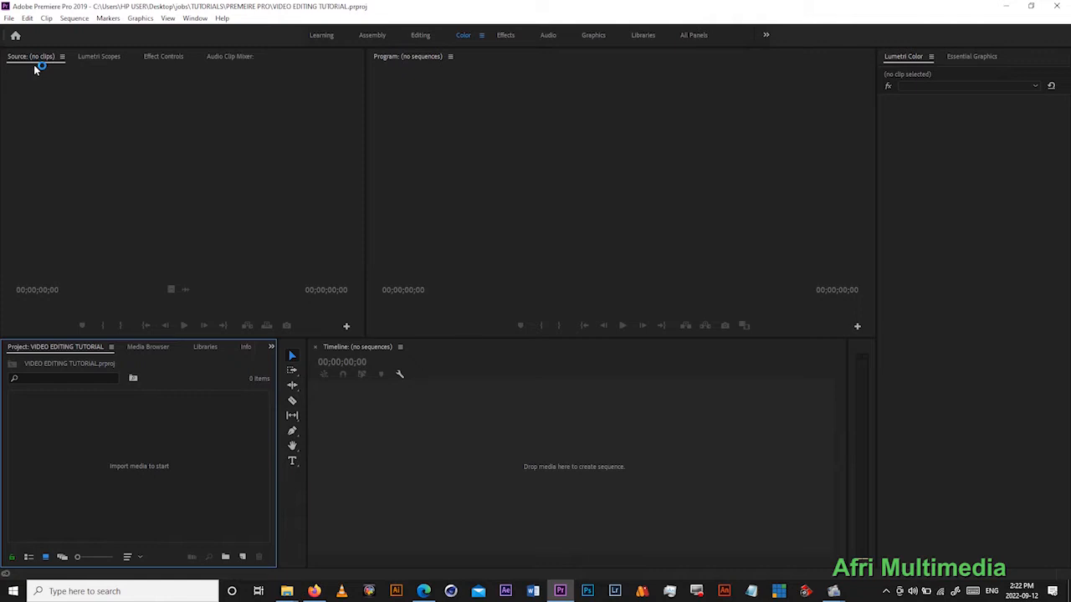
click(104, 57)
click(164, 59)
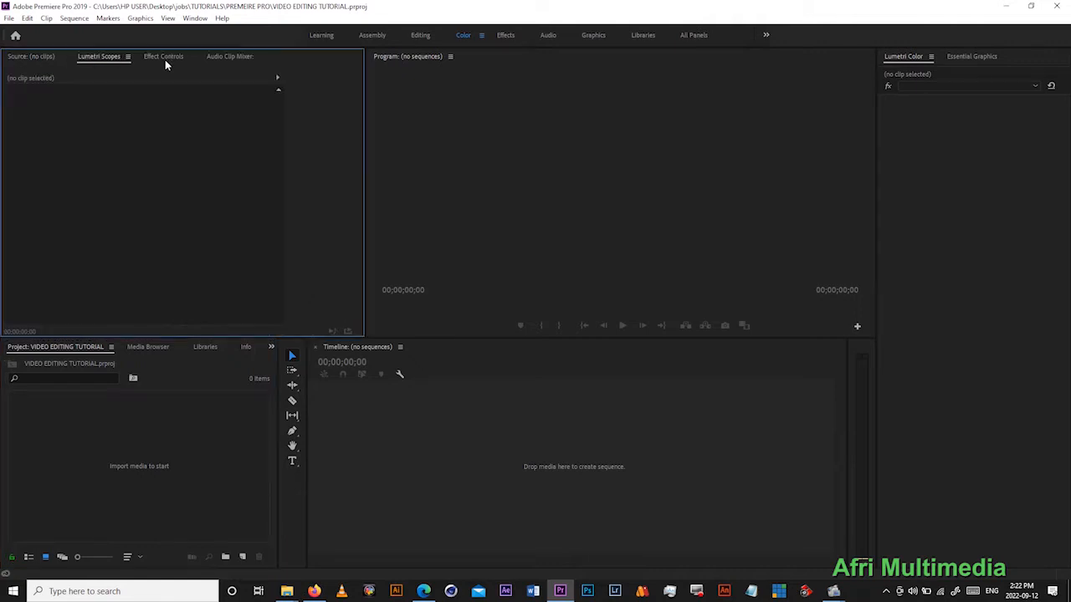
click(220, 56)
click(37, 58)
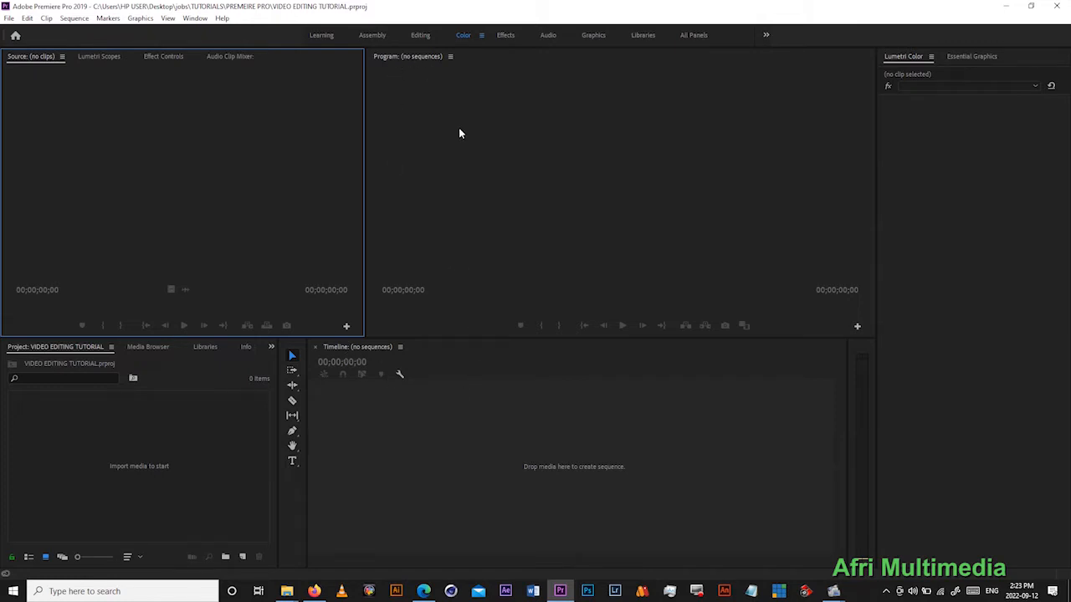
click(975, 56)
click(905, 57)
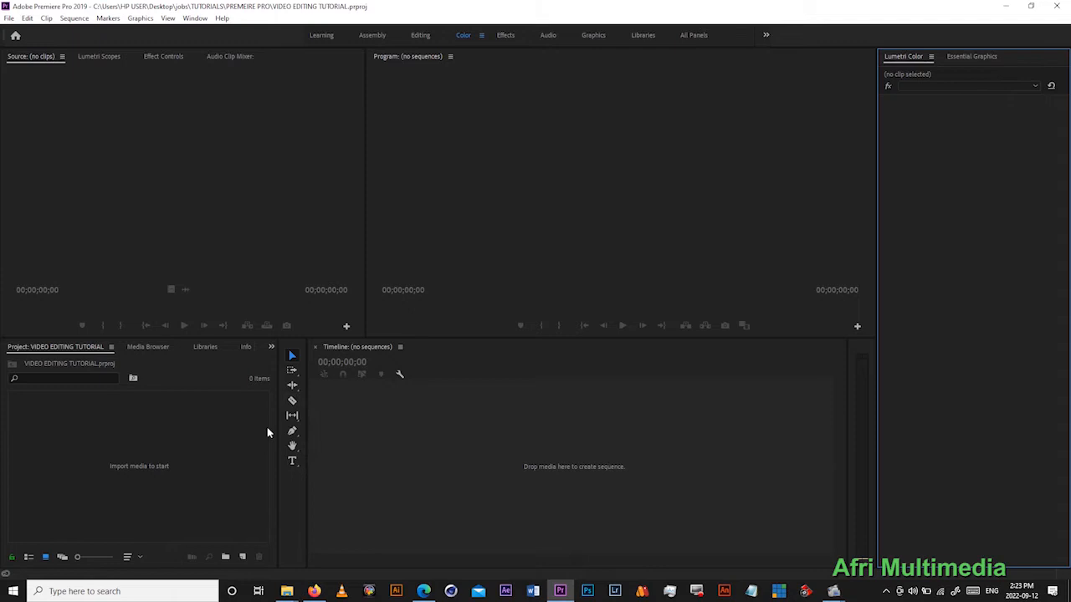
- Resize the Project, Source, Tools and Timeline panels and dock the Program monitor above the Source monitor
drag(278, 417, 362, 418)
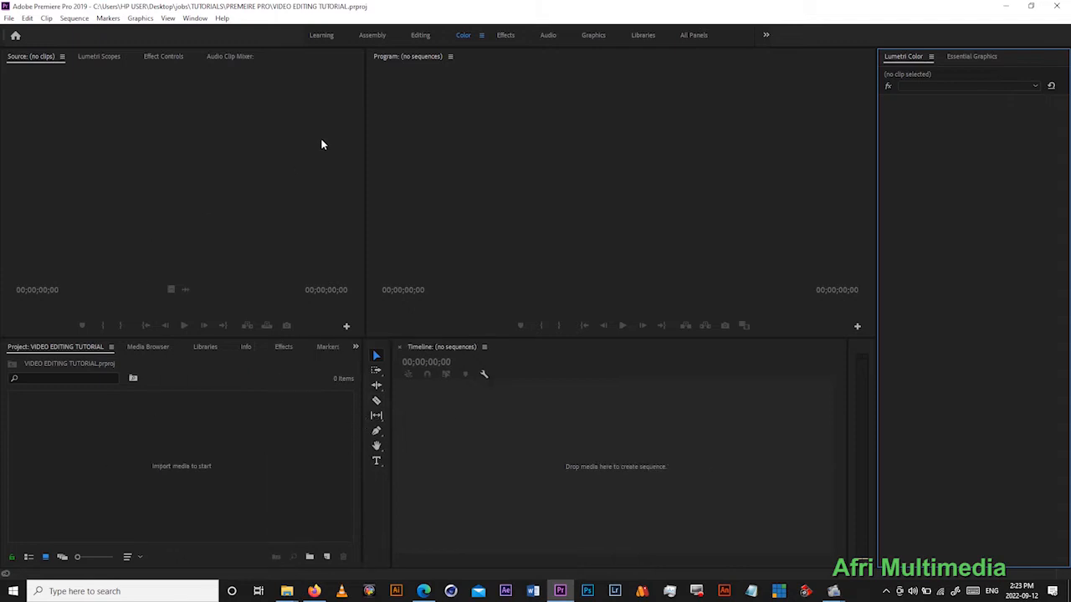
drag(364, 140, 594, 133)
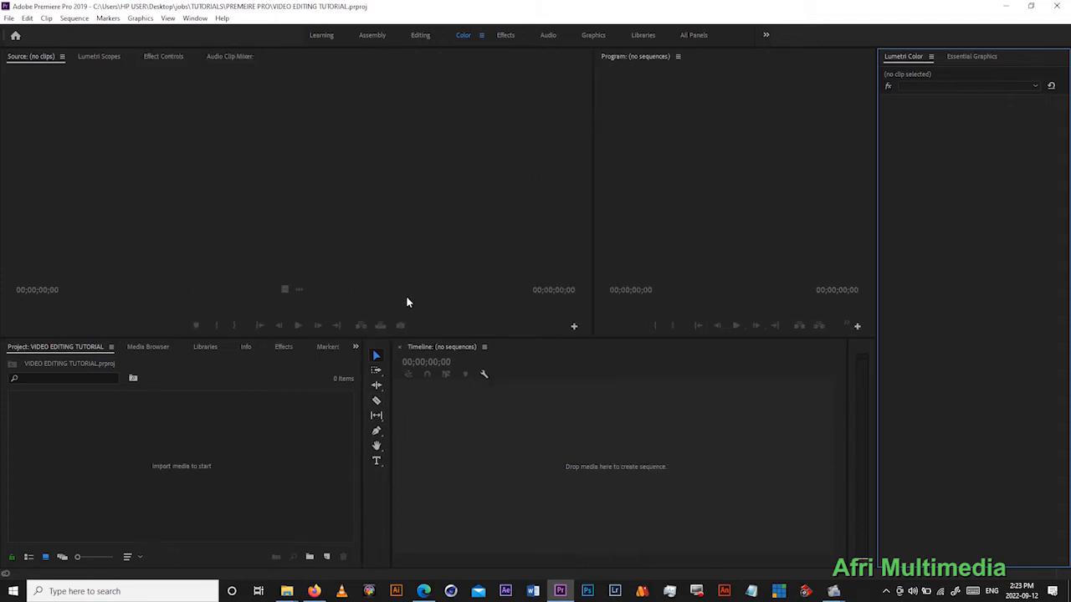
drag(406, 339, 401, 182)
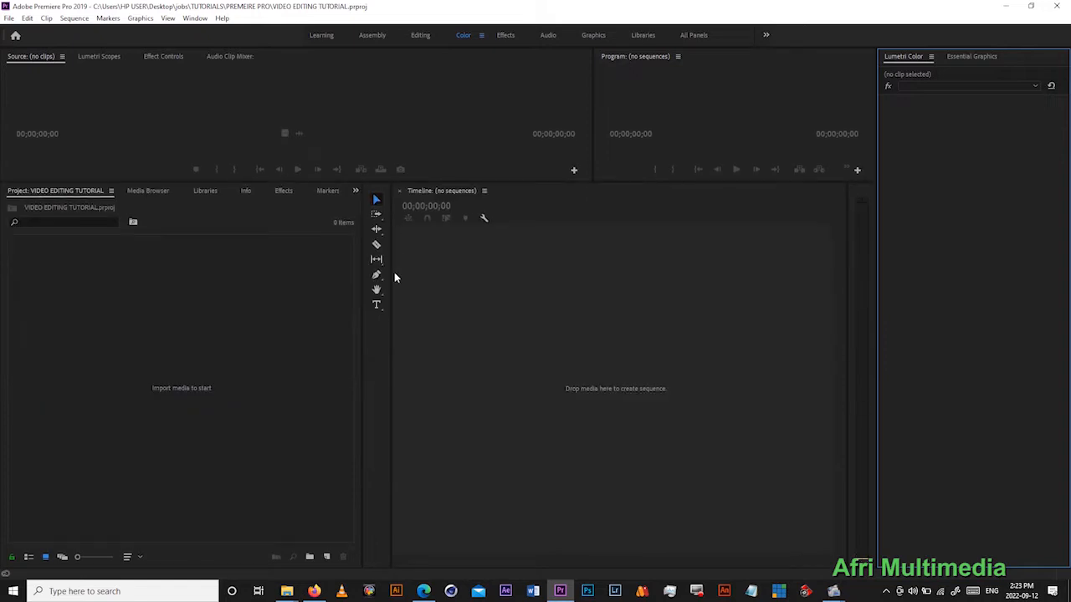
drag(393, 279, 577, 266)
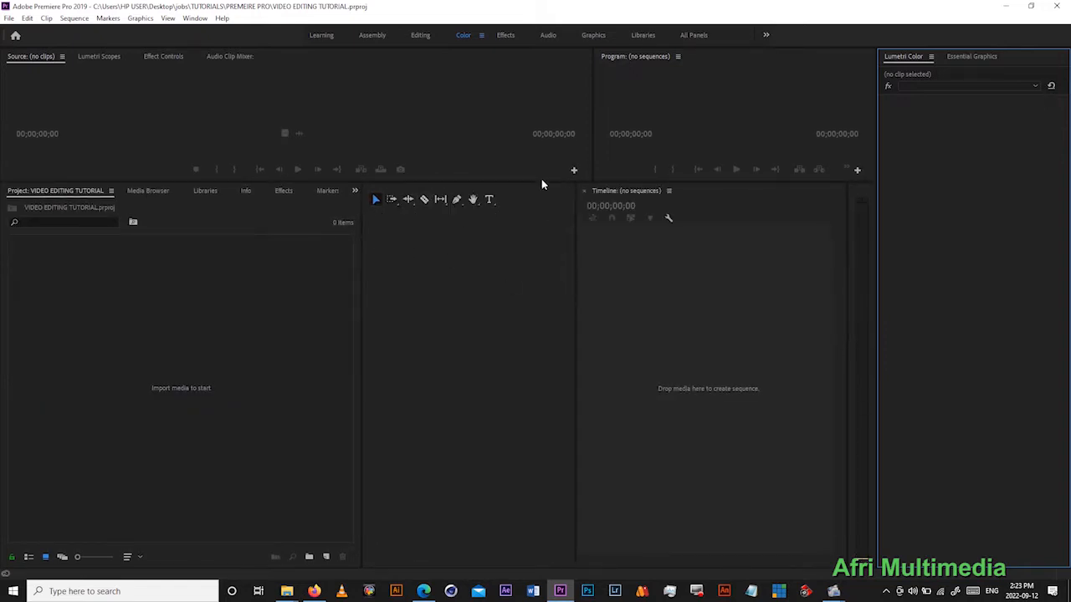
drag(541, 182, 520, 320)
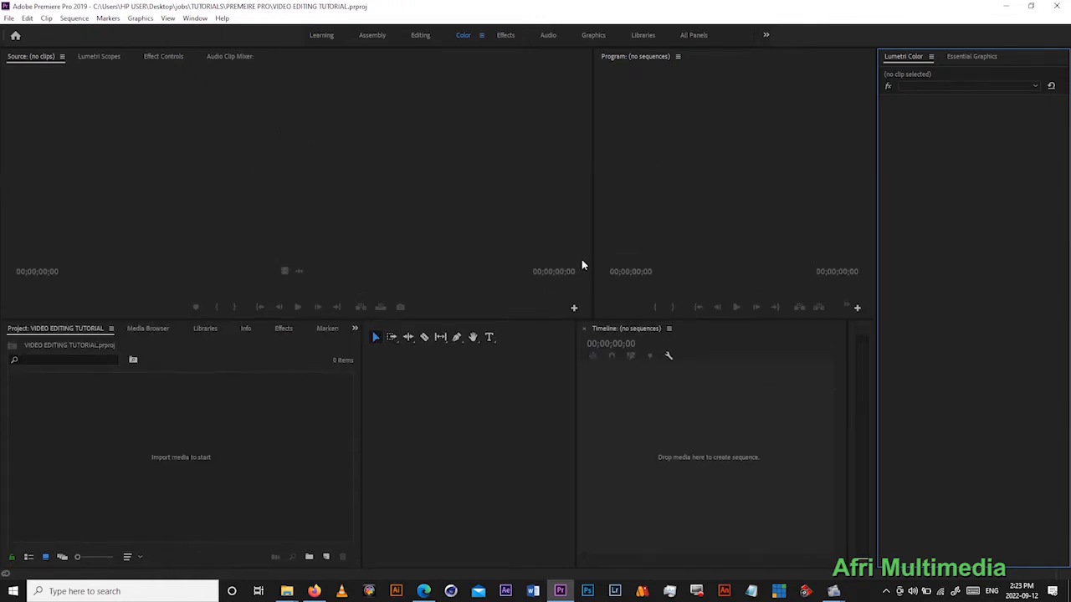
drag(593, 227, 478, 228)
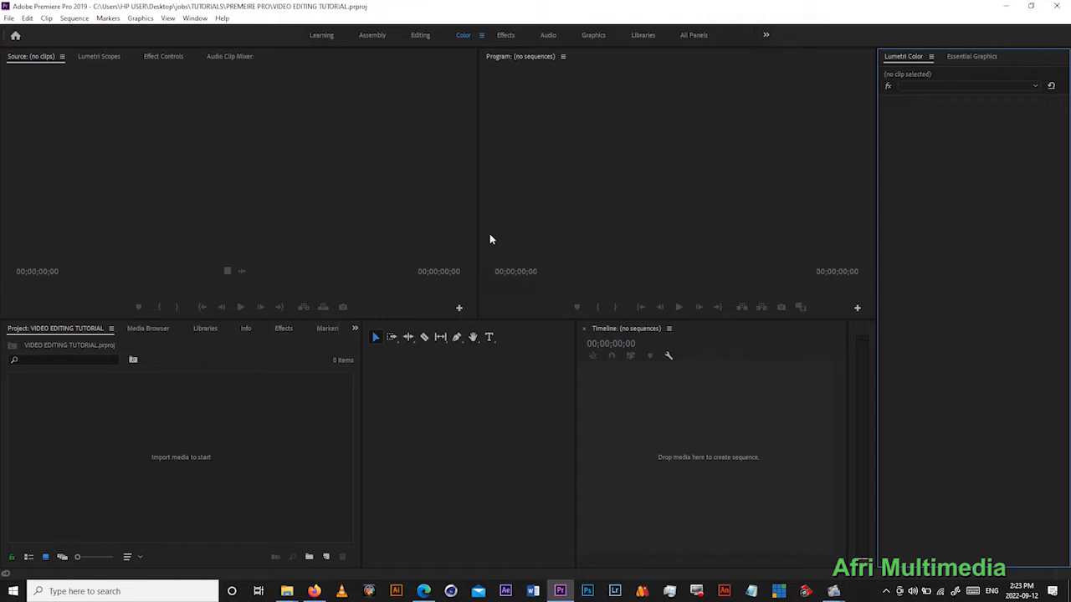
drag(553, 60, 361, 83)
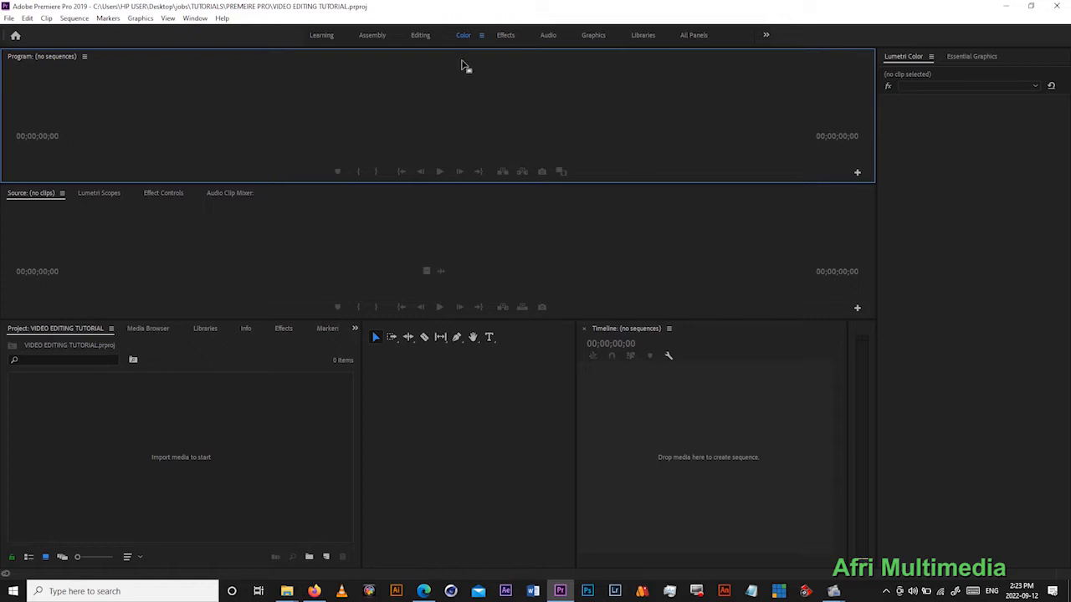
- Reset the Color workspace to its saved layout
click(481, 35)
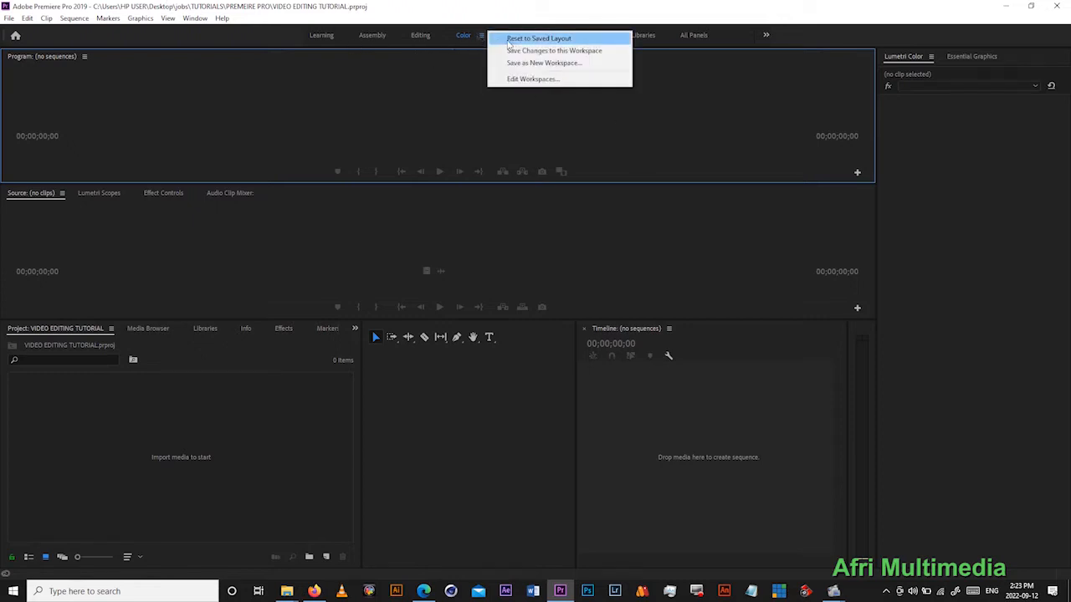
click(515, 41)
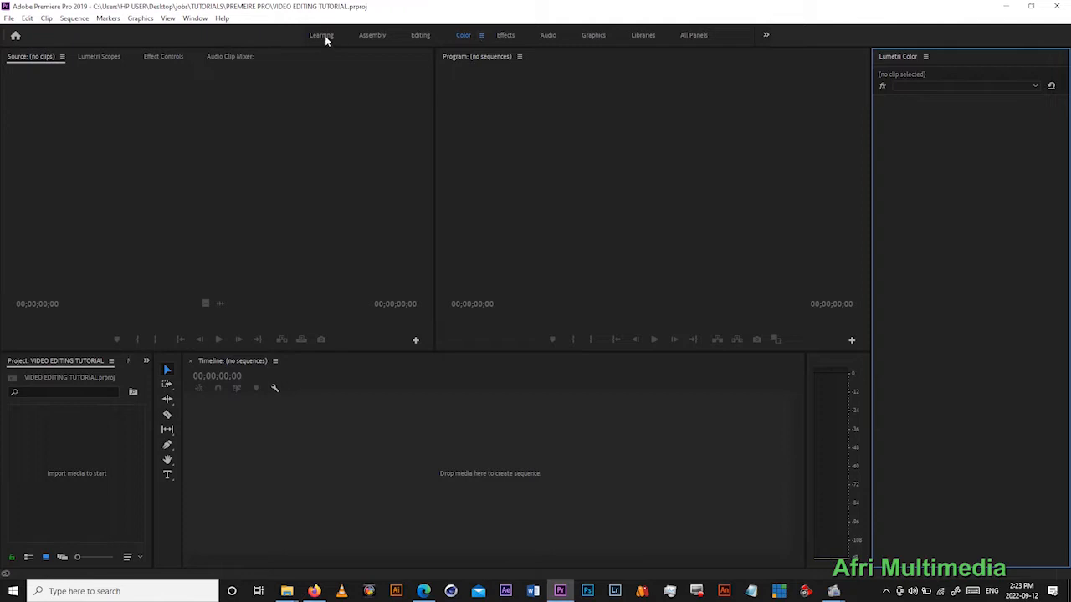
- Look through the Effects and Audio workspaces and settle on the Editing workspace
click(420, 34)
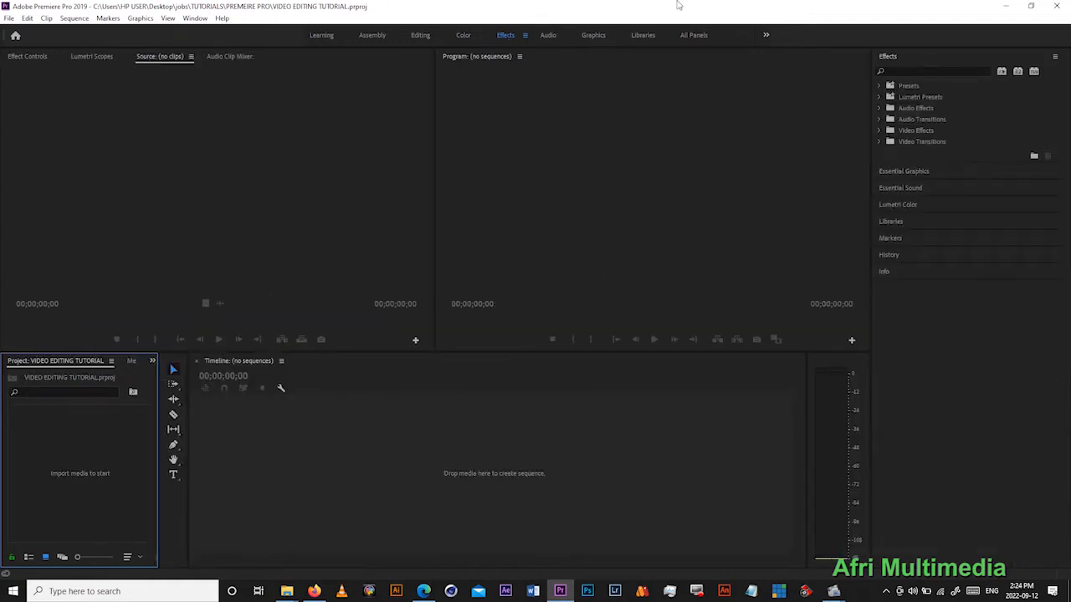
click(912, 71)
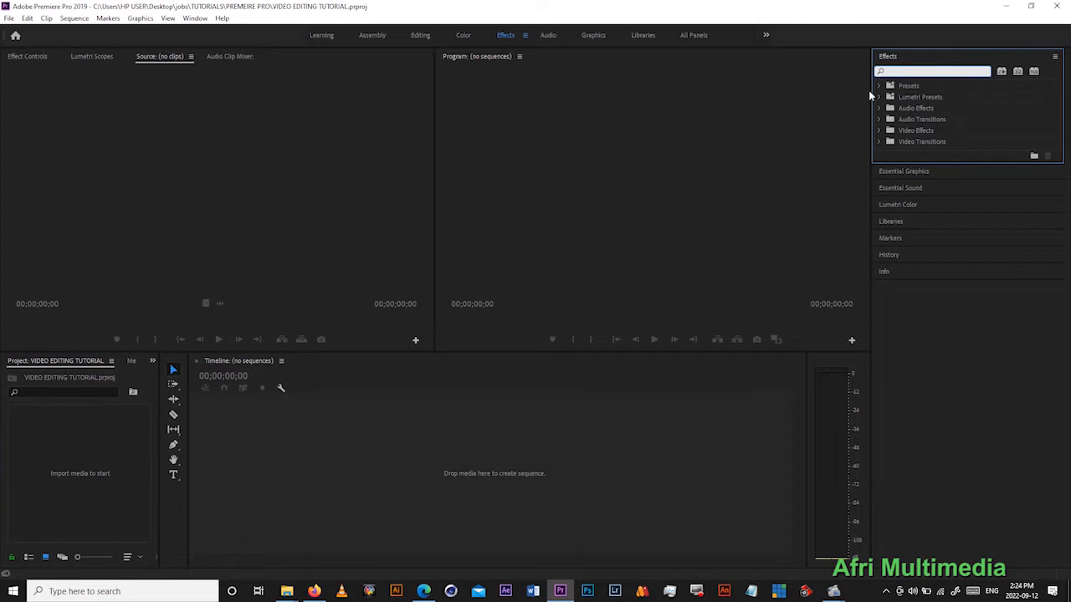
click(547, 37)
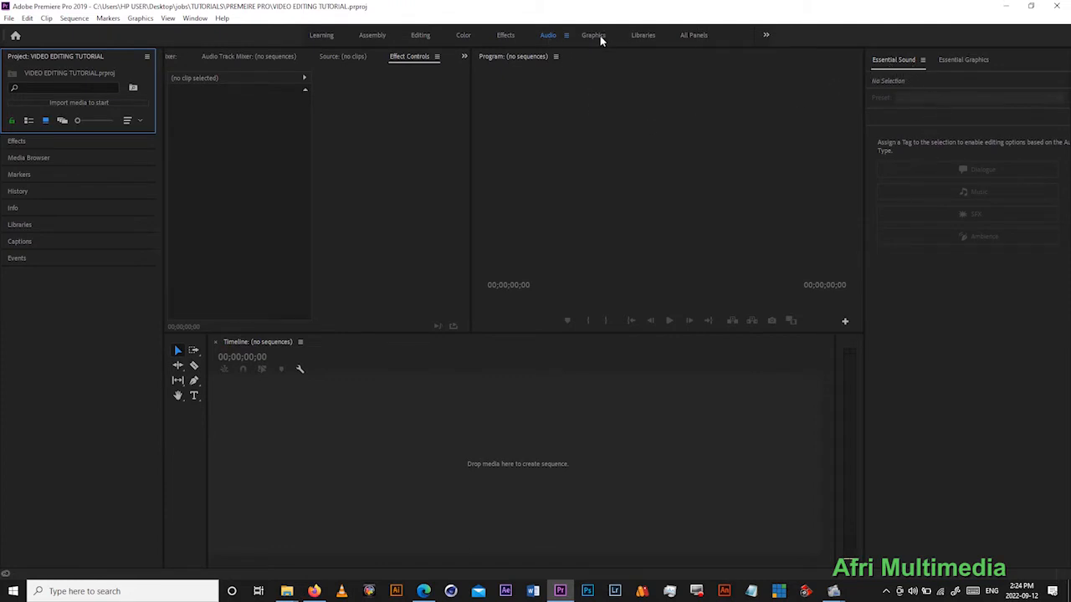
click(419, 35)
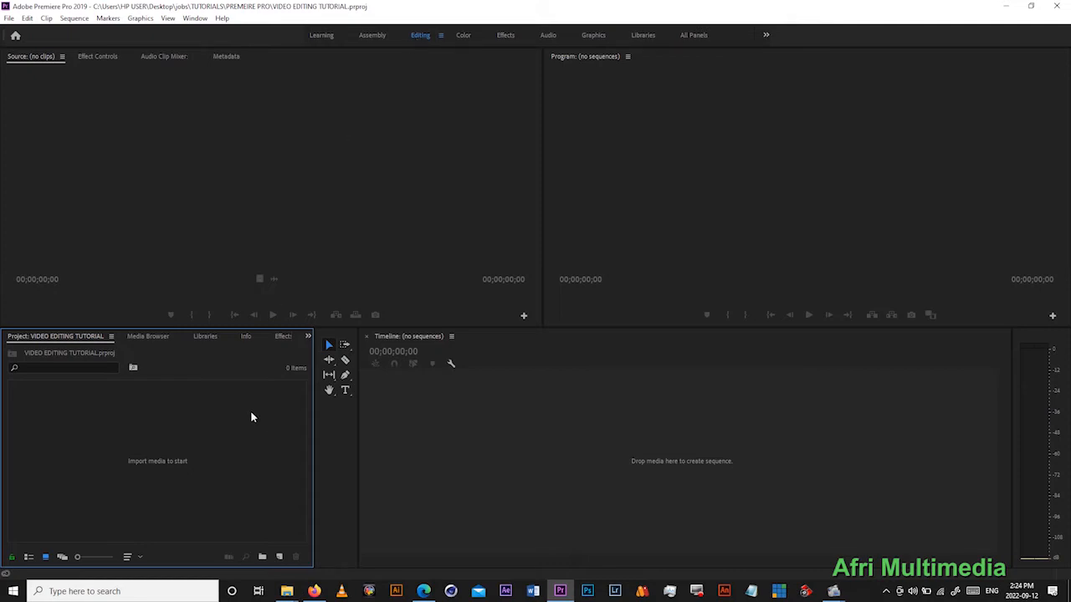
- Switch to Edge to read the Workspace and Importing sections of the tutorial PDF, and return to Premiere Pro
click(423, 591)
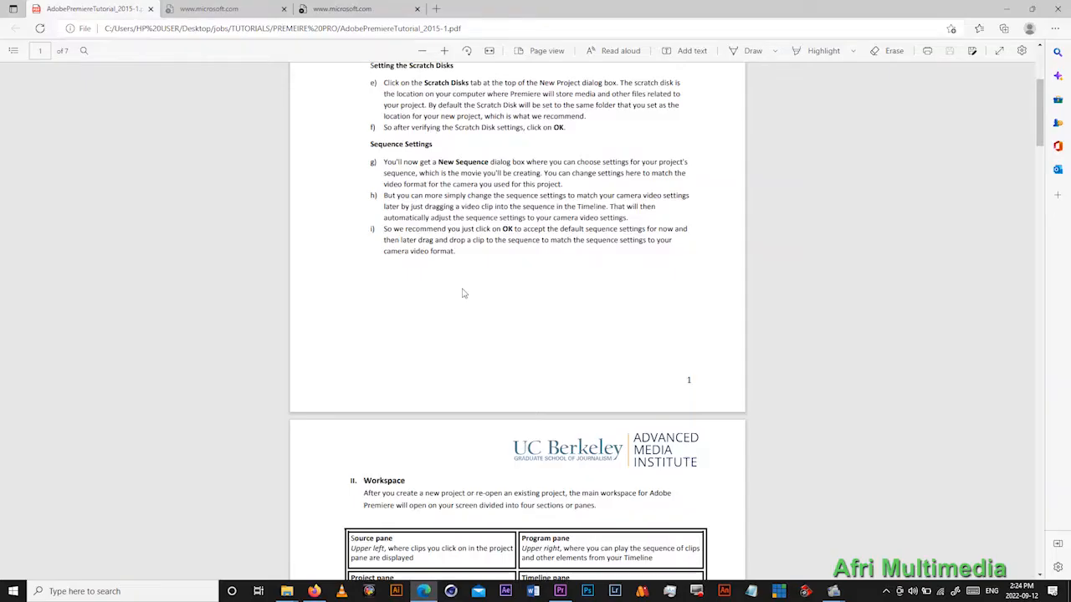
scroll(518, 336, down, 5)
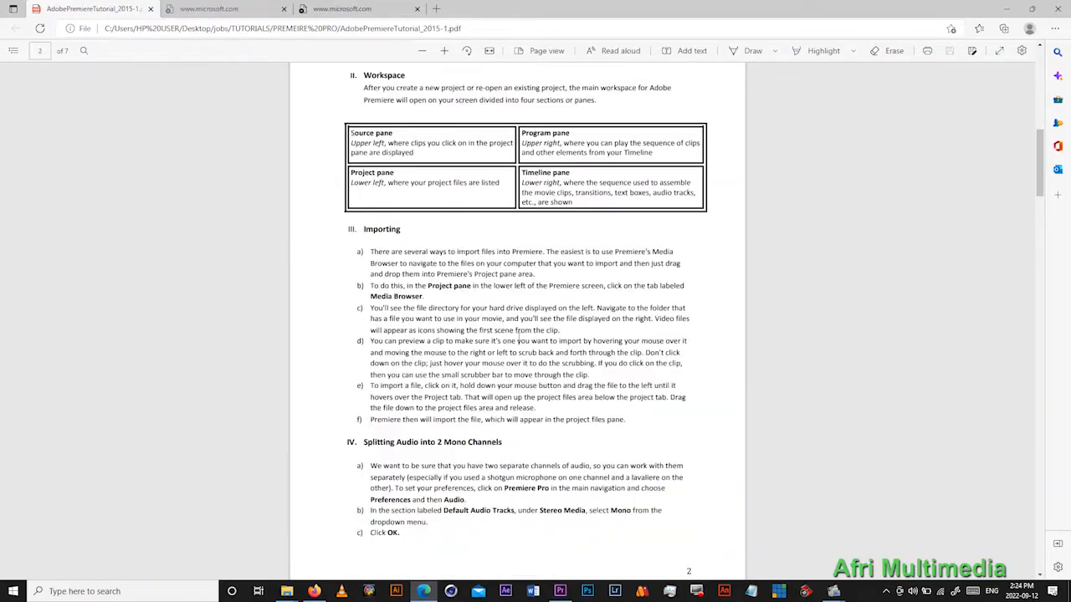
double_click(373, 230)
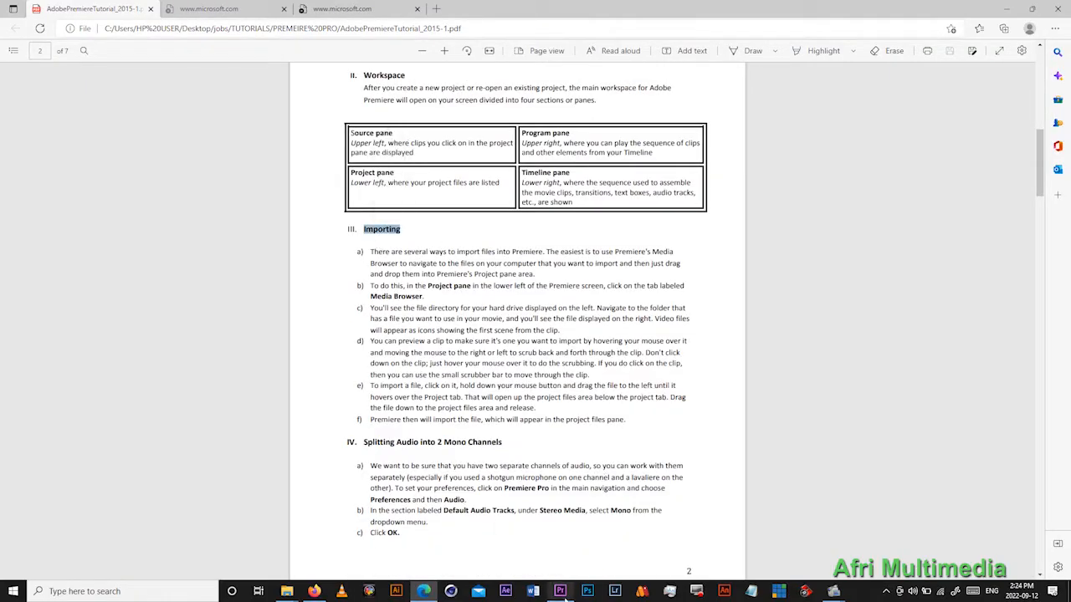
click(559, 590)
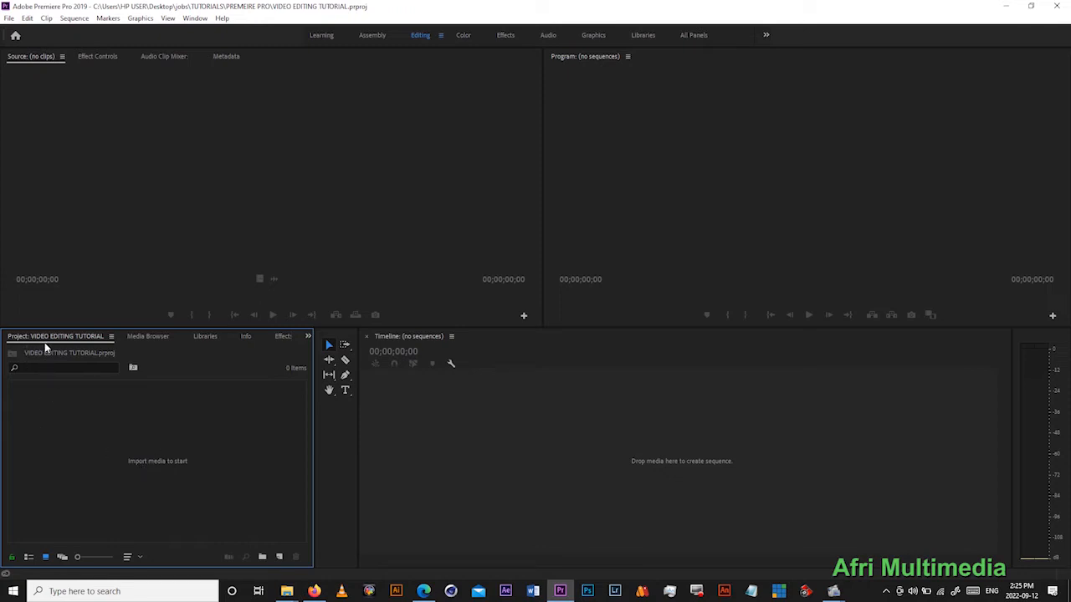
- Import all the clips from the VIDEO folder inside PREMEIRE PRO into the project
right_click(153, 429)
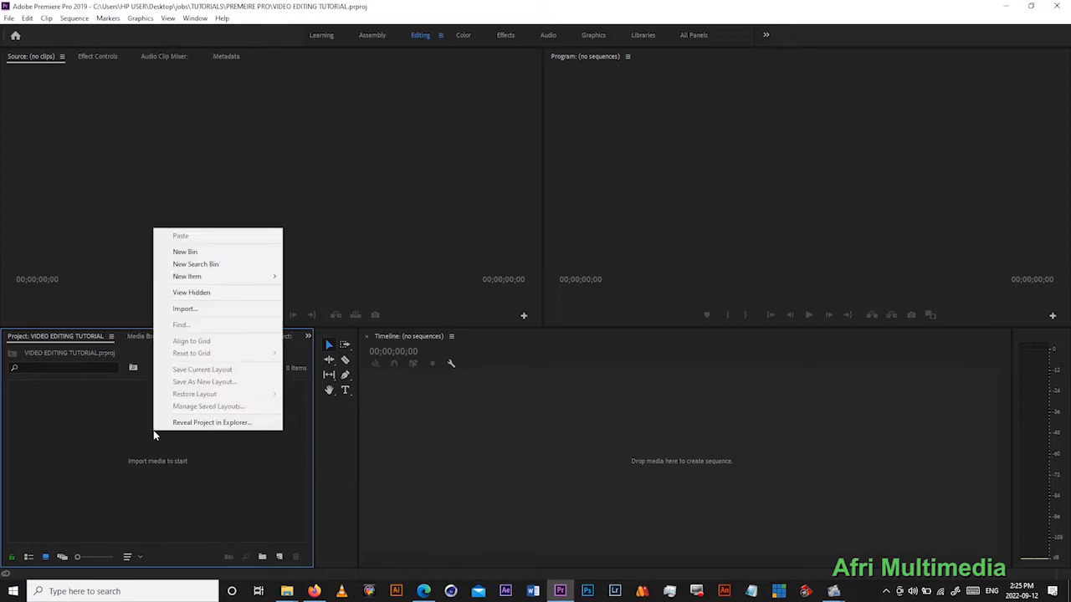
click(199, 308)
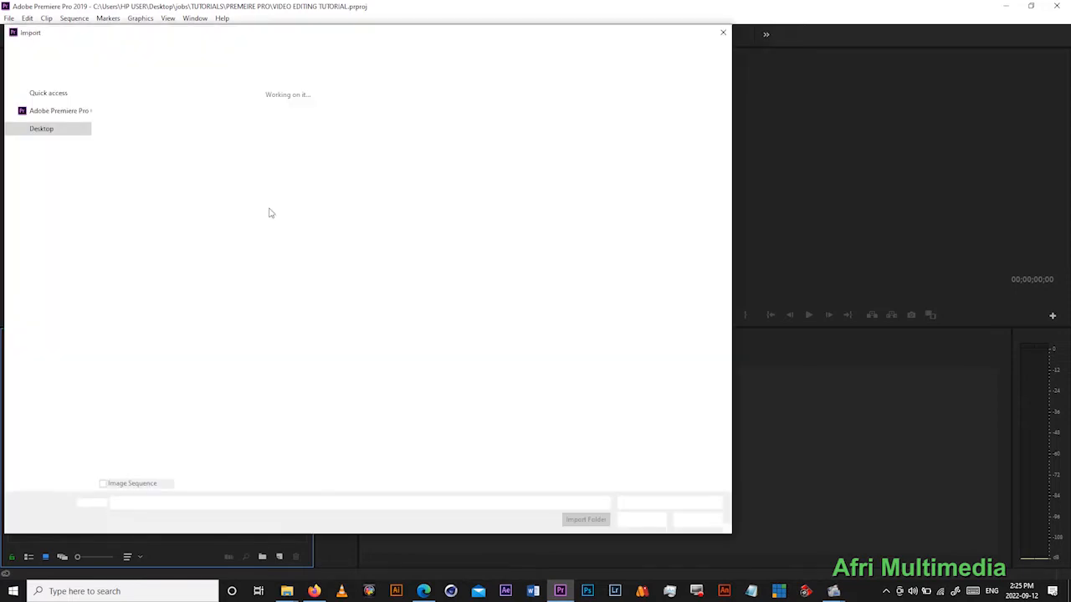
drag(366, 39, 492, 32)
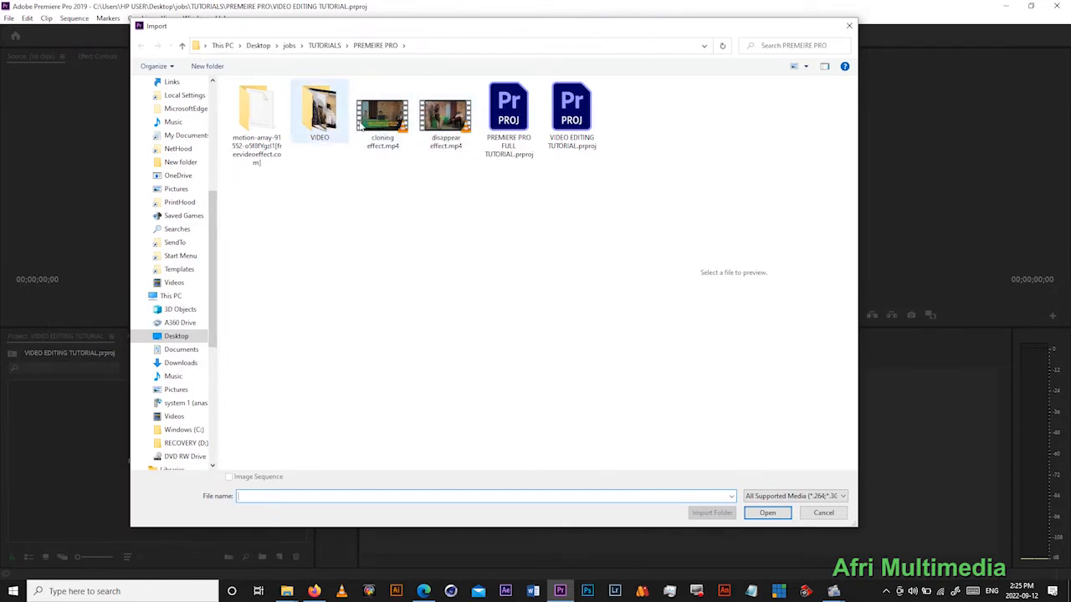
click(327, 119)
double_click(328, 120)
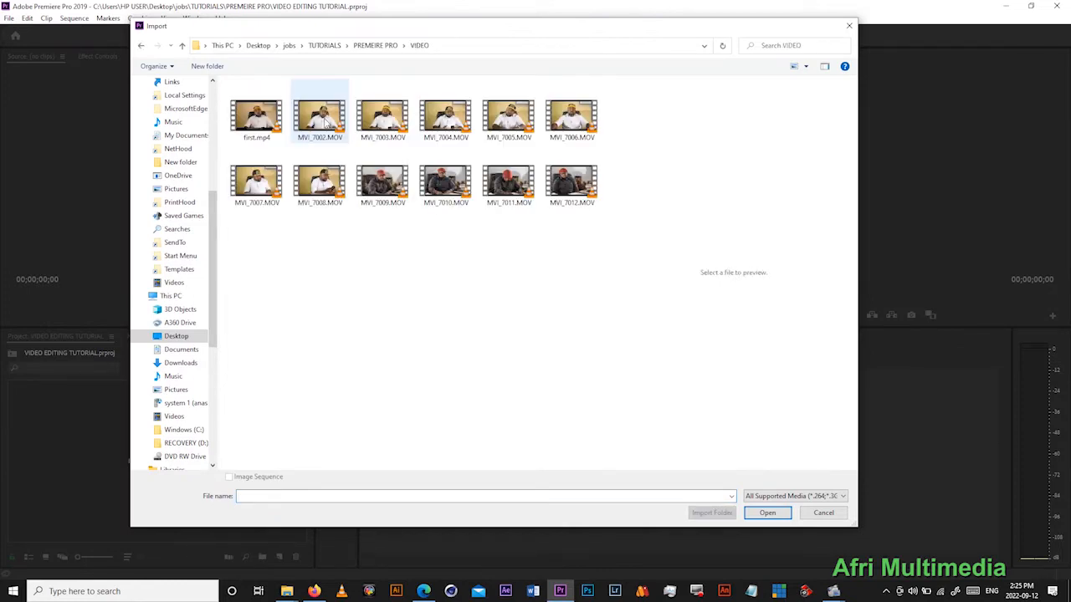
click(257, 126)
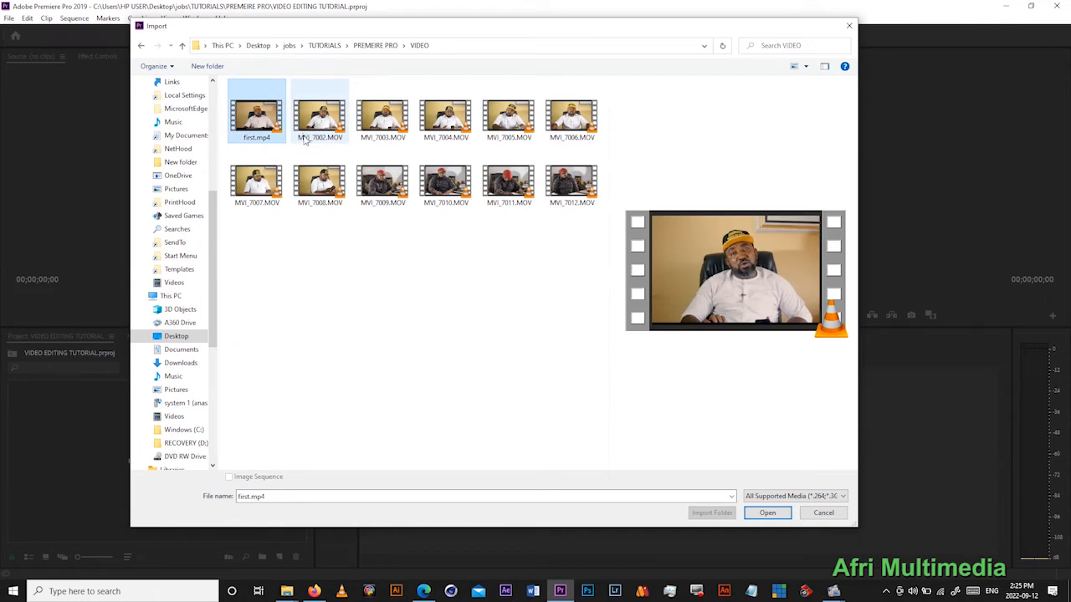
key(ctrl+a)
click(767, 513)
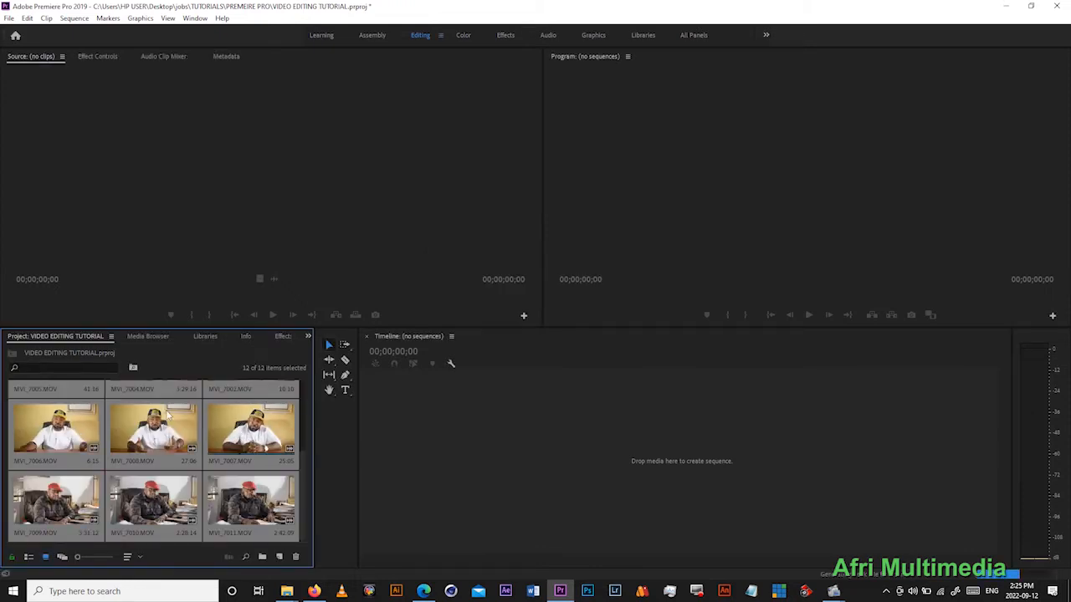
- Look over the imported clips in the Project panel and delete all of them from the project
click(255, 414)
click(168, 407)
scroll(168, 407, up, 3)
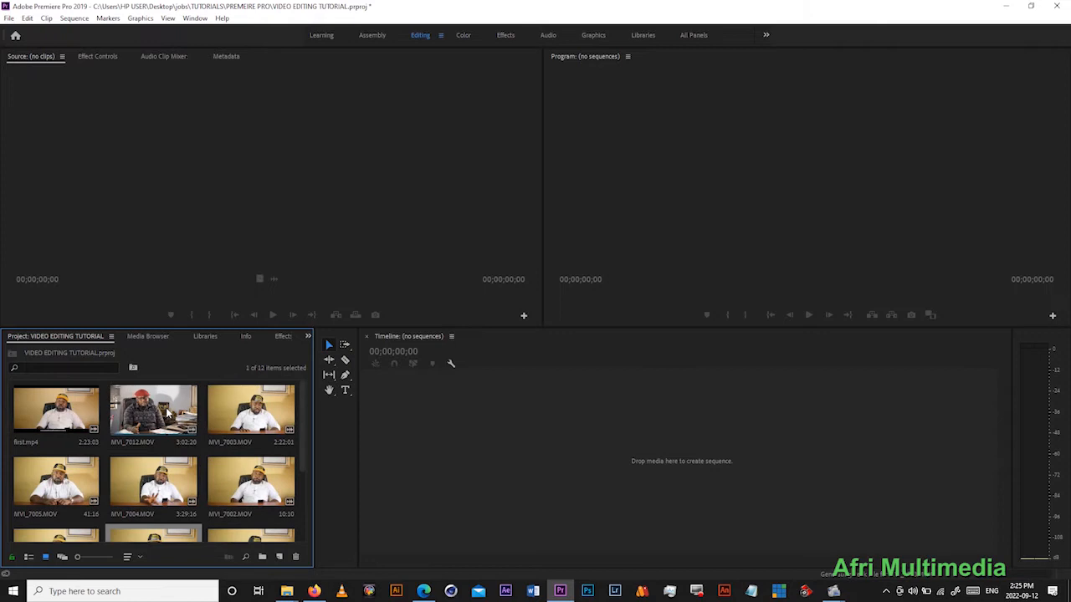
scroll(164, 429, down, 3)
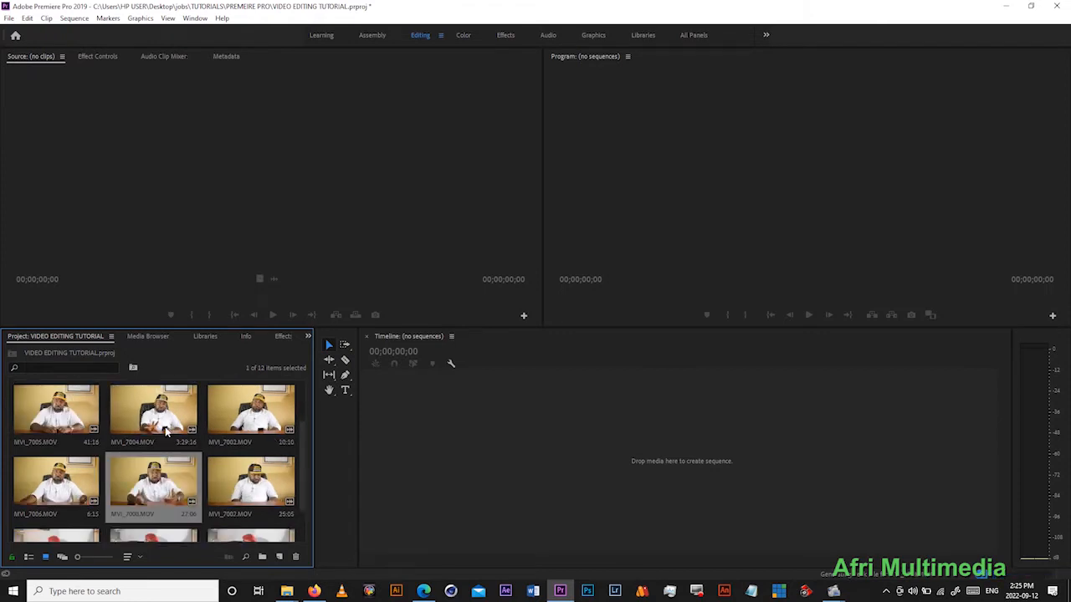
scroll(165, 432, up, 3)
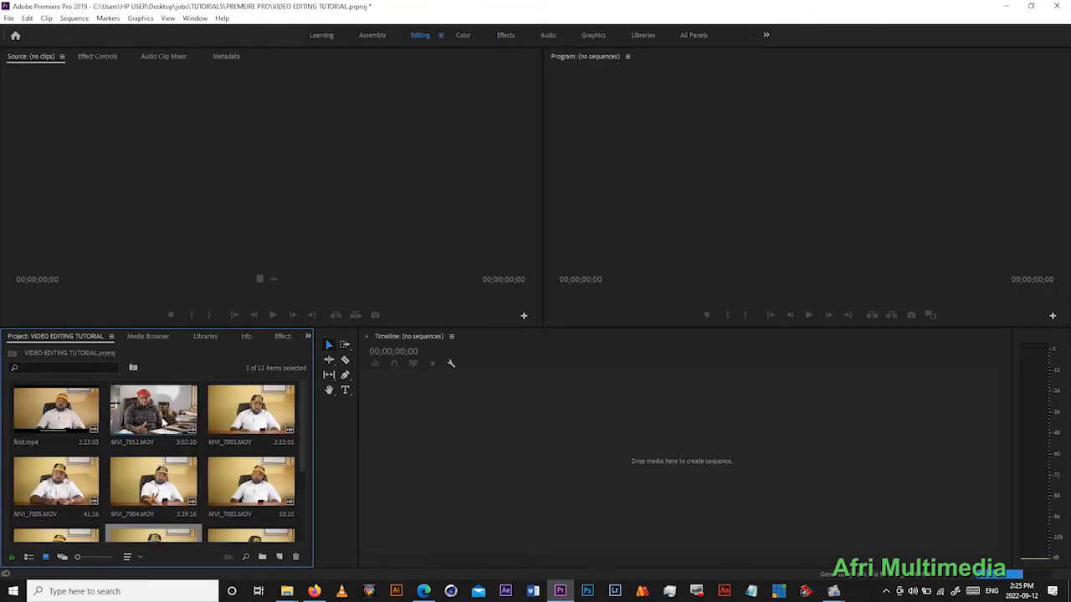
click(165, 430)
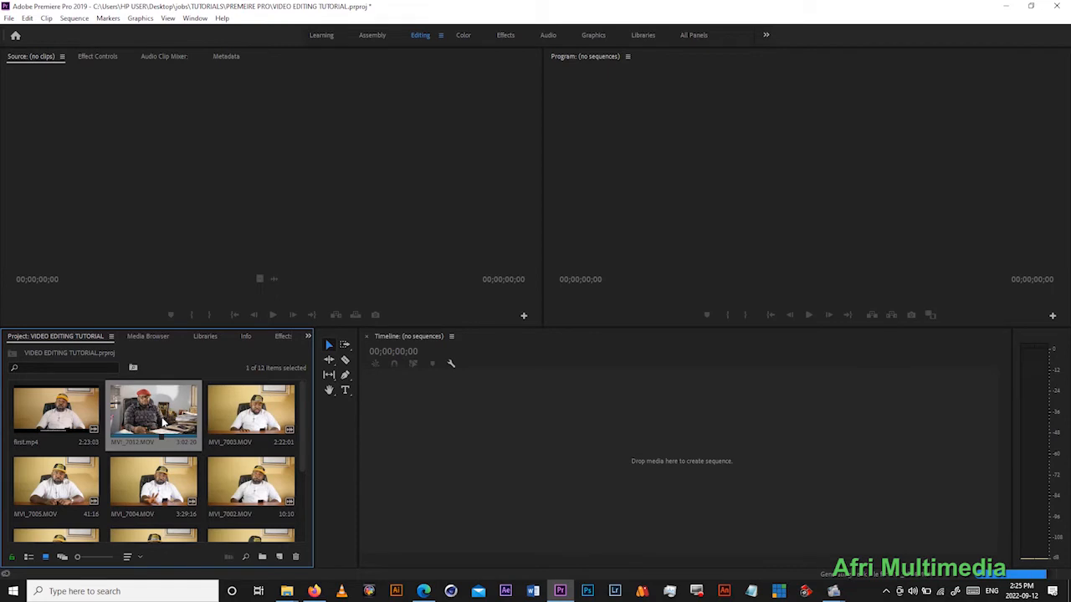
key(ctrl+a)
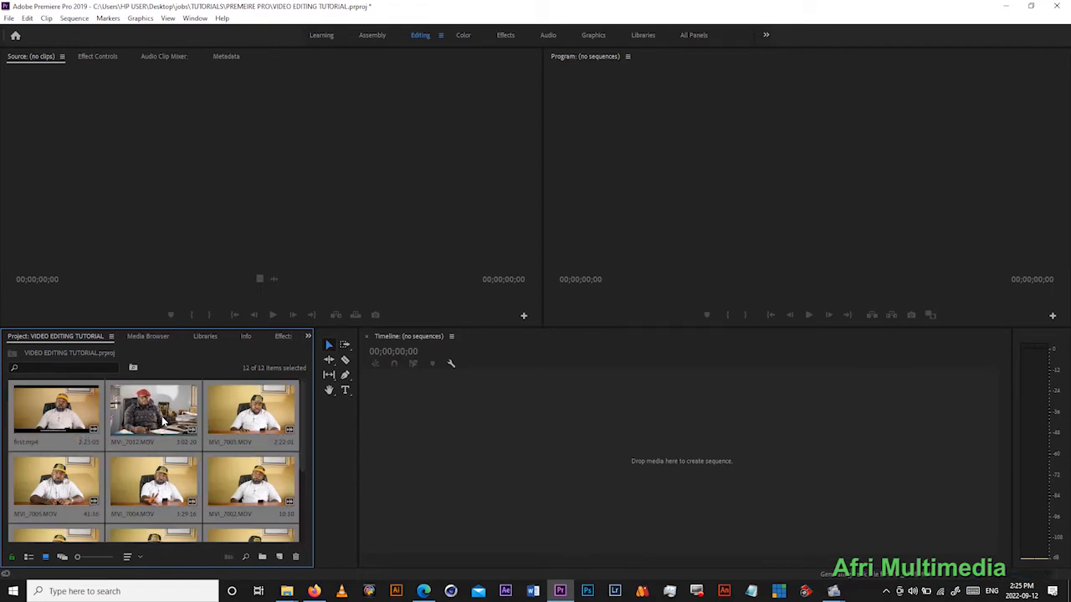
key(Delete)
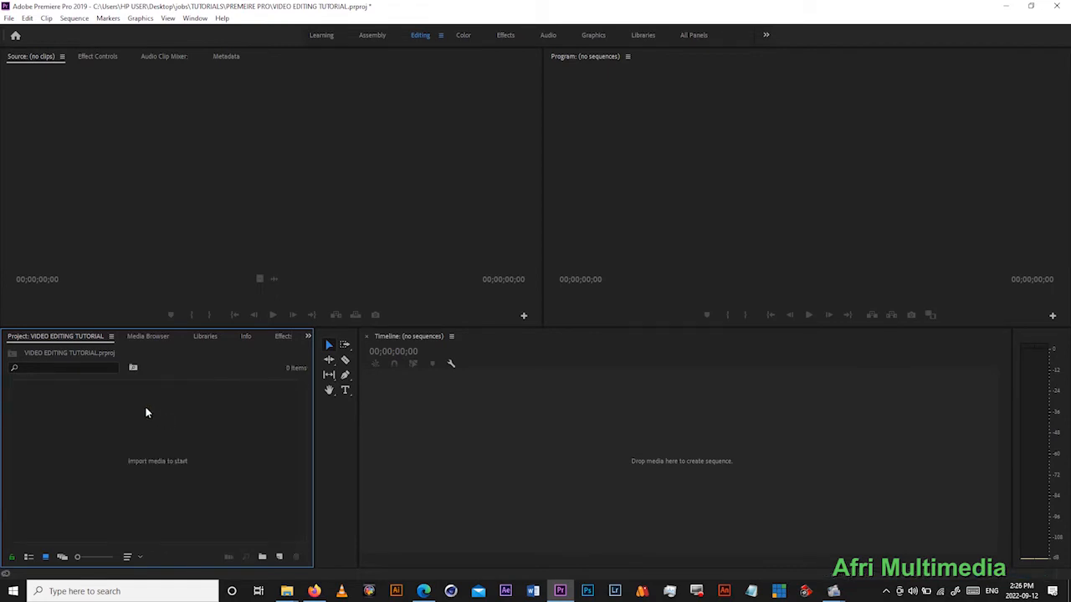
- Switch to File Explorer and bring the whole VIDEO folder into the Premiere Pro project as a bin
mouse_move(286, 591)
click(320, 546)
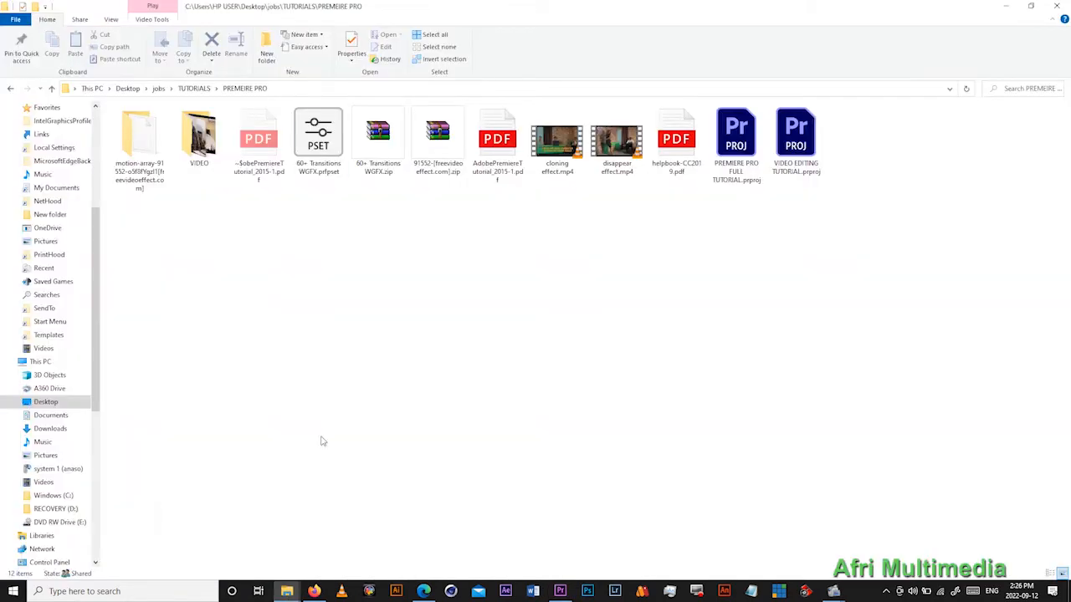
click(199, 133)
drag(210, 164, 223, 497)
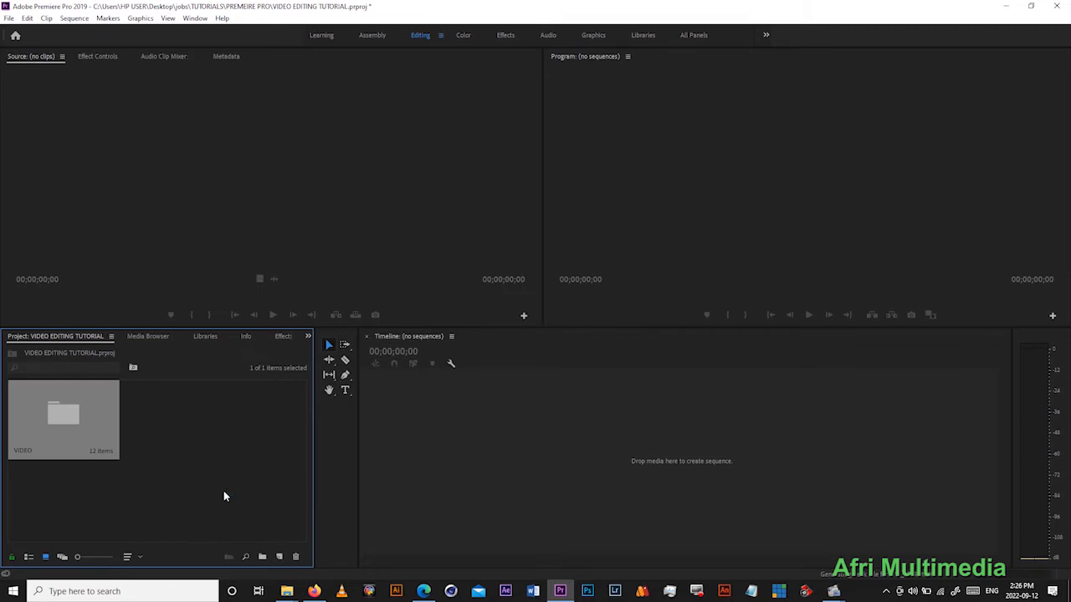
- Look through the clips inside the VIDEO bin and delete the bin from the project
double_click(58, 407)
drag(226, 77, 264, 77)
scroll(251, 227, down, 2)
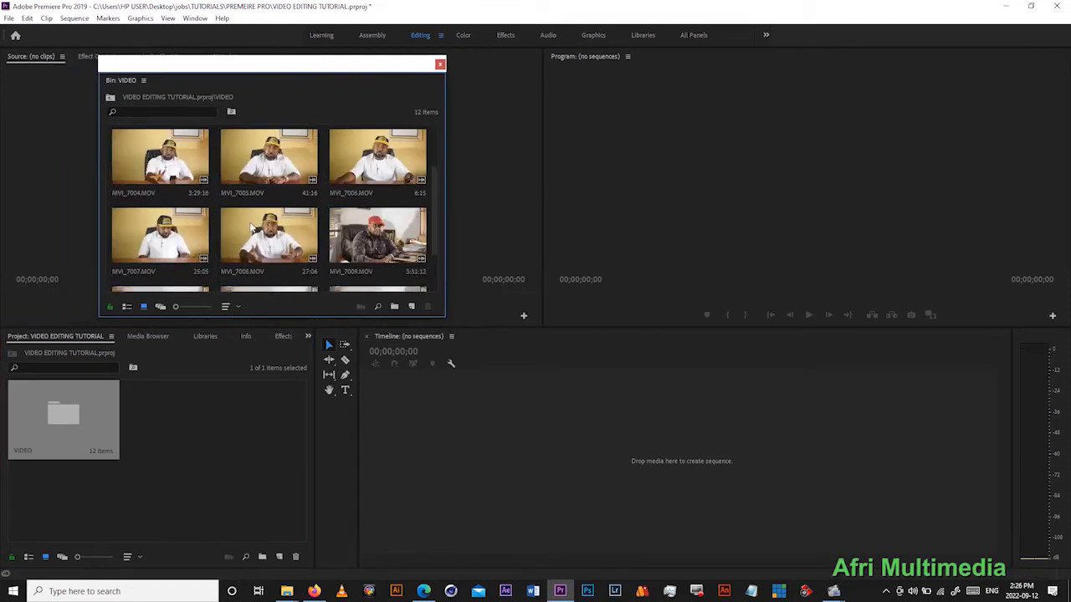
click(439, 66)
click(78, 418)
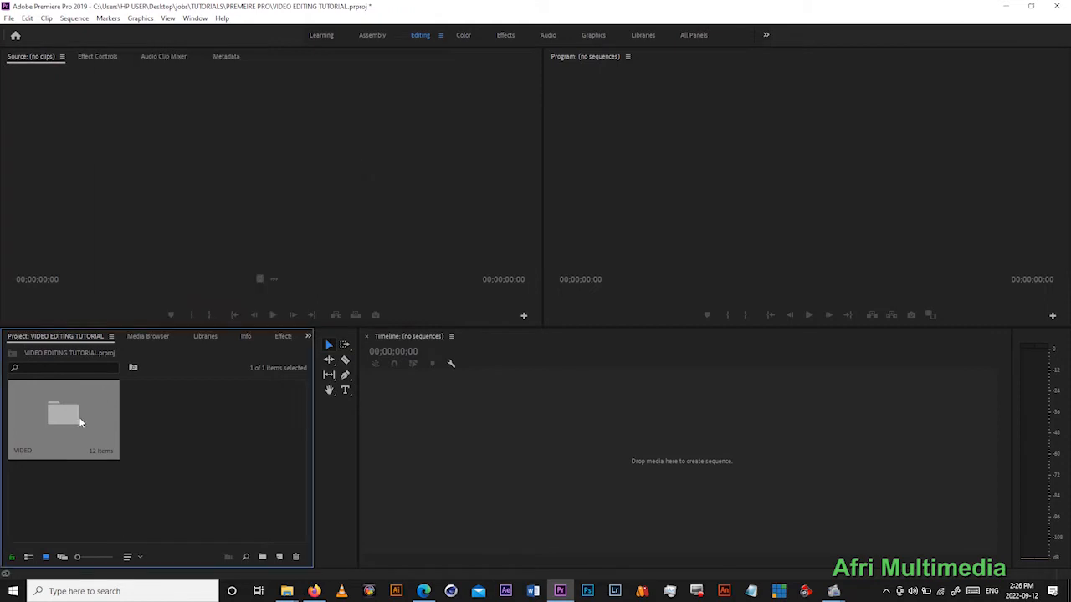
key(Delete)
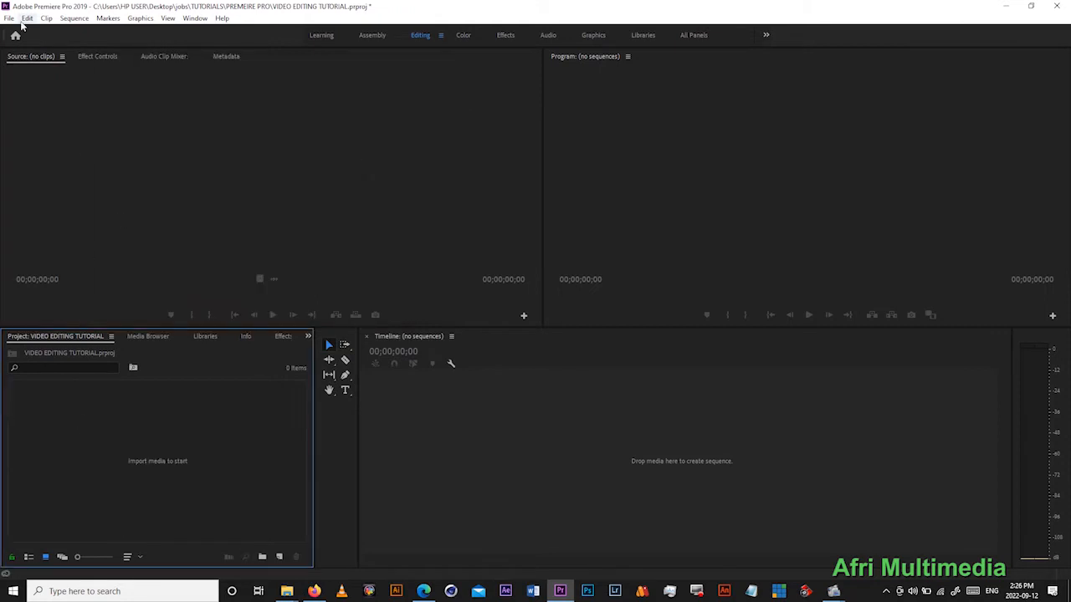
- Import every clip from the VIDEO folder into the emptied project, and remove them all again
click(9, 19)
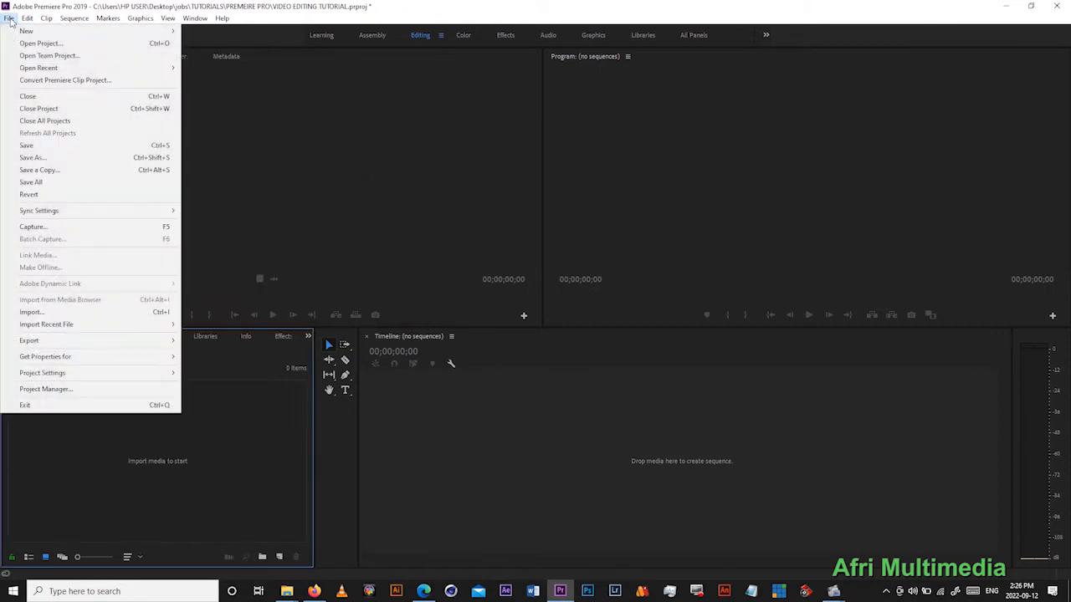
click(147, 321)
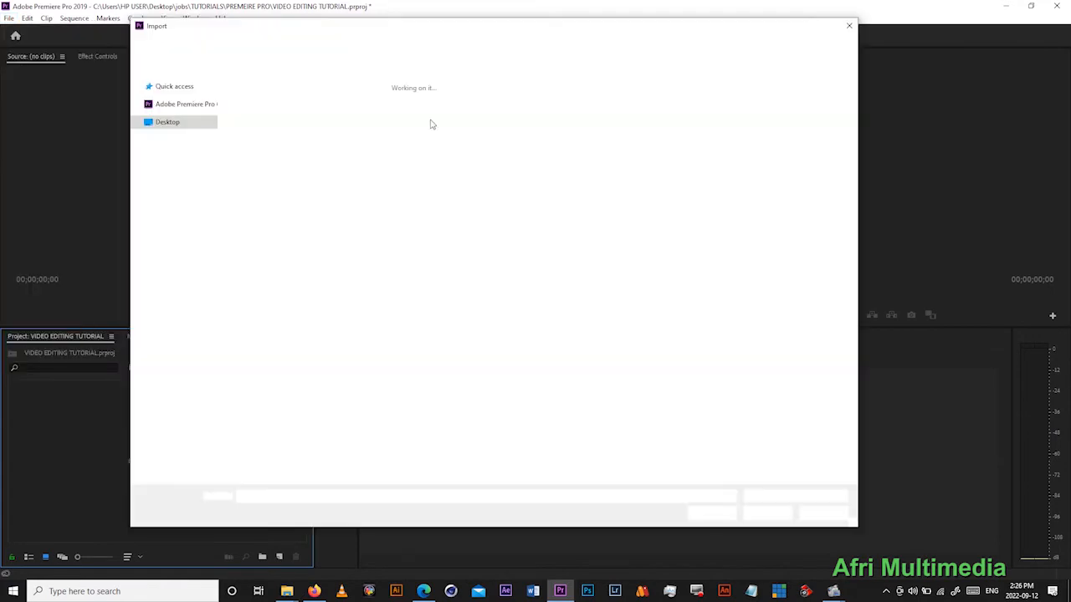
click(242, 123)
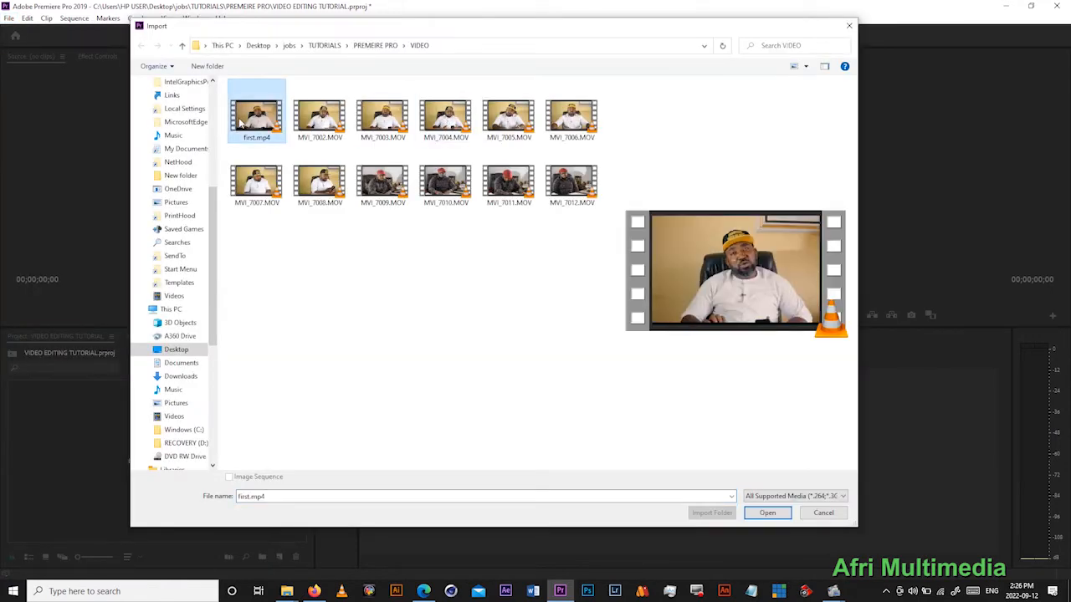
key(ctrl+a)
click(767, 514)
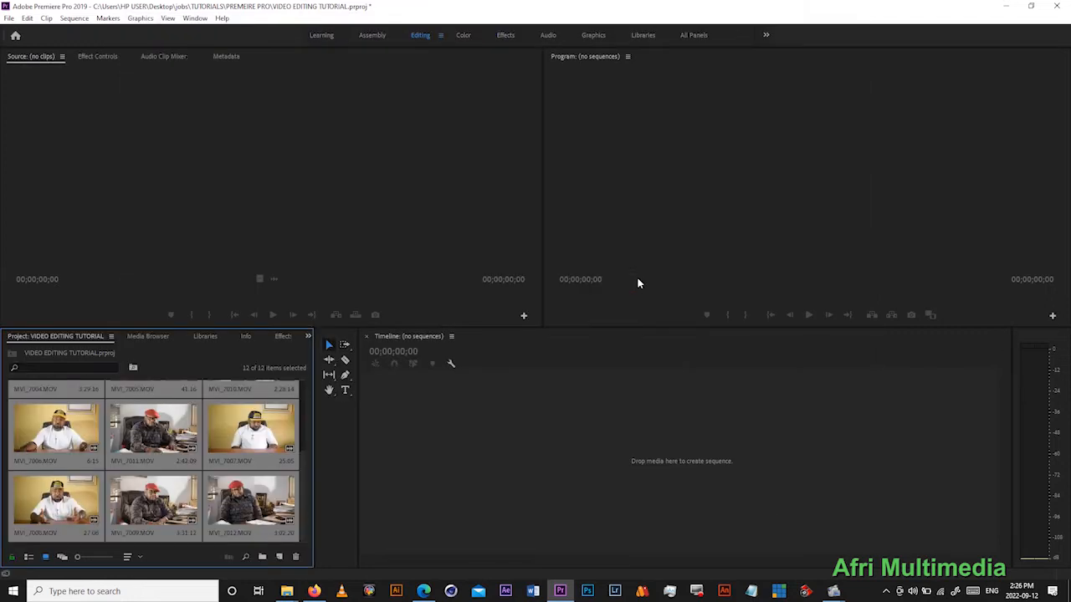
key(Delete)
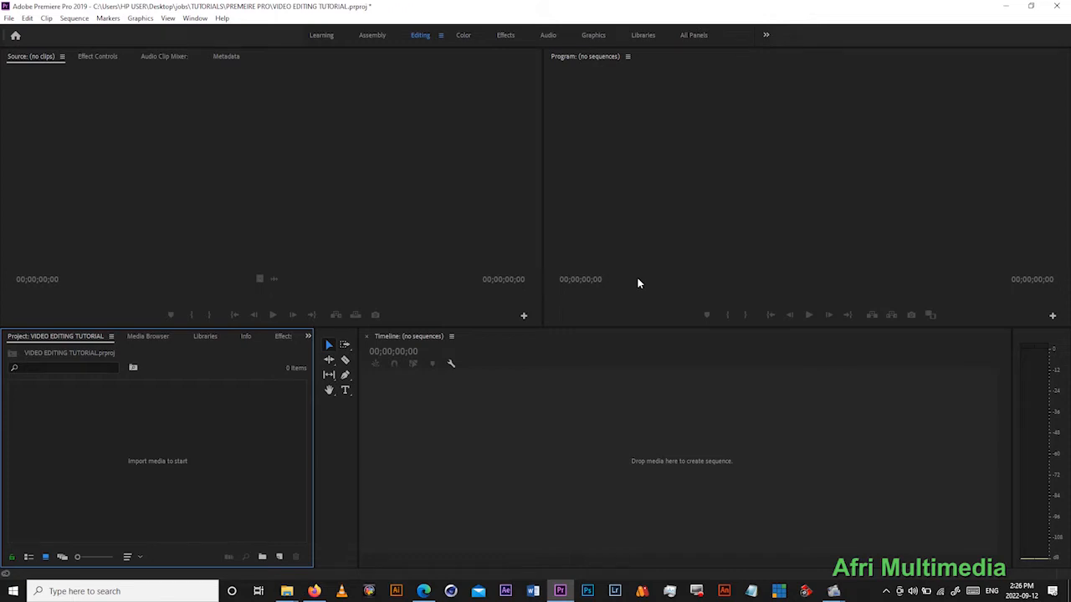
- Import first.mp4 and the clips MVI_7002.MOV to MVI_7012.MOV from the VIDEO folder into the project
key(ctrl+i)
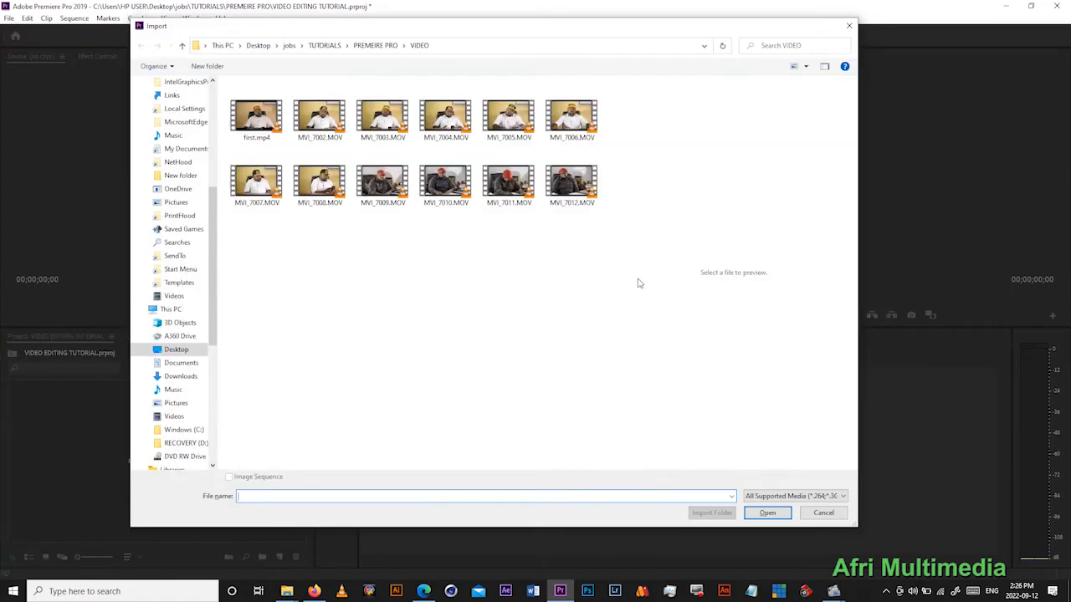
click(365, 123)
key(ctrl+a)
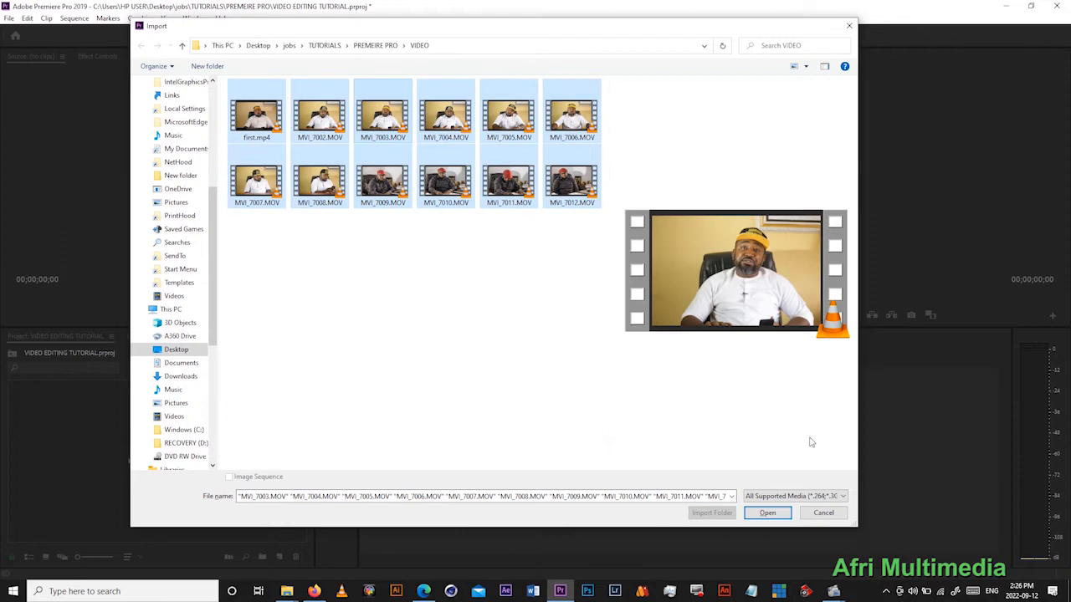
click(767, 513)
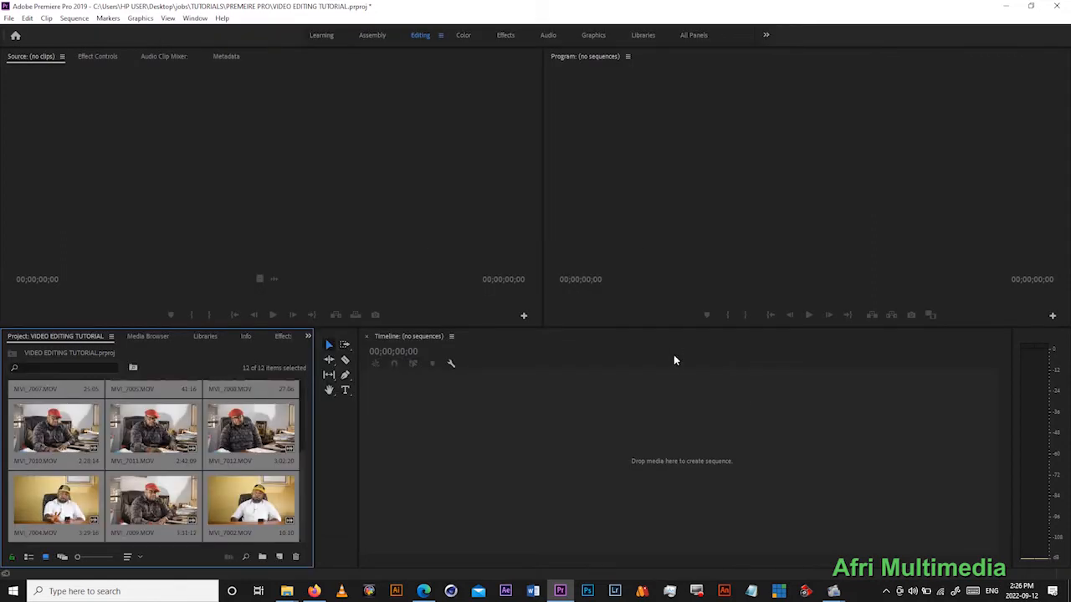
- Switch to Edge to consult the Importing section of the tutorial PDF
click(425, 590)
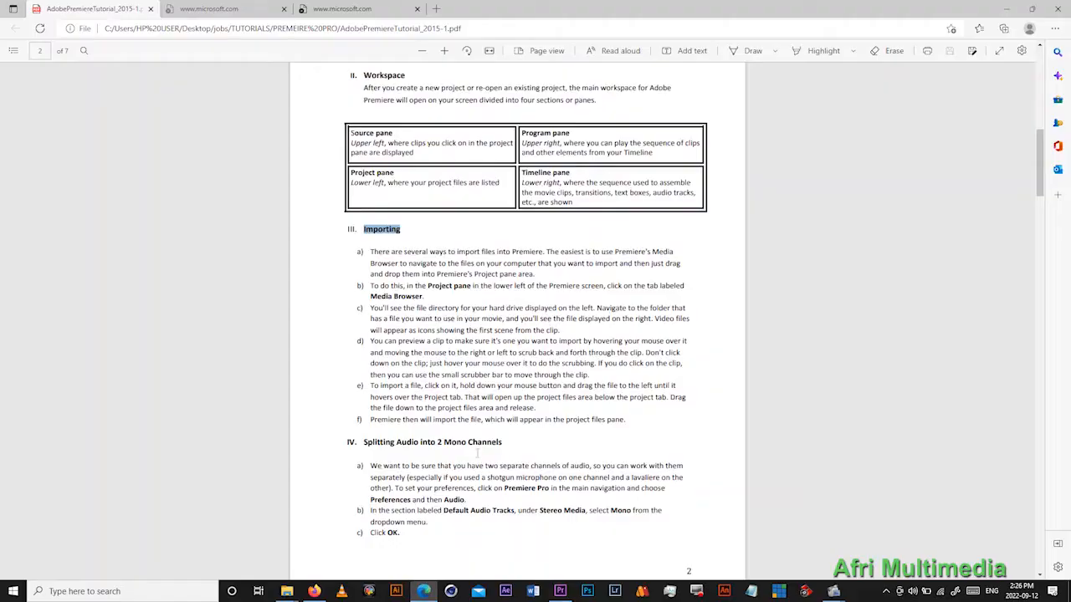
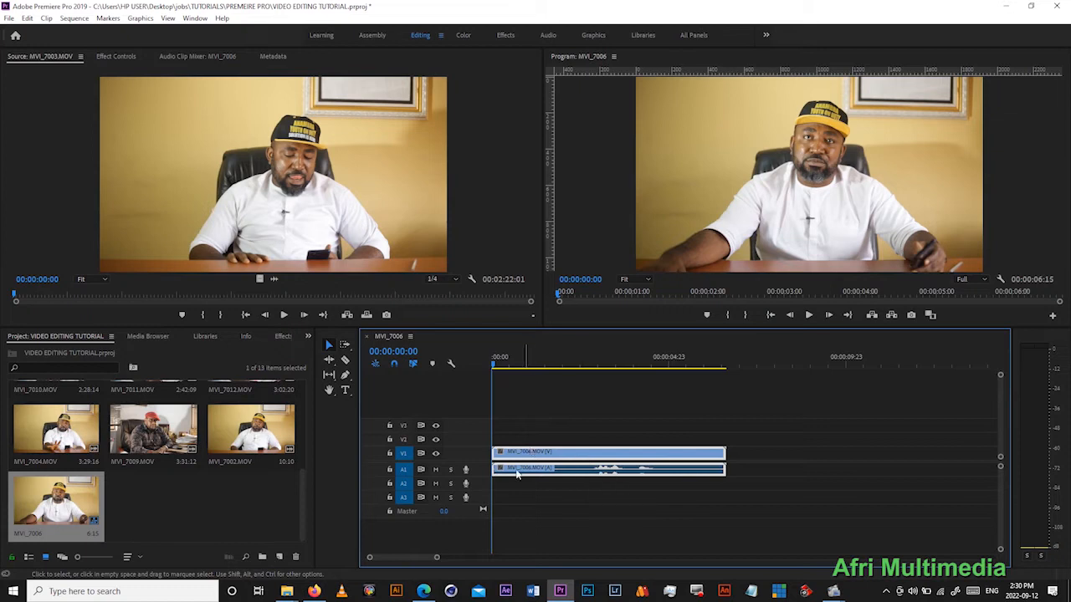
- Shift the MVI_7006.MOV clip away from the start of the timeline and return it to 00:00:00:00
click(799, 174)
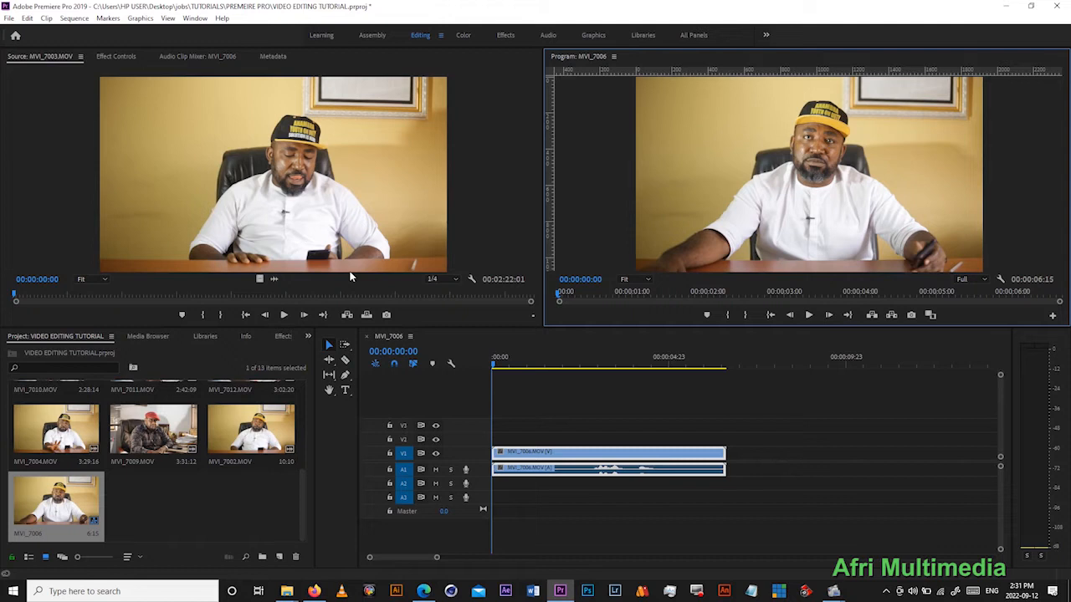
mouse_move(587, 456)
mouse_down()
mouse_move(694, 457)
mouse_move(608, 457)
mouse_up()
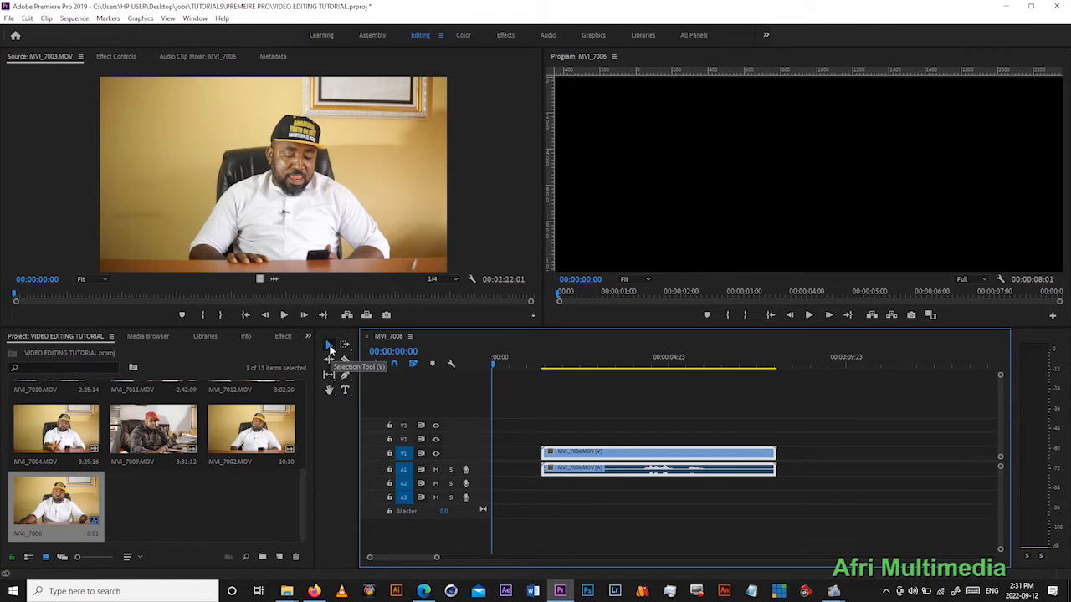
mouse_move(581, 453)
mouse_down()
mouse_move(673, 454)
mouse_move(541, 444)
mouse_move(576, 446)
mouse_move(565, 460)
mouse_up()
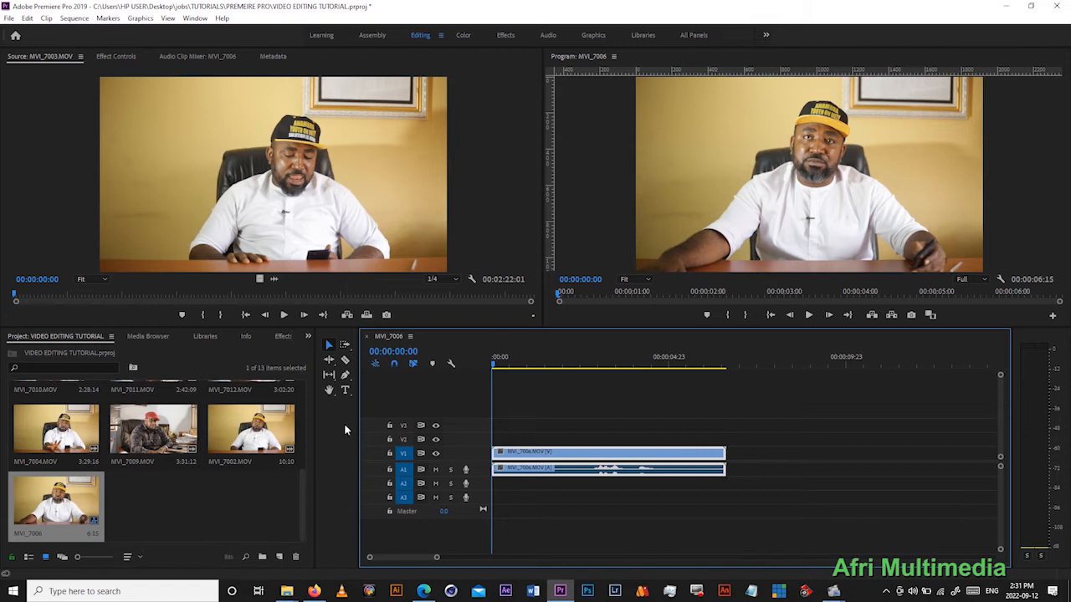
- Widen the Timeline so the tools fit in a single column, and delete the MVI_7006.MOV clip from the sequence
drag(357, 407, 295, 407)
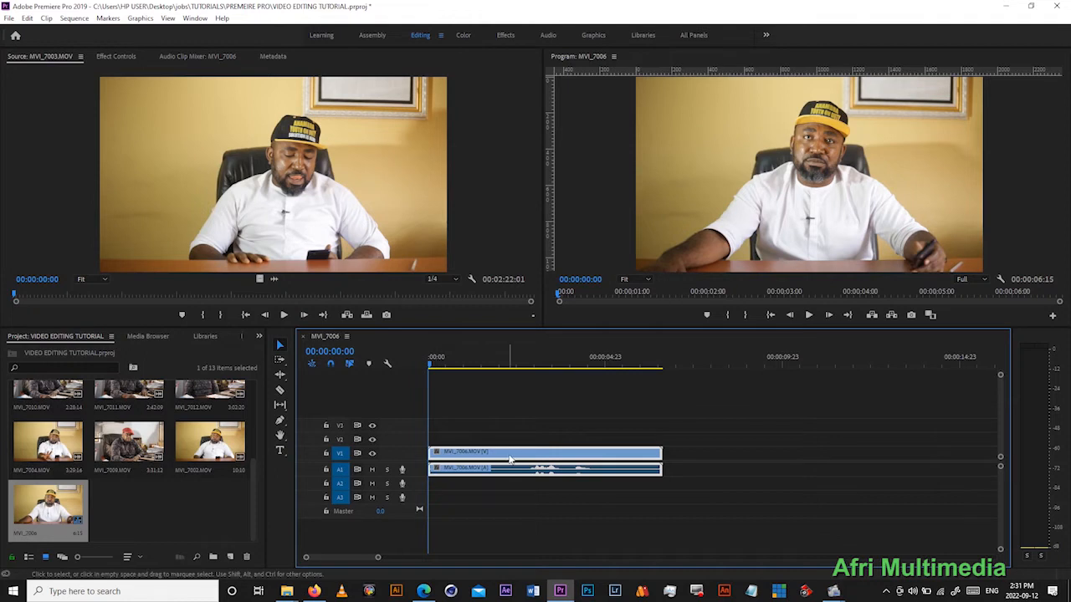
mouse_move(468, 454)
mouse_down()
mouse_move(669, 458)
mouse_move(651, 465)
mouse_move(602, 462)
mouse_move(778, 430)
mouse_move(479, 466)
mouse_up()
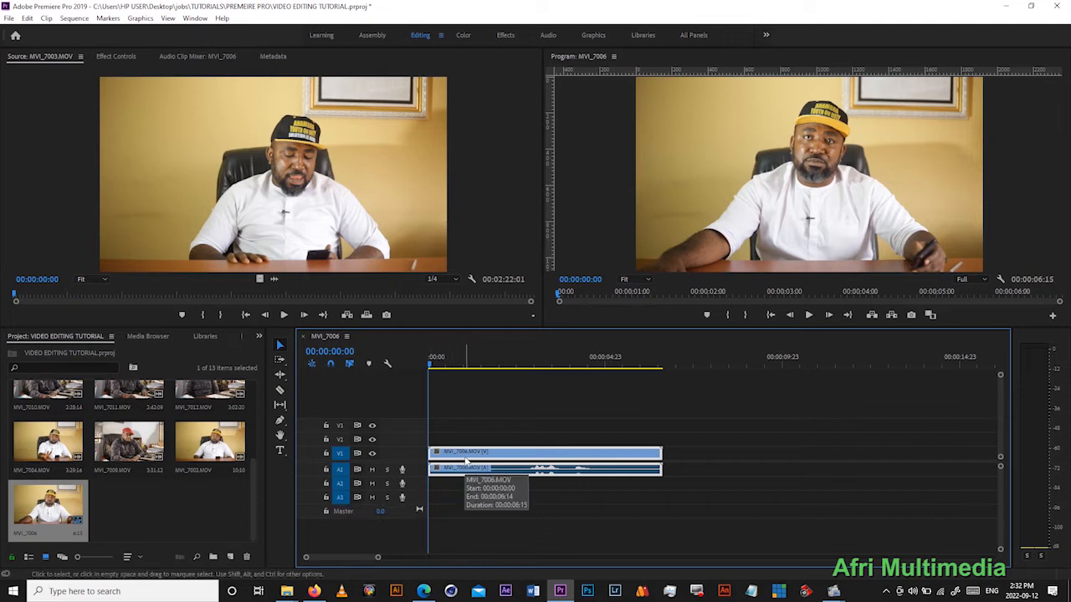
key(Delete)
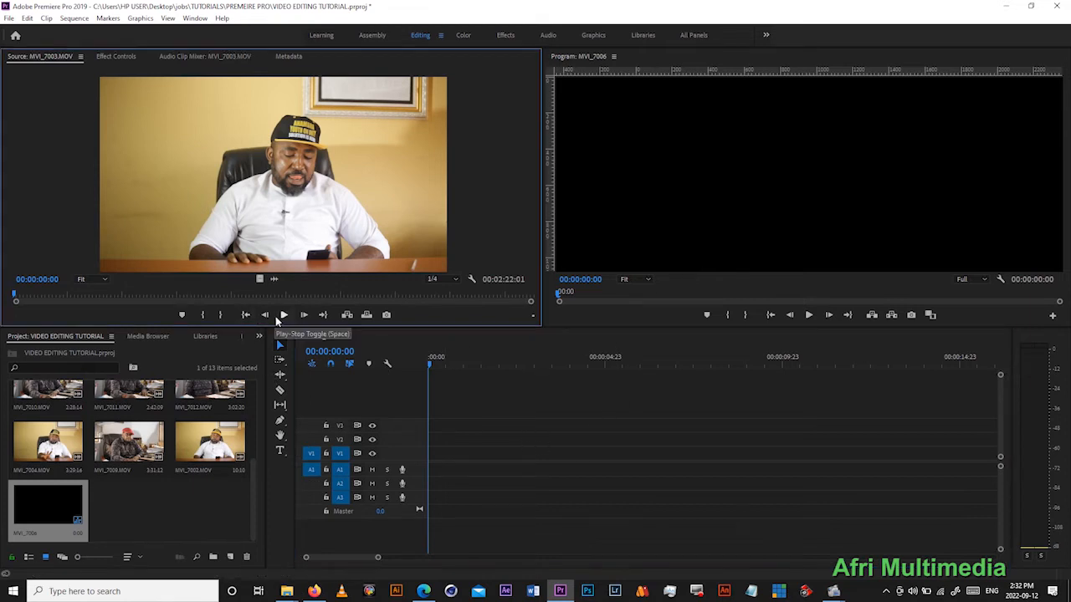
- Play the opening of MVI_7003.MOV in the Source Monitor and mark the In point at 00:00:02:18
click(285, 314)
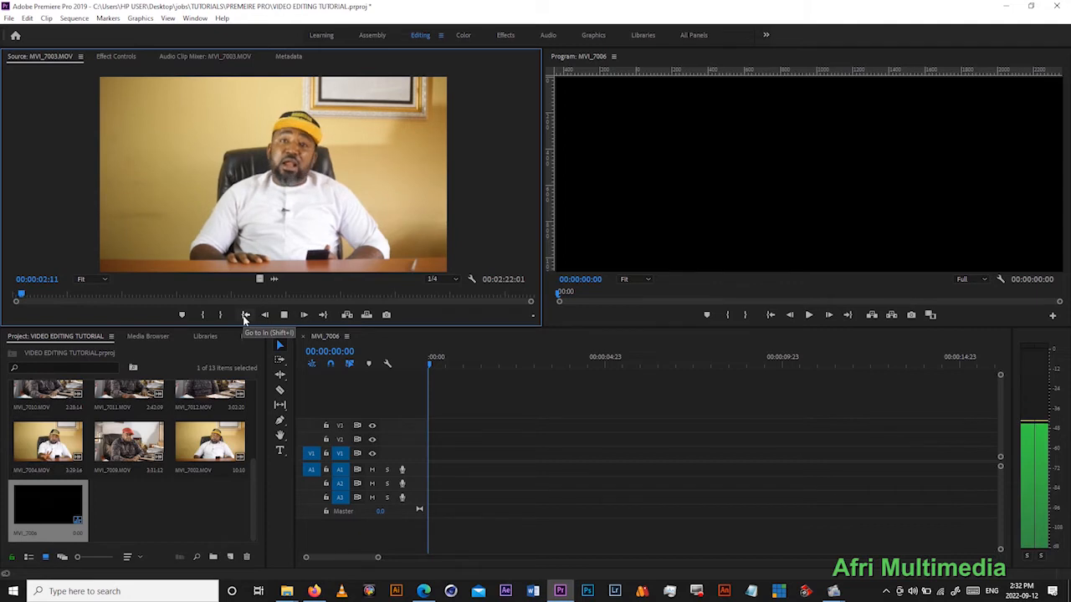
click(283, 314)
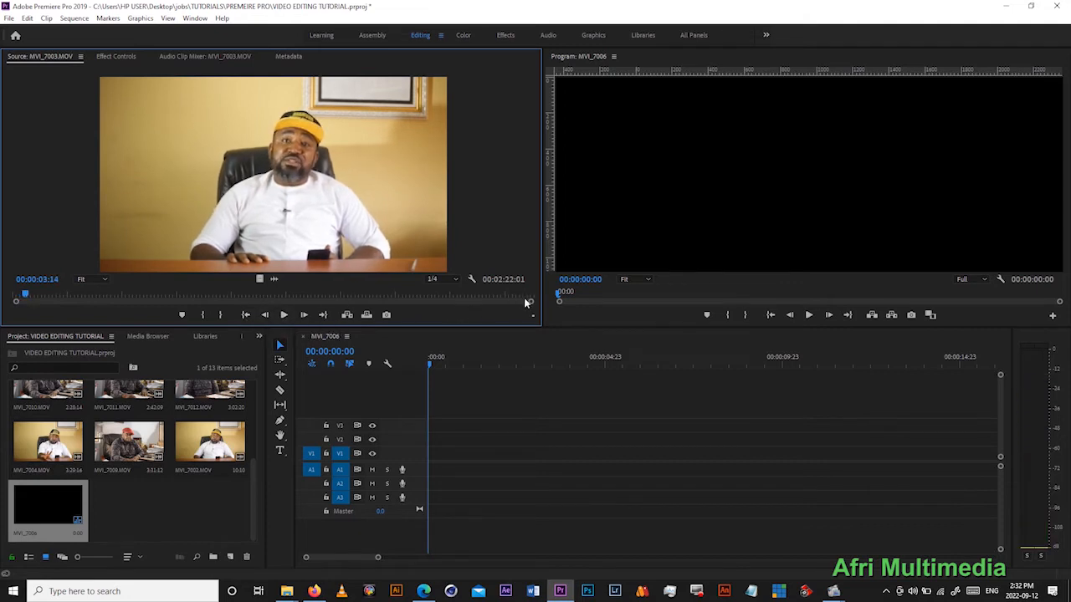
drag(530, 303, 589, 307)
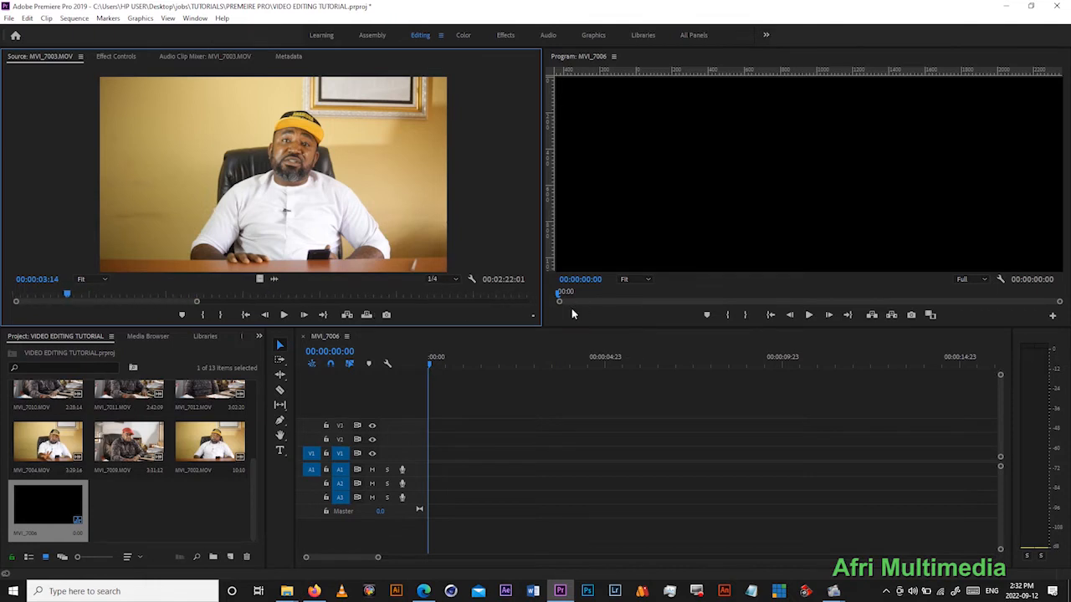
click(247, 315)
click(282, 314)
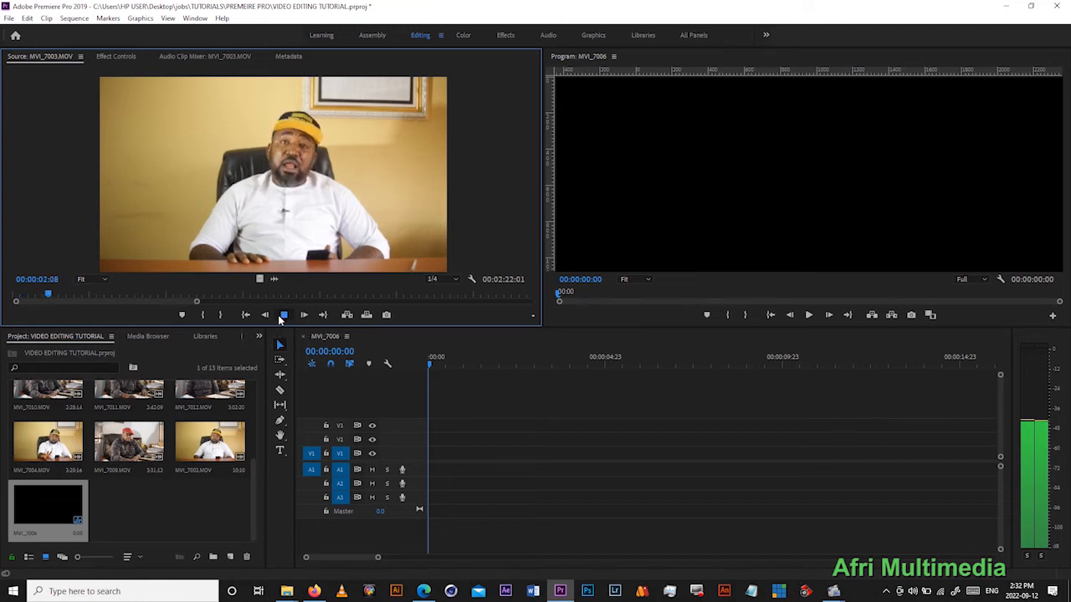
click(281, 314)
click(282, 314)
click(282, 314)
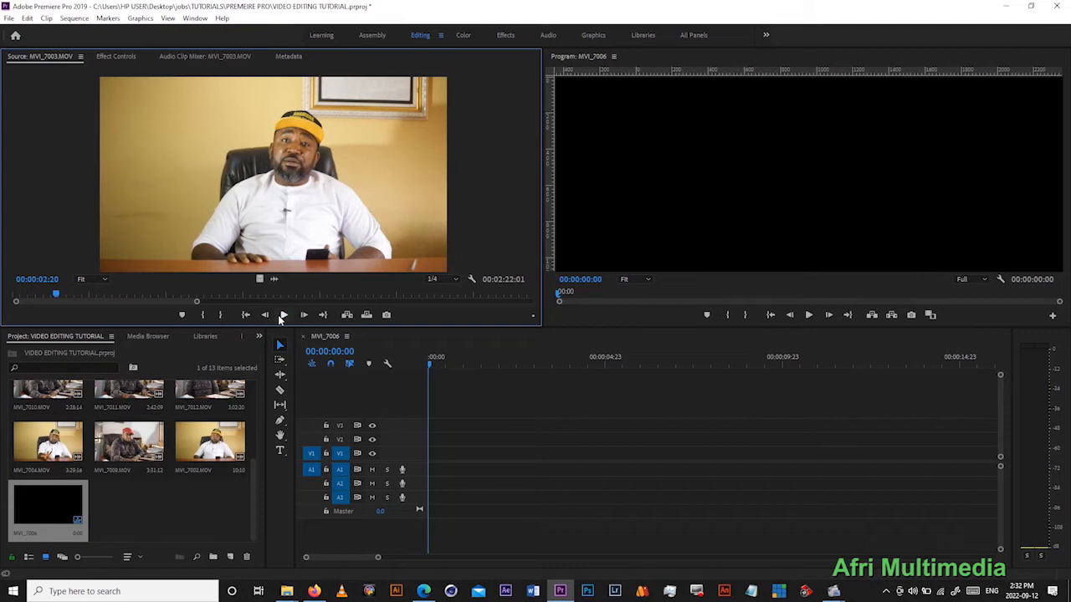
click(46, 292)
click(285, 315)
click(285, 314)
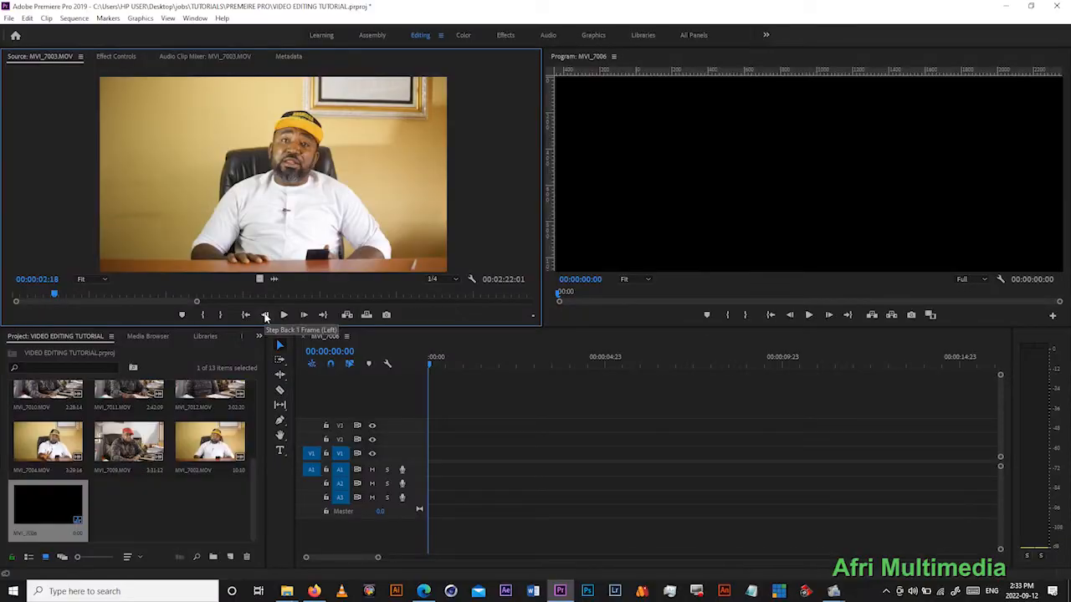
click(202, 317)
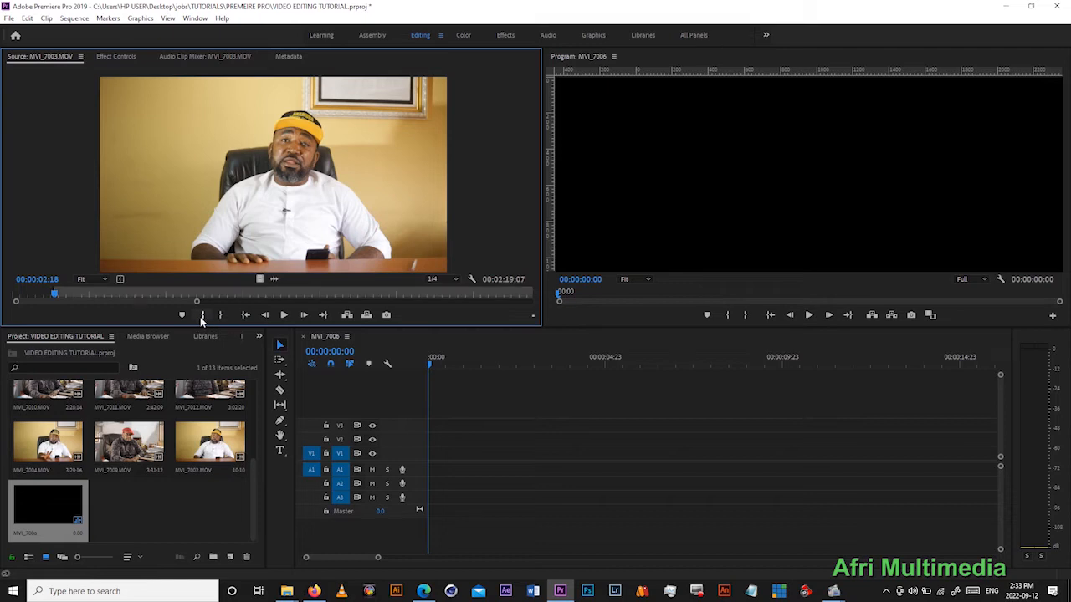
- Play MVI_7003.MOV onward from the In point and mark the Out point at 00:00:17:06
click(284, 315)
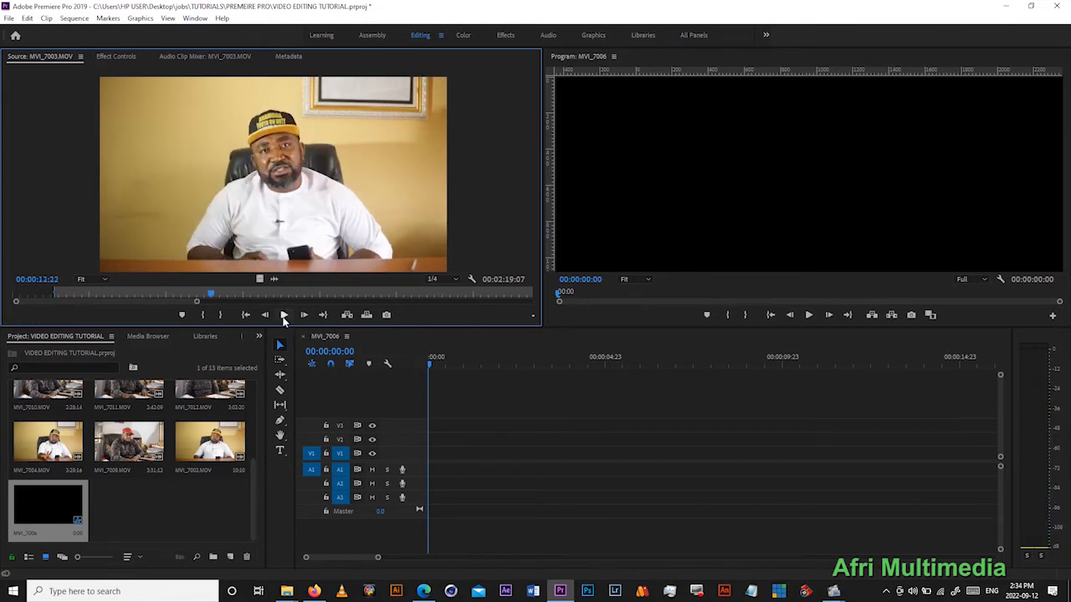
click(283, 315)
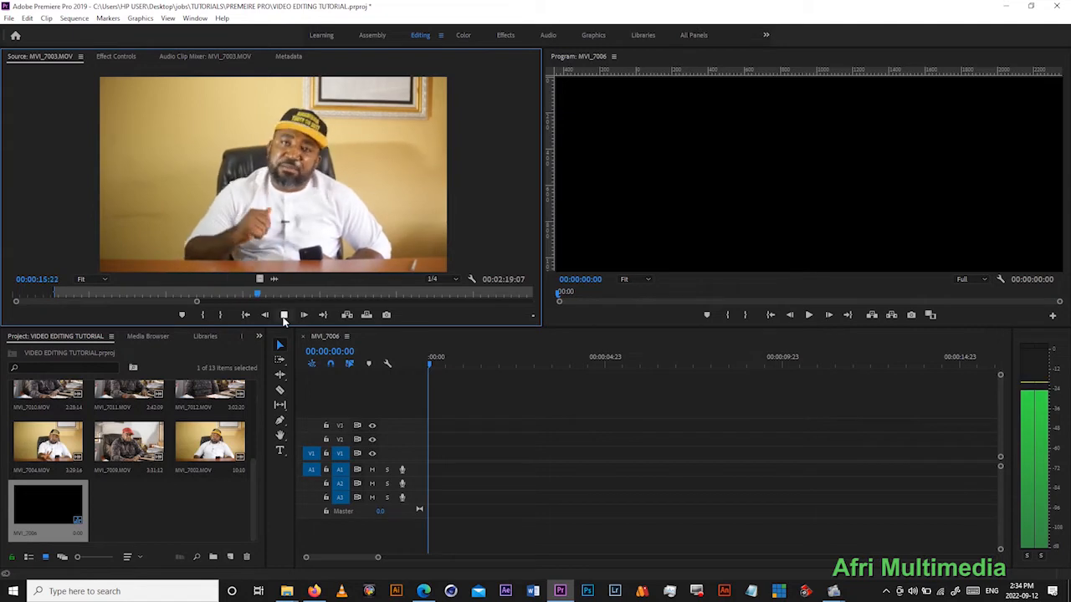
click(284, 315)
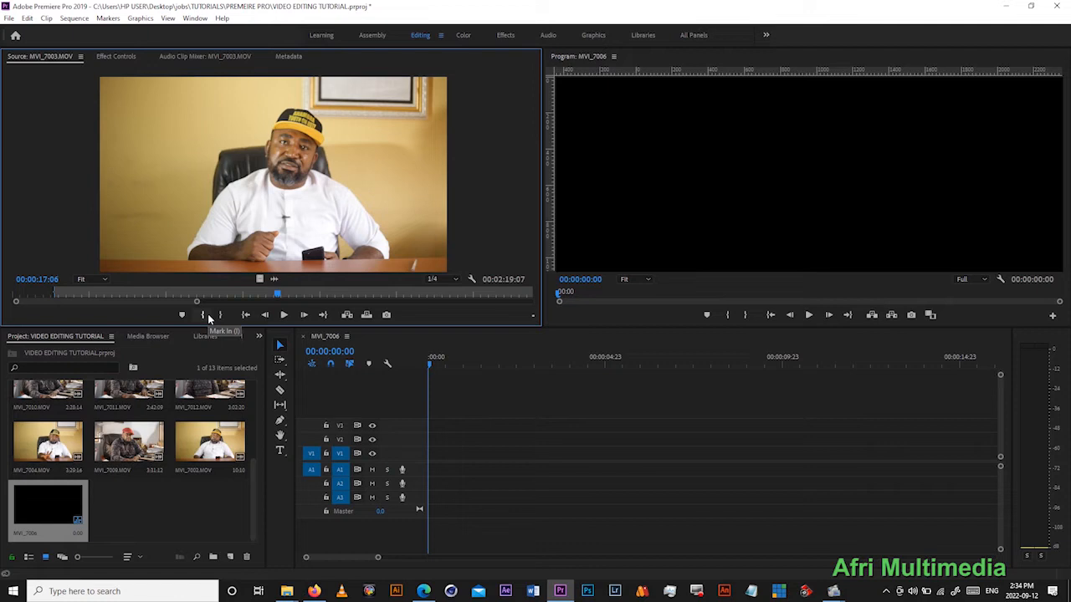
click(226, 314)
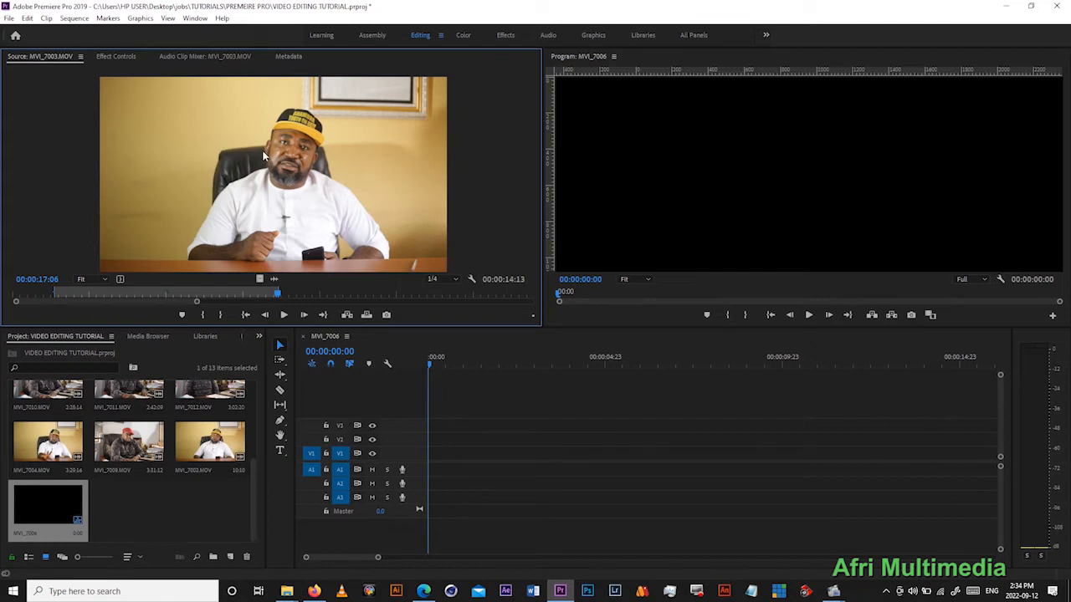
- Place the marked section of MVI_7003.MOV with video and audio at the sequence start, and delete it again
drag(395, 351, 431, 463)
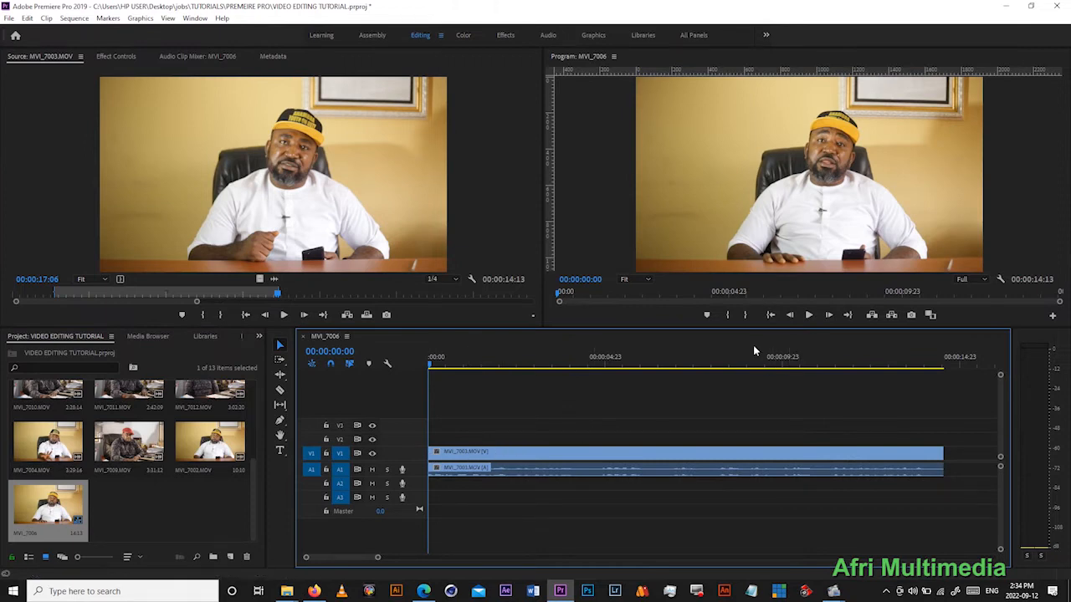
click(483, 473)
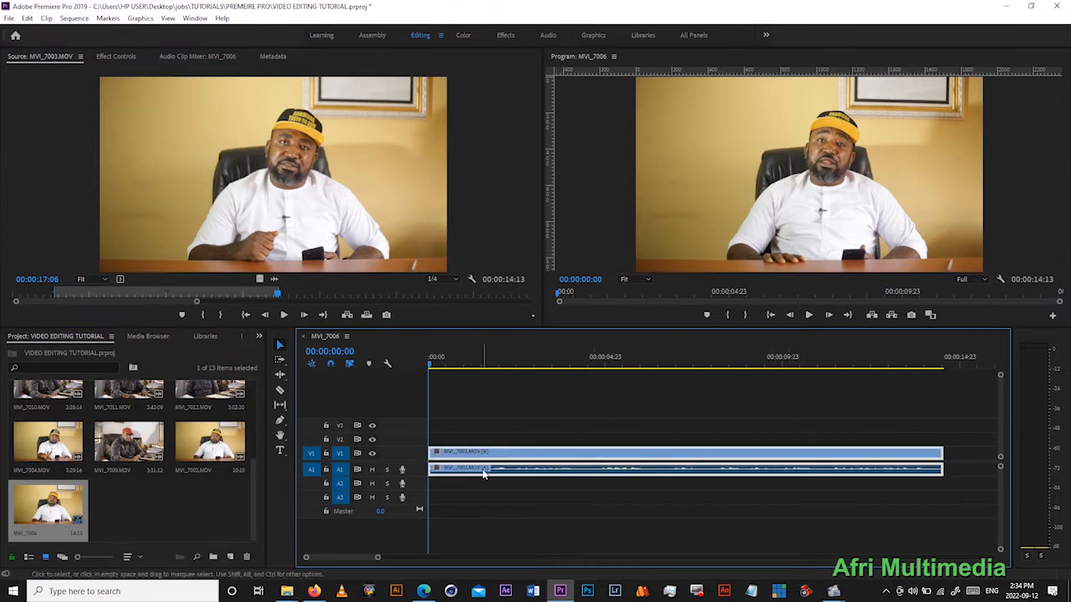
key(Delete)
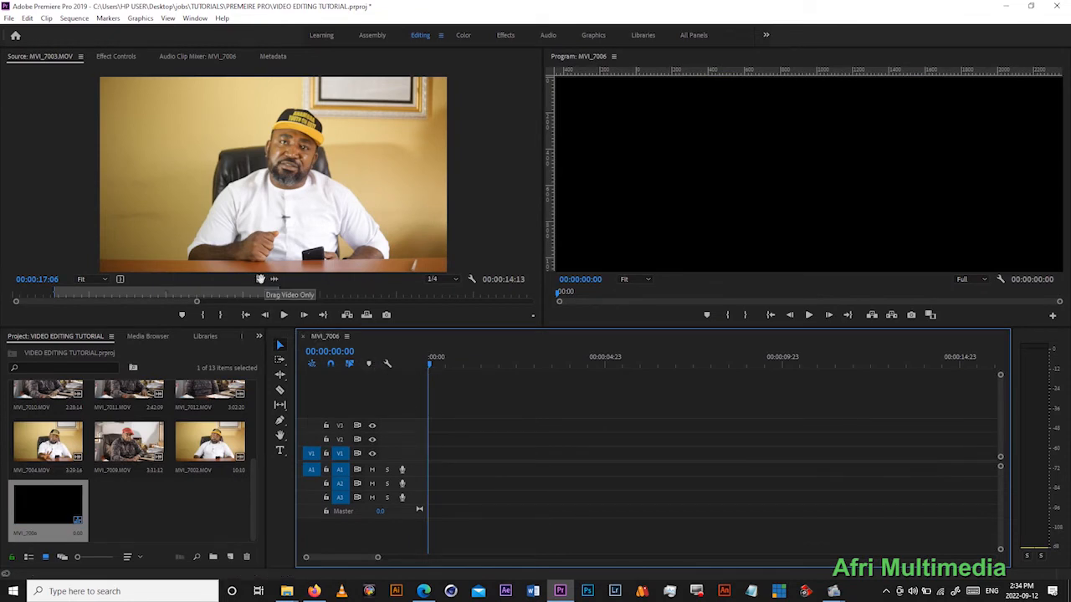
- Add only the video and then only the audio of the marked section to the timeline, deleting each one again
drag(260, 280, 454, 490)
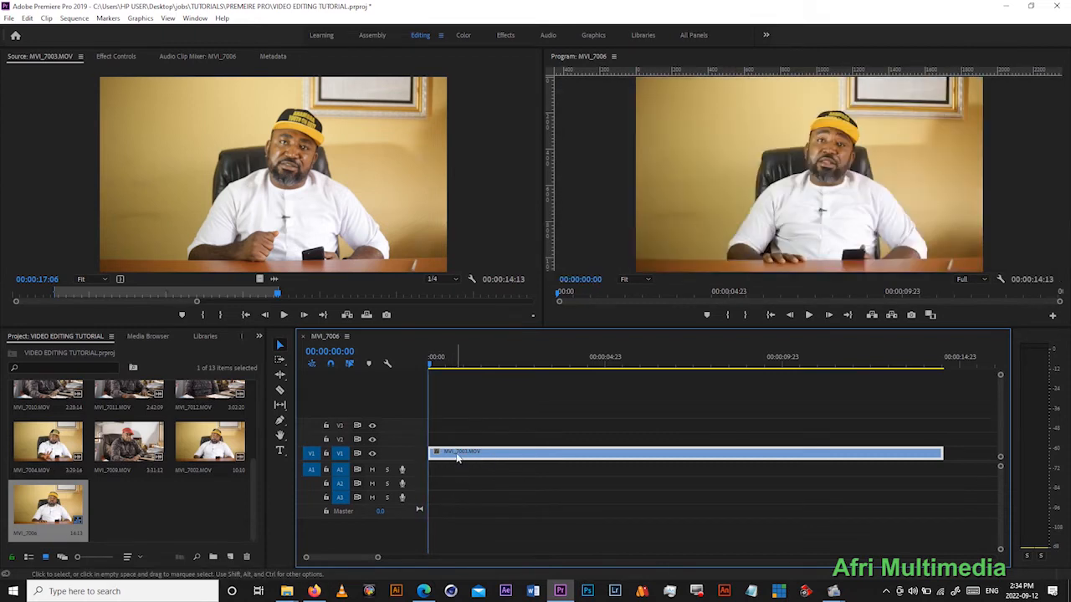
key(Delete)
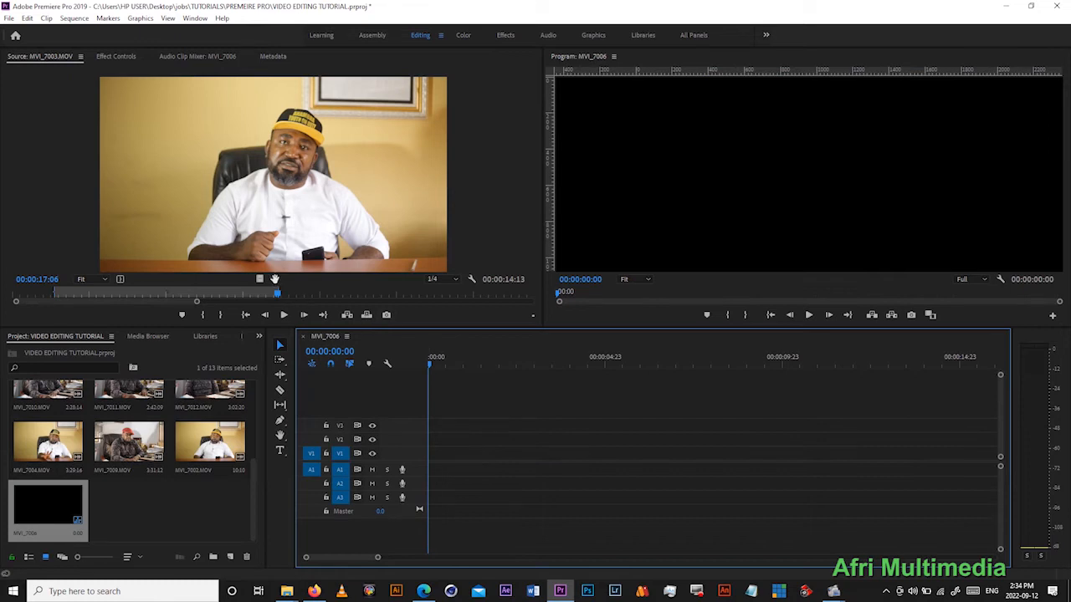
drag(274, 279, 439, 473)
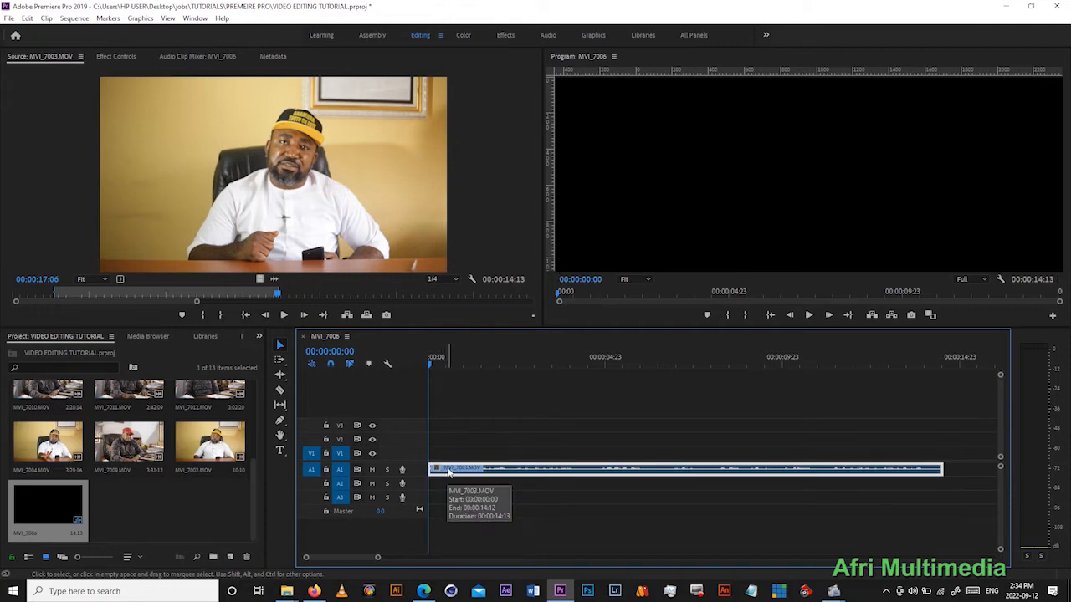
key(Delete)
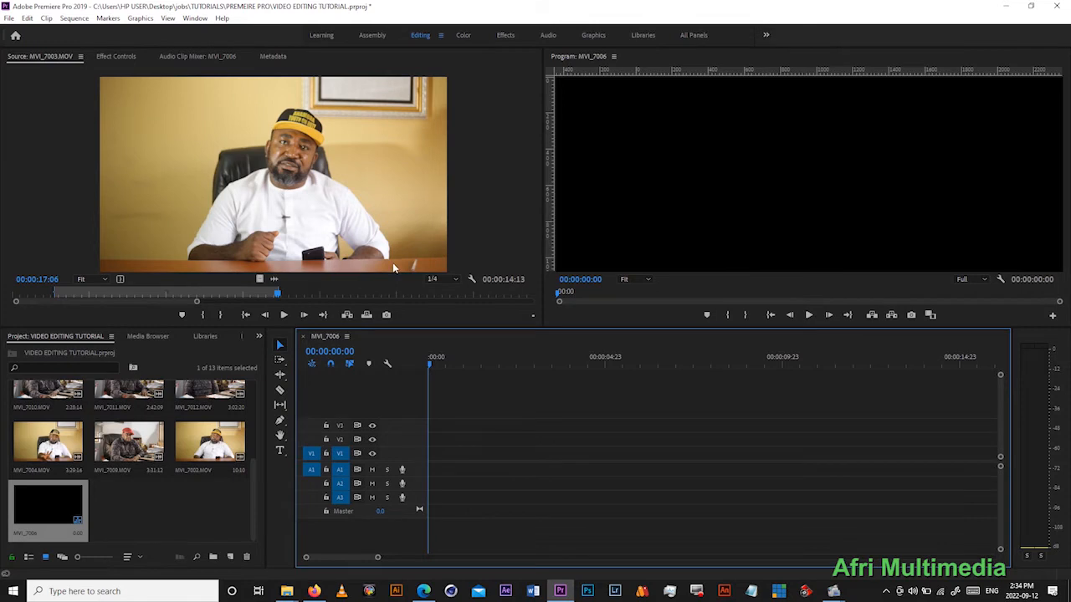
- Insert the marked section of MVI_7003.MOV into the sequence at 00:00:00:00
click(351, 318)
drag(377, 557, 406, 557)
- Insert the marked section a second time with the playhead at 00:00:05:23, and undo that insertion
drag(726, 366, 645, 366)
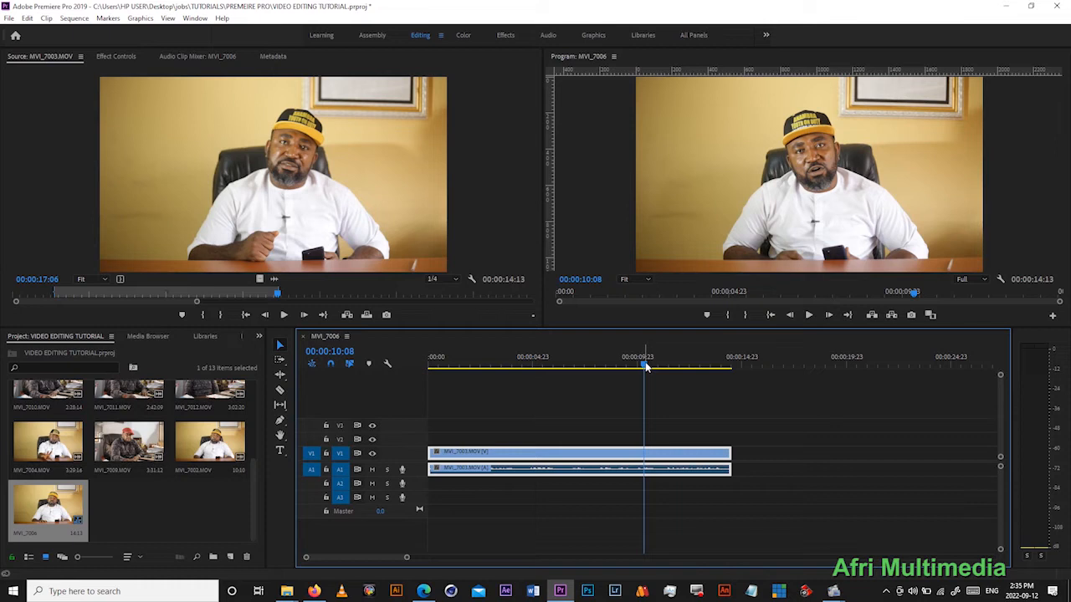
drag(644, 365, 552, 365)
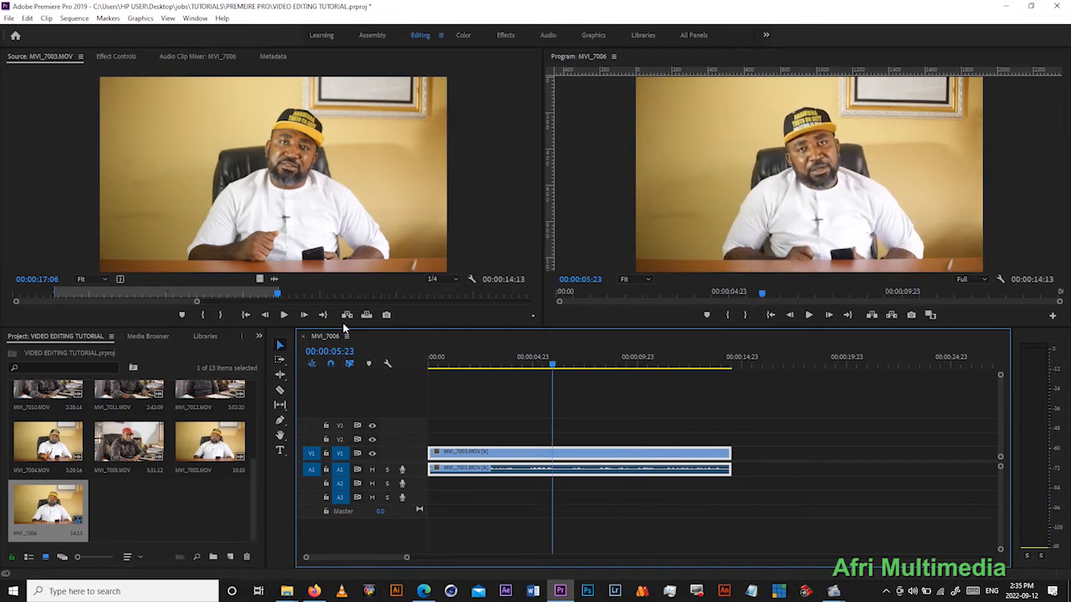
click(346, 315)
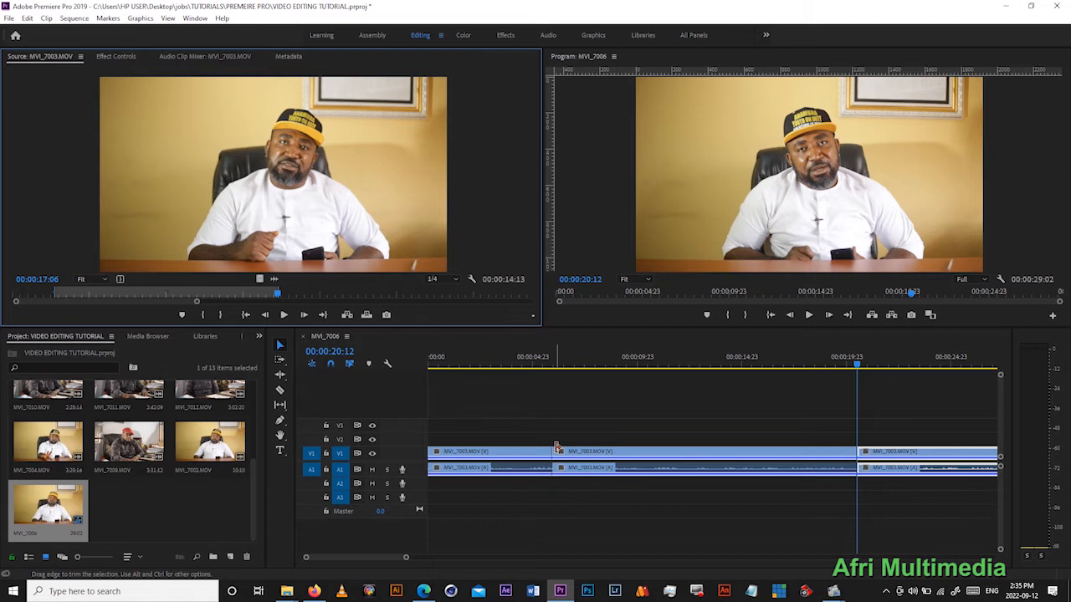
key(ctrl+z)
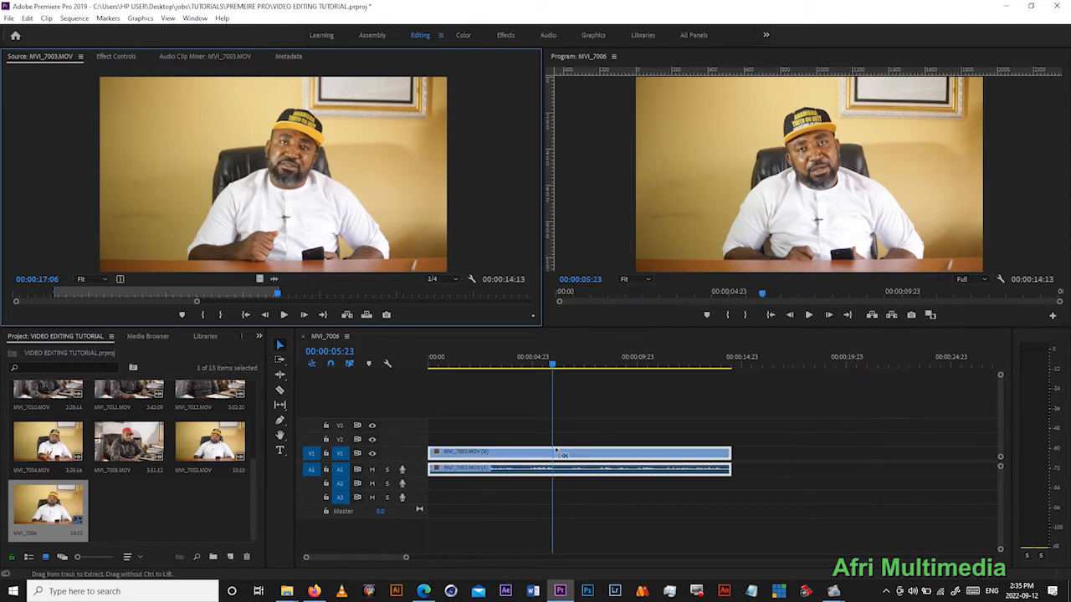
- Play the sequence from its start with the A1 audio track made taller, and save the project
drag(514, 459, 509, 459)
click(770, 316)
click(802, 314)
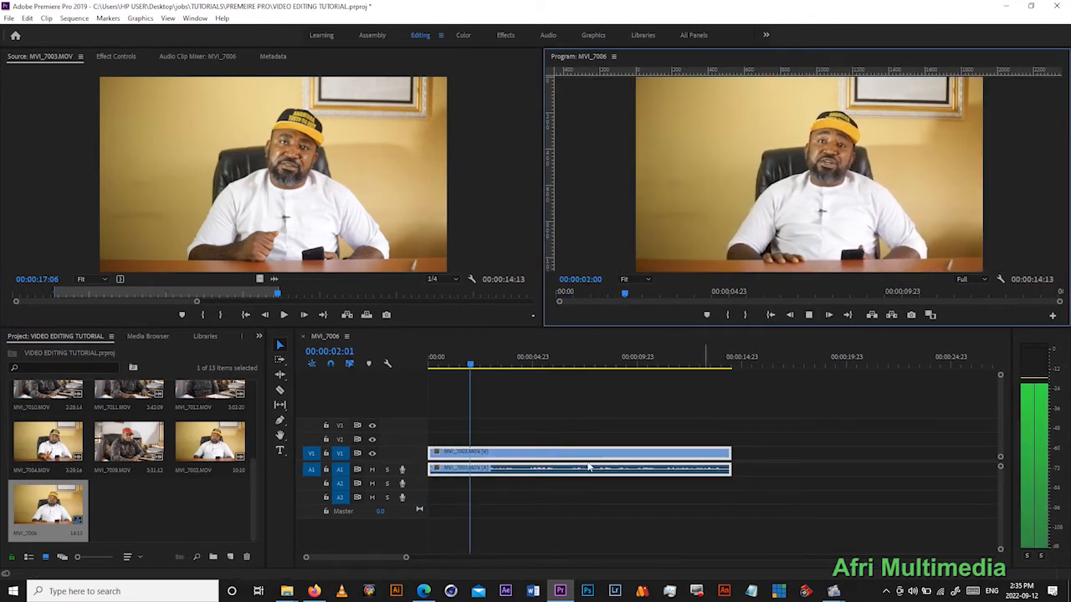
drag(415, 476, 417, 490)
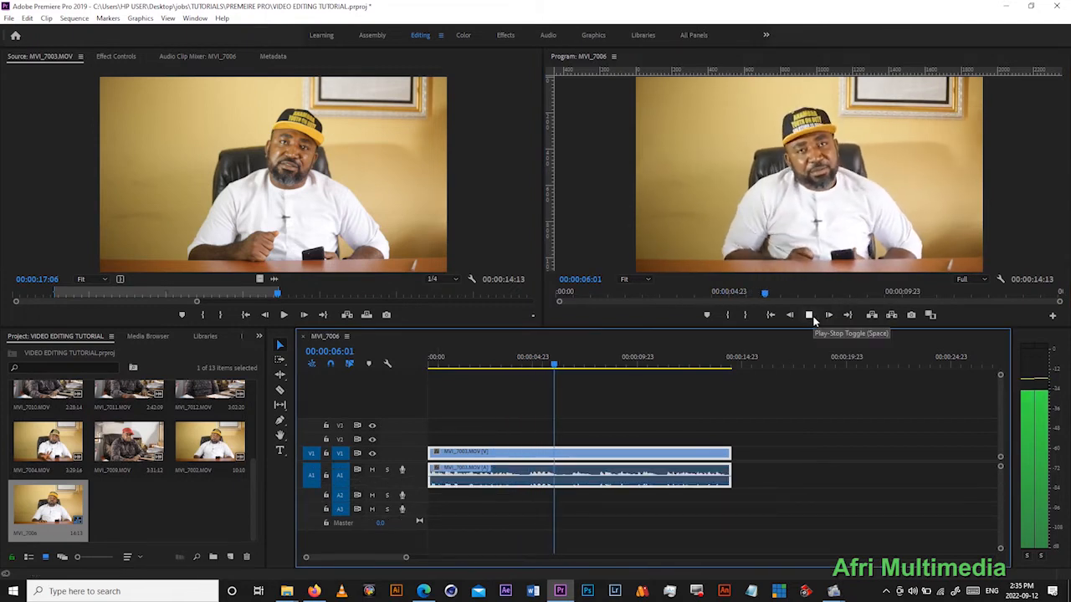
click(811, 318)
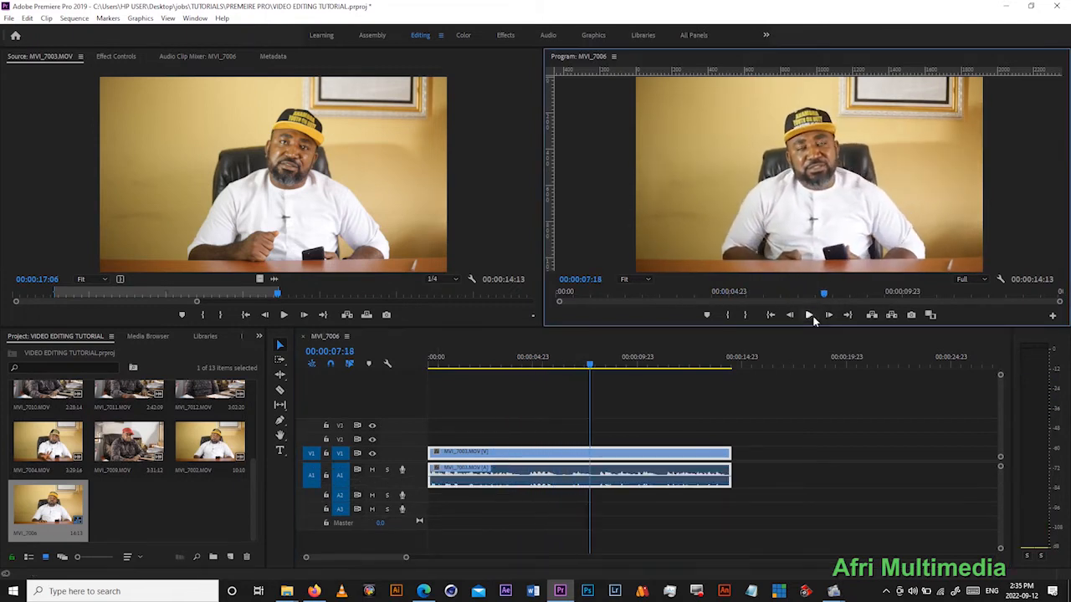
key(ctrl+s)
- Open MVI_7007.MOV in the source monitor, preview it from its start, and mark an In point at 00:00:07:14
drag(253, 483, 220, 366)
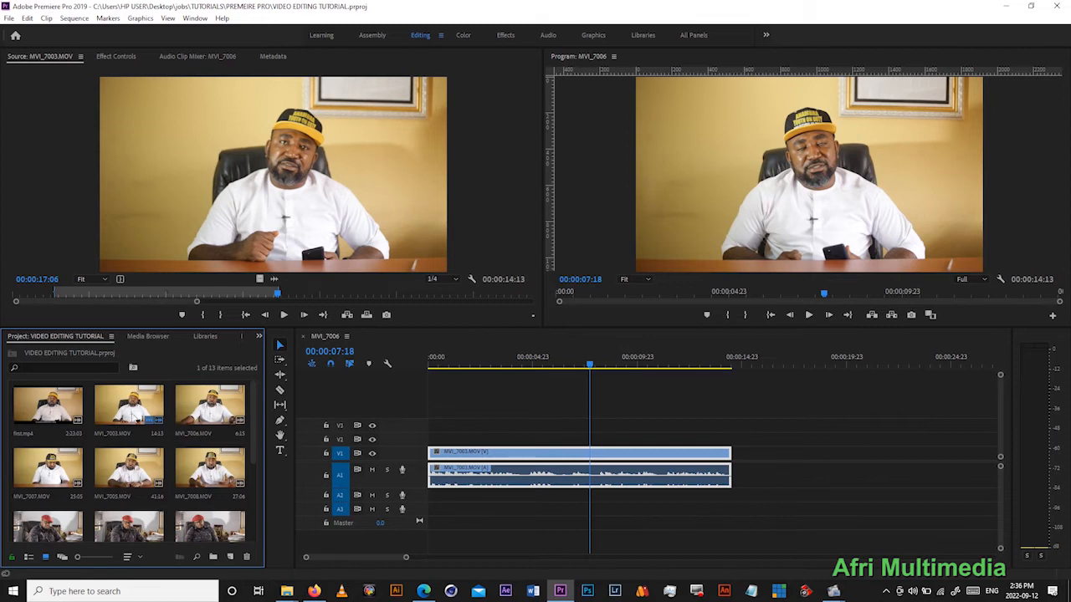
double_click(48, 467)
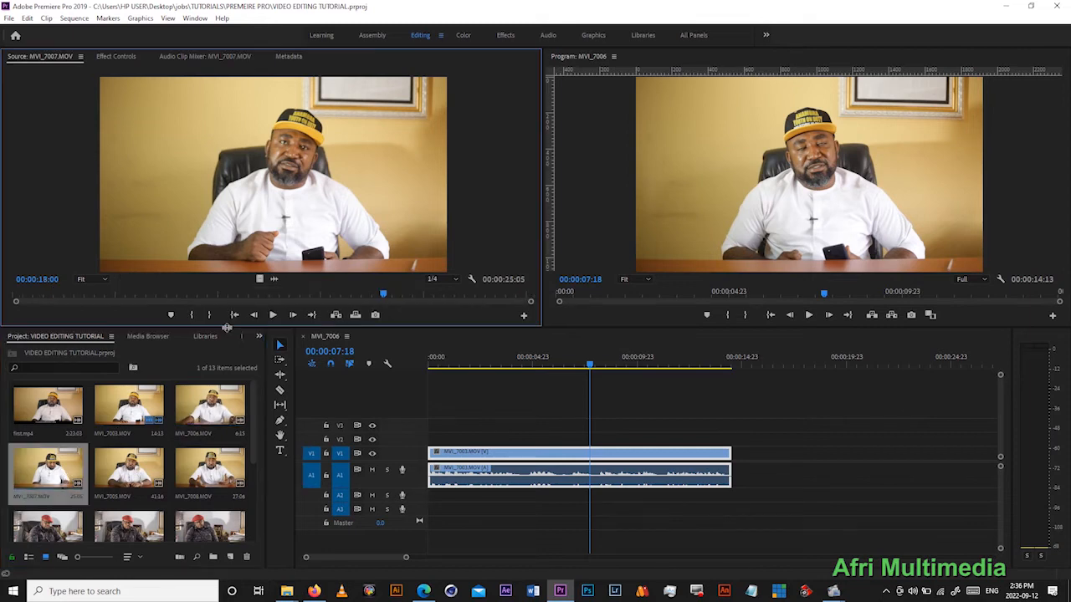
click(234, 315)
click(273, 314)
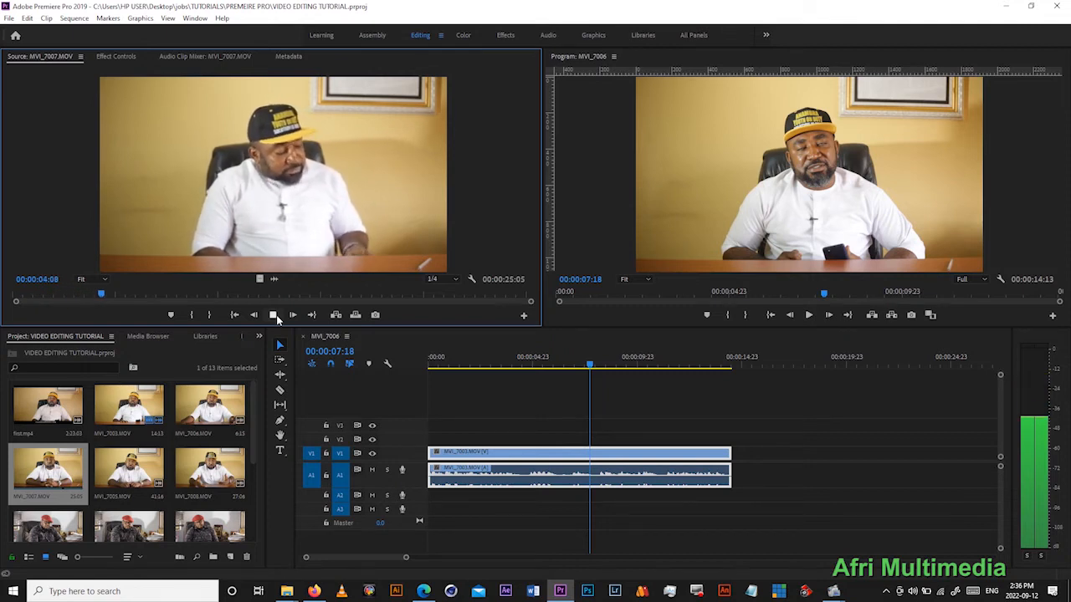
click(272, 315)
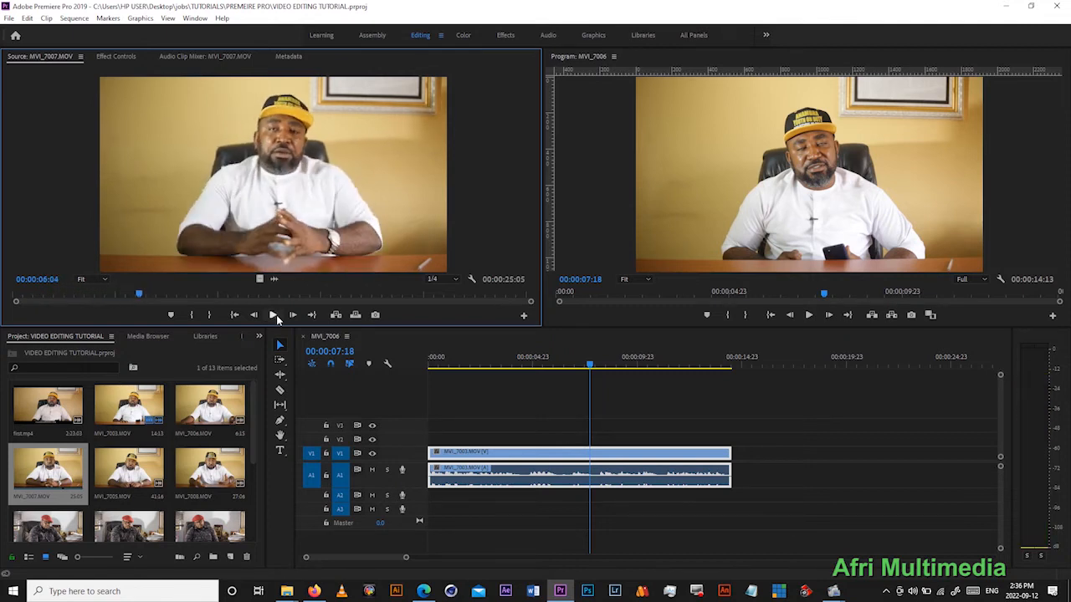
click(270, 315)
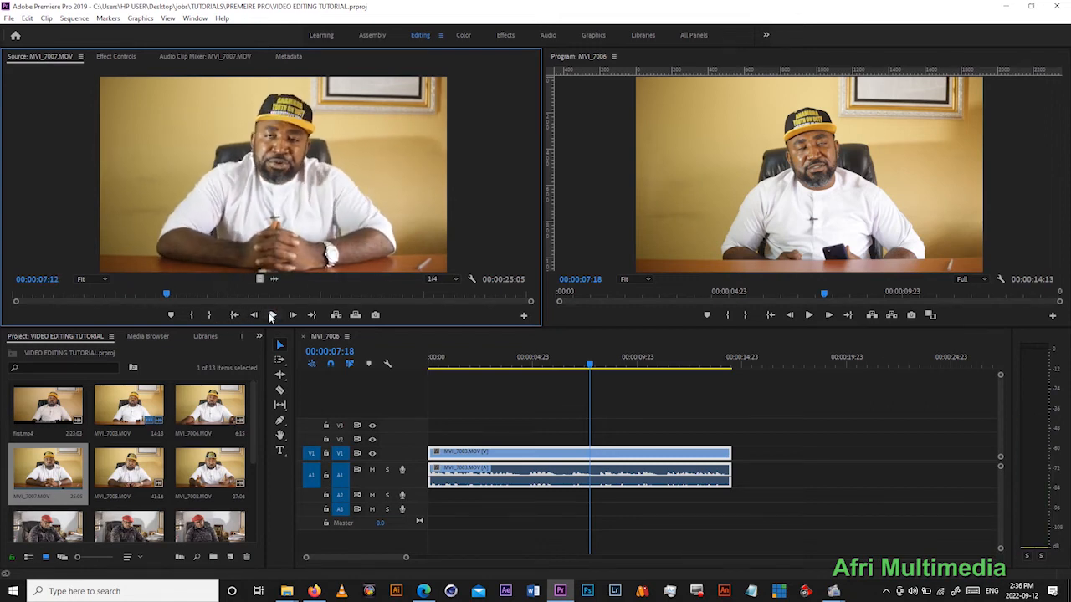
click(156, 293)
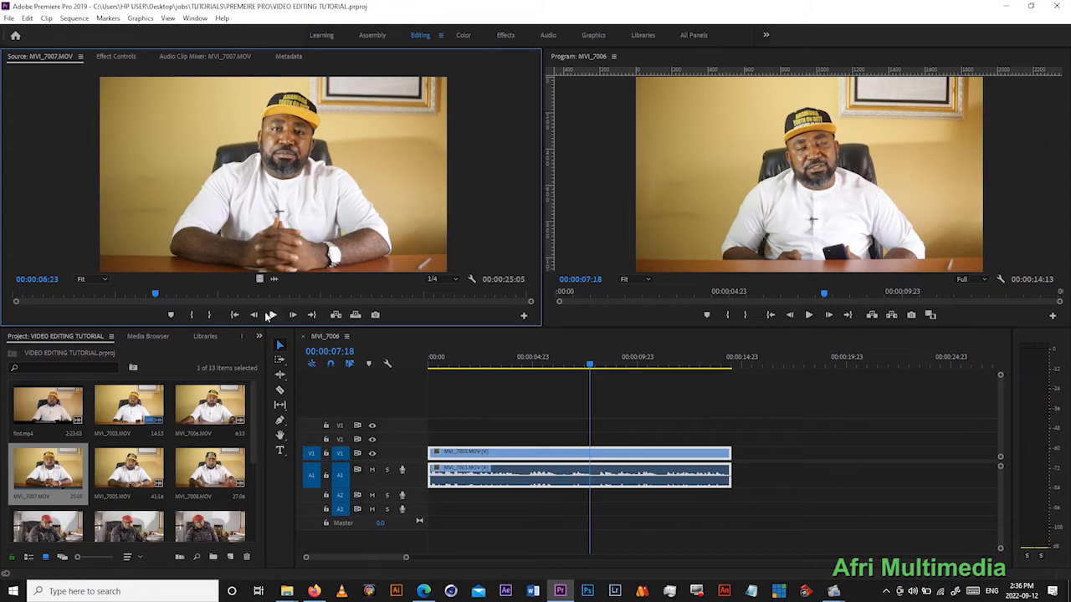
click(270, 315)
click(270, 314)
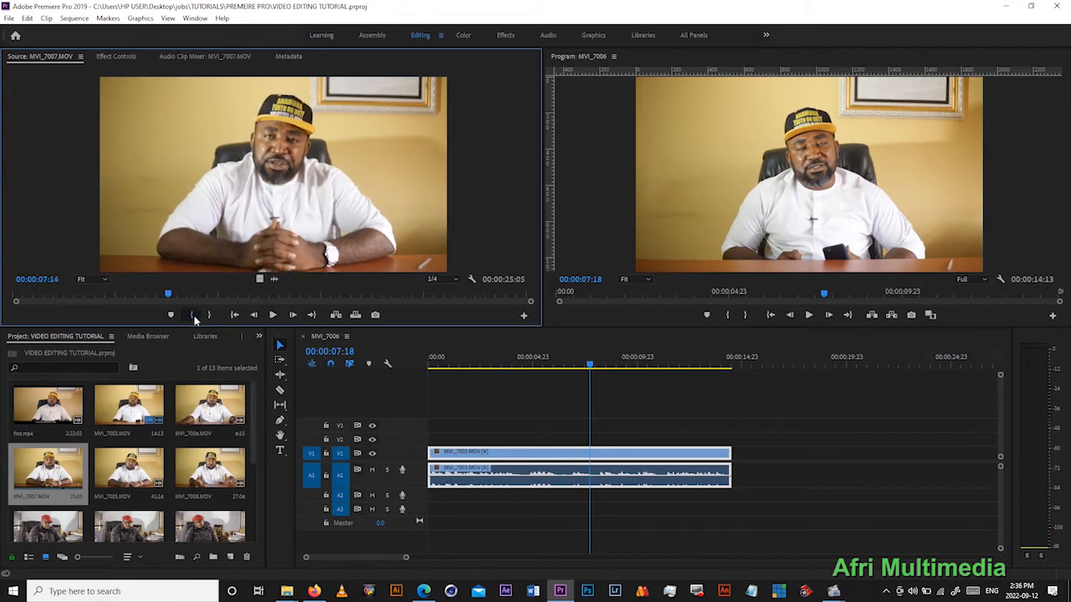
click(193, 315)
- Play MVI_7007.MOV onward from the In point and mark an Out point at 00:00:15:15
click(281, 315)
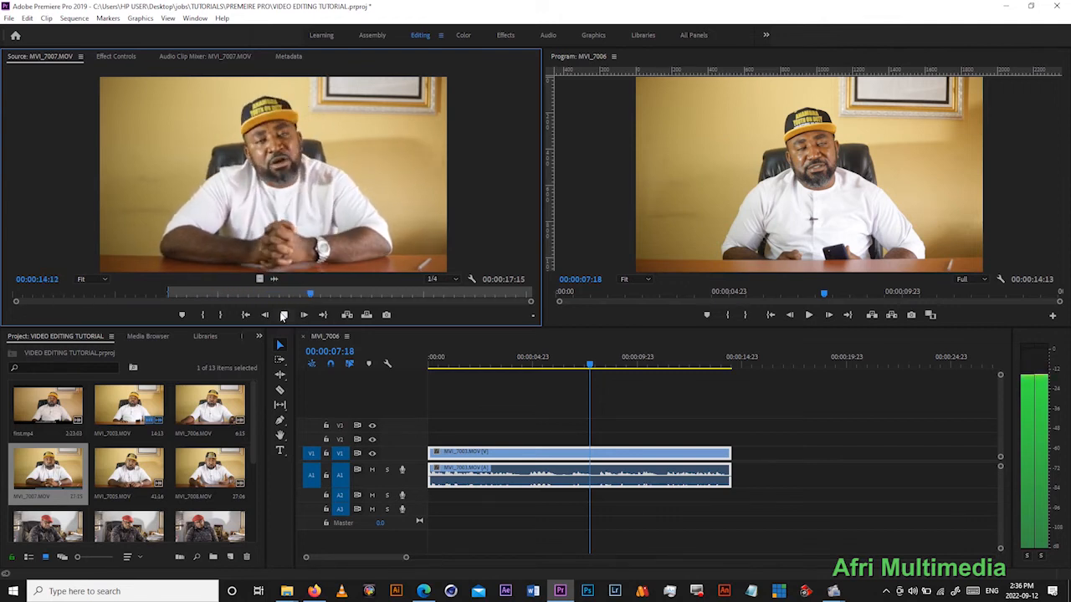
click(283, 314)
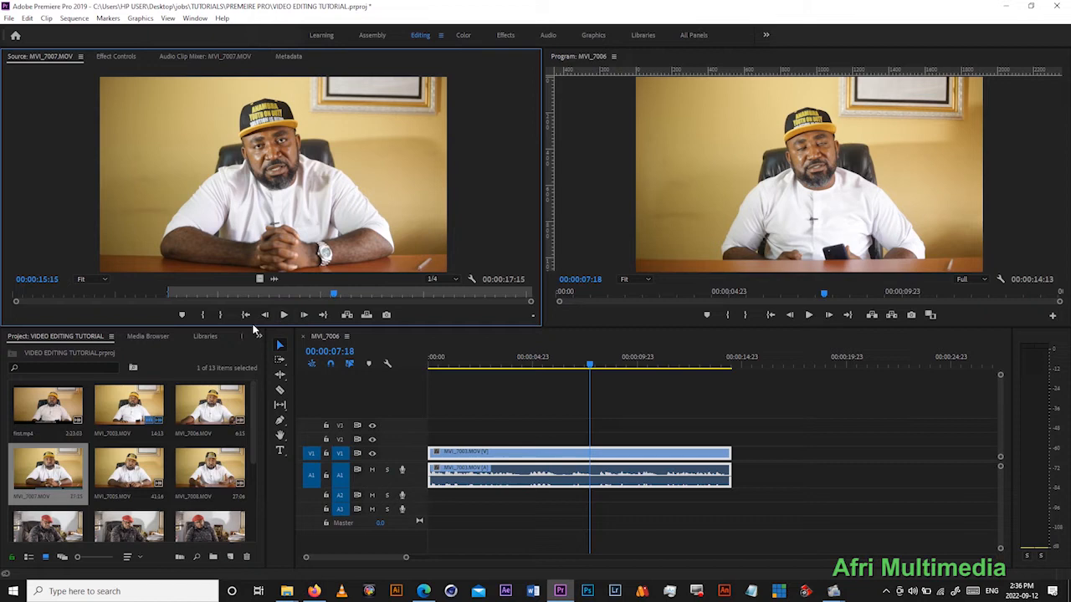
click(219, 316)
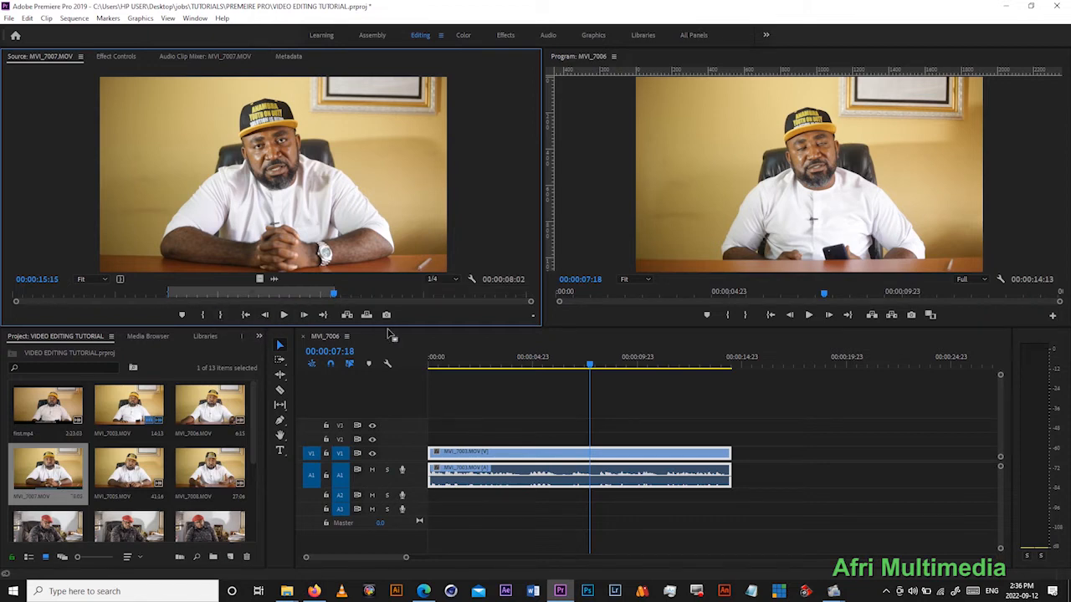
- Place the marked MVI_7007.MOV section directly after the first clip in the sequence, play across the join, and delete the placed clip again
drag(705, 366, 738, 454)
click(808, 315)
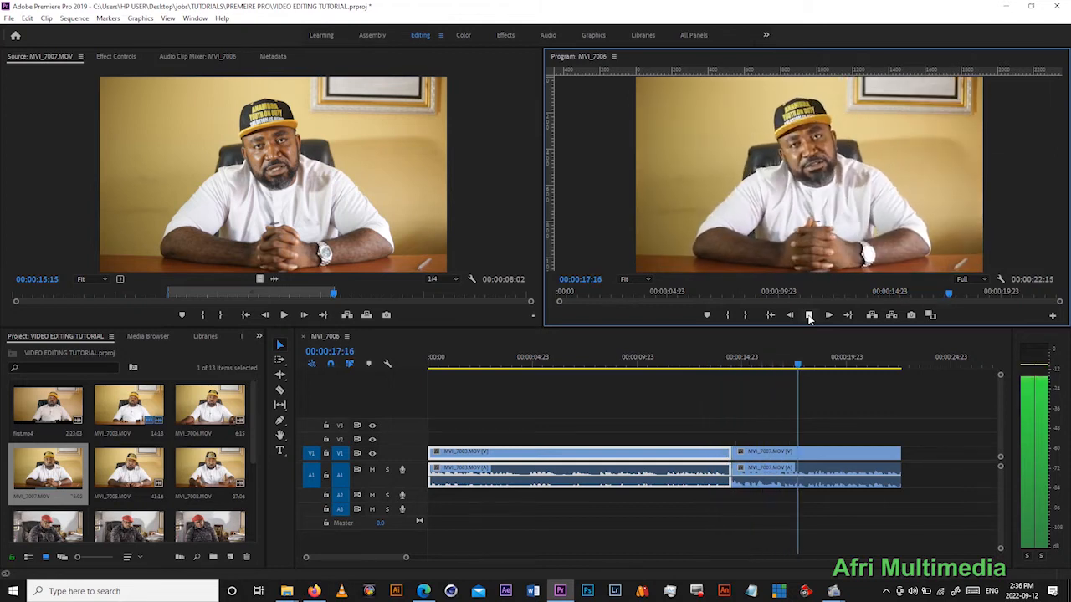
click(809, 315)
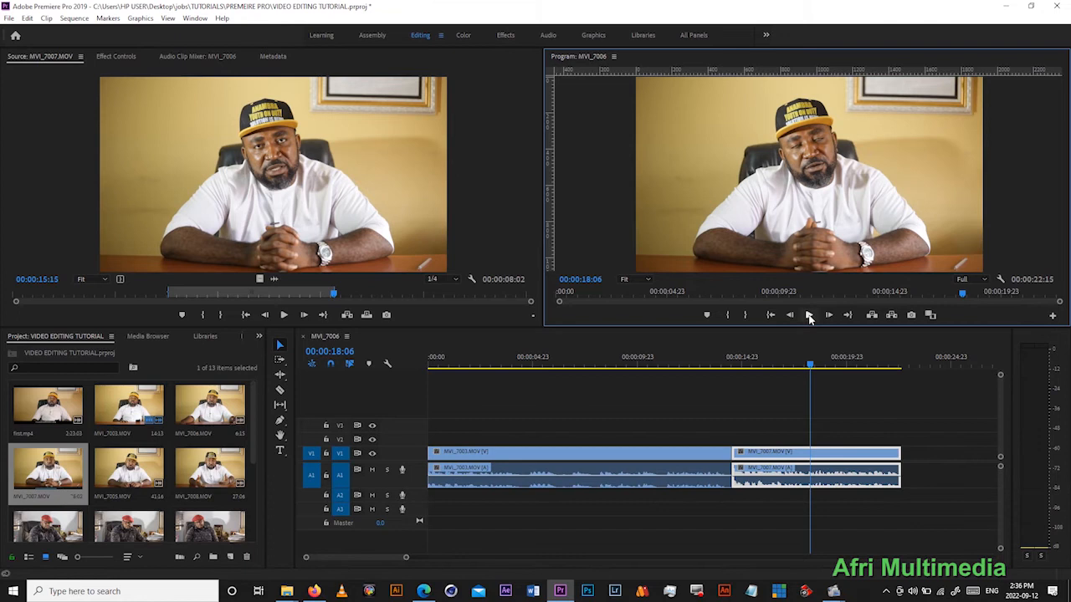
click(832, 454)
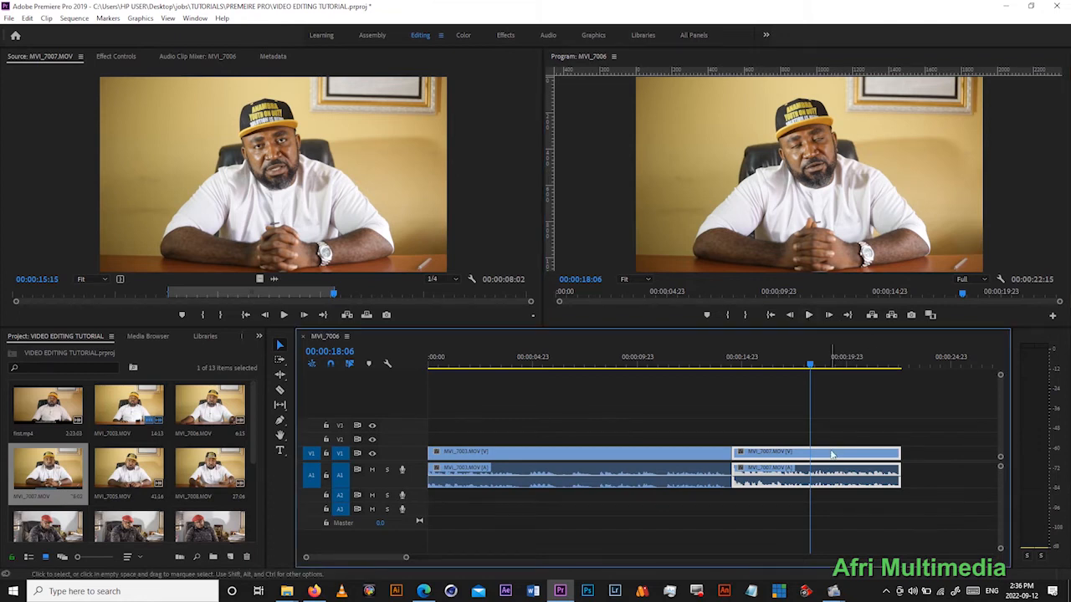
key(Delete)
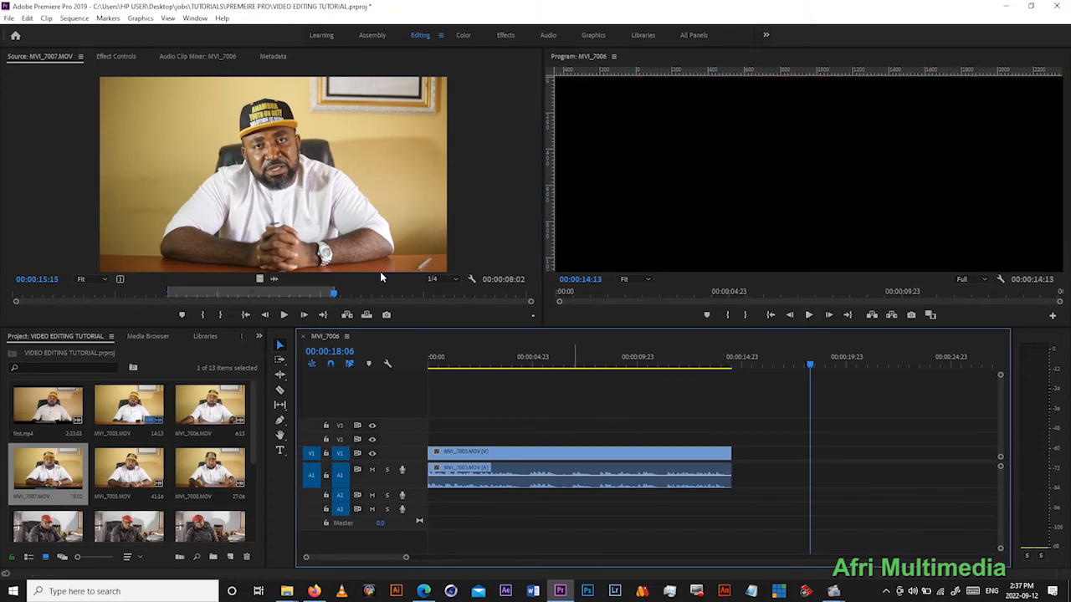
- Insert the marked MVI_7007.MOV section into the sequence at the end of the first clip, at 00:00:14:13
drag(811, 364, 729, 383)
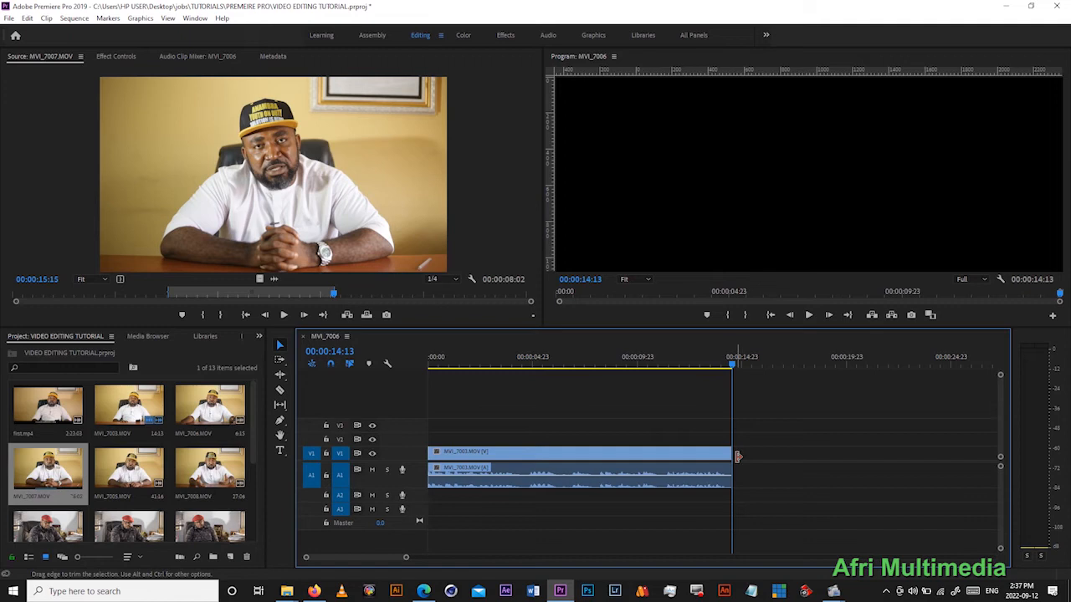
click(346, 315)
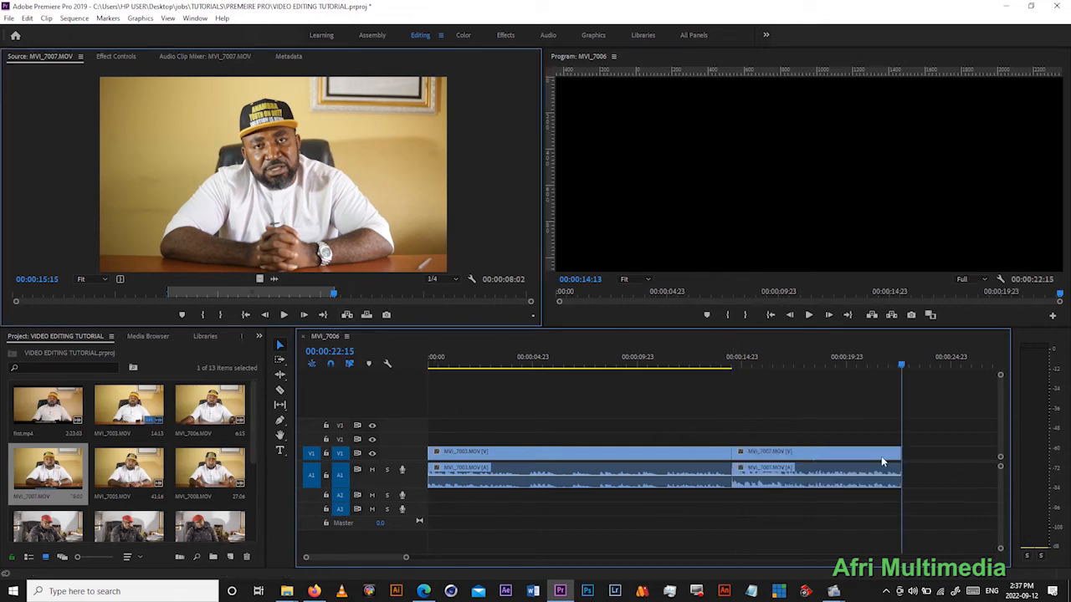
- Play the sequence from just before the join between the two clips and save the project
click(717, 359)
click(808, 315)
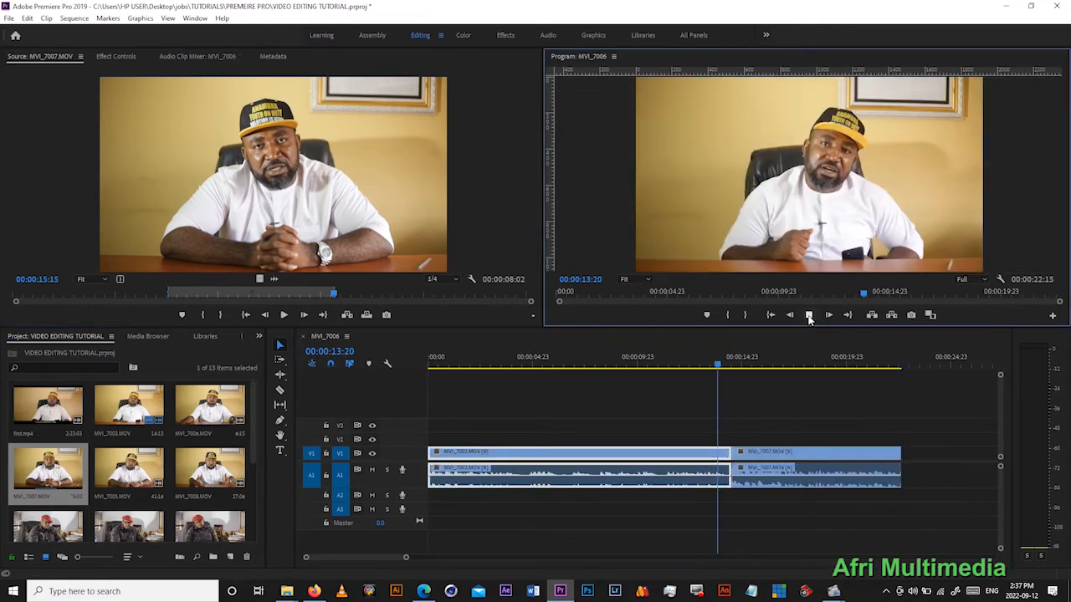
key(ctrl+s)
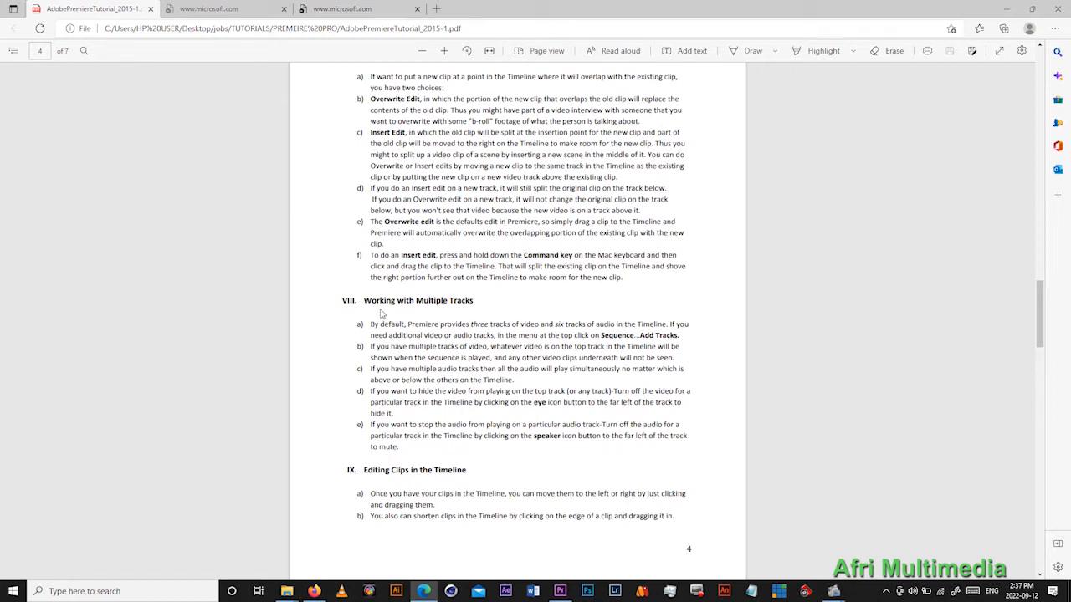
- Switch back to Premiere Pro, make the A1 audio track taller, and briefly play the sequence from its start
click(562, 594)
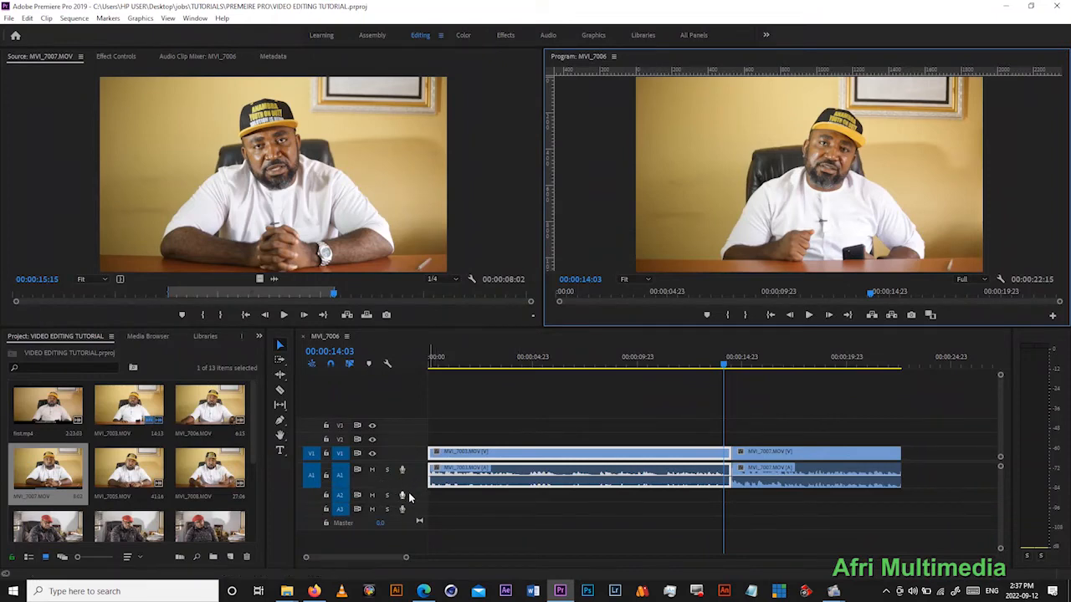
mouse_move(412, 488)
mouse_down()
mouse_move(407, 471)
mouse_move(411, 519)
mouse_move(413, 480)
mouse_up()
drag(538, 372, 481, 368)
click(771, 316)
click(810, 316)
click(809, 315)
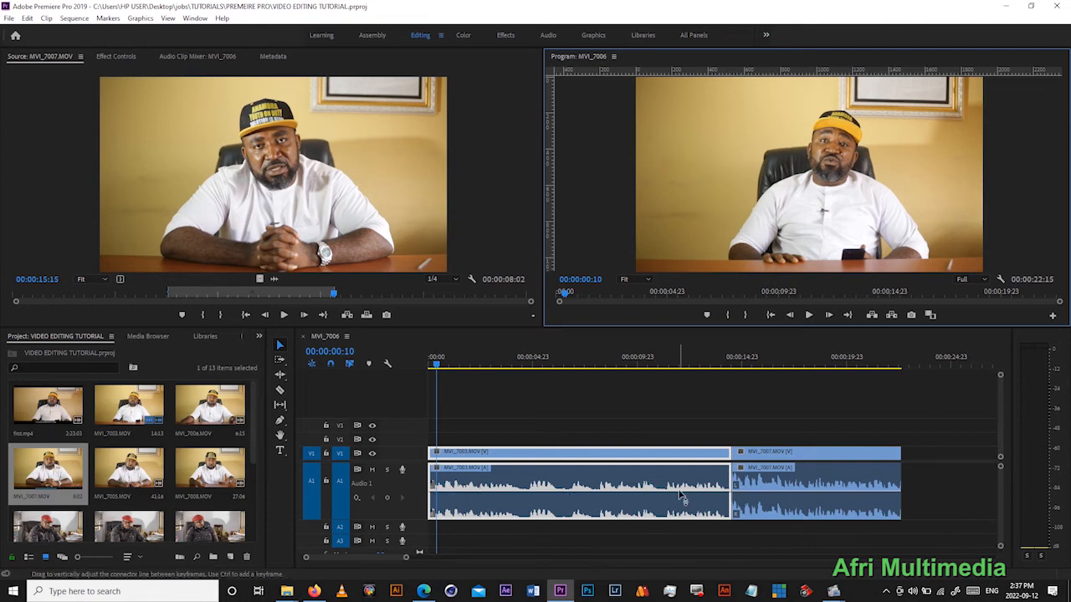
- Adjust the volume line of the first clip's audio on A1 and play from 00:00:00:10 to hear it
click(467, 498)
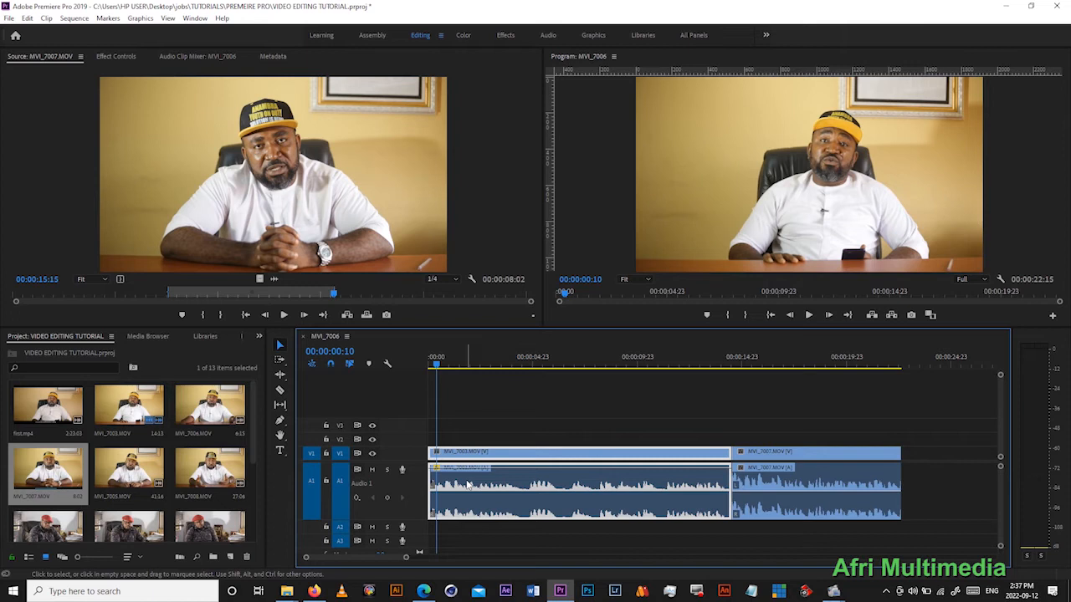
key(space)
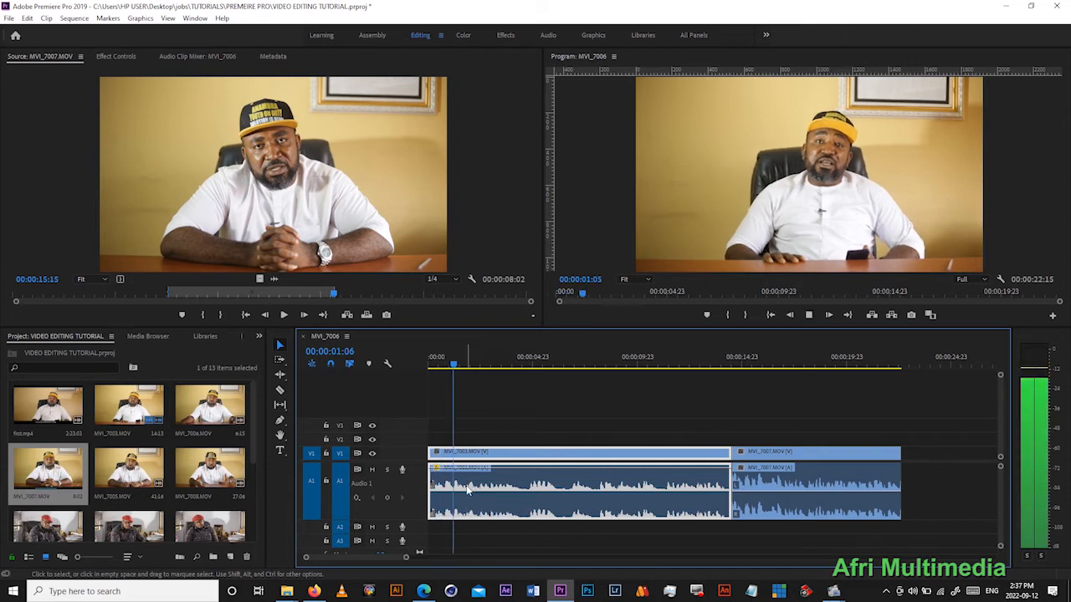
key(space)
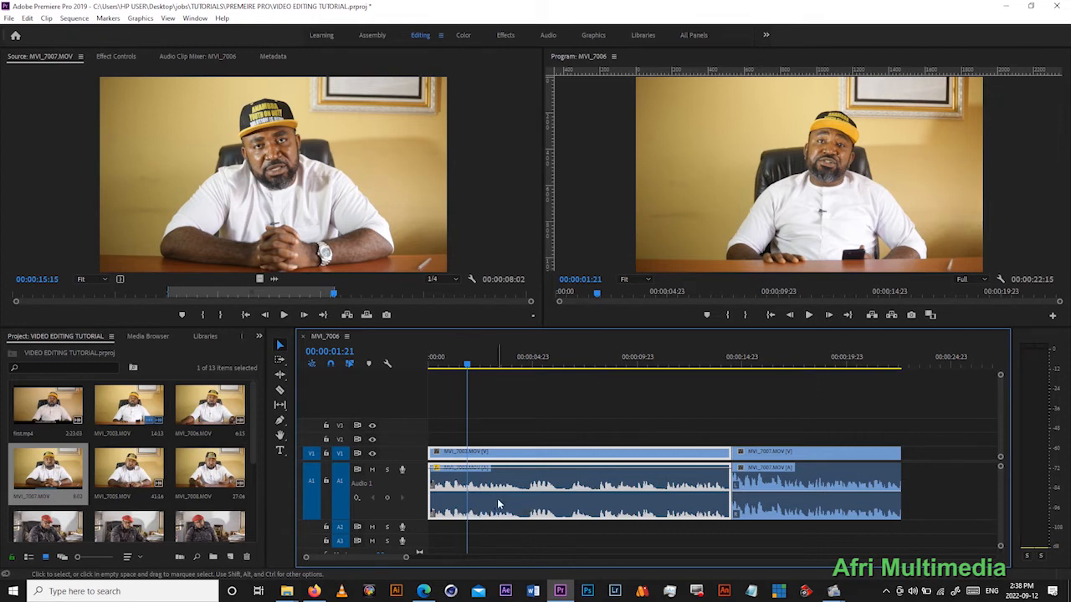
- Adjust the first clip's audio gain by 5 dB and play the sequence to 00:00:05:23 to check the loudness
right_click(491, 492)
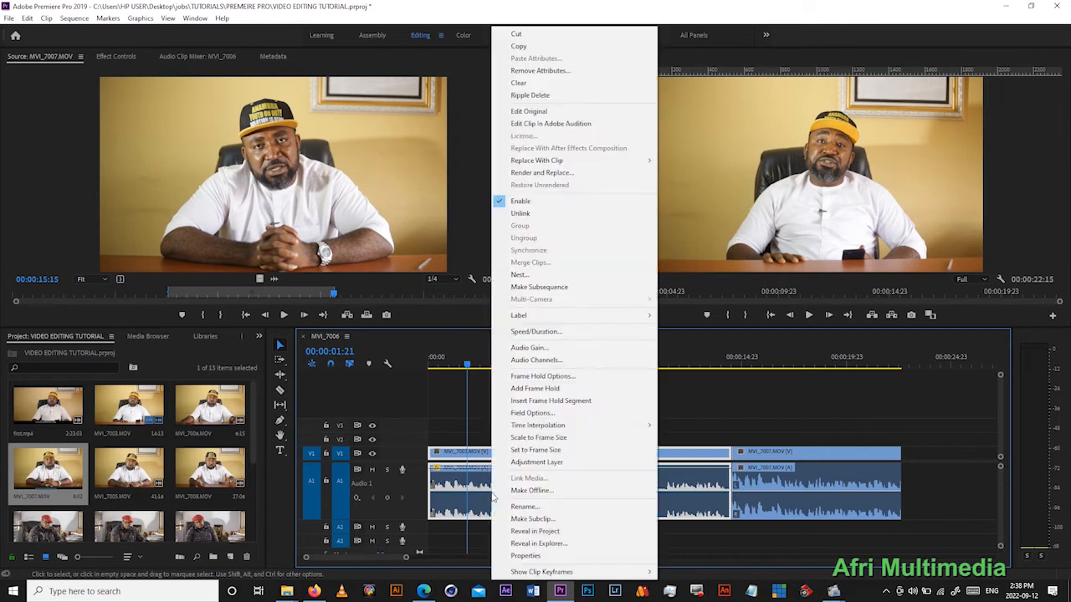
click(528, 348)
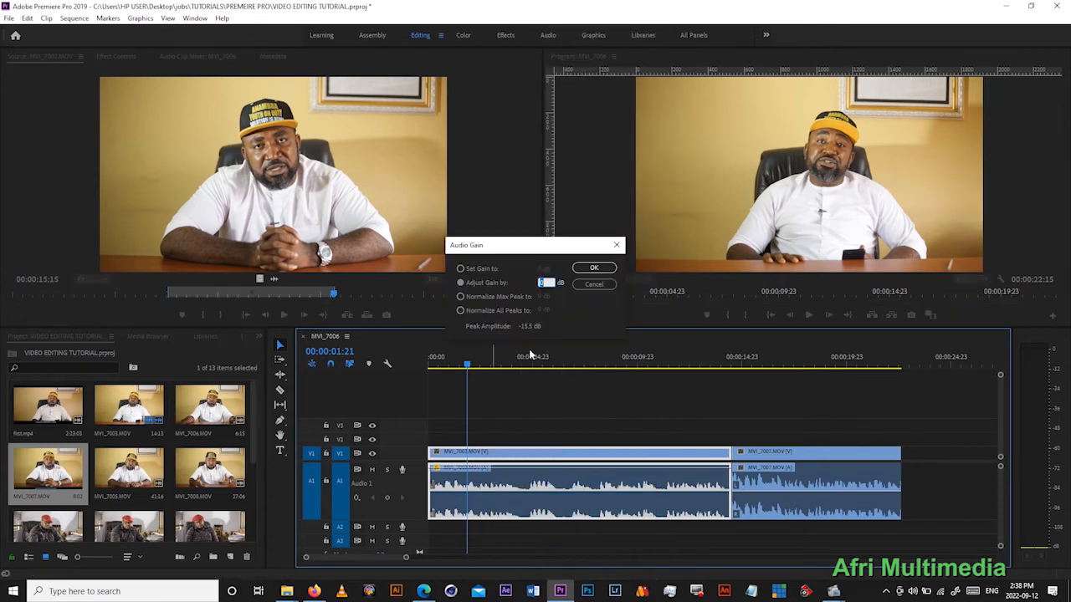
text(5)
key(Return)
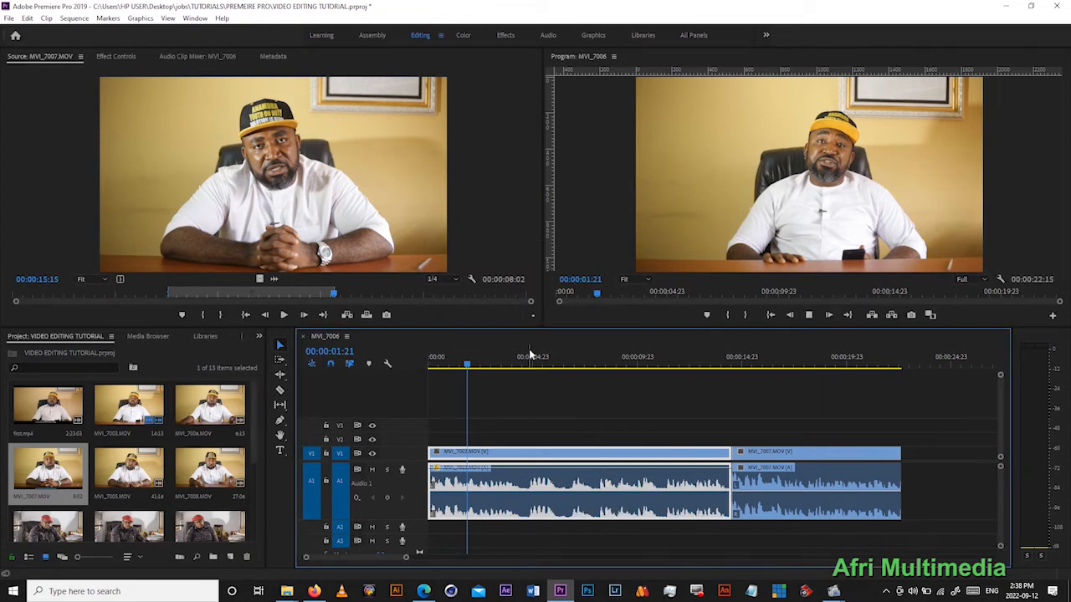
key(space)
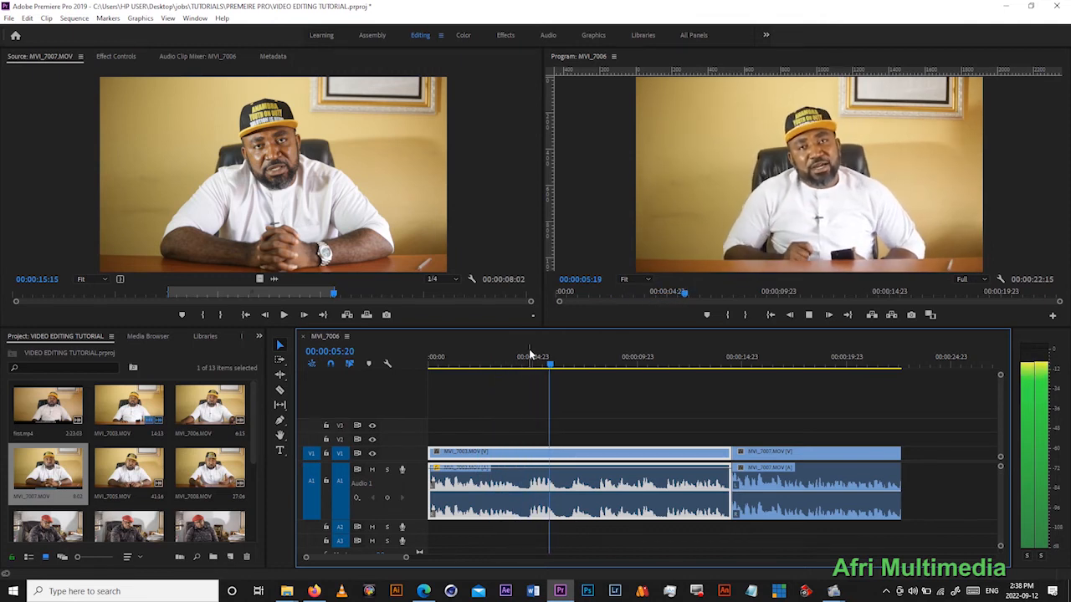
key(space)
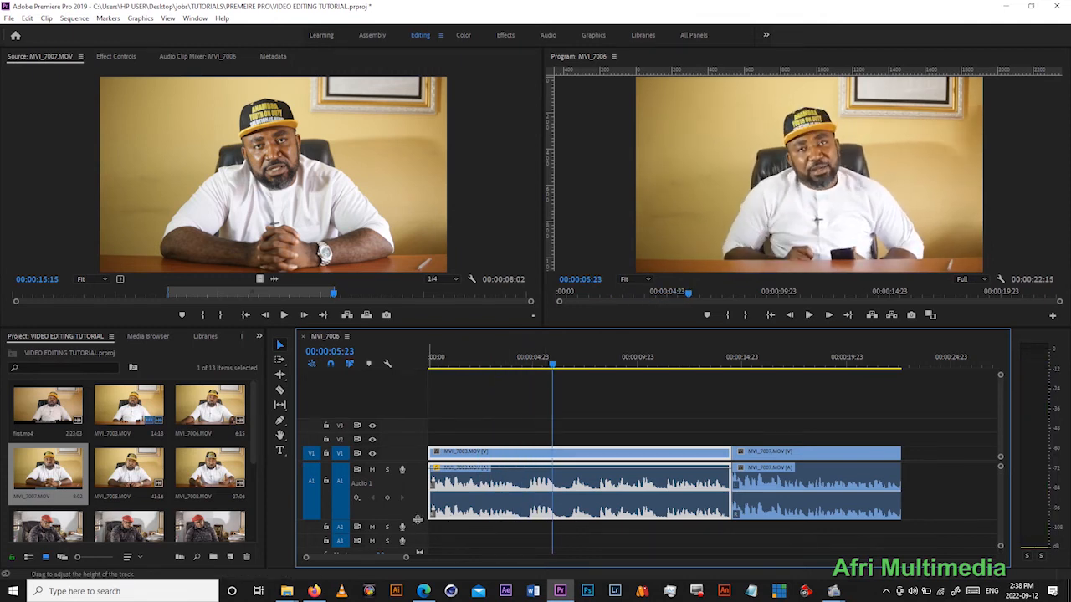
- Reduce the height of the A1 track, and add one standard audio track after Audio 3 with 0 video tracks
drag(420, 520, 420, 474)
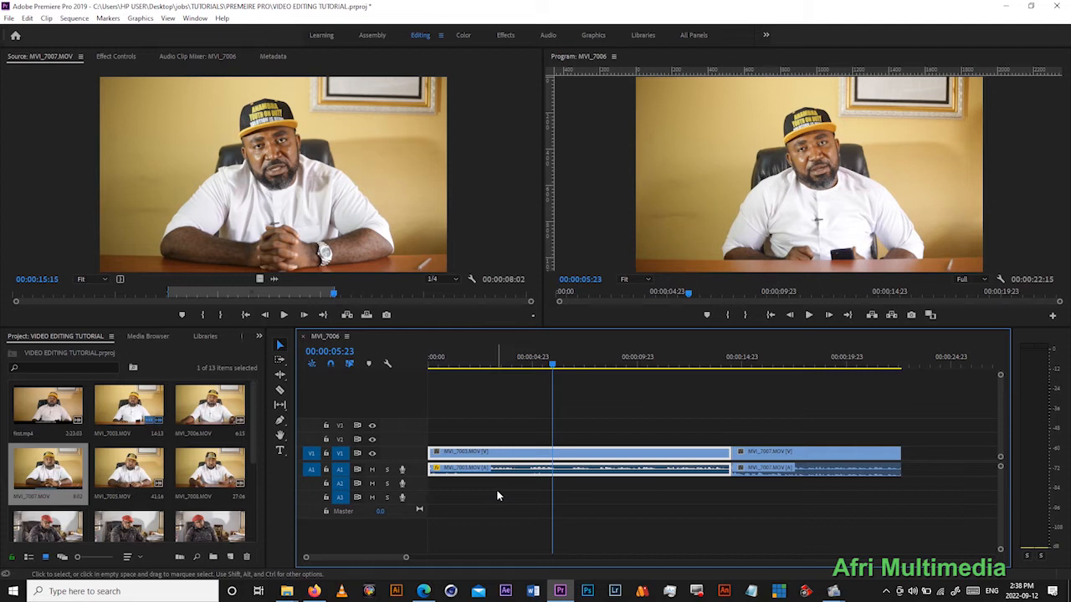
right_click(389, 534)
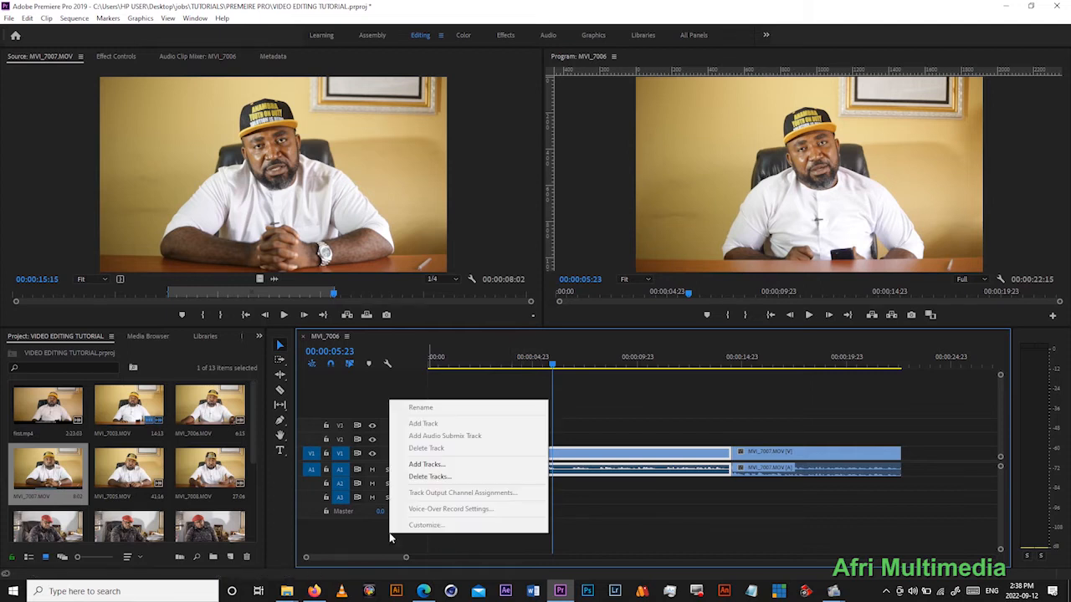
click(427, 464)
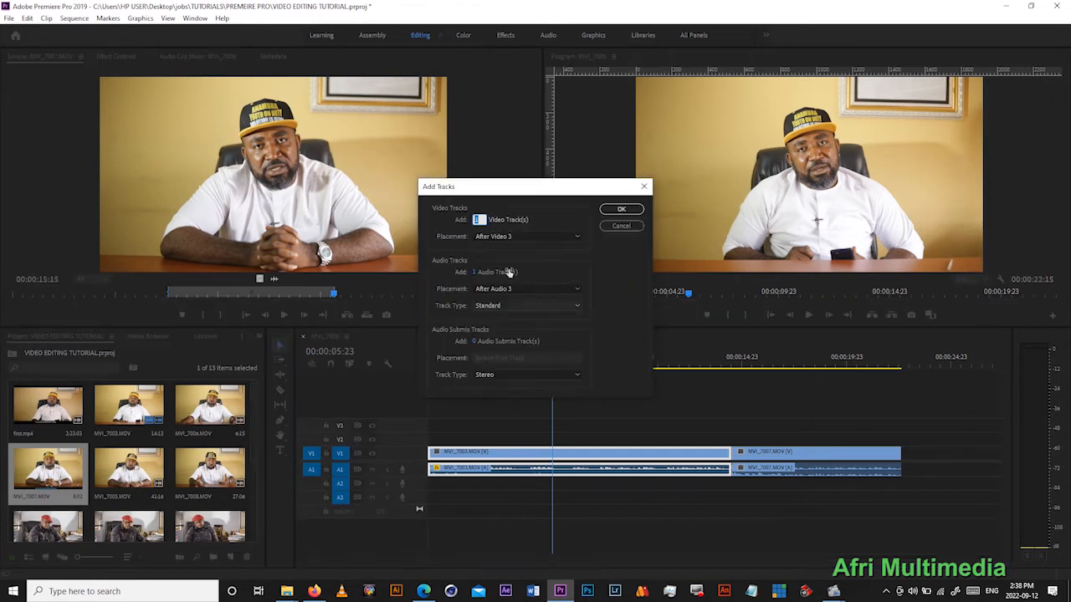
drag(541, 188, 653, 178)
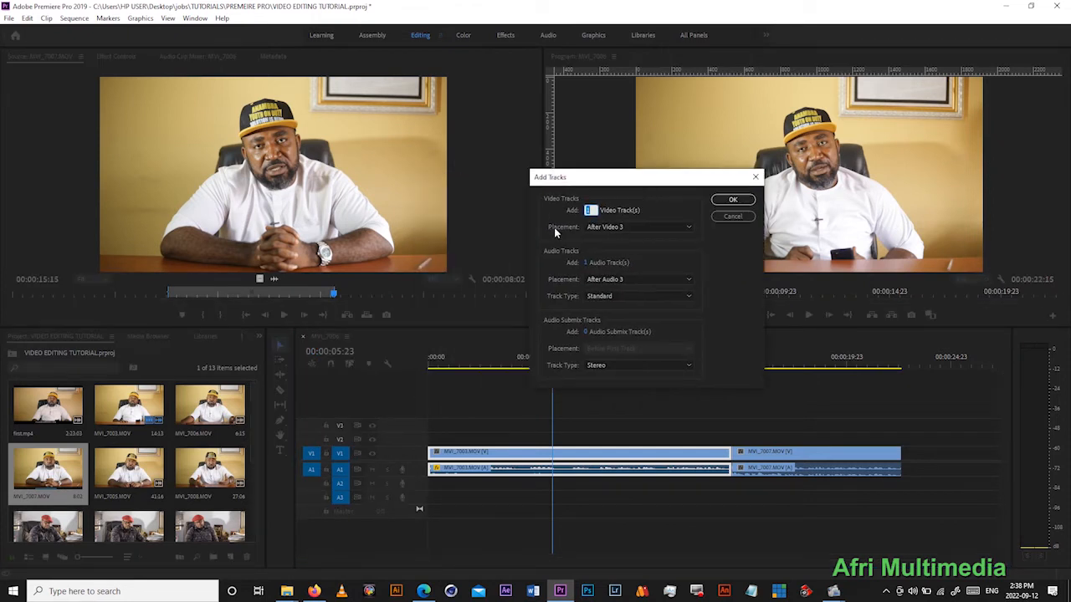
click(614, 227)
click(611, 228)
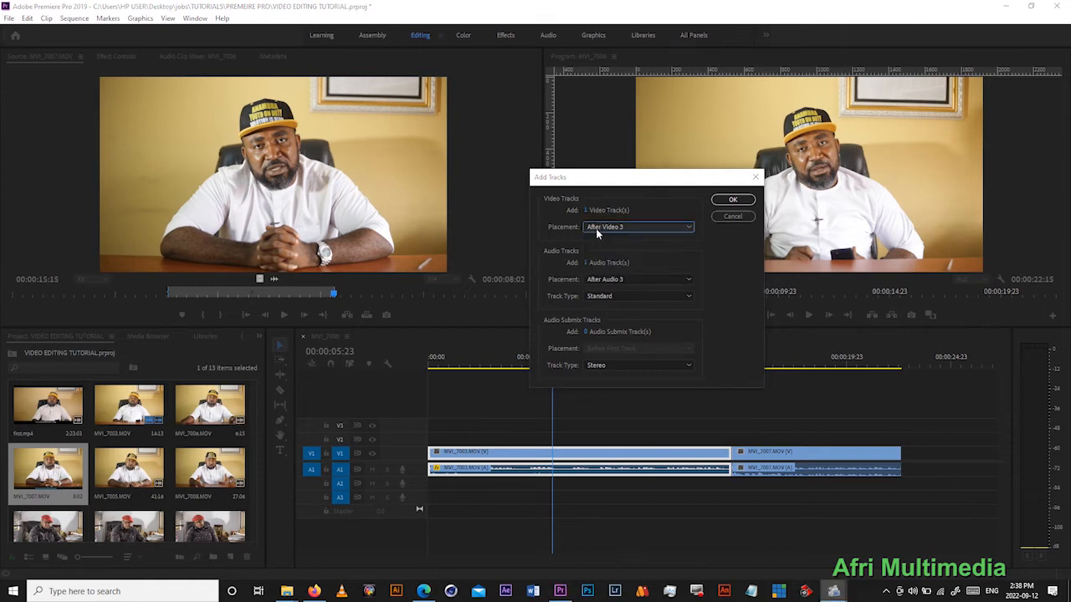
click(588, 210)
text(0)
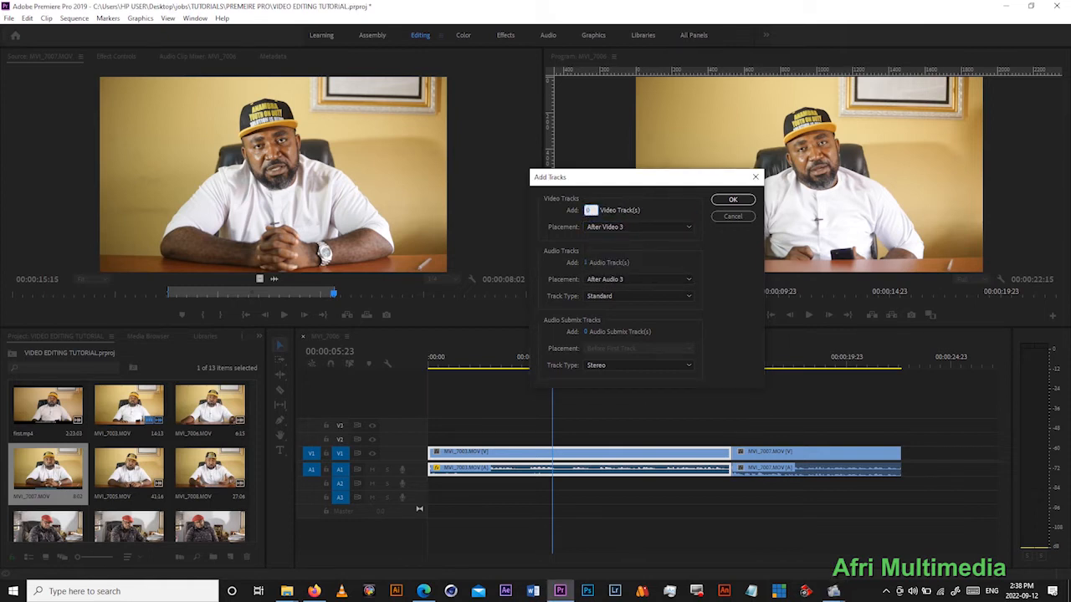
key(Return)
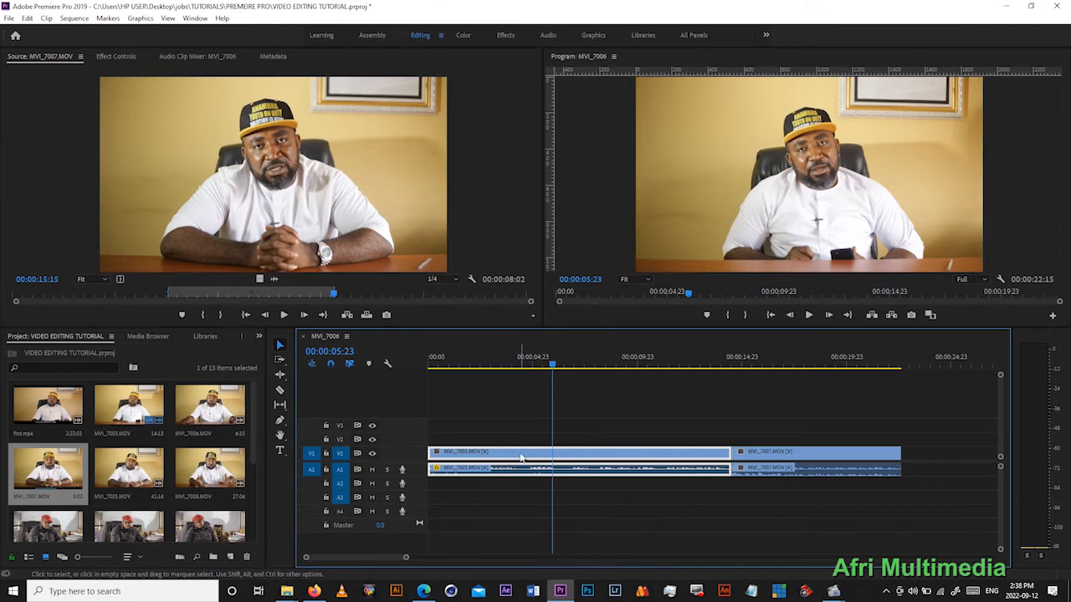
- Add two standard audio tracks after Audio 4 with 0 video tracks, and look over the enlarged track list
right_click(396, 545)
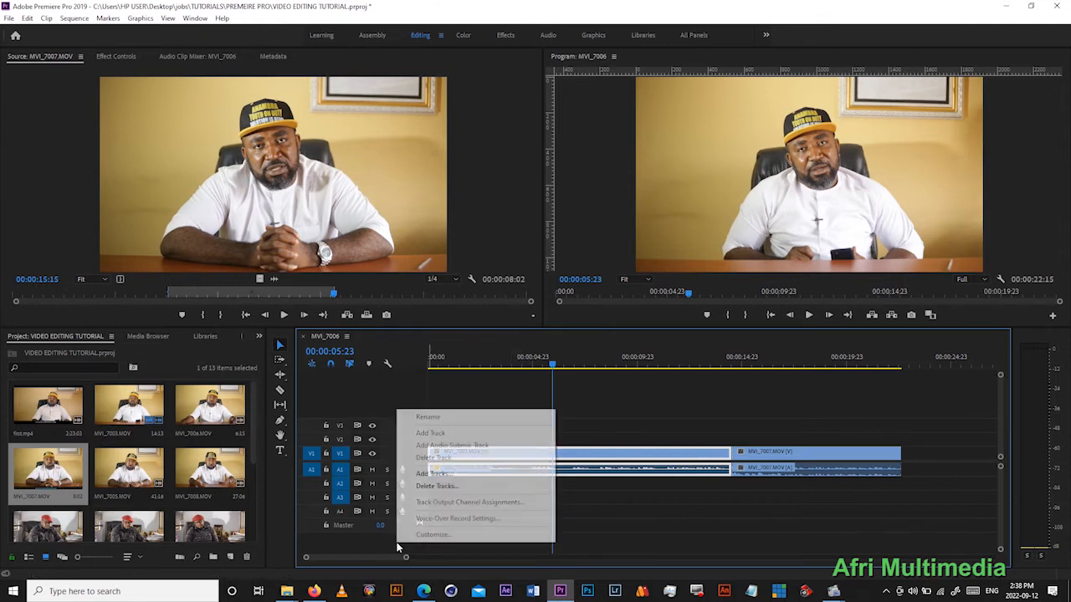
click(426, 473)
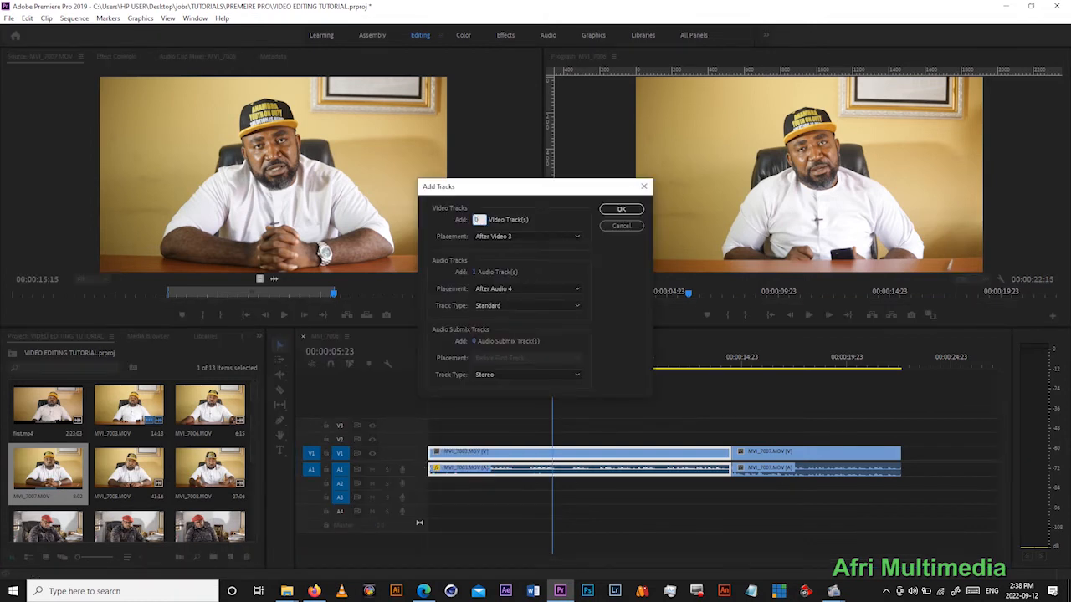
click(477, 272)
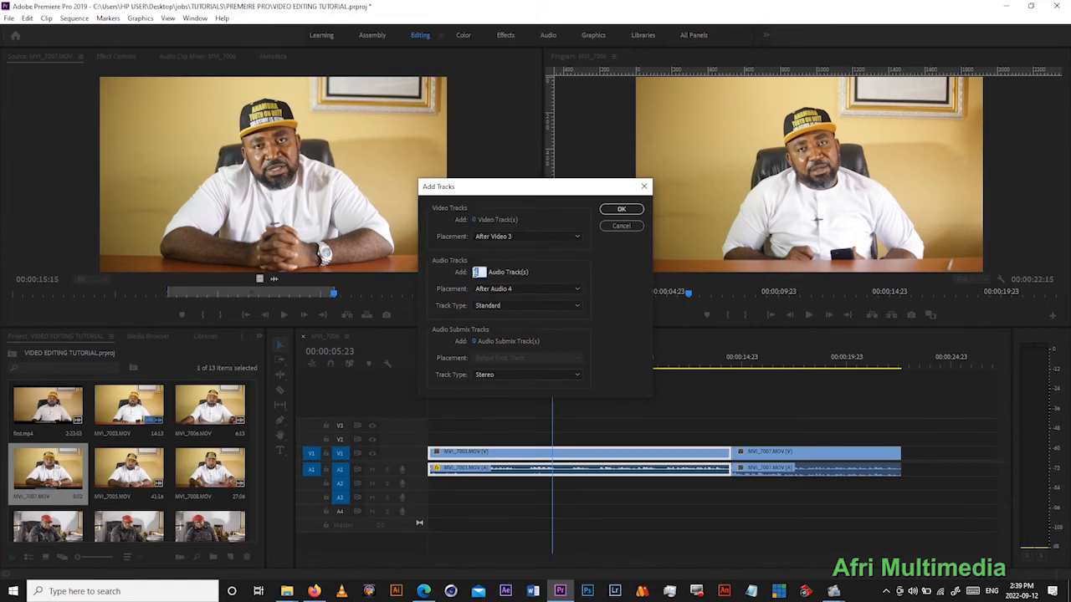
text(2)
click(621, 208)
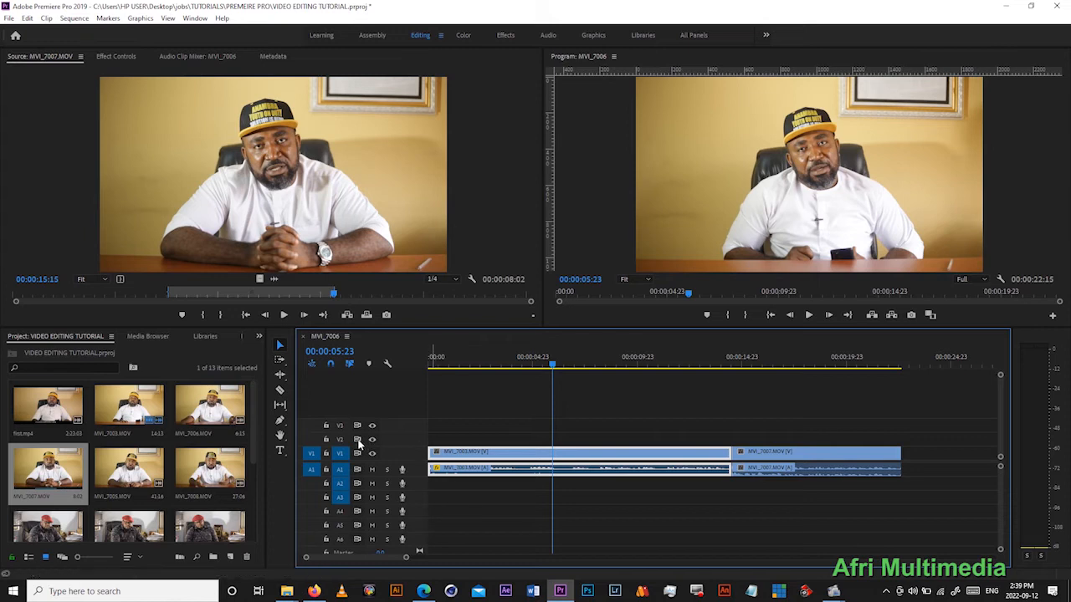
scroll(457, 526, down, 1)
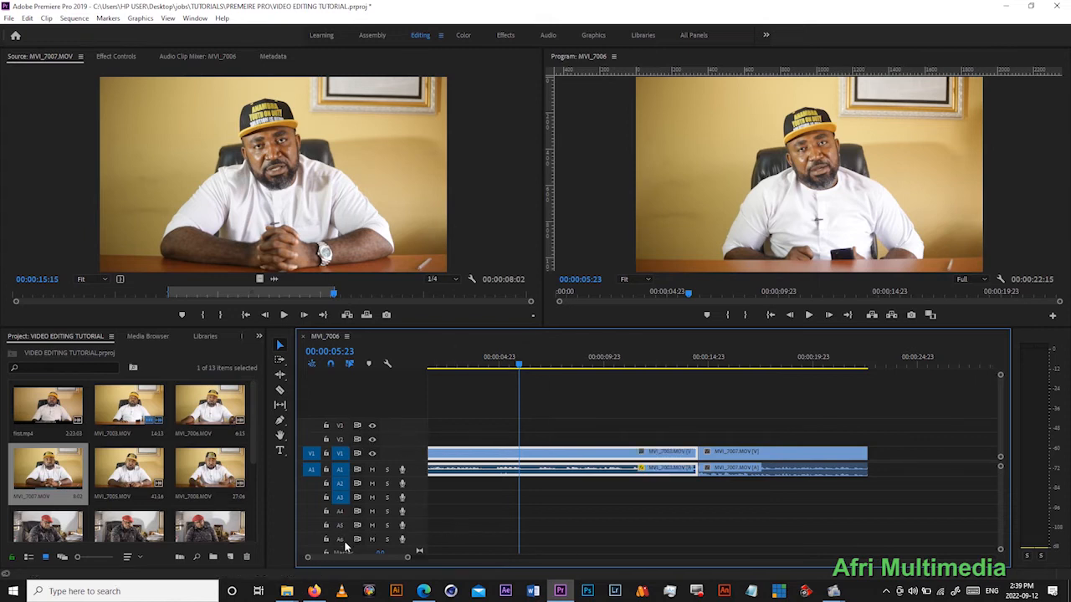
scroll(343, 540, down, 1)
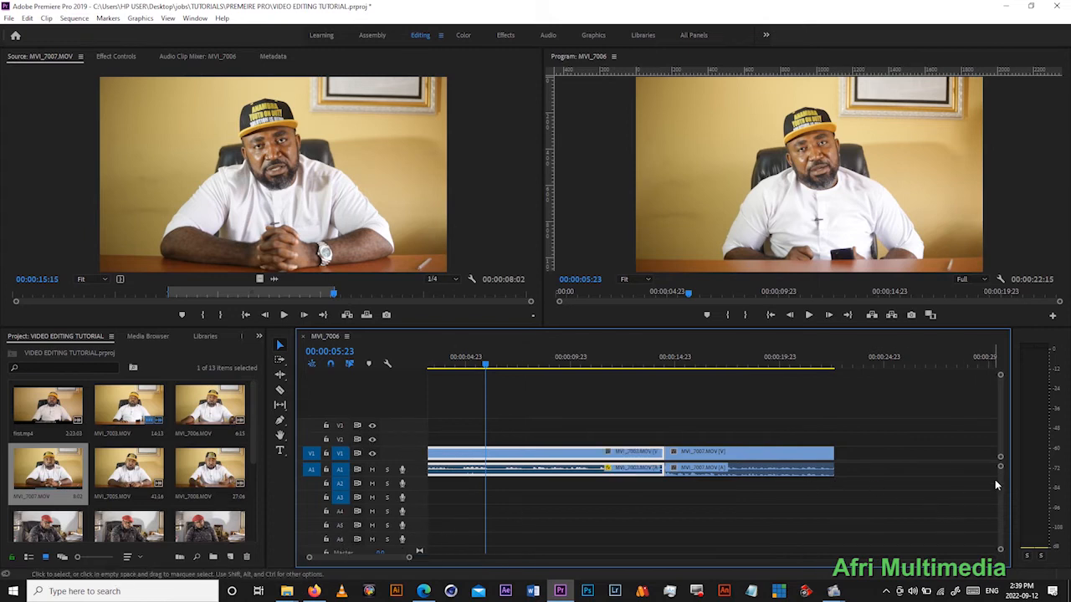
scroll(998, 479, down, 3)
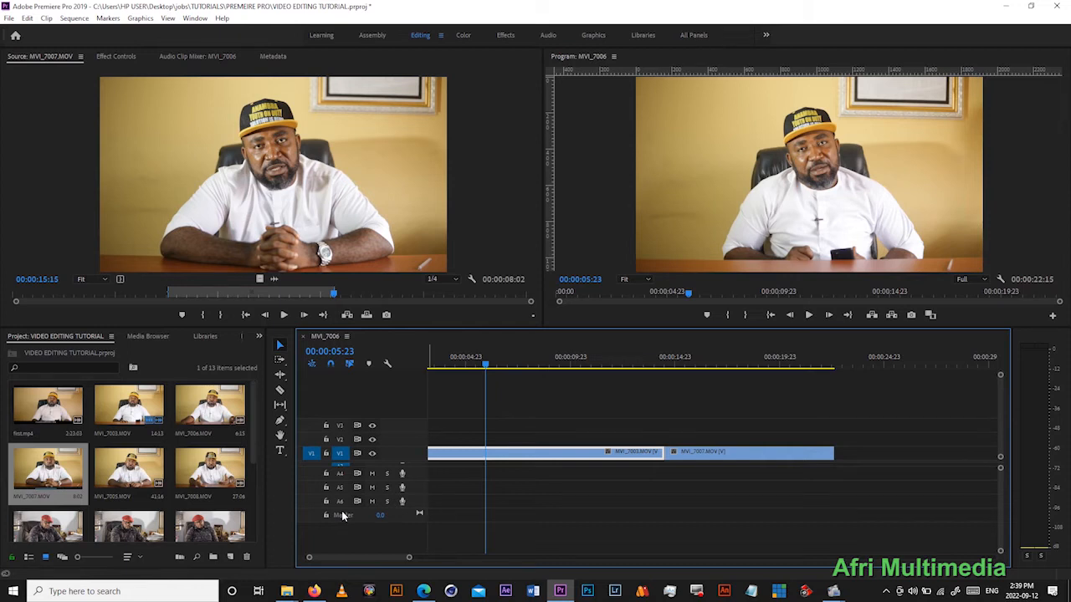
scroll(997, 513, up, 3)
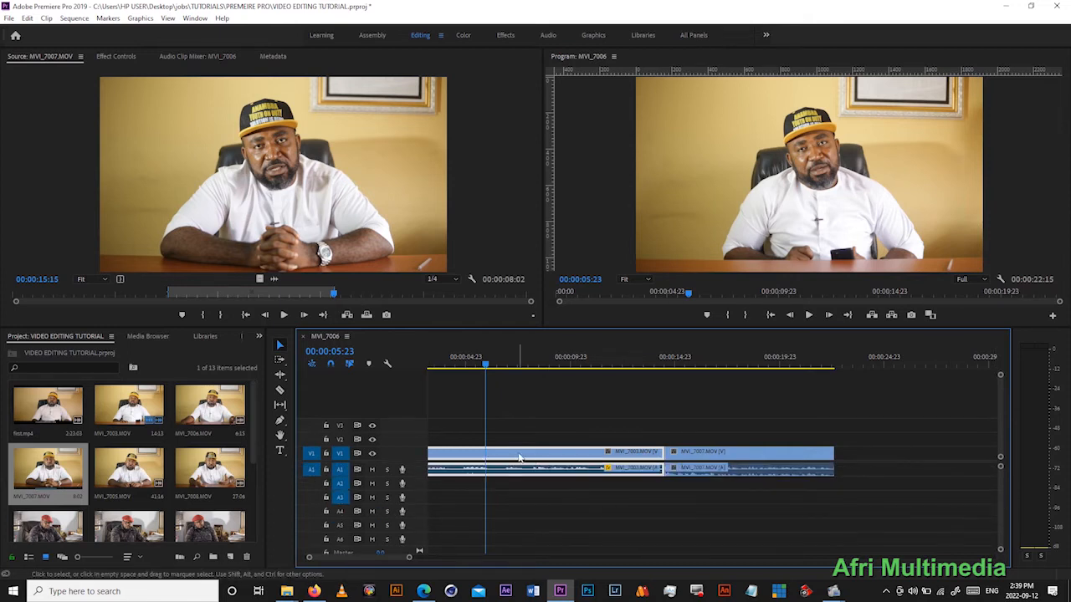
- Play the first clip, MVI_7003.MOV, to find a cut point and split it with the Razor tool at 00:00:17:06
drag(386, 559, 374, 563)
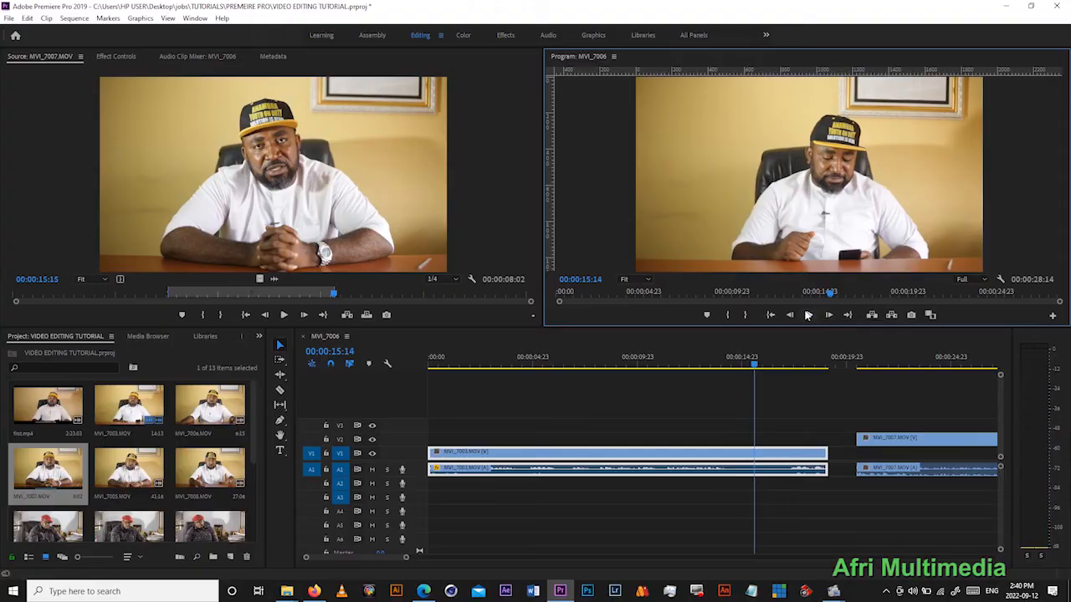
click(807, 315)
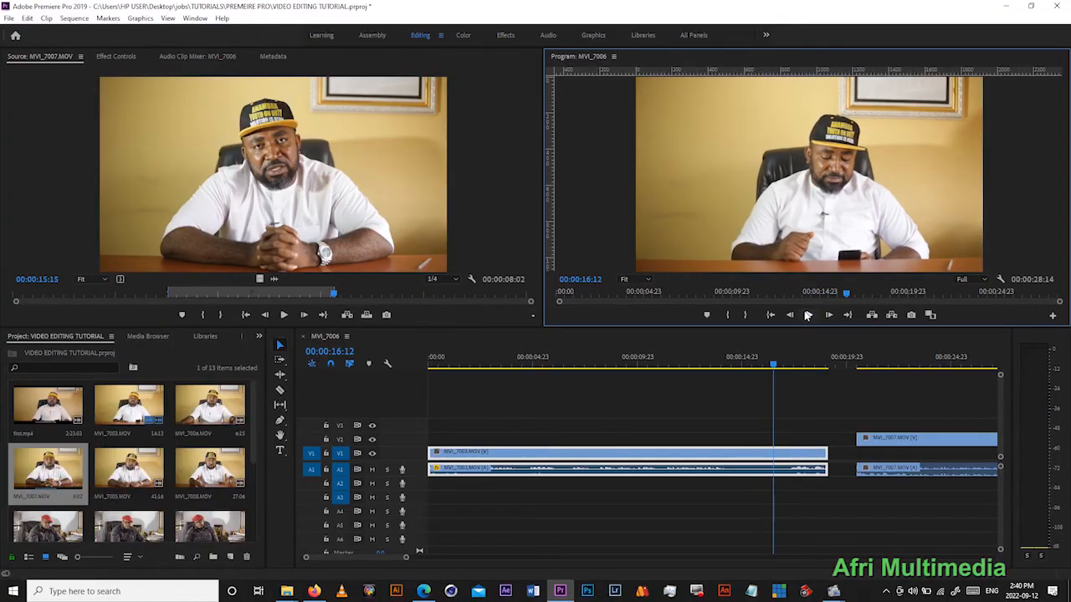
click(807, 315)
click(807, 316)
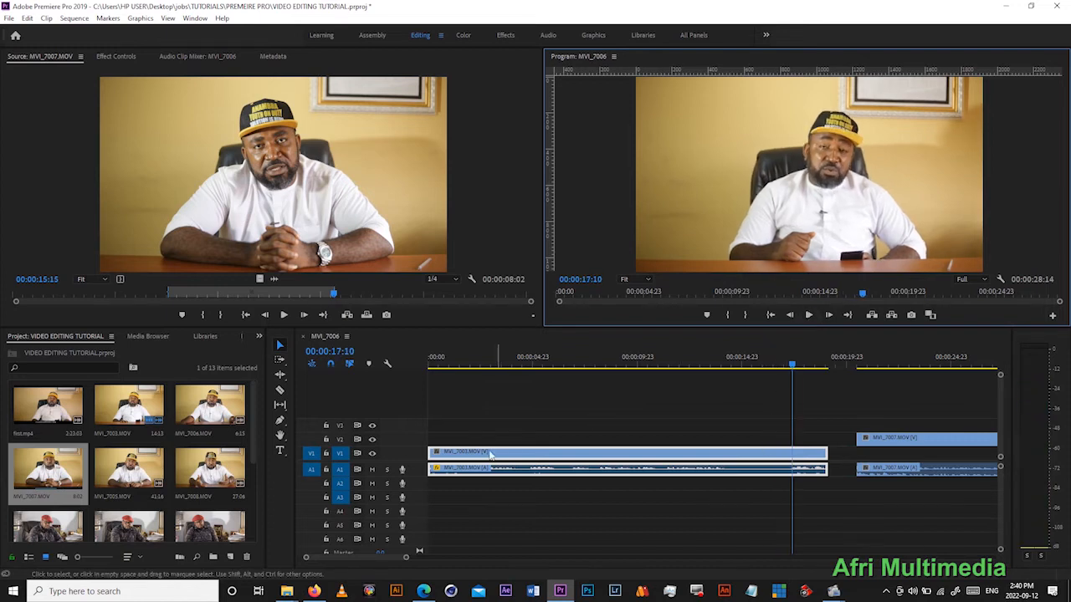
click(281, 392)
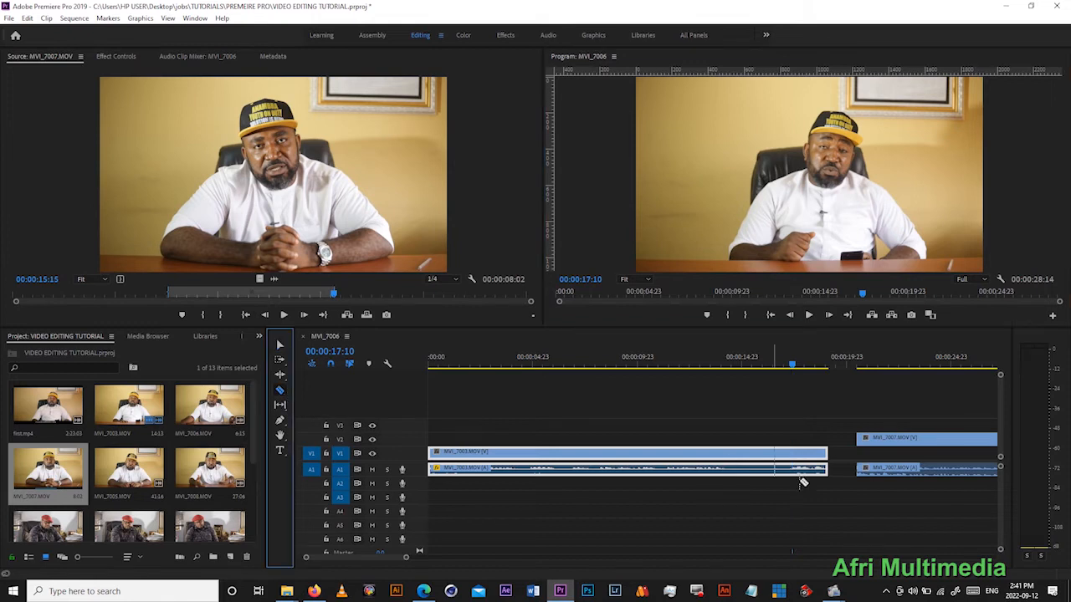
drag(406, 558, 379, 559)
click(696, 362)
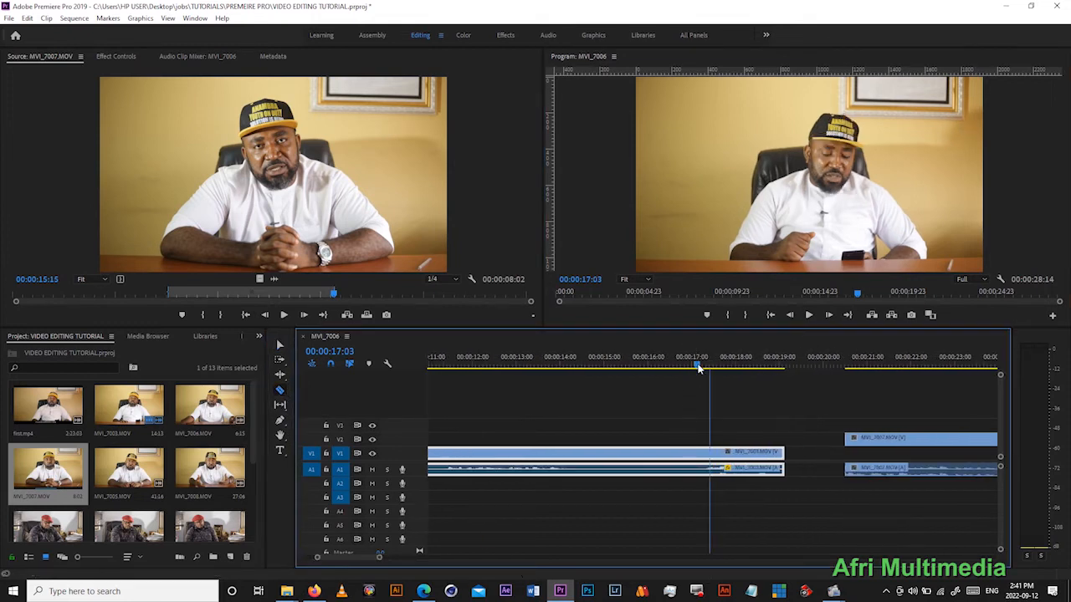
click(800, 315)
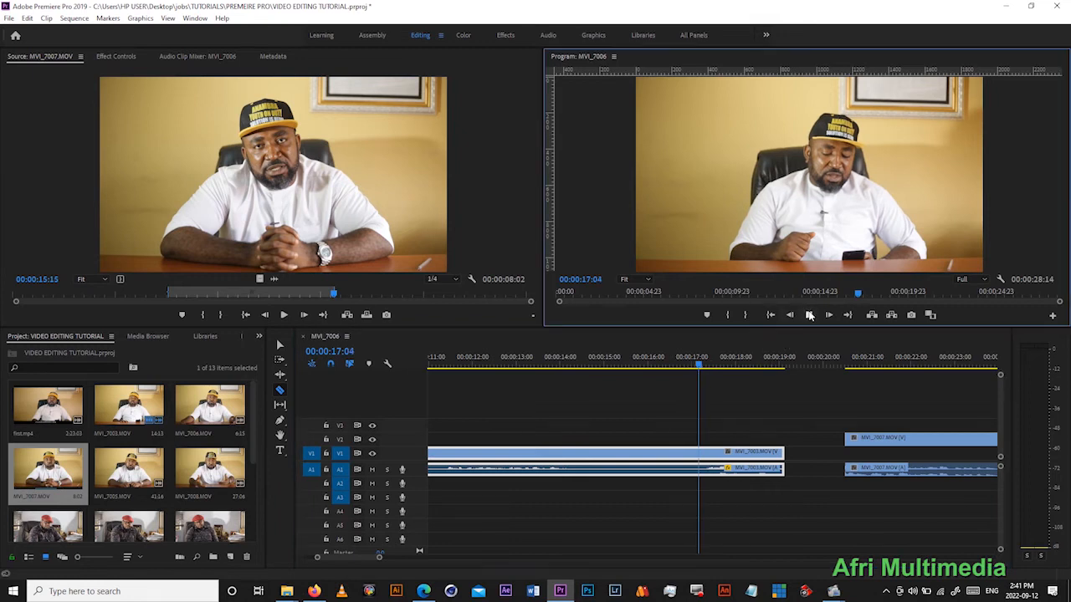
click(705, 454)
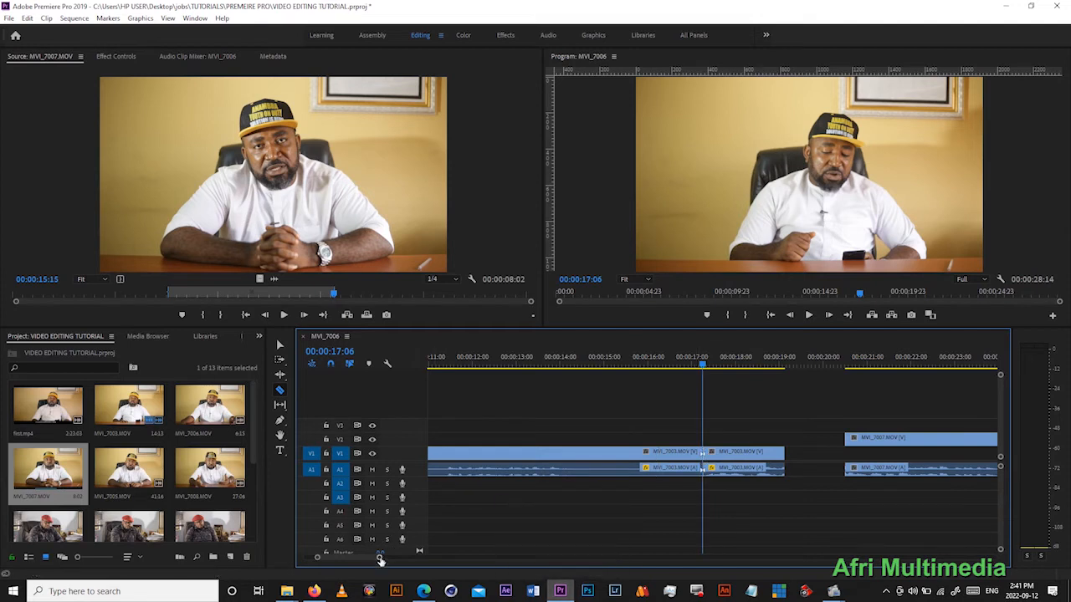
- Play MVI_7003.MOV from 00:00:12:22 to find an earlier cut point and split it with the Razor tool at 00:00:14:12
drag(378, 556, 400, 560)
click(645, 364)
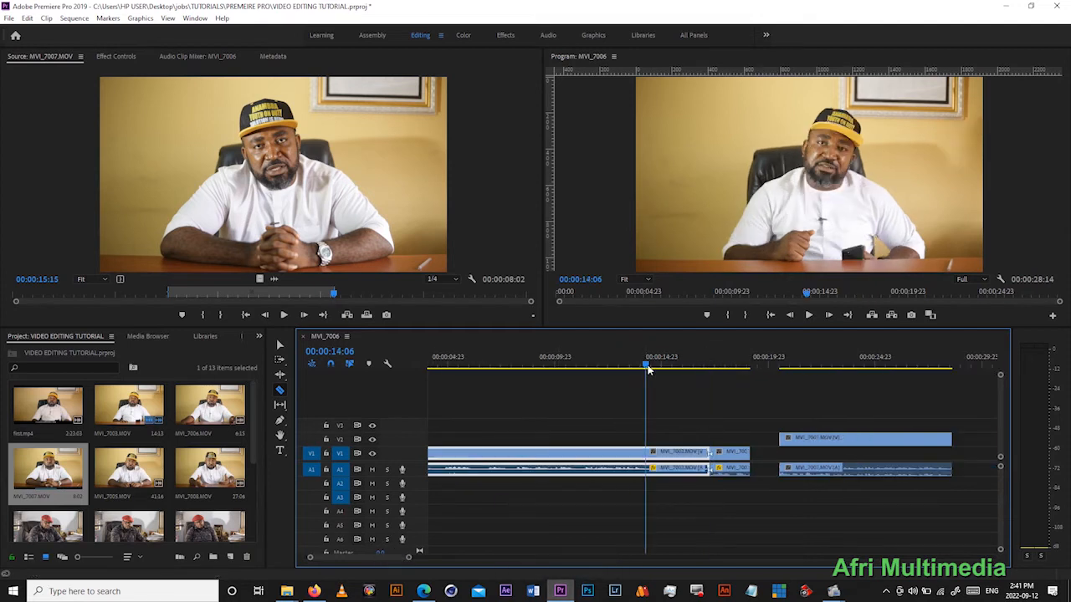
click(617, 363)
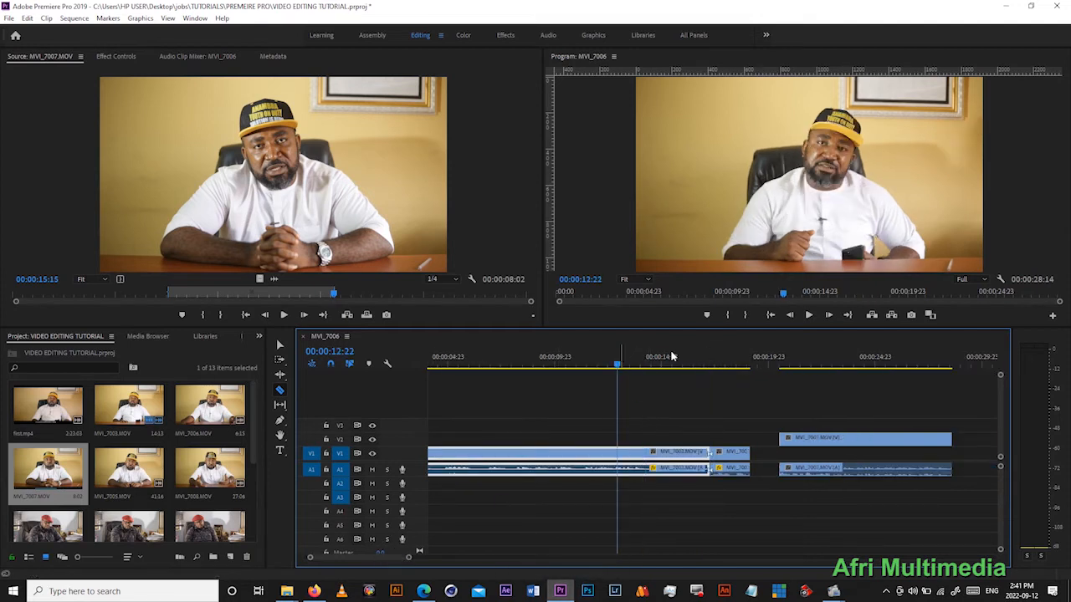
click(808, 315)
click(808, 314)
click(652, 460)
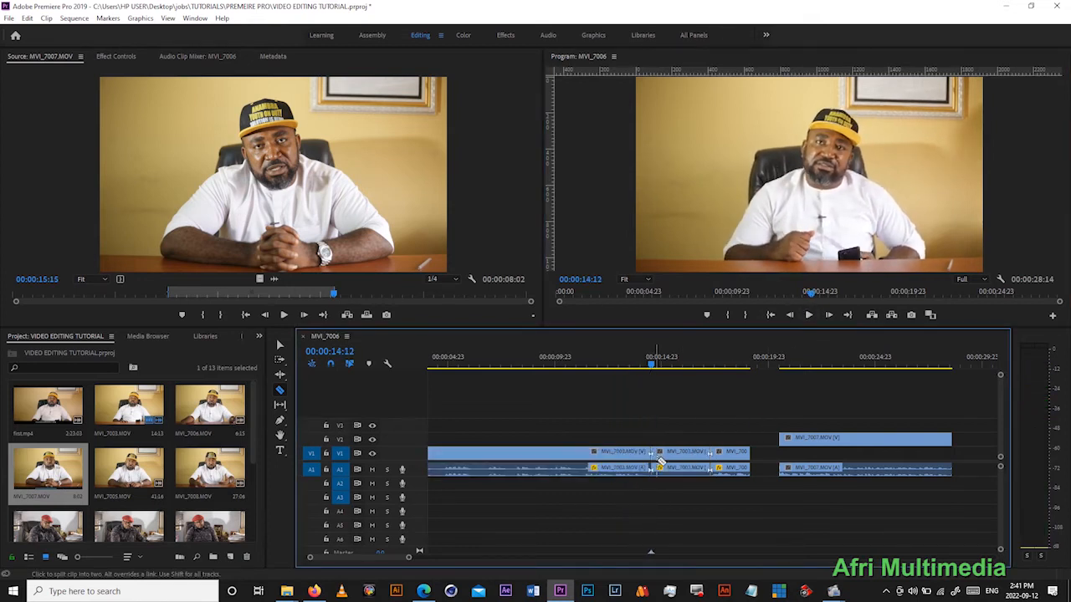
- Select the separated pieces of MVI_7003.MOV in turn and delete the middle one, between 00:00:14:12 and 00:00:17:06
click(277, 347)
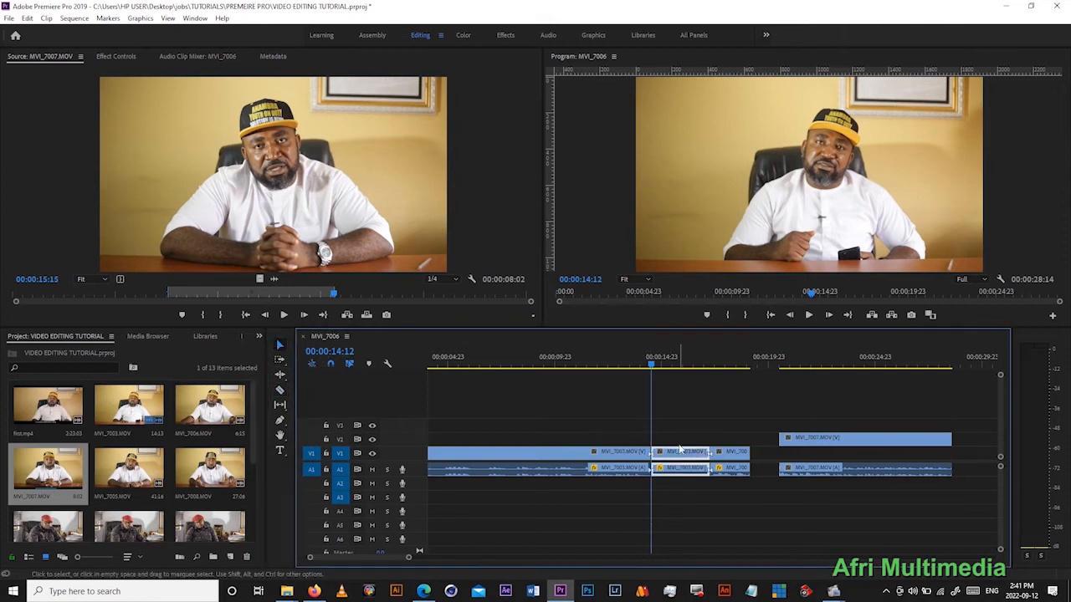
click(601, 460)
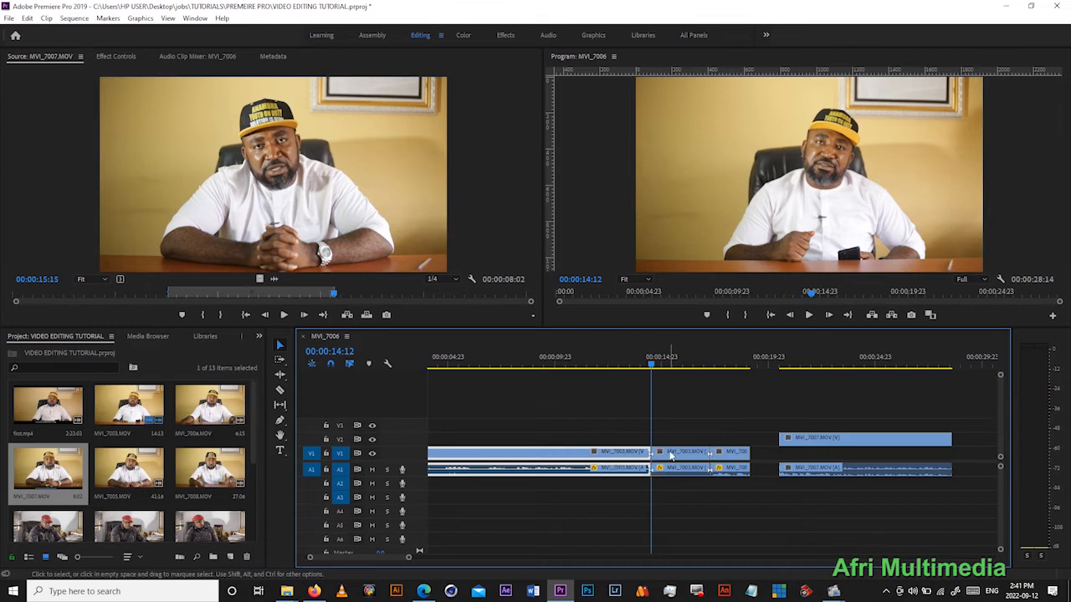
click(731, 456)
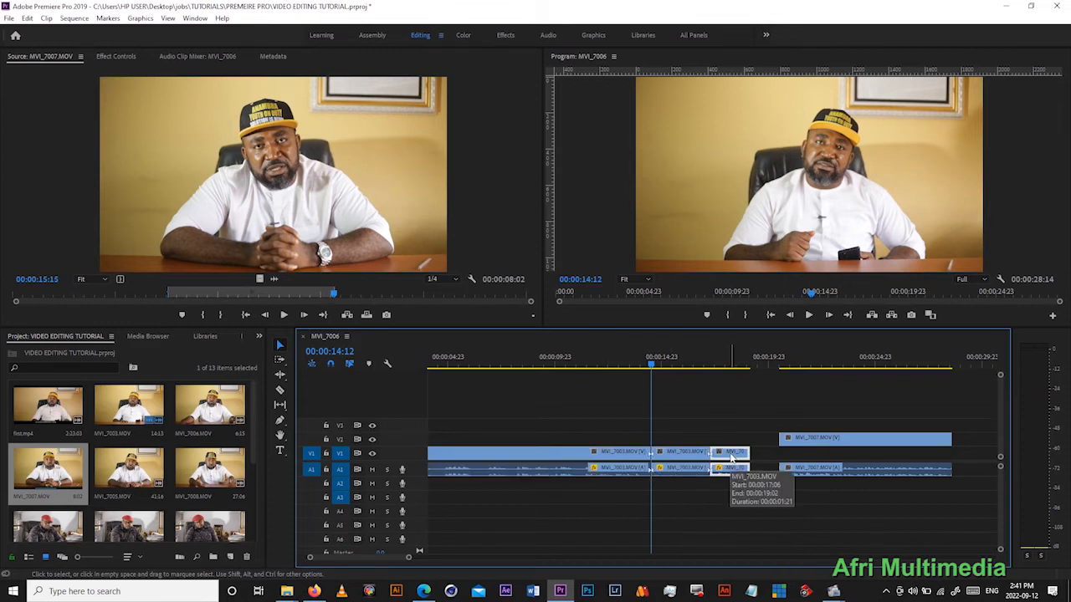
click(680, 460)
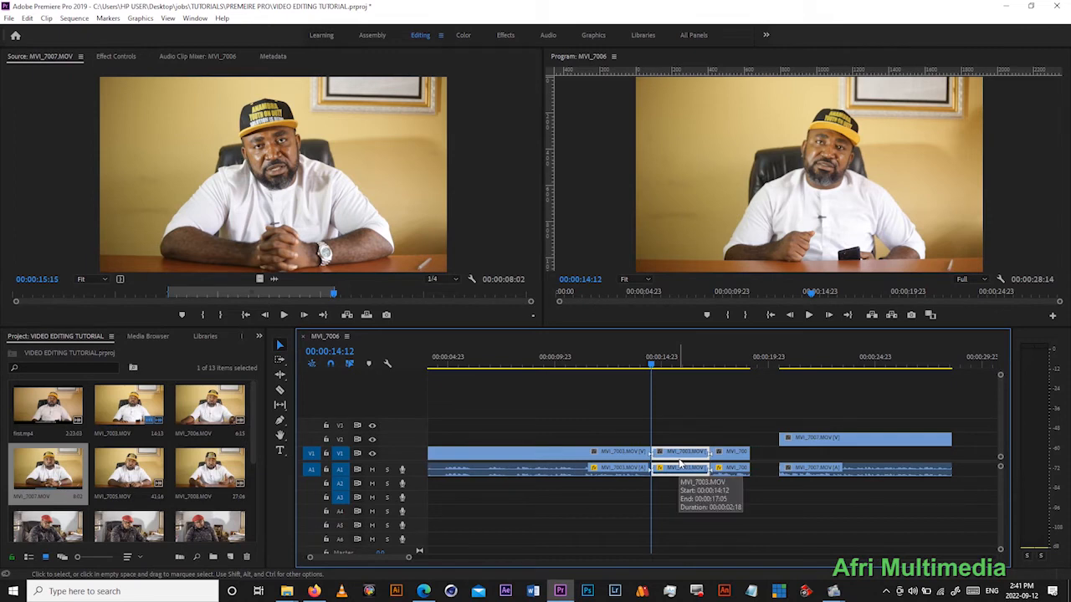
key(Delete)
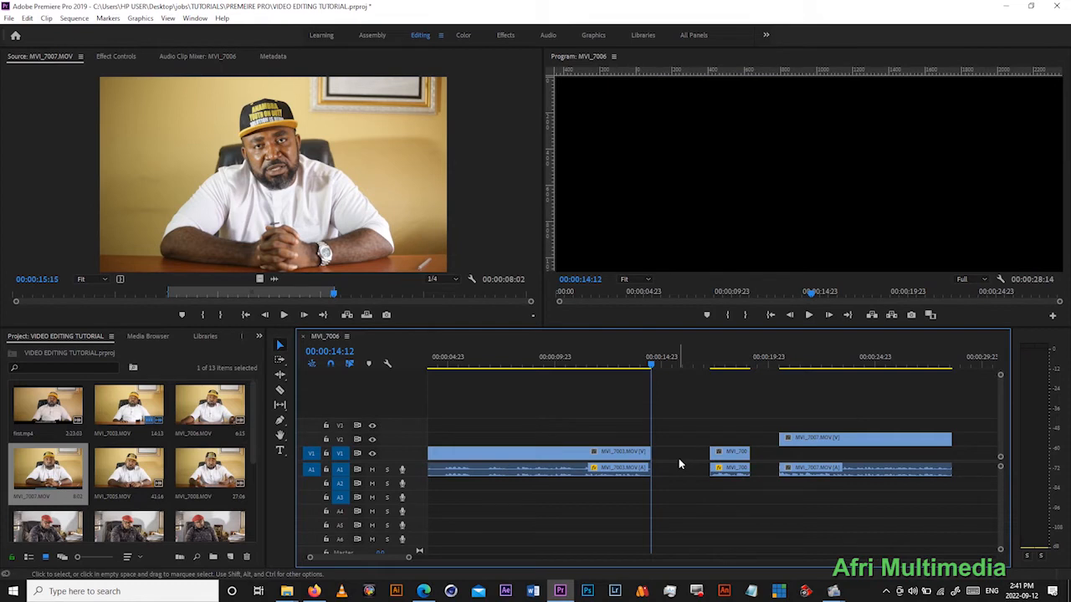
- Ripple delete the gap left by the middle piece, and undo both the gap removal and the piece's deletion
right_click(677, 454)
click(684, 460)
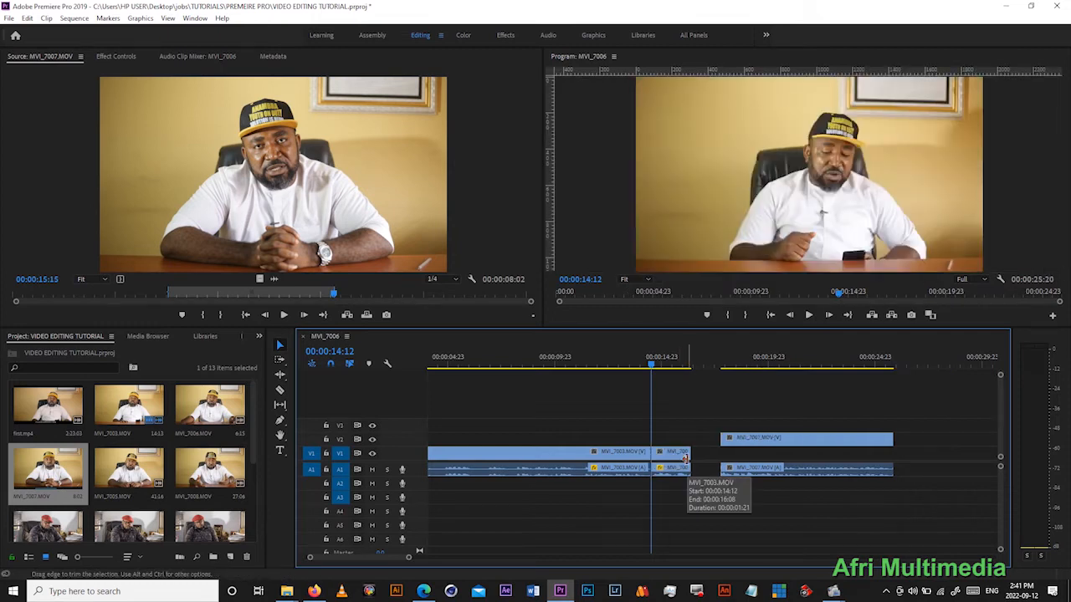
key(ctrl+z)
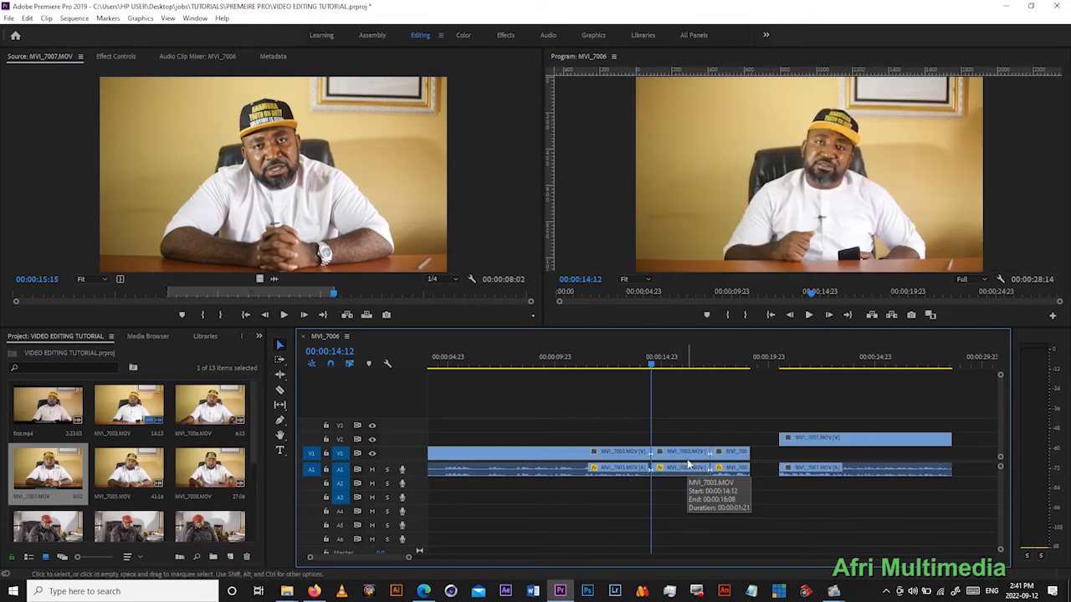
- Ripple delete the middle piece of MVI_7003.MOV so the following clips close up in one operation
click(685, 456)
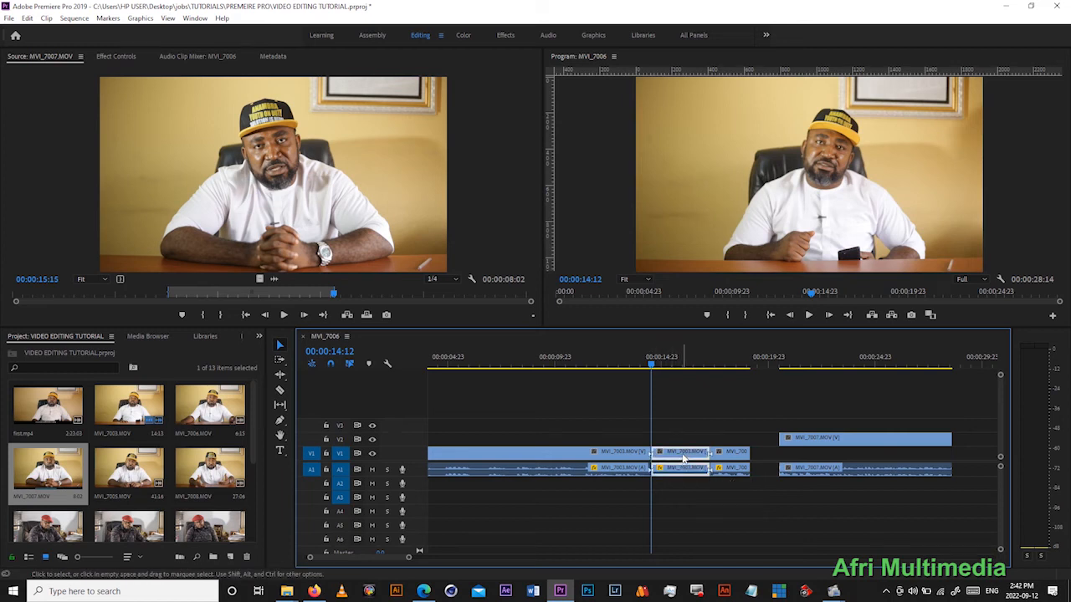
right_click(683, 457)
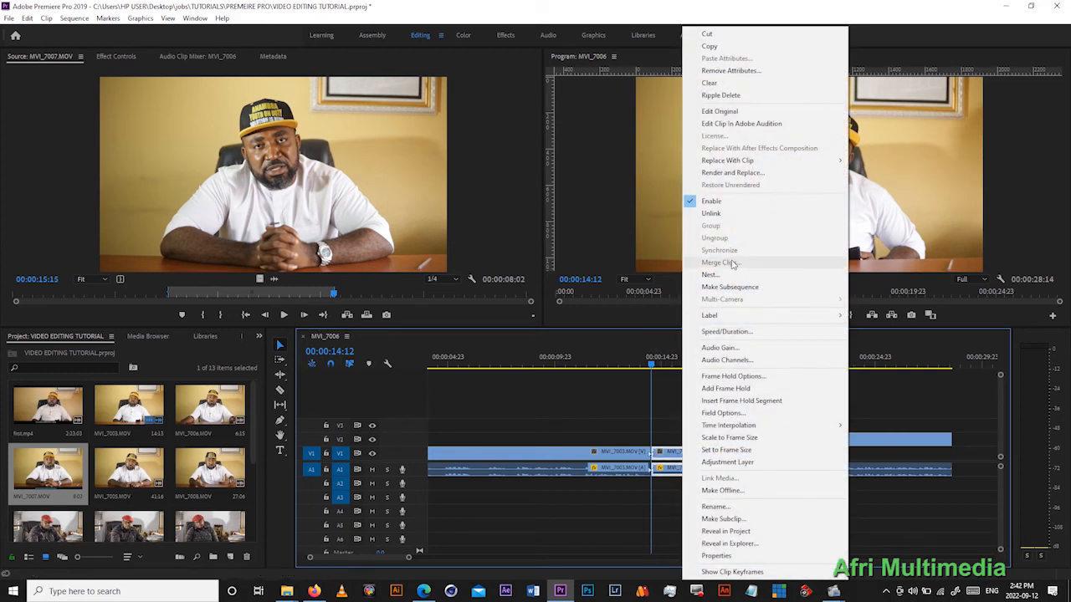
click(717, 97)
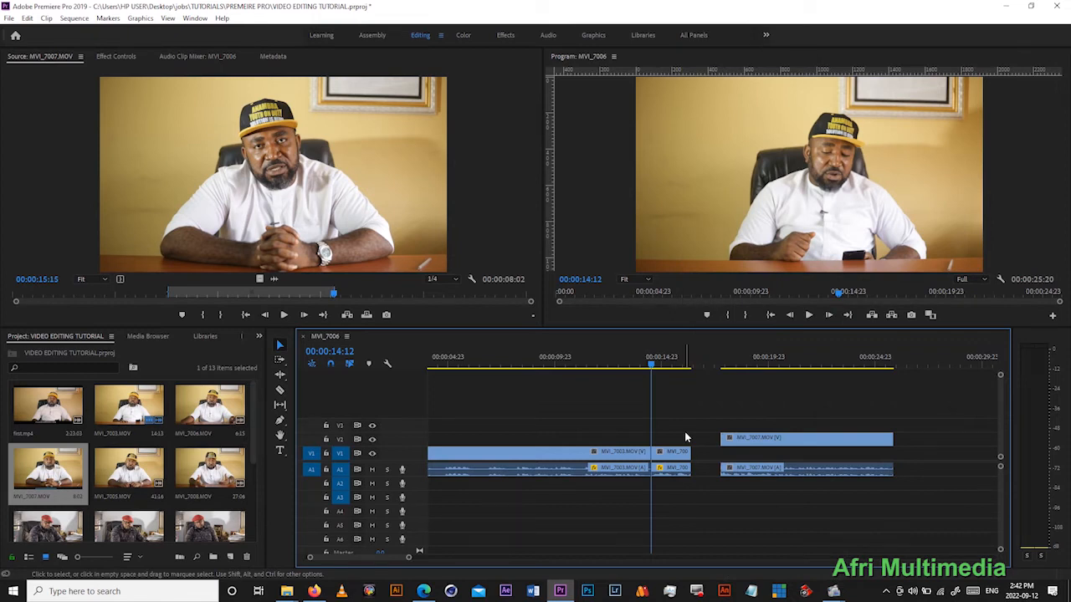
- Undo the ripple delete and move the last MVI_7003.MOV piece to start at 00:00:14:12, in place of the middle piece
key(ctrl+z)
mouse_move(684, 453)
mouse_down()
mouse_move(719, 455)
mouse_move(669, 461)
mouse_up()
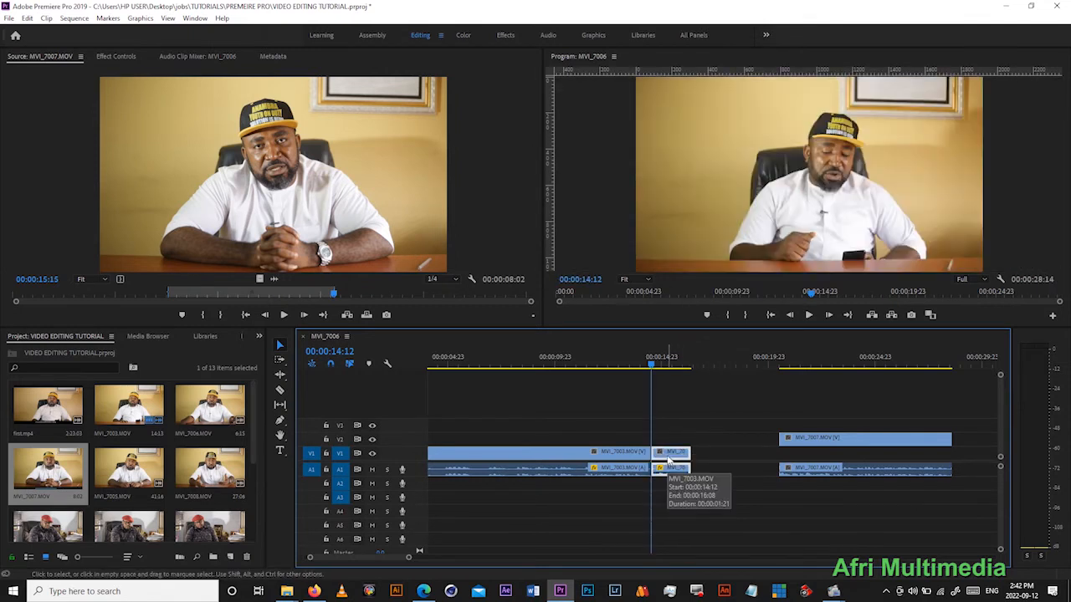
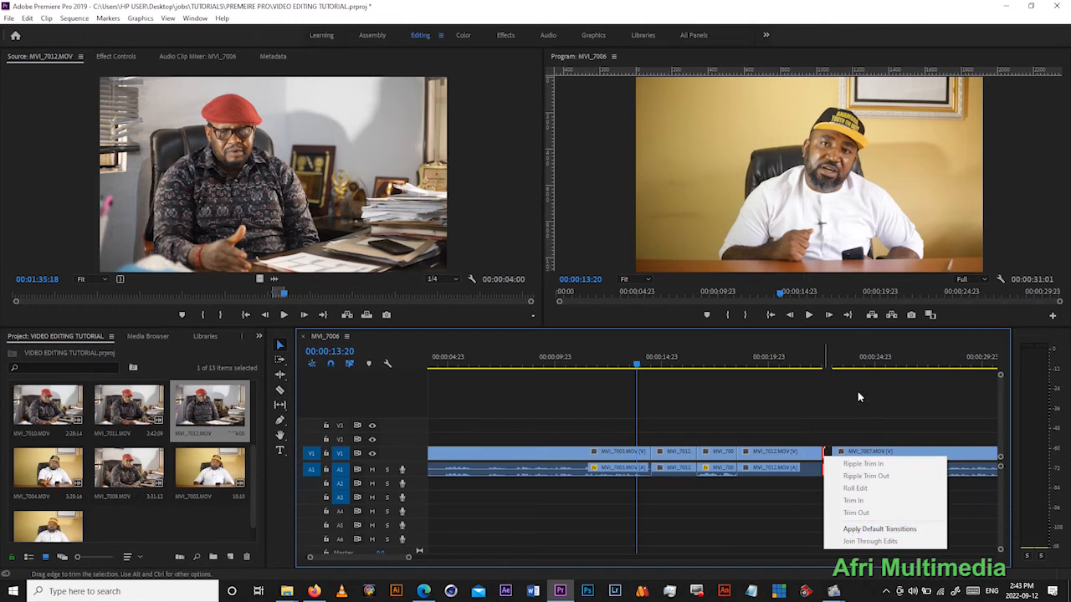
- Ripple delete the gap before MVI_7007.MOV and move the playhead to 00:00:15:07
right_click(842, 459)
click(867, 461)
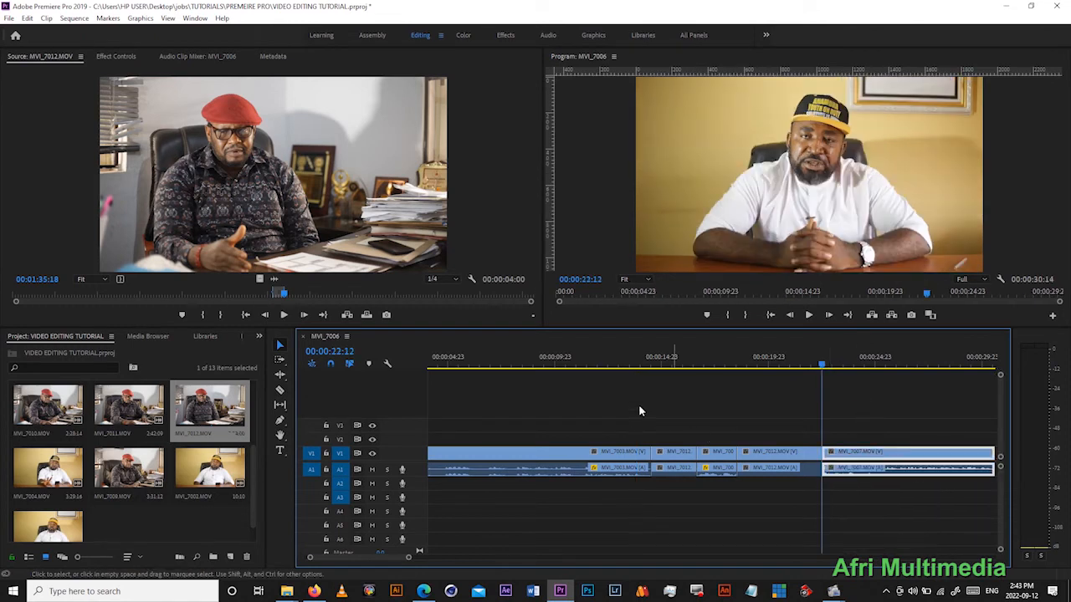
click(668, 368)
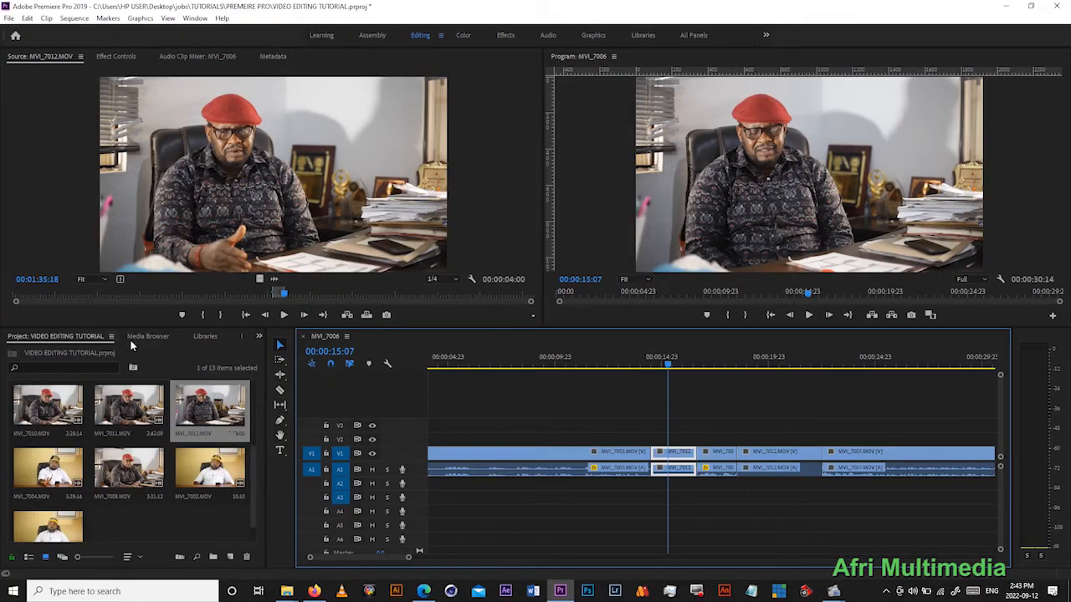
- Make more room for the project area, bring up the effects library and expand its Video Transitions category
click(258, 335)
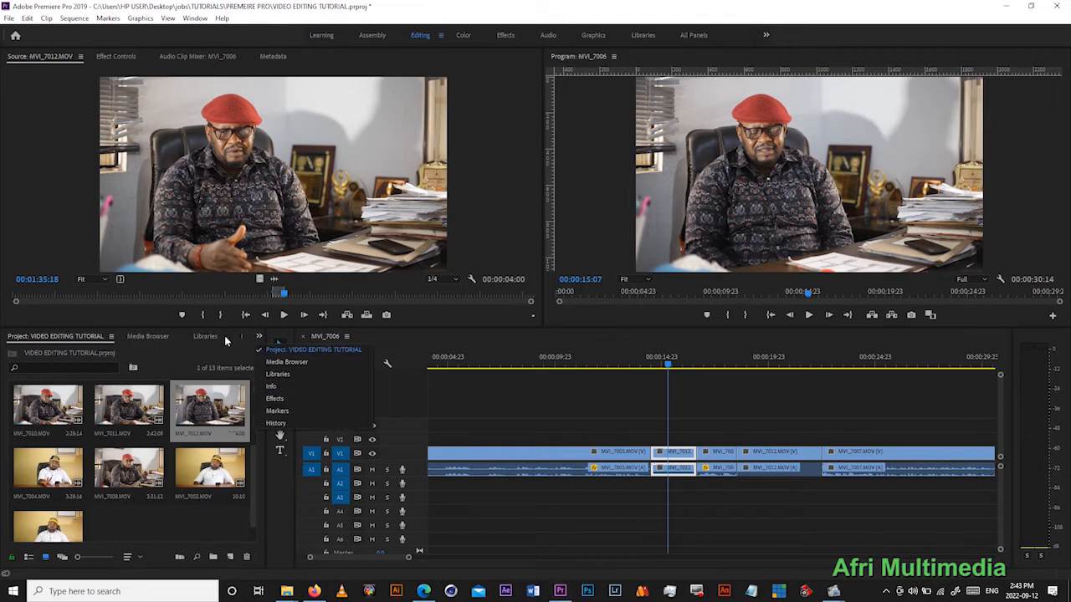
click(250, 357)
drag(265, 352, 384, 351)
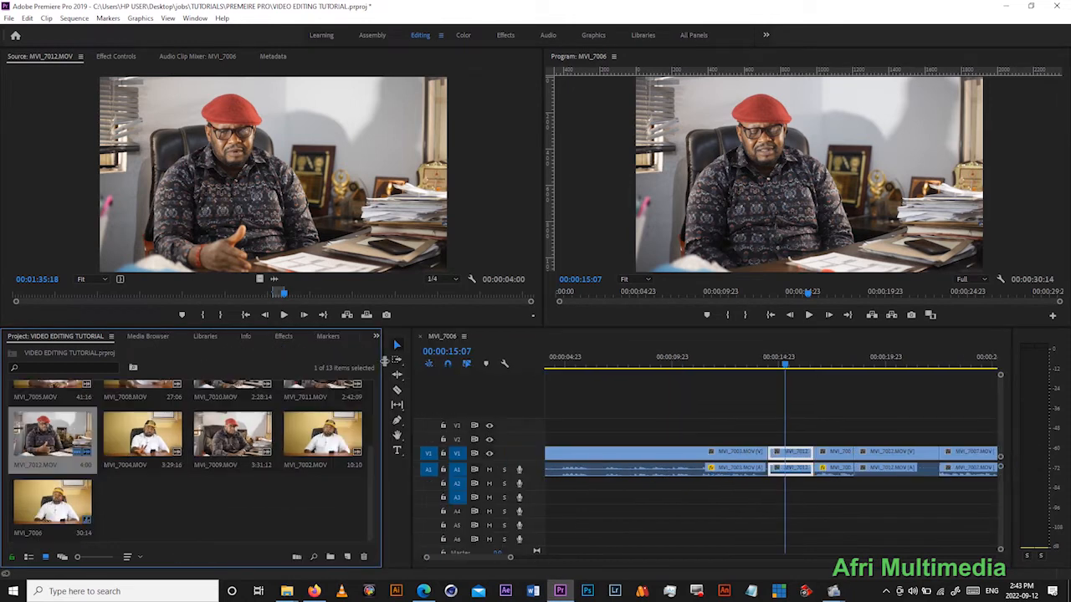
click(283, 335)
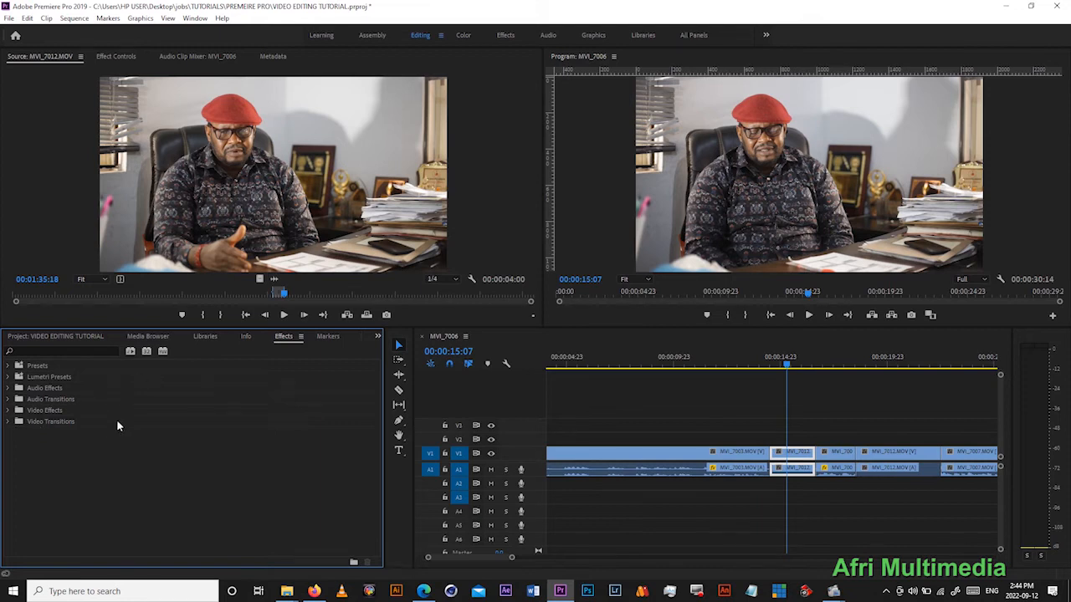
click(7, 421)
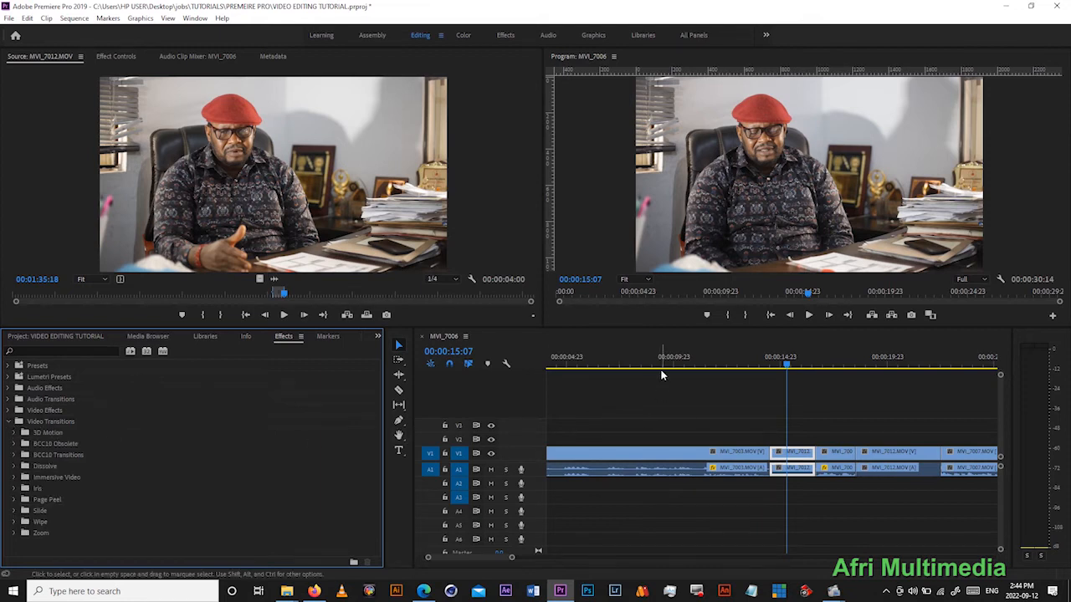
- Return the playhead to the sequence start, select all clips and apply the default video transition to them
click(770, 316)
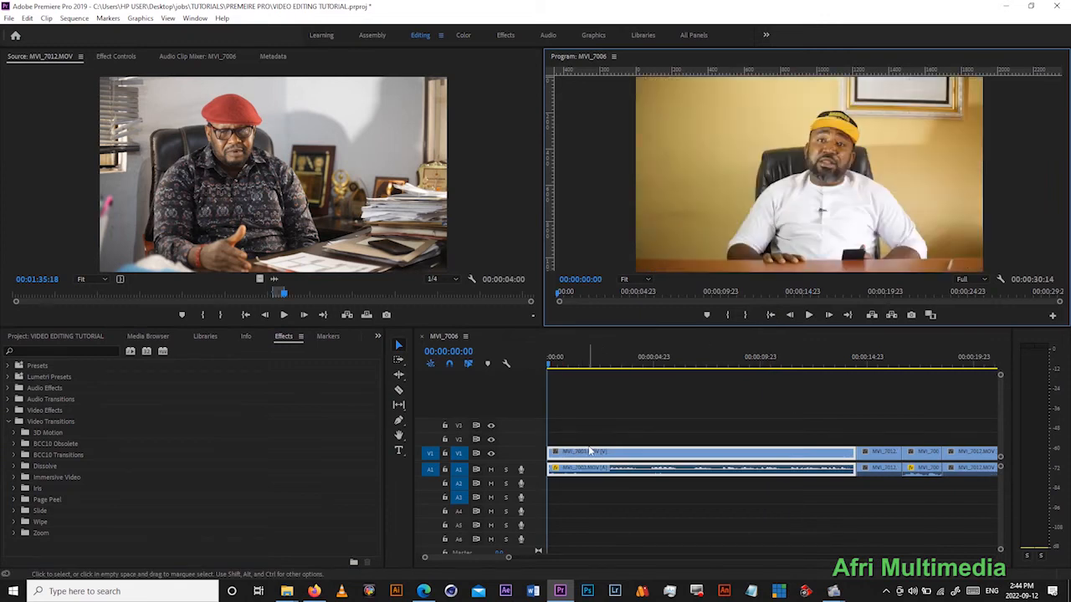
click(750, 462)
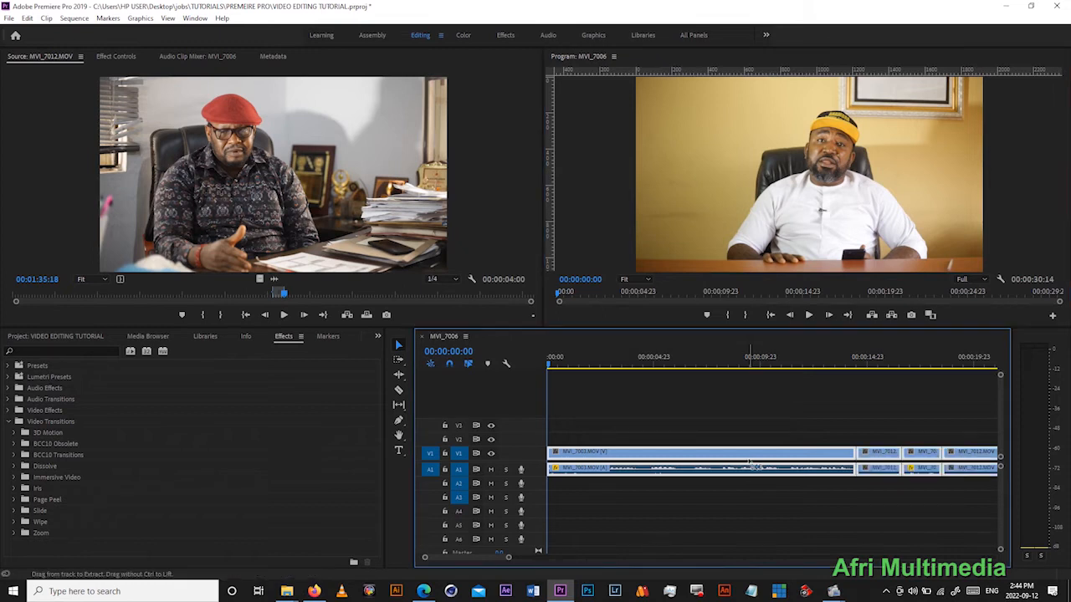
key(minus)
key(minus)
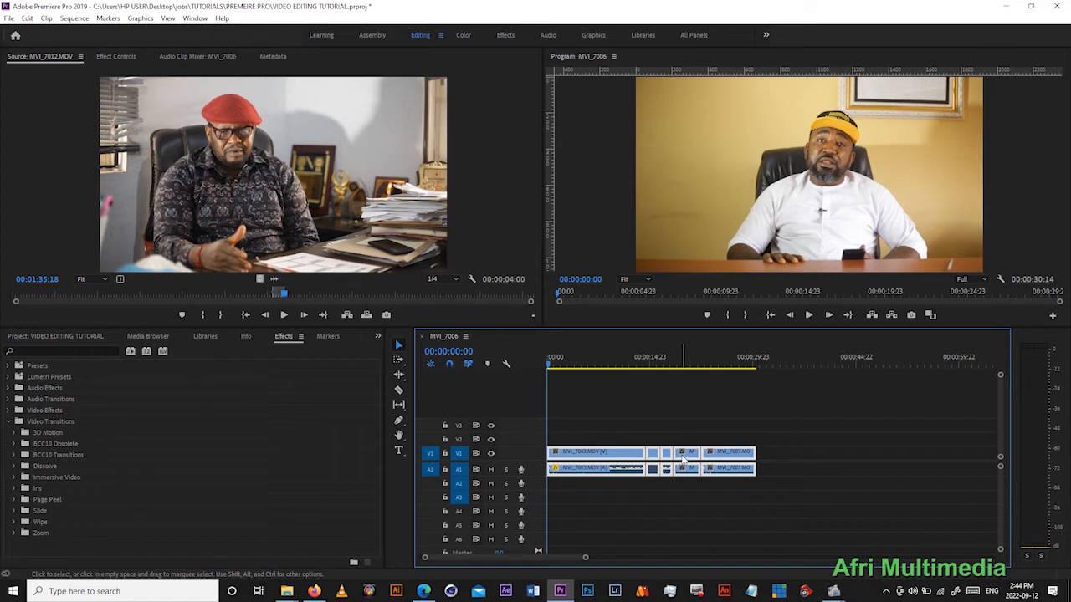
key(ctrl+d)
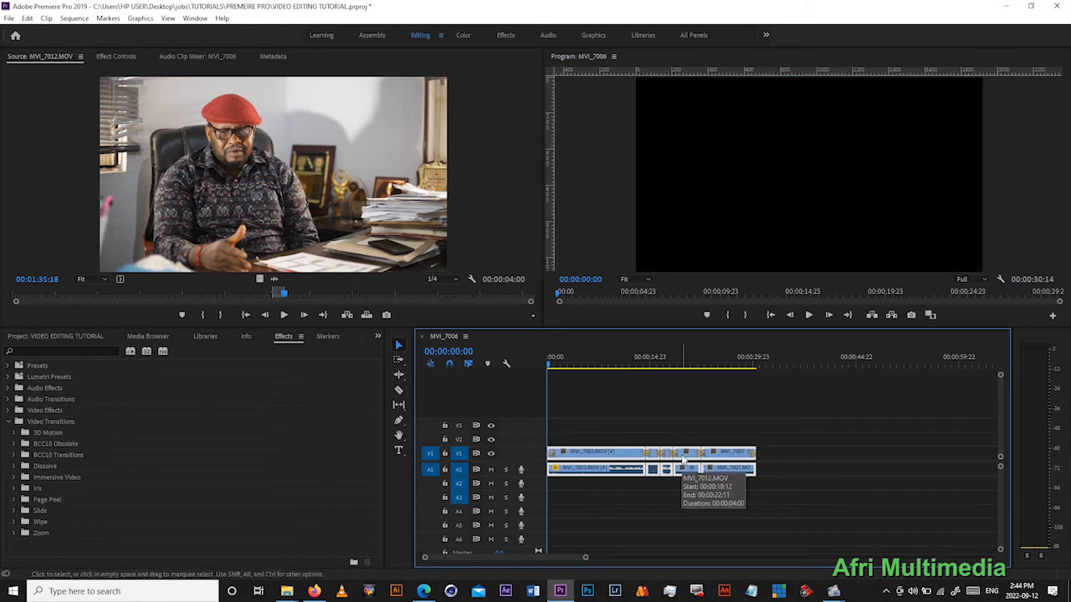
- Play back the default transition after MVI_7003.MOV from 00:00:13:21, and undo the default transitions
drag(669, 368, 644, 372)
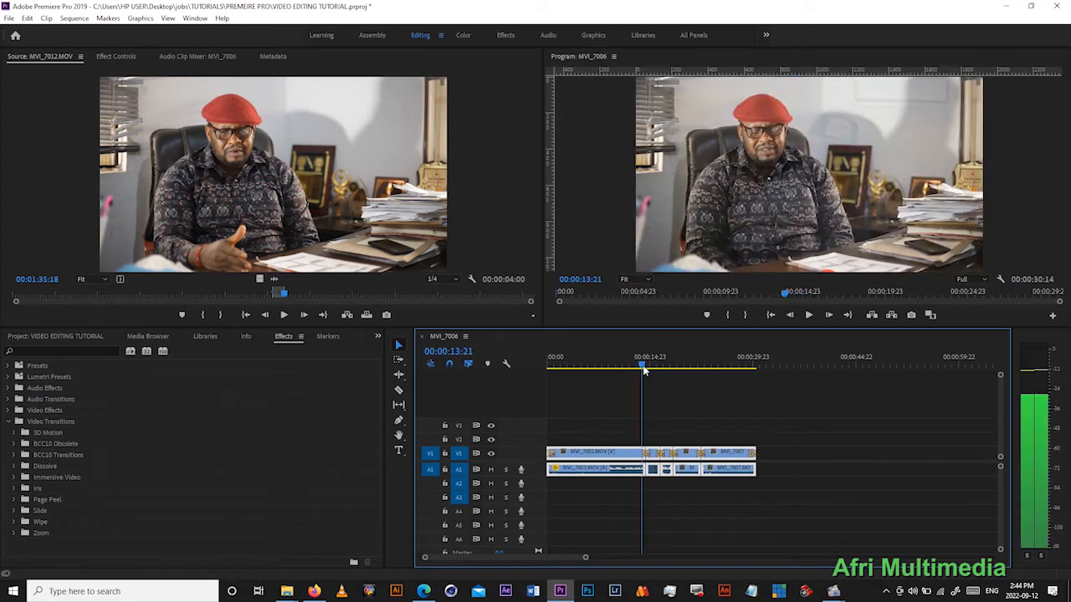
click(809, 315)
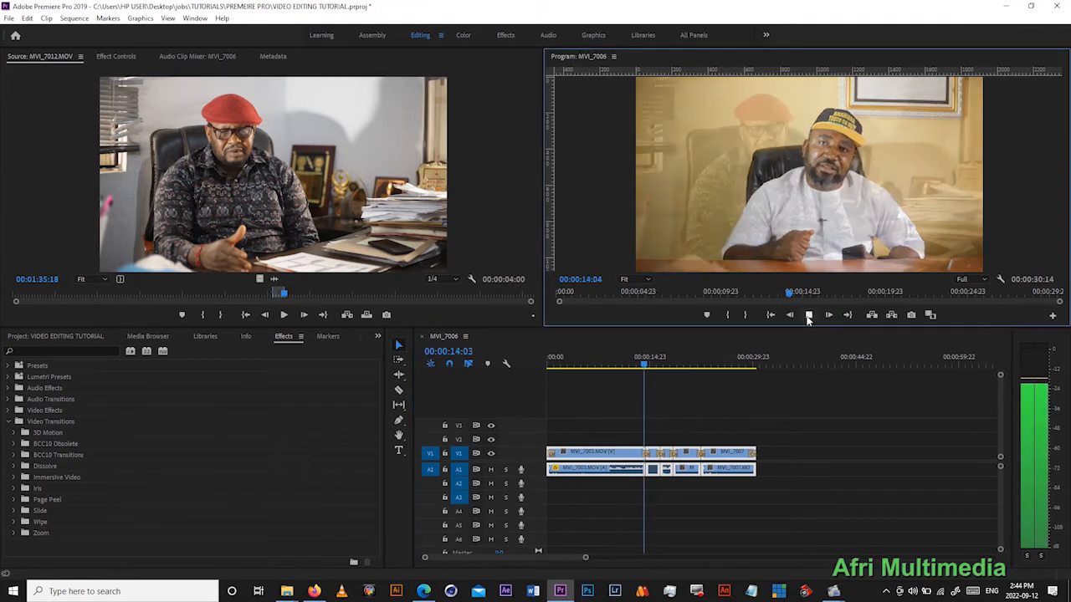
click(808, 316)
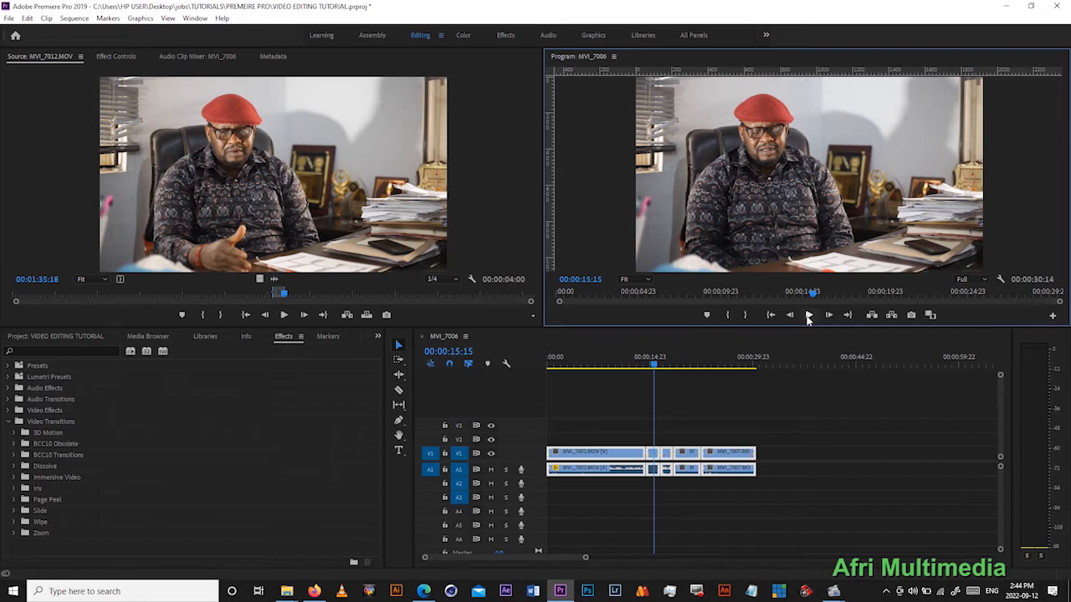
key(ctrl+s)
- Apply the Cube Spin transition from 3D Motion to the cut between MVI_7003.MOV and MVI_7012.MOV and play through it
click(14, 433)
drag(50, 450, 646, 452)
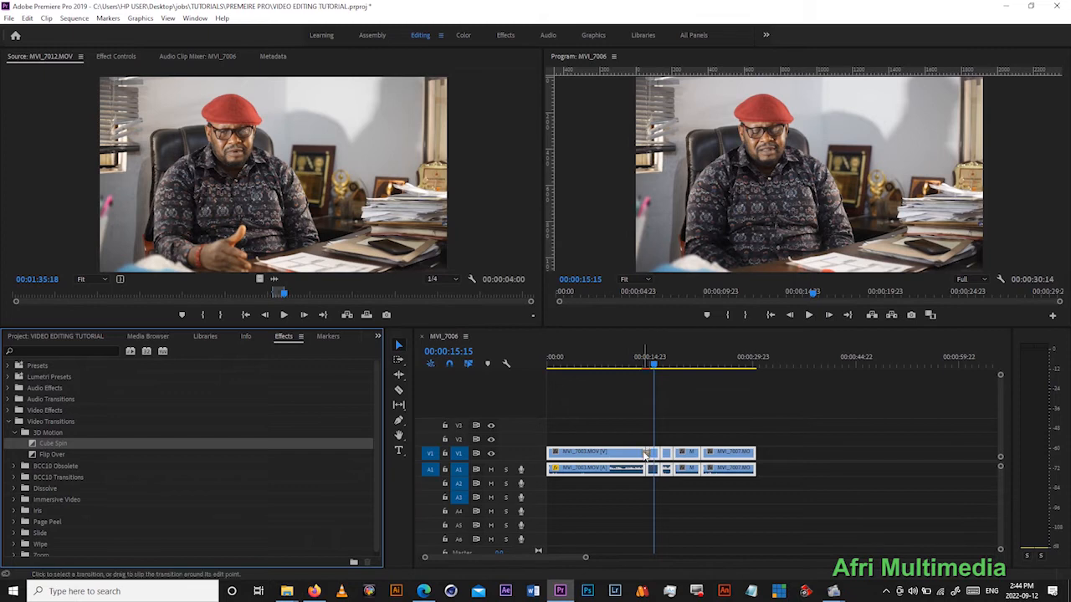
click(642, 362)
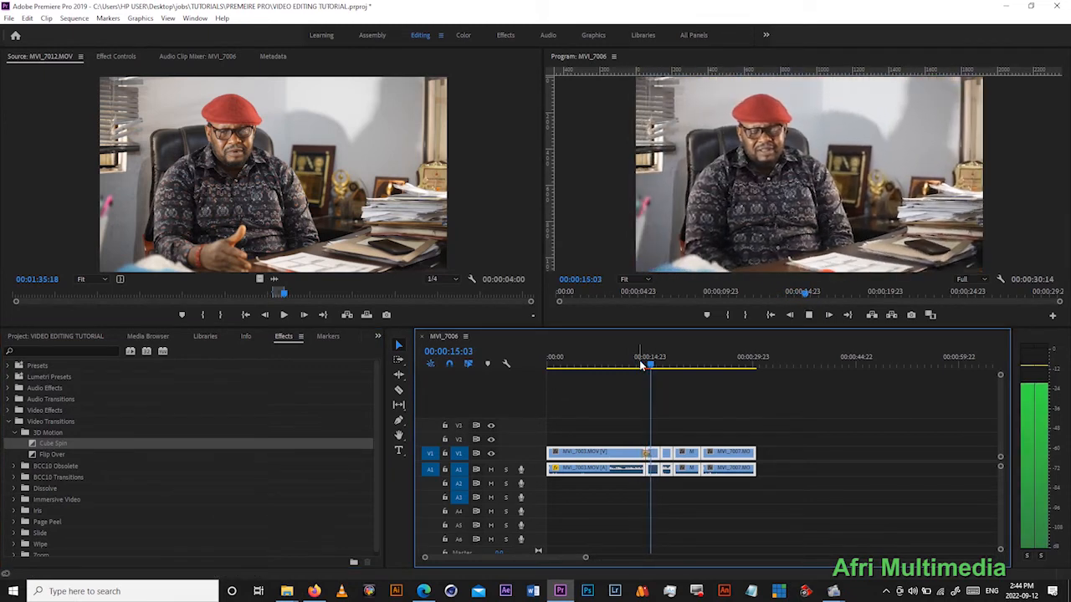
key(space)
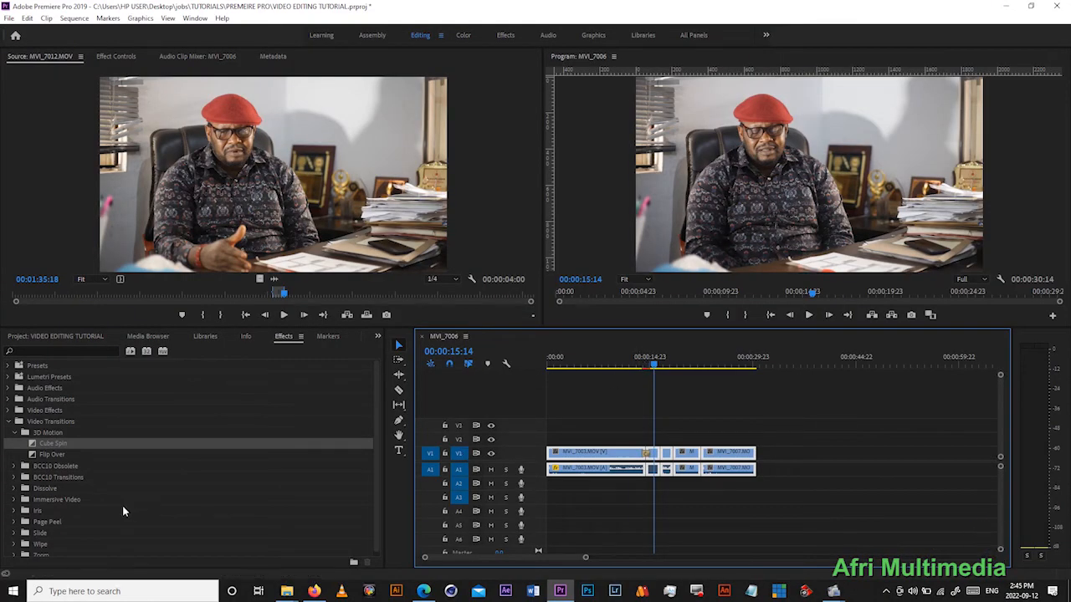
- Apply the Flip Over transition to the cut between MVI_7012.MOV and MVI_7007.MOV and play through it twice
click(50, 454)
drag(49, 453, 703, 452)
click(696, 366)
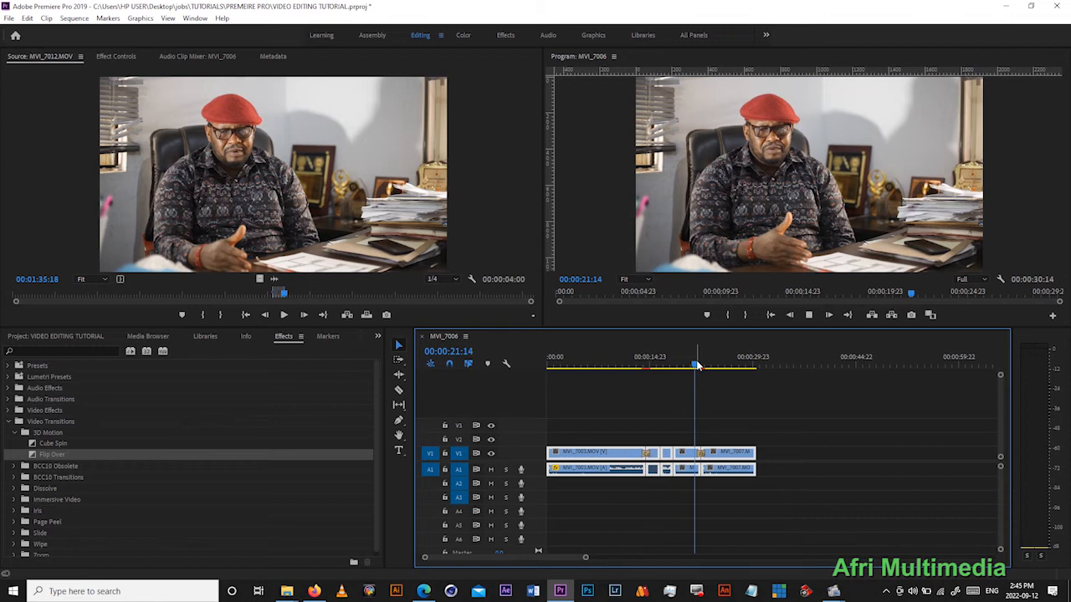
key(space)
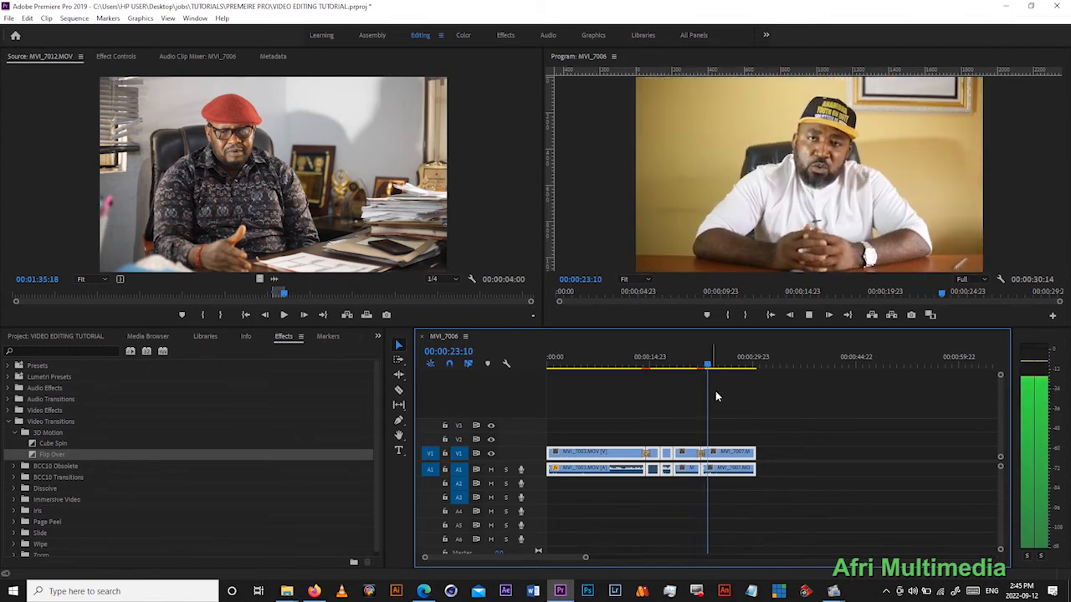
scroll(728, 451, up, 5)
click(630, 419)
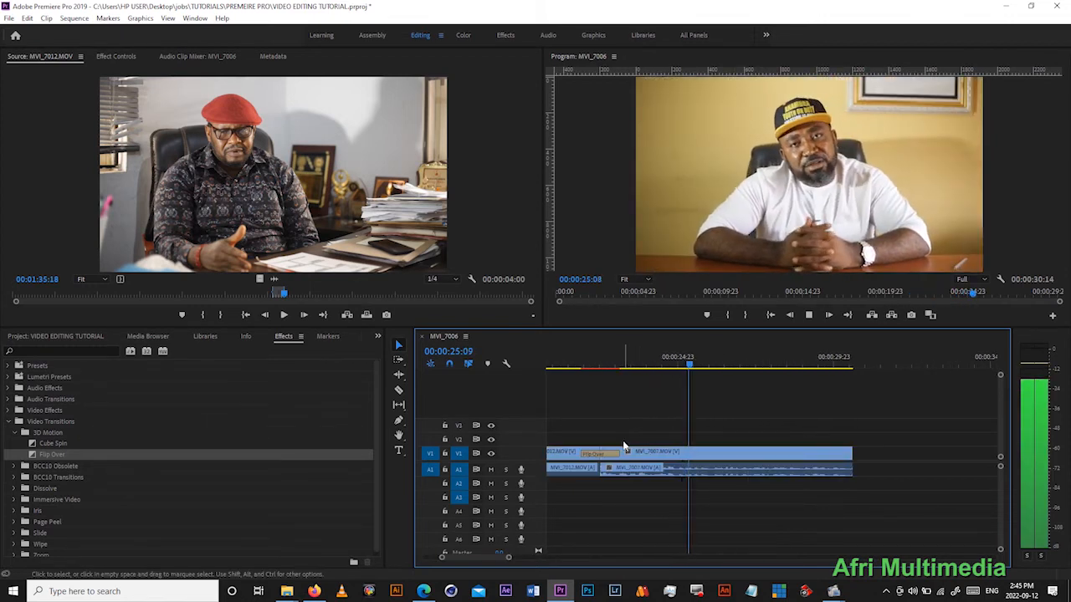
key(space)
click(570, 363)
key(space)
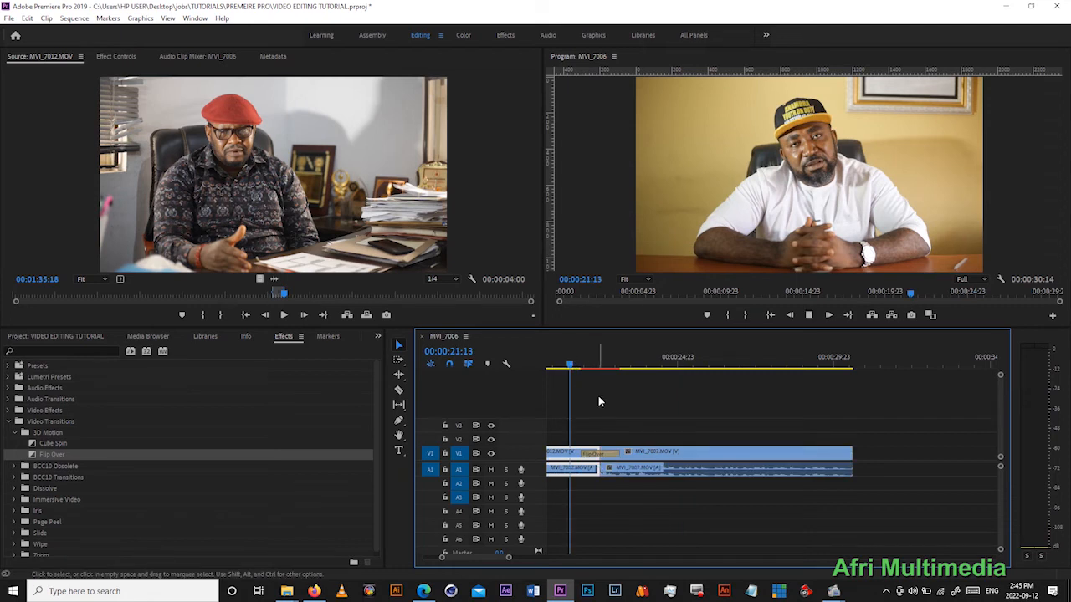
key(space)
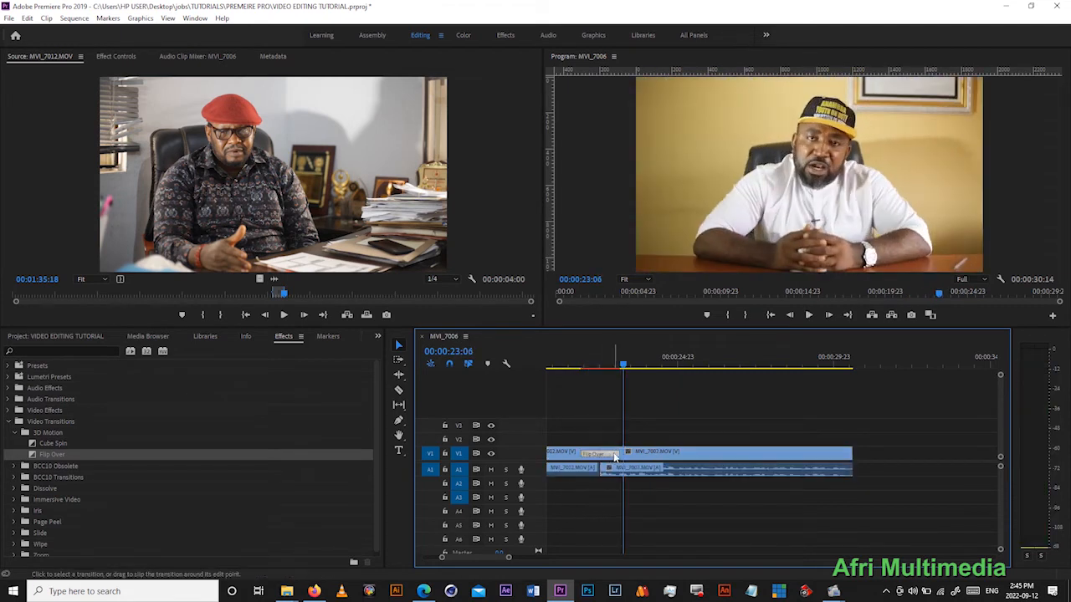
- Shorten the Flip Over transition to a duration of about 14 frames, and save the project
drag(617, 453, 610, 452)
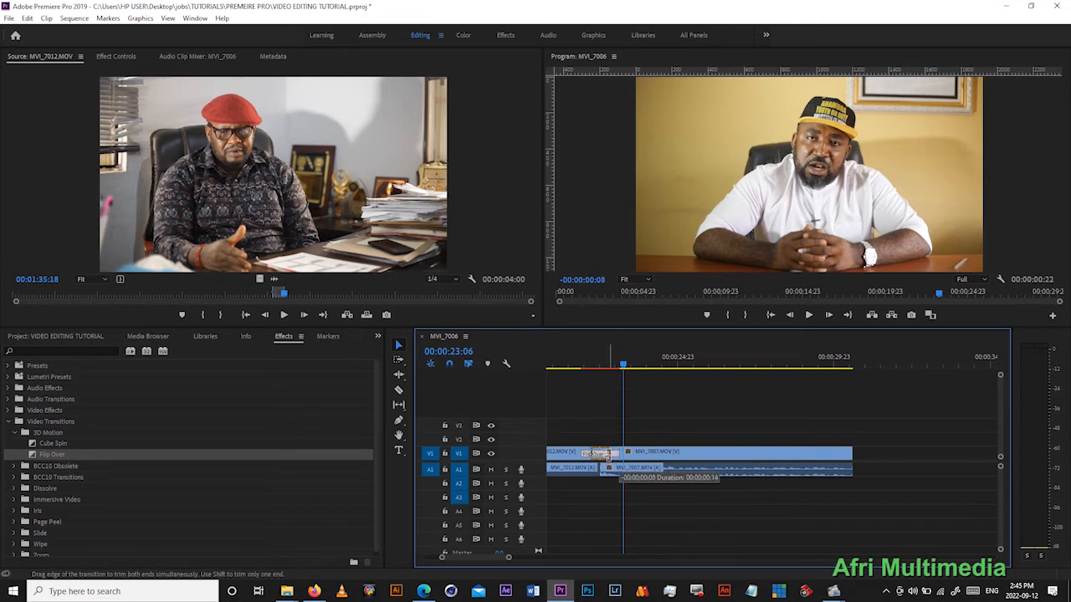
click(578, 354)
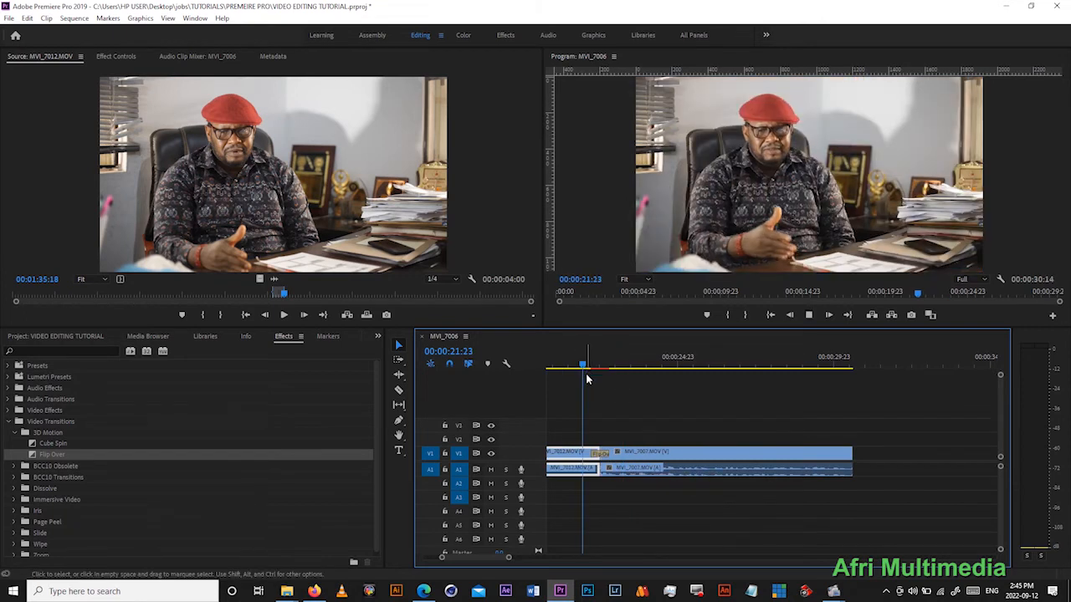
key(space)
key(space)
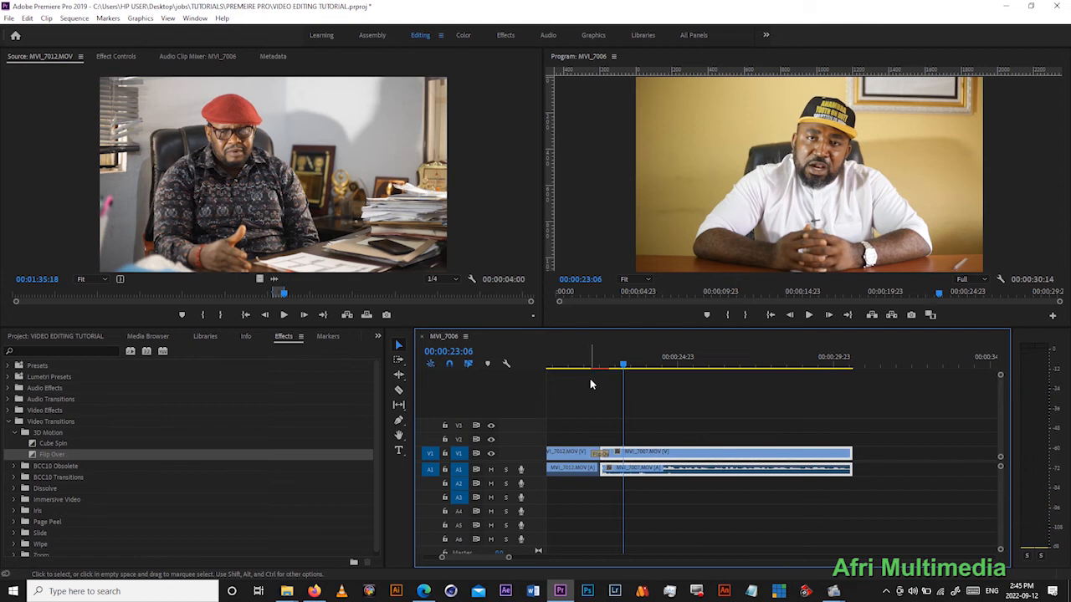
key(ctrl+s)
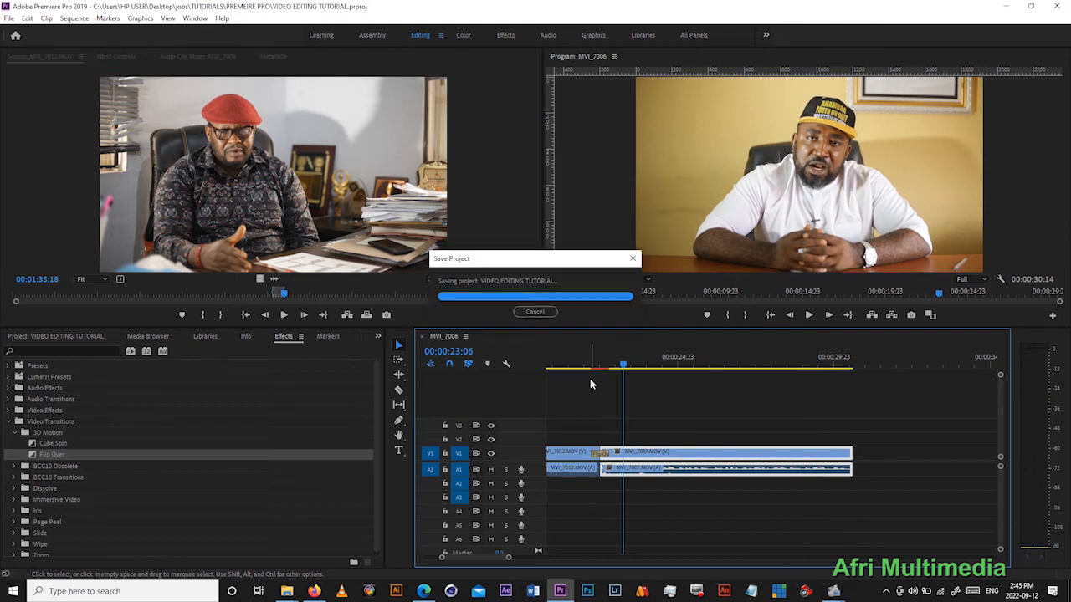
- Replace the Flip Over transition between MVI_7012.MOV and MVI_7007.MOV with Cross Zoom from the Zoom category and play through it
click(15, 432)
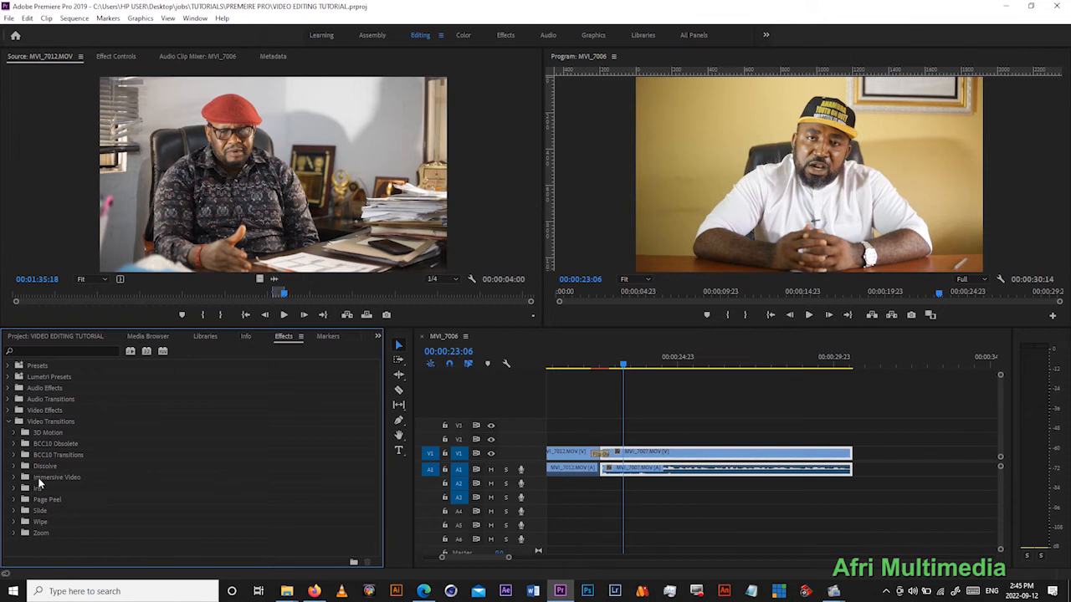
click(10, 534)
drag(47, 543, 613, 457)
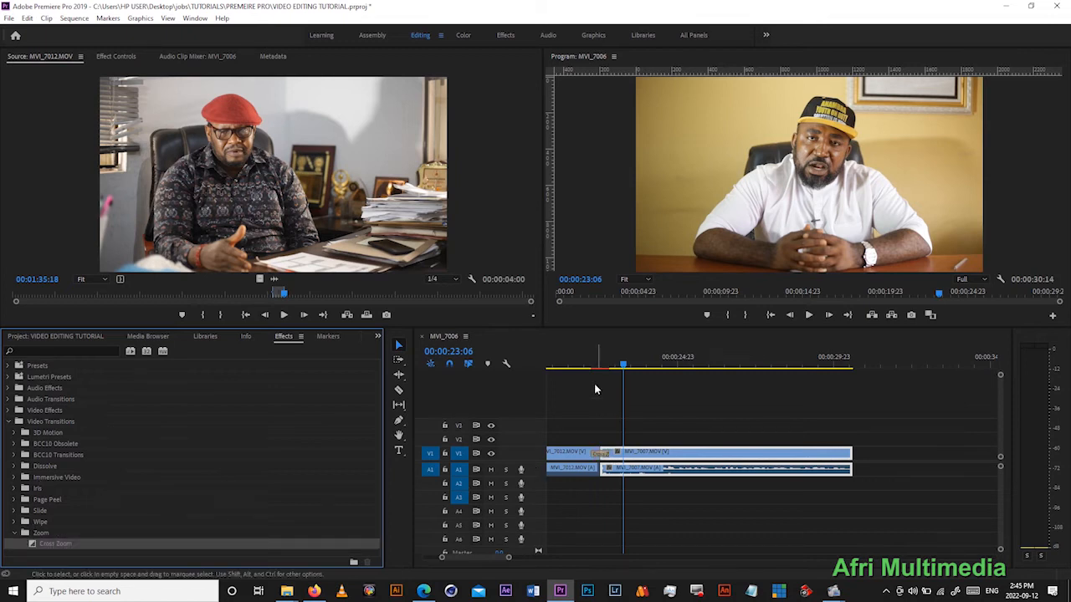
click(583, 360)
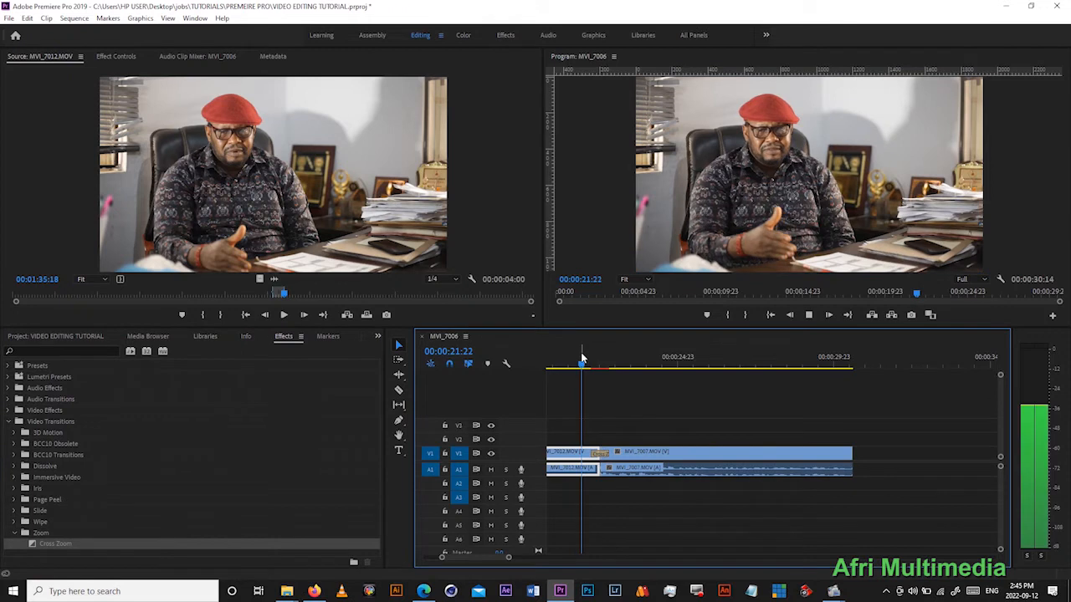
key(space)
- Add a Cross Zoom transition to the end of MVI_7007.MOV and play the clip's ending
drag(66, 550, 583, 468)
drag(867, 454, 853, 456)
click(806, 366)
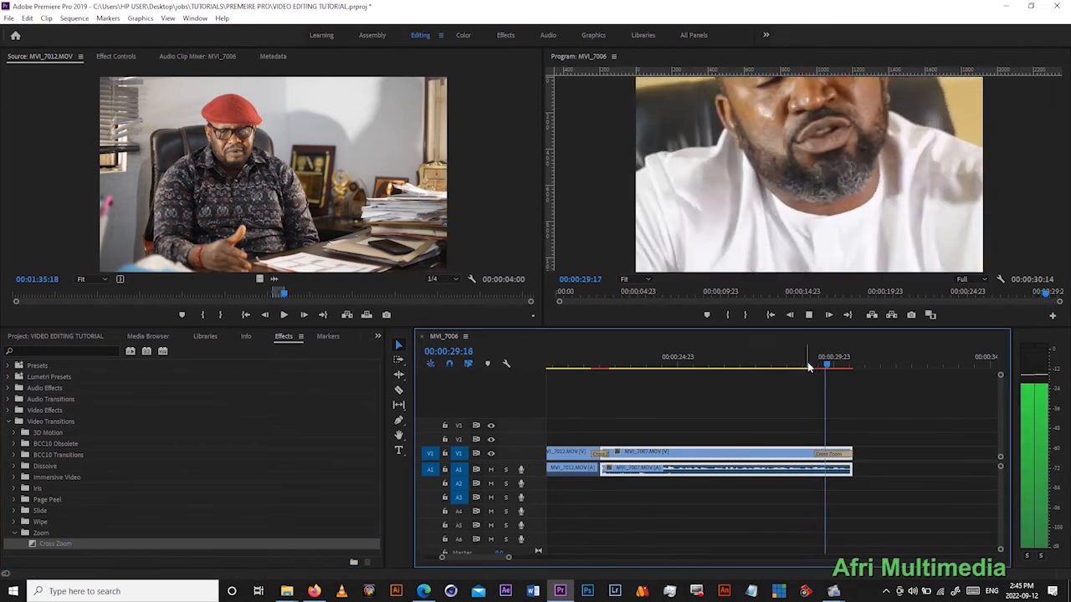
- Add a Cross Zoom transition to the start of the first MVI_7003.MOV clip, and save the project after previewing it
click(770, 315)
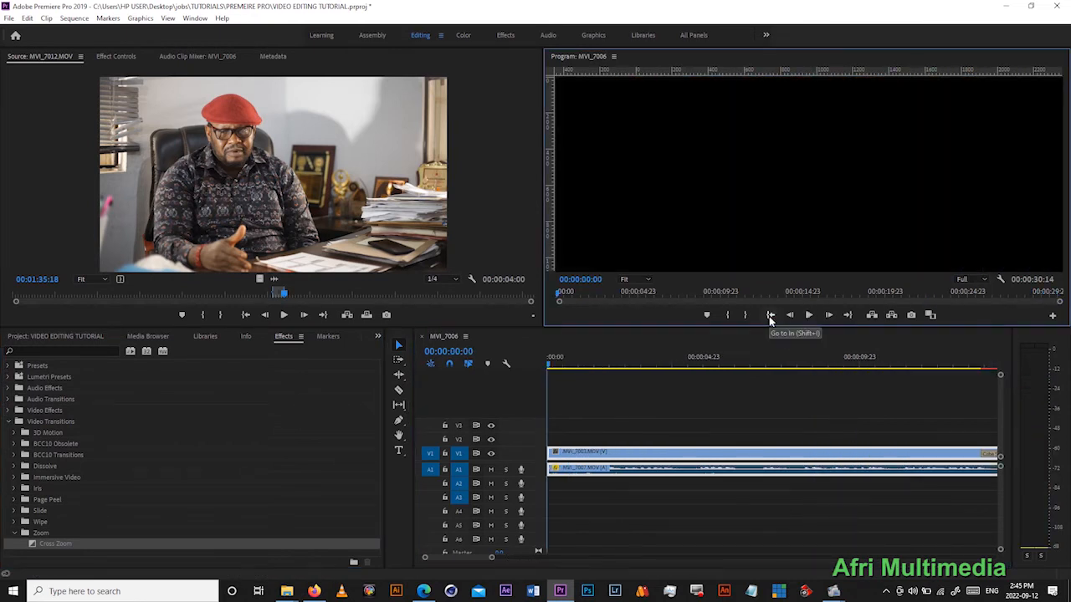
drag(48, 544, 555, 457)
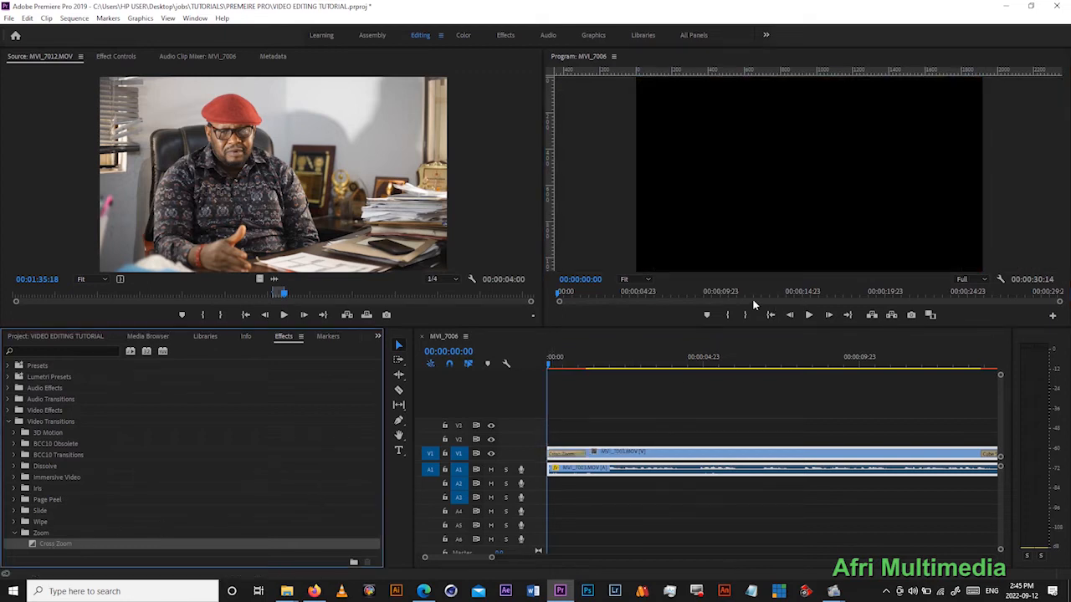
click(769, 318)
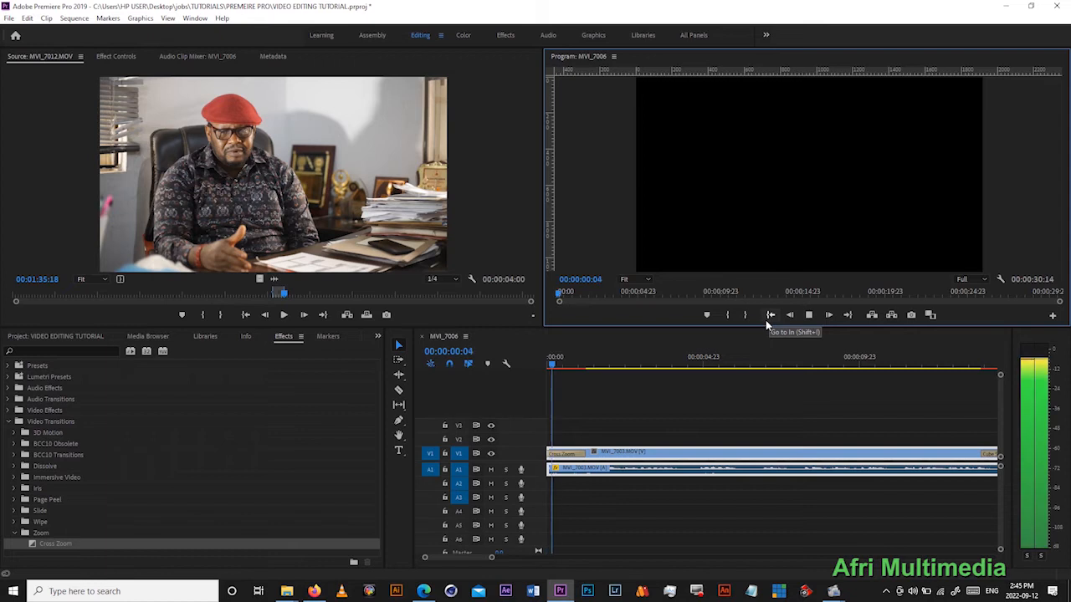
key(space)
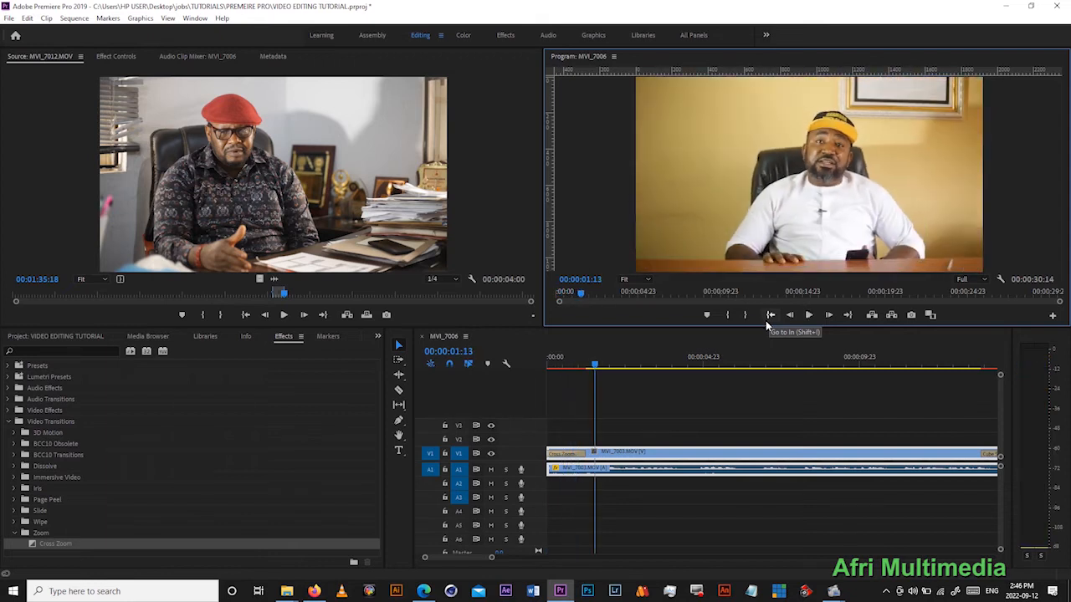
key(ctrl+s)
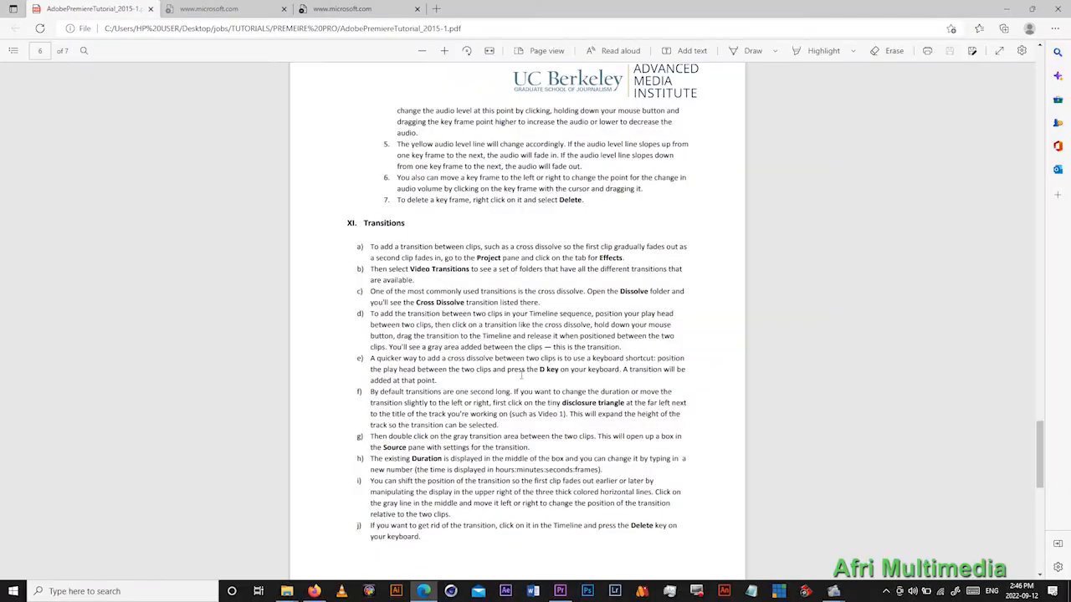
scroll(520, 377, down, 5)
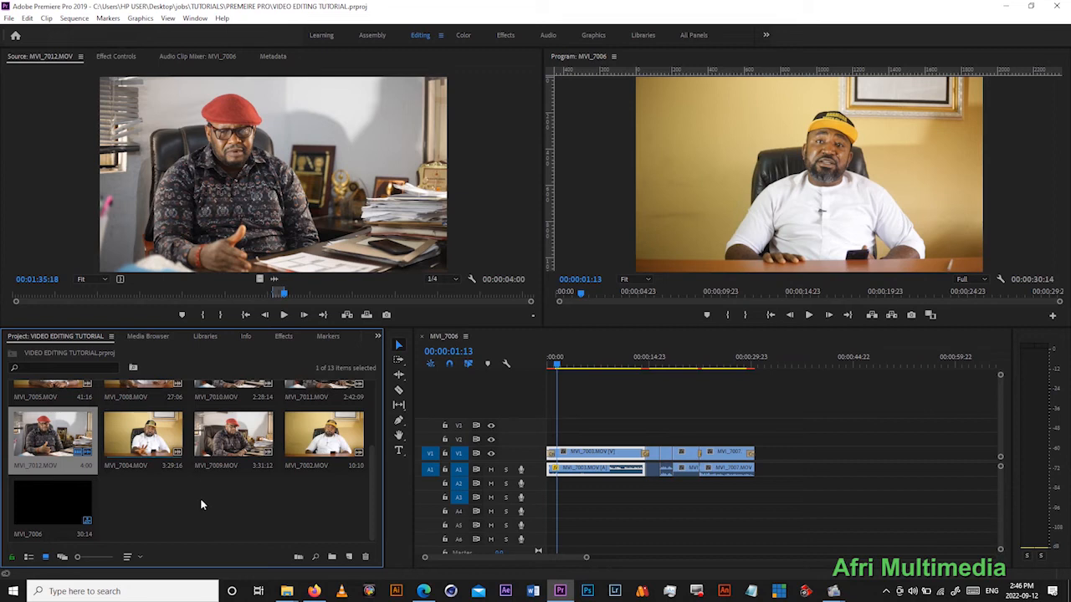
- Add a text graphic with the speaker's name over the first clip at 00:00:01:13, and move it slightly lower beside his arm
click(201, 500)
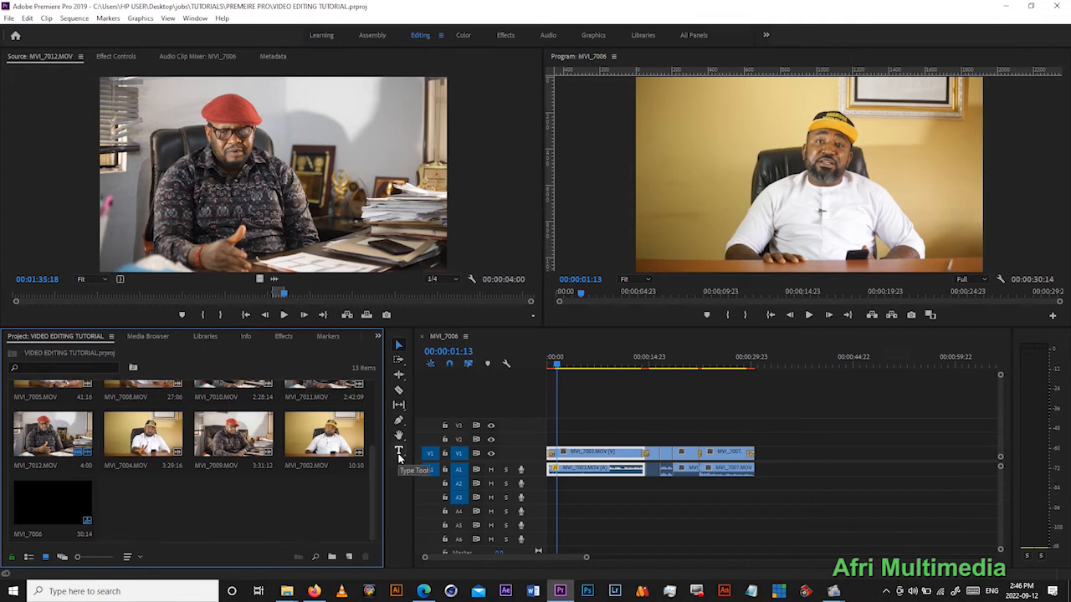
click(399, 452)
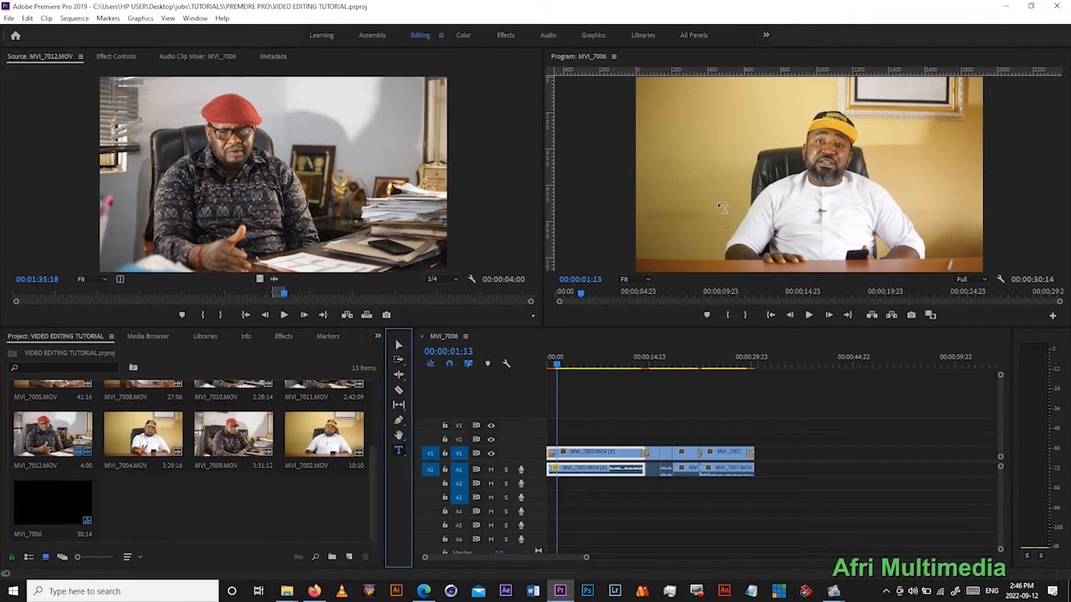
click(700, 237)
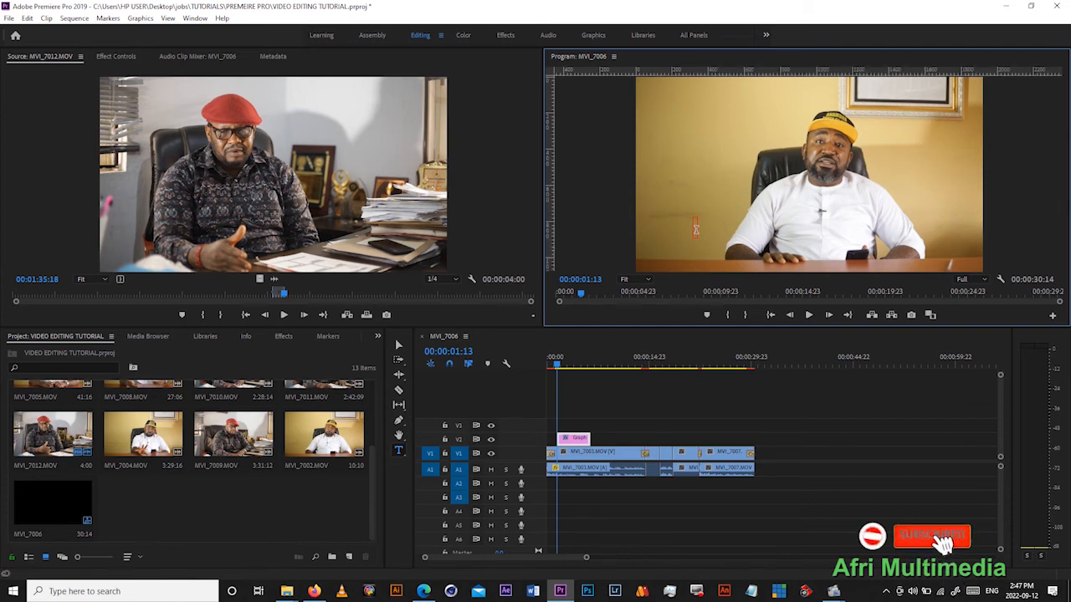
text(mr Ebu)
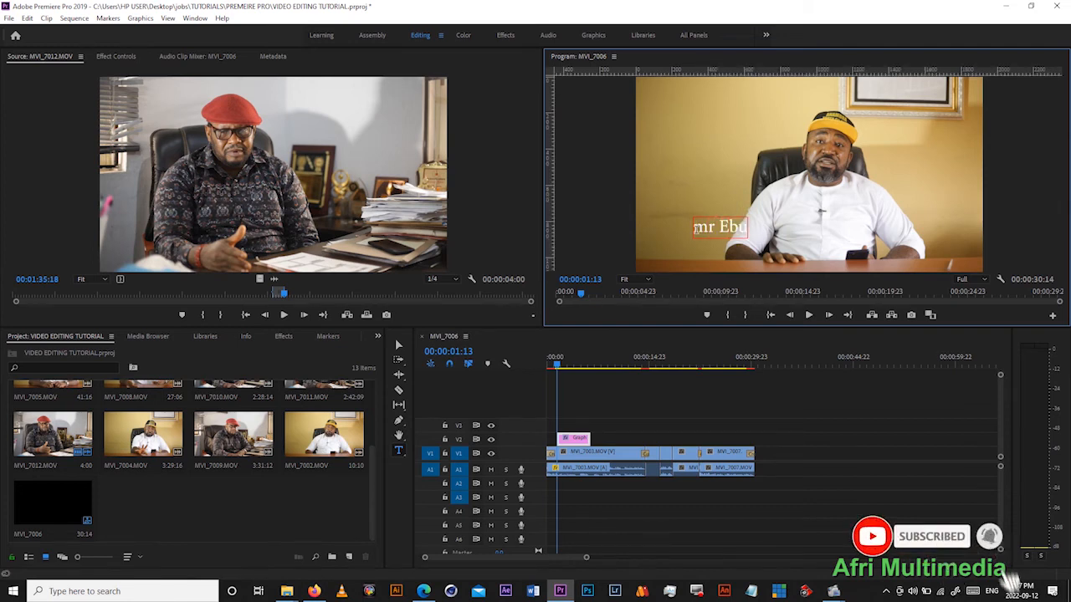
text(ka)
click(398, 344)
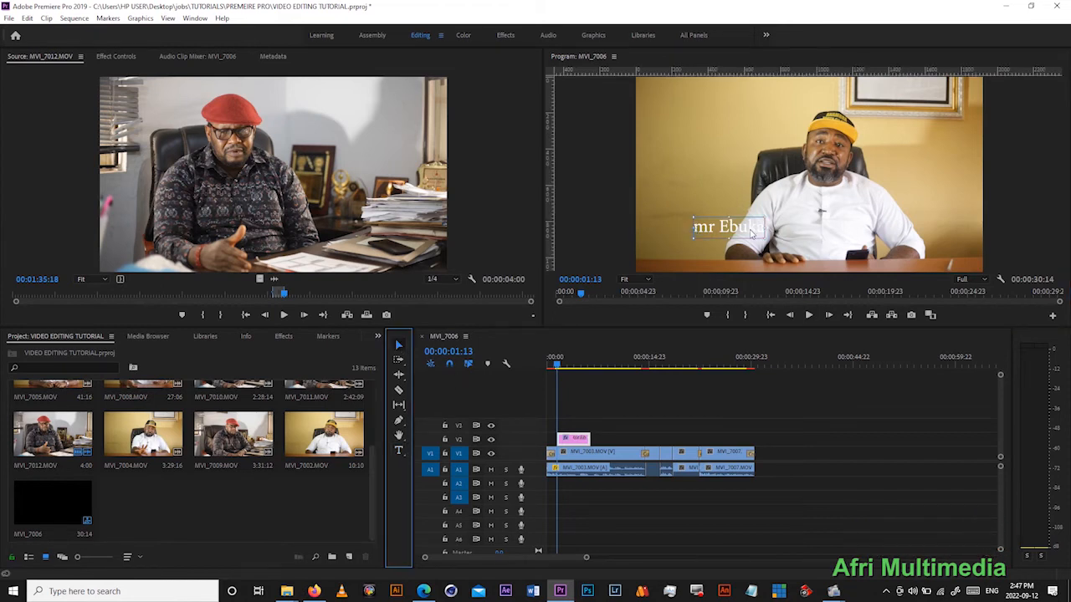
drag(750, 235, 732, 244)
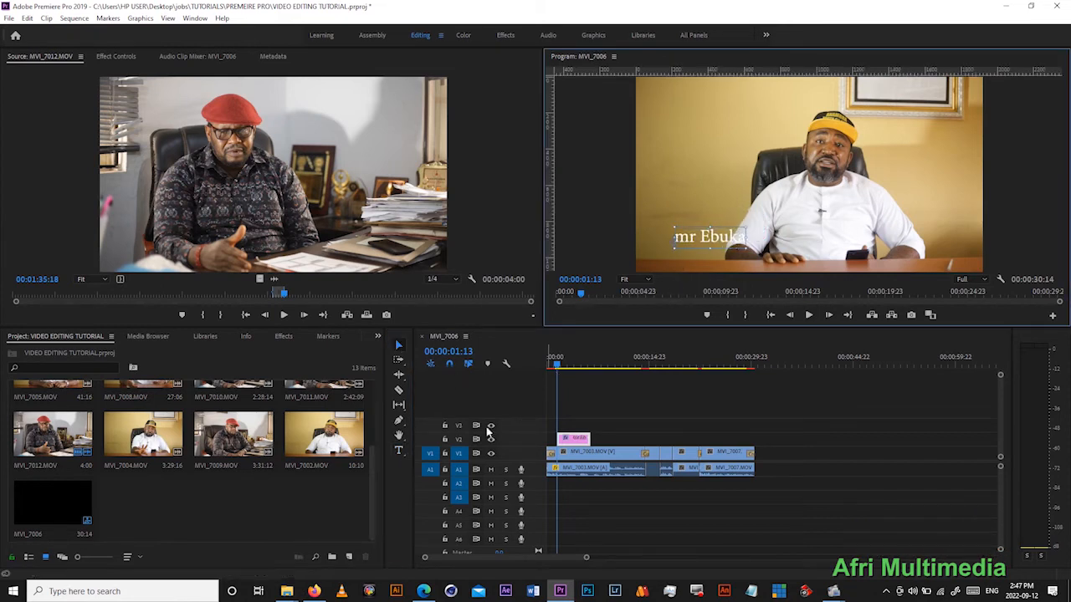
- Capitalise the first letter of the name text to "M" and reposition the text beside the speaker
click(398, 450)
click(682, 237)
drag(683, 238, 678, 240)
text(M)
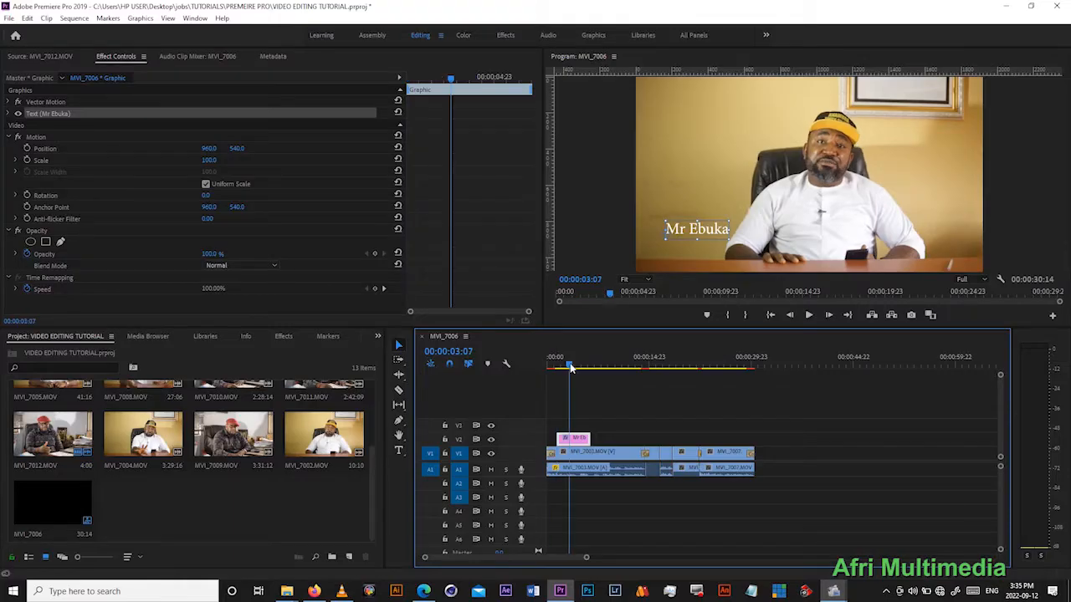
drag(707, 228, 708, 231)
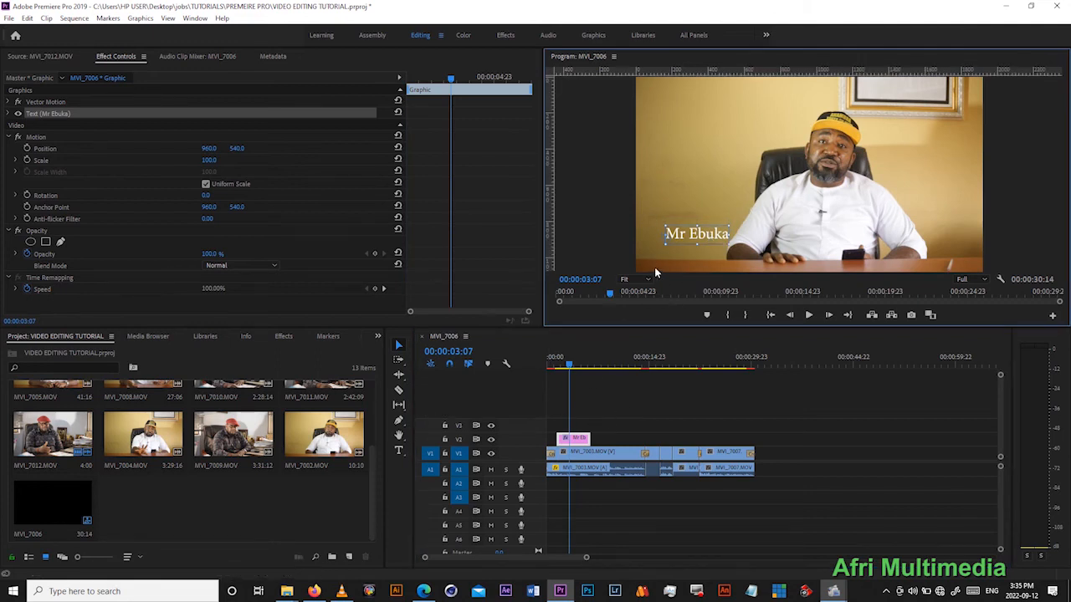
- Change the name text's fill colour to a medium green and move the text slightly higher in the frame
click(578, 444)
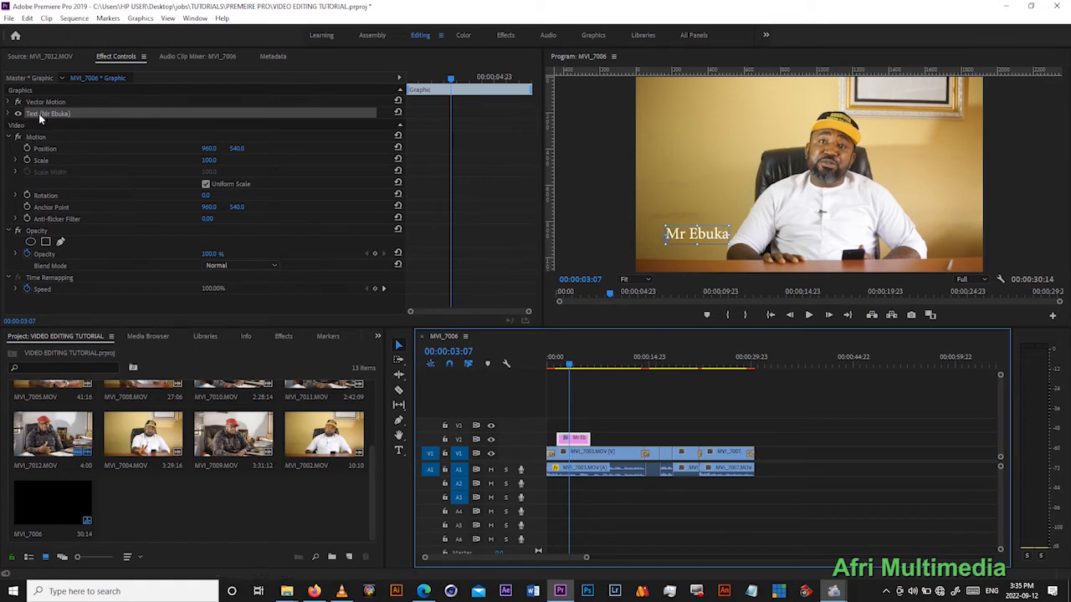
click(8, 114)
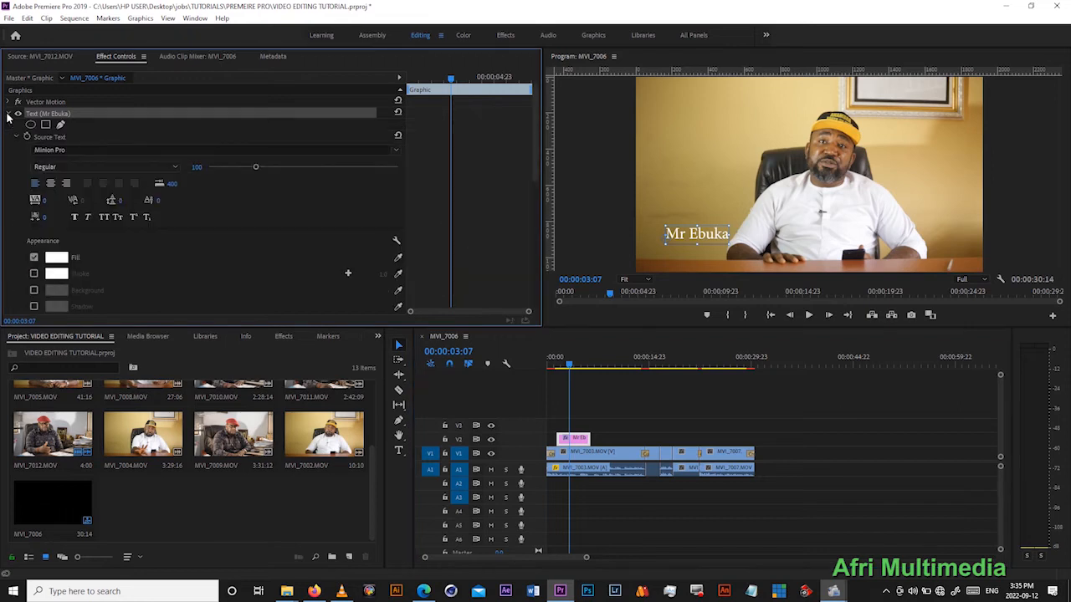
scroll(131, 257, down, 1)
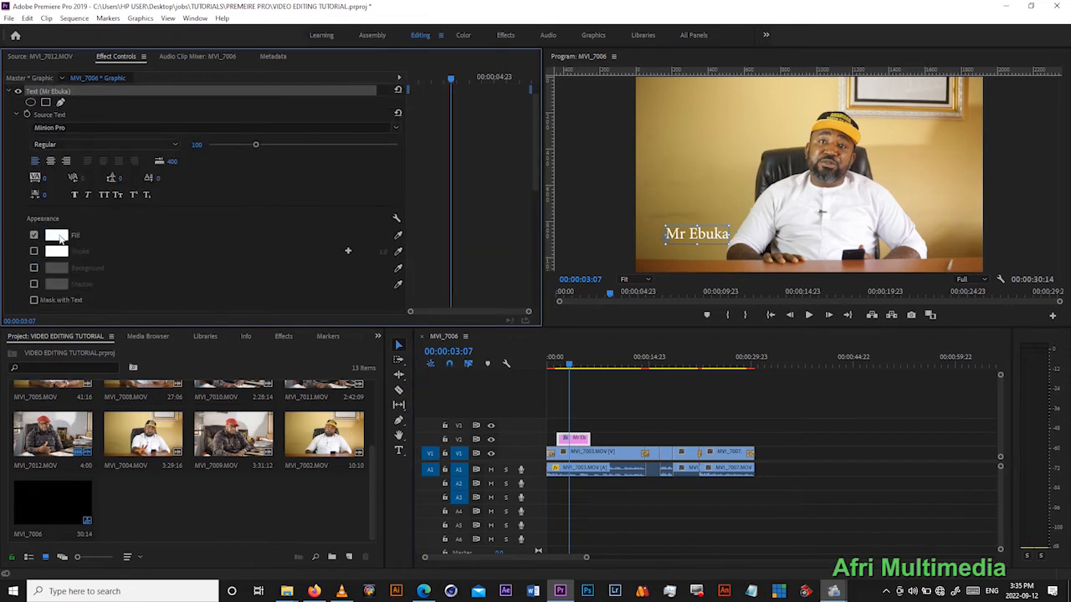
click(57, 236)
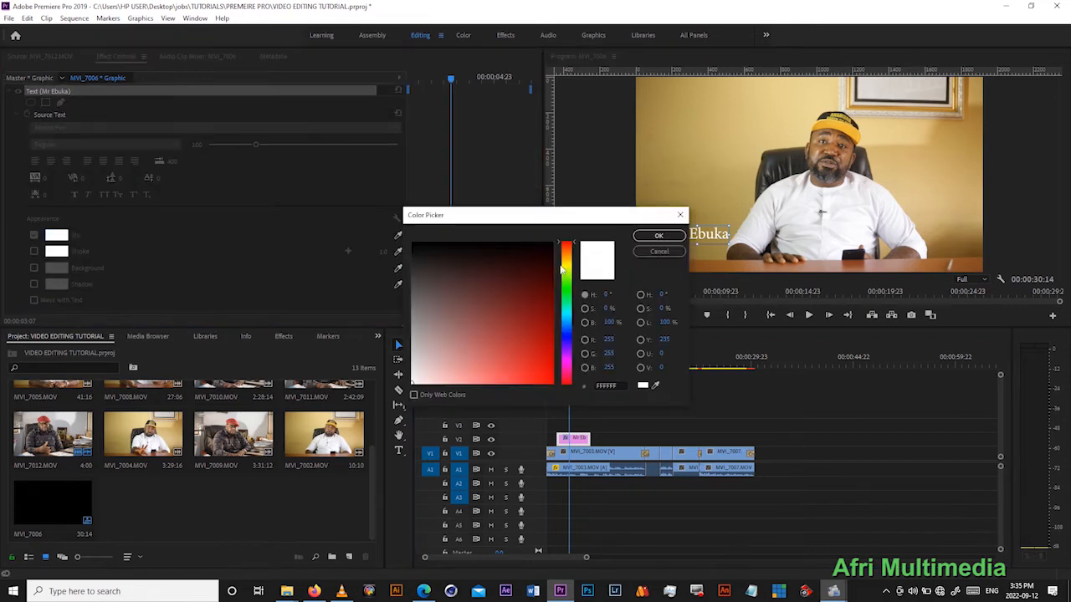
click(529, 334)
click(658, 235)
click(716, 211)
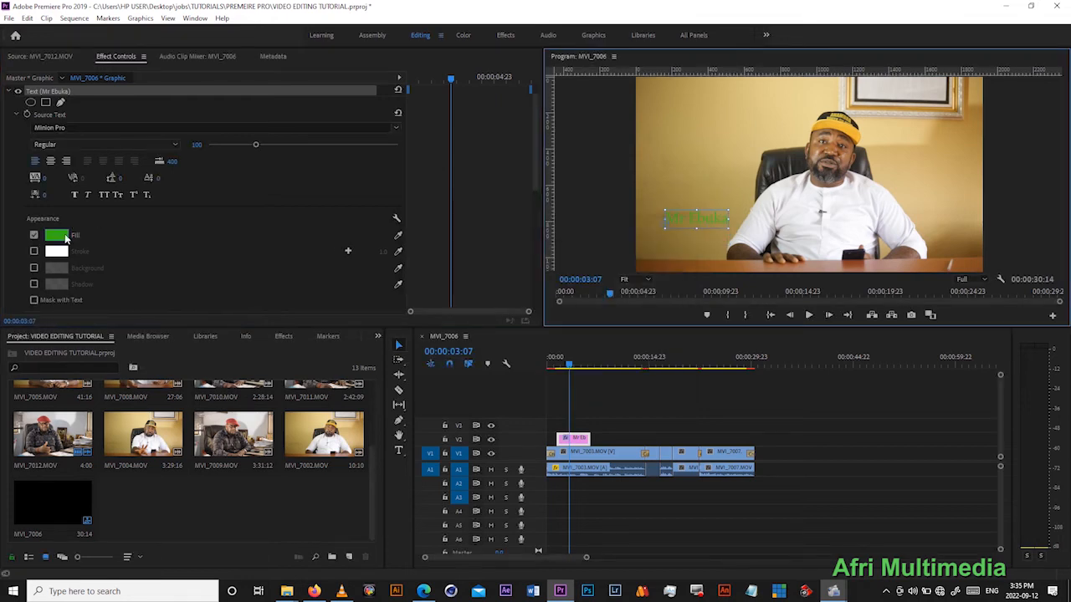
- Change the name text's fill colour to yellow C7D210 and move the text down toward the desk
click(57, 236)
drag(559, 289, 567, 269)
drag(540, 338, 543, 358)
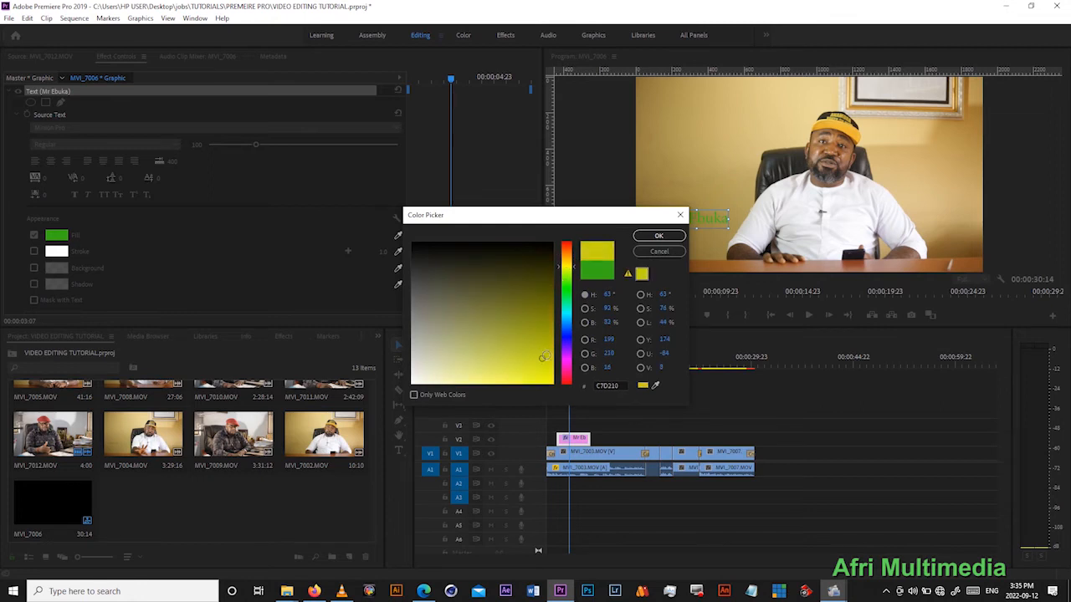
click(657, 237)
drag(706, 220, 689, 247)
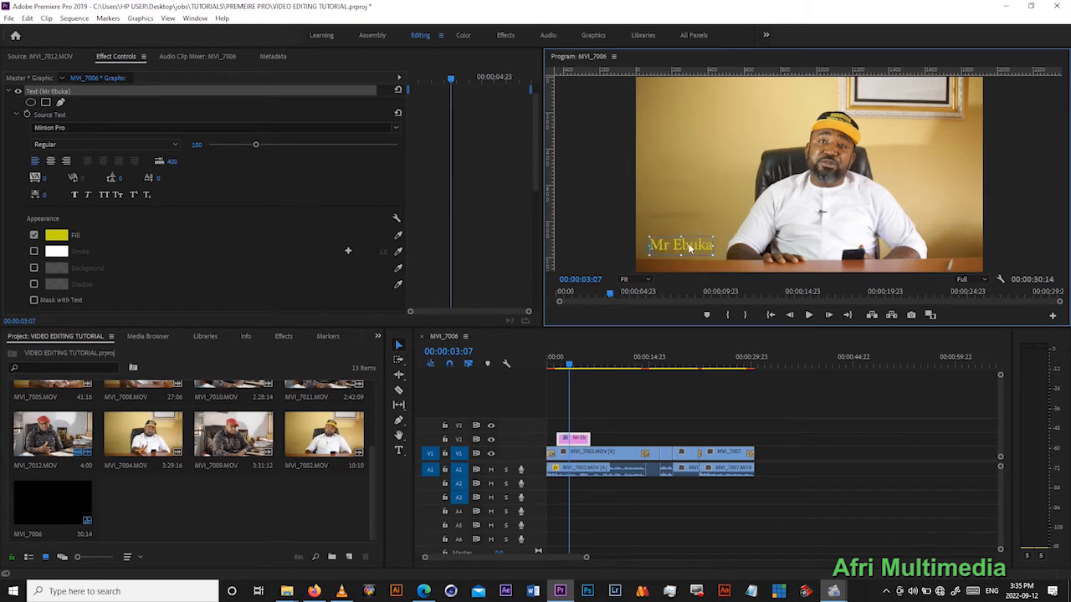
- Change the name text's fill colour to black
click(52, 236)
click(530, 241)
click(660, 236)
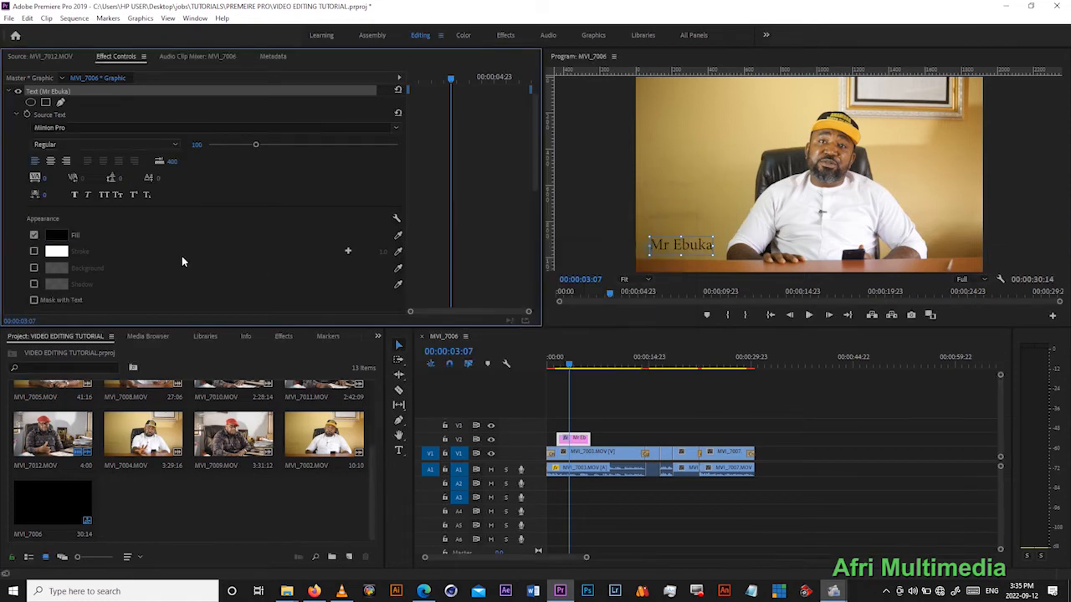
- Set the name text's fill colour to white, and centre-align the text beside the speaker's arm
click(53, 235)
drag(483, 256, 407, 240)
click(658, 236)
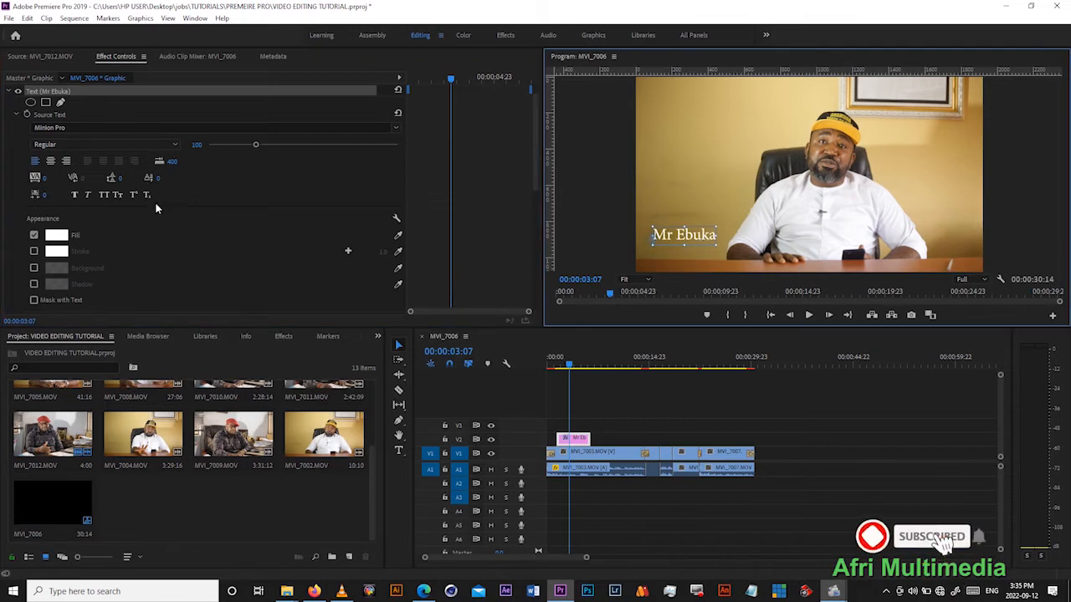
click(50, 161)
drag(662, 236, 704, 237)
- Set the name text's font to Minion Pro Bold Italic with a size of 155
click(396, 127)
click(399, 134)
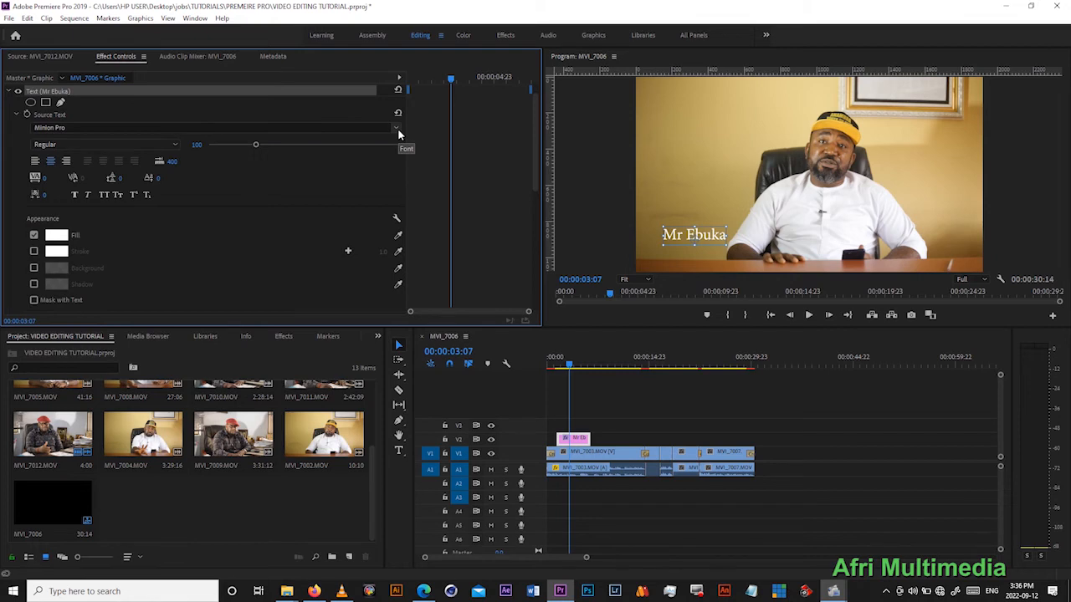
click(397, 130)
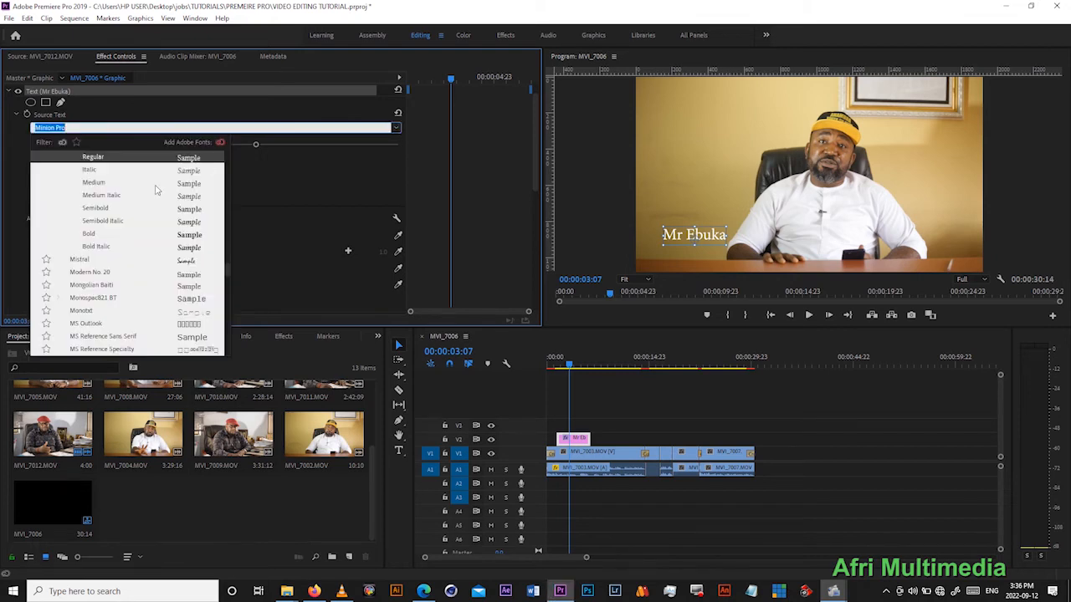
click(190, 236)
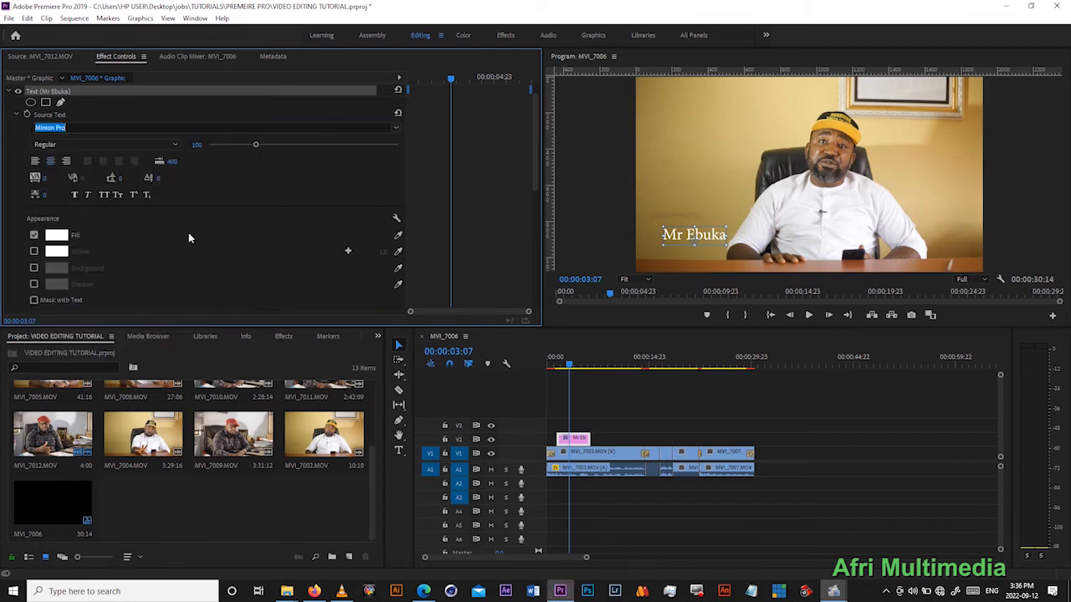
click(397, 130)
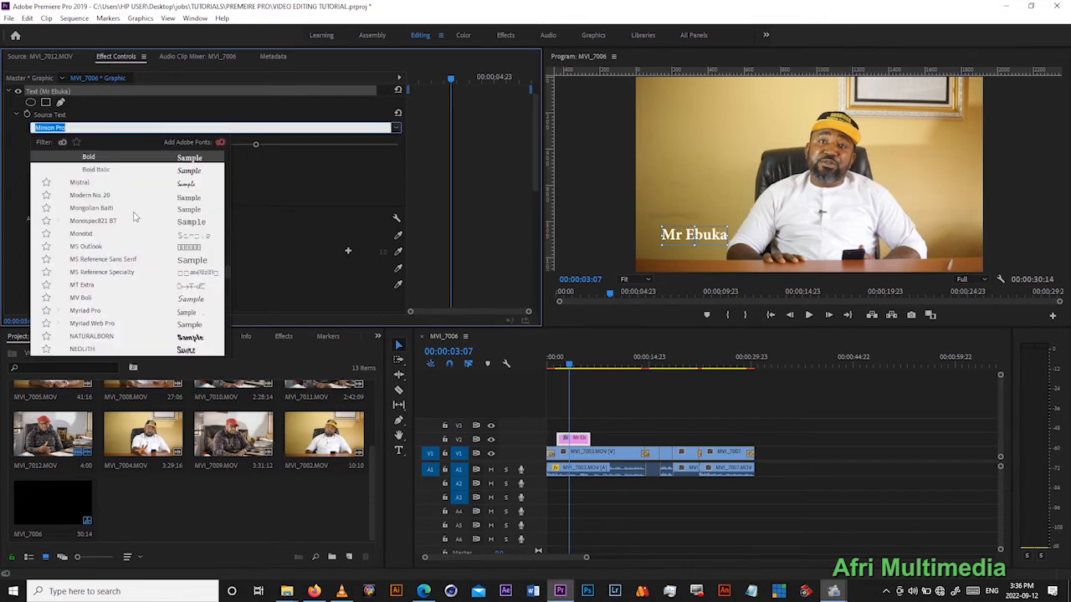
click(193, 171)
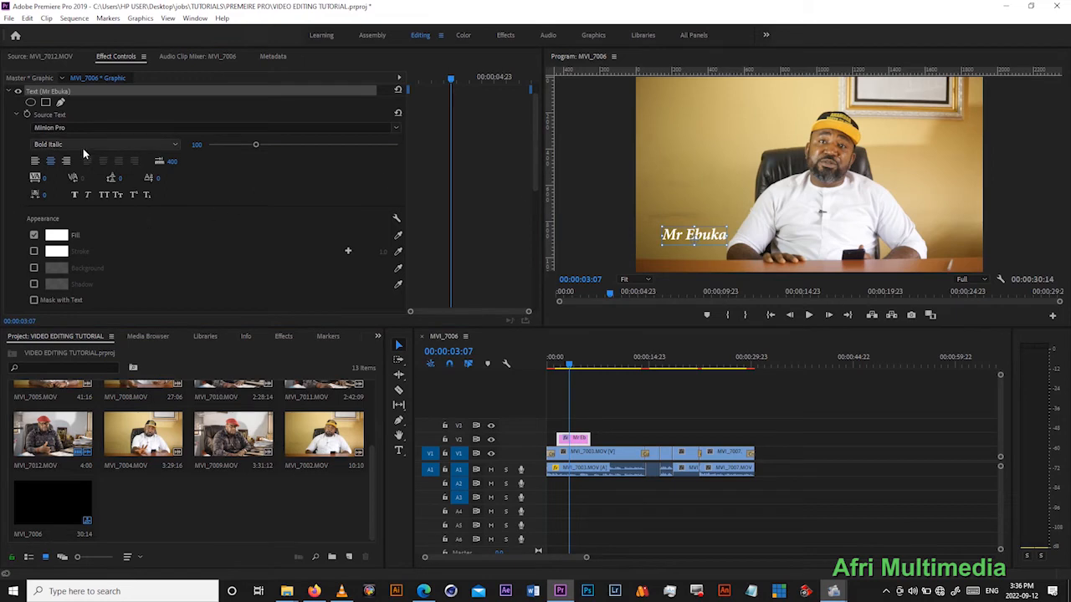
drag(255, 145, 281, 147)
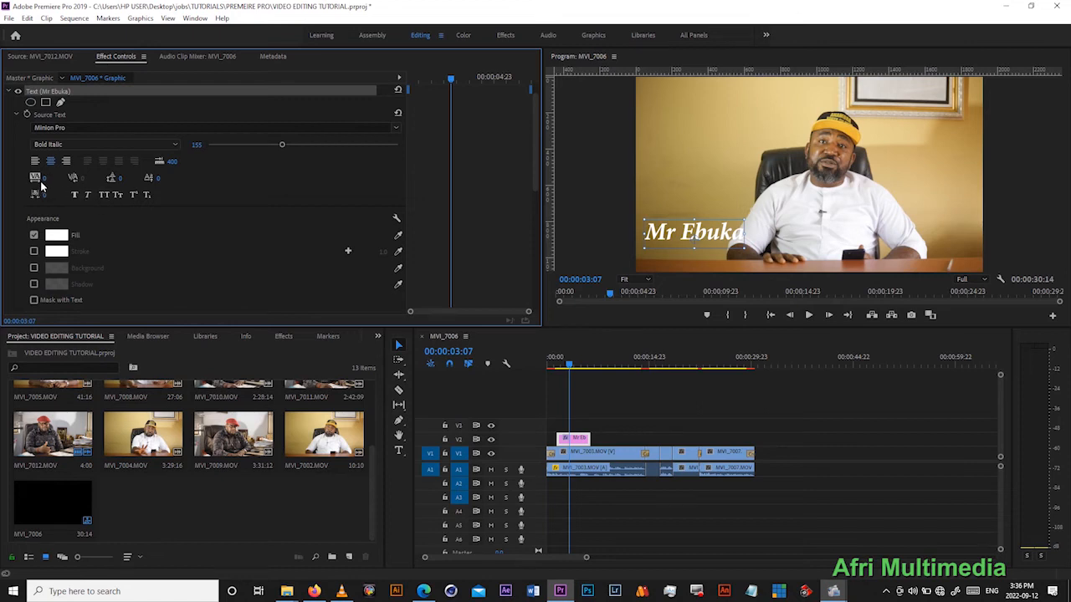
- Set the name text's tracking to 12 and scale the text down to 60
mouse_move(45, 178)
mouse_down()
mouse_move(77, 178)
mouse_move(54, 178)
mouse_up()
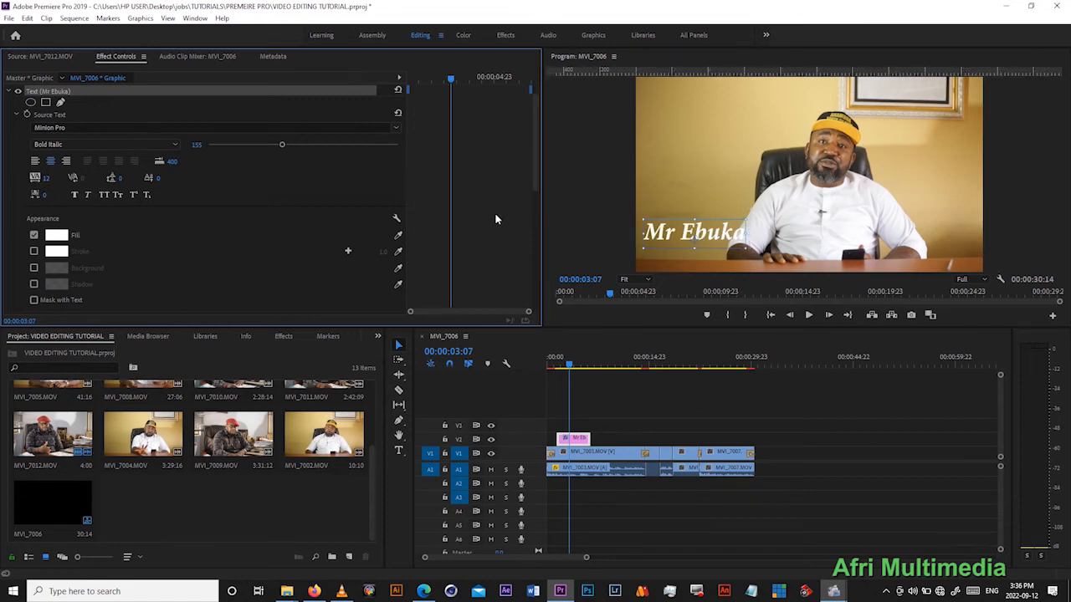
click(747, 219)
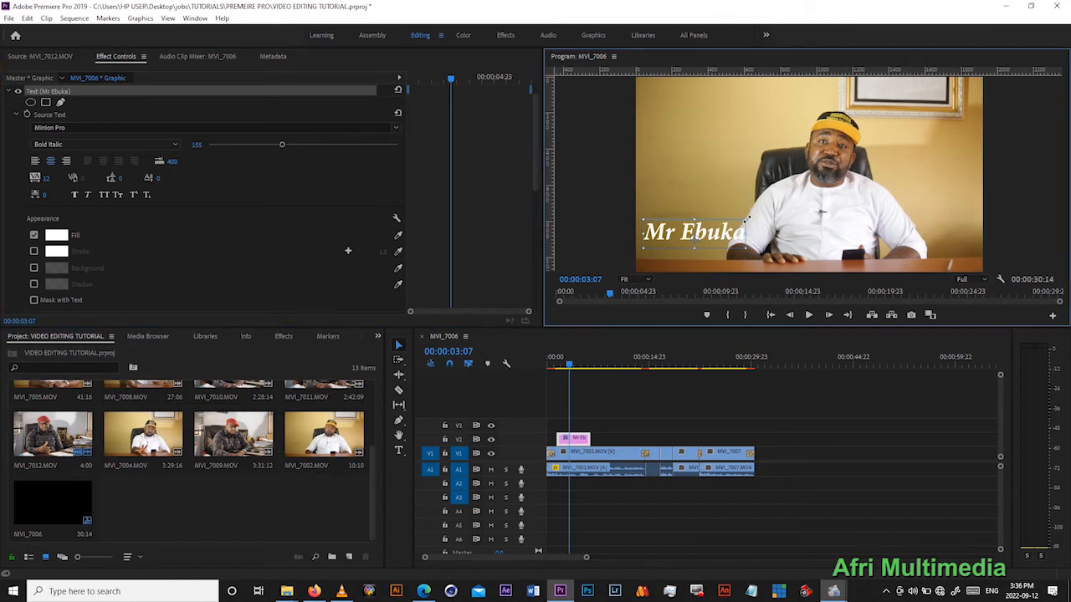
drag(739, 220, 723, 234)
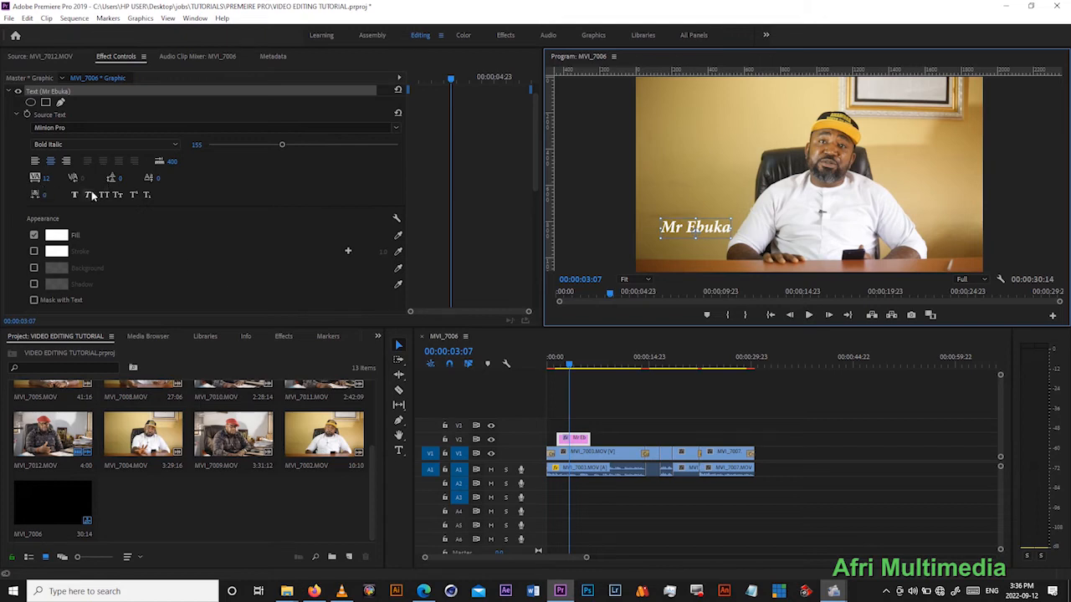
- Apply Faux Bold to the name text
click(74, 196)
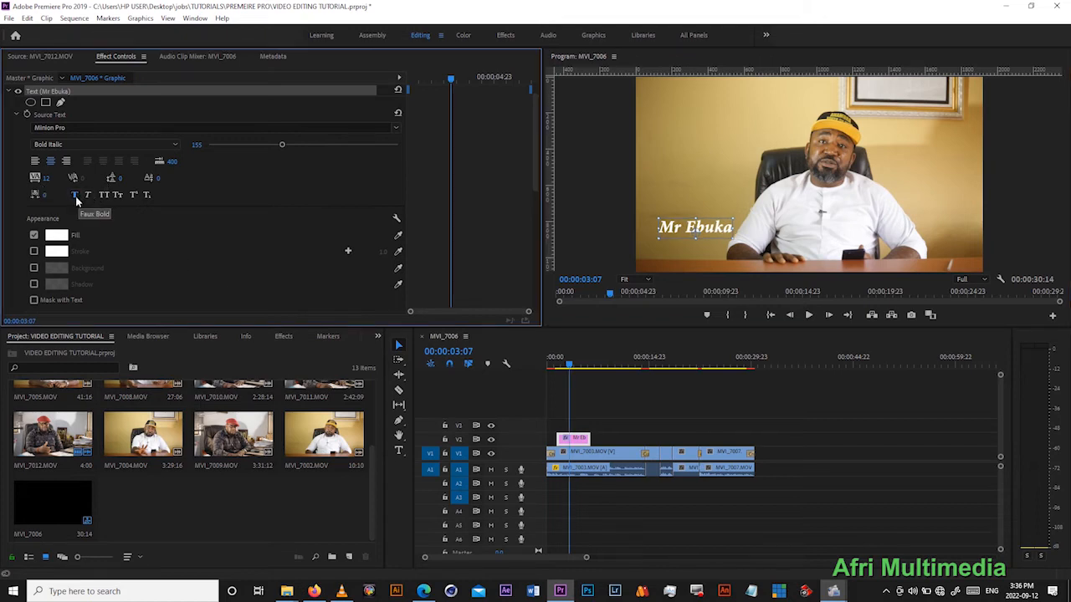
scroll(532, 152, down, 3)
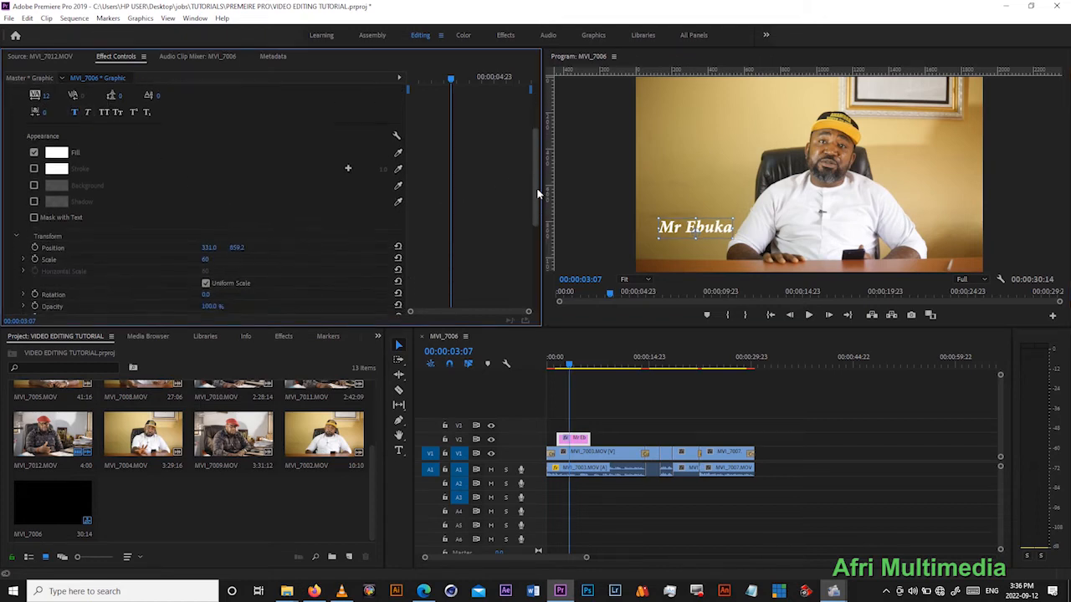
scroll(452, 224, down, 2)
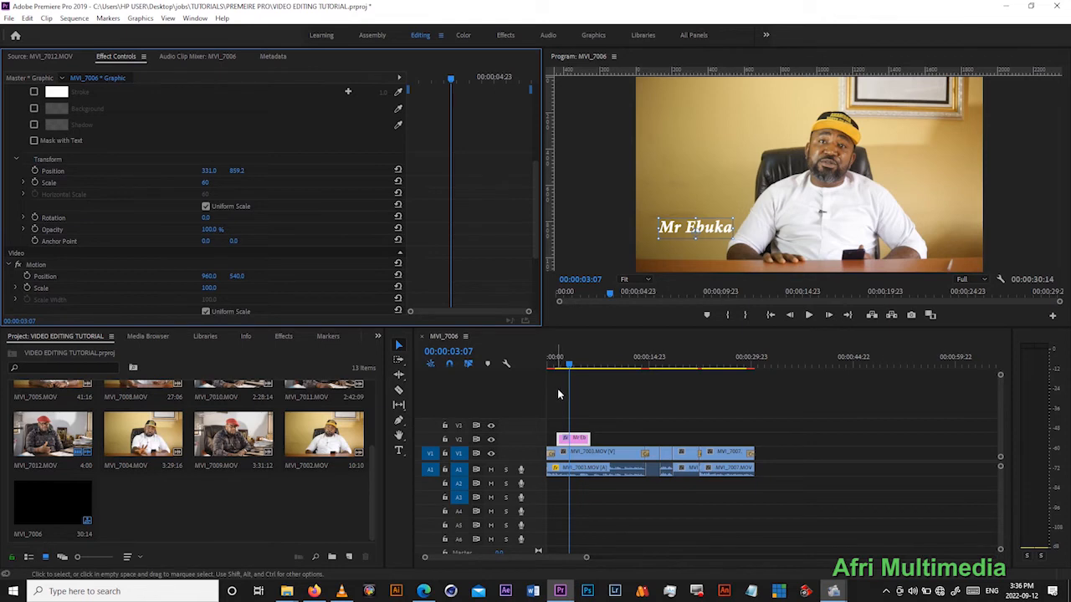
- Create a 1920 × 1080 legacy title named after the speaker at 00:00:03:12, and enlarge the preview and styles areas of the title editor
click(564, 357)
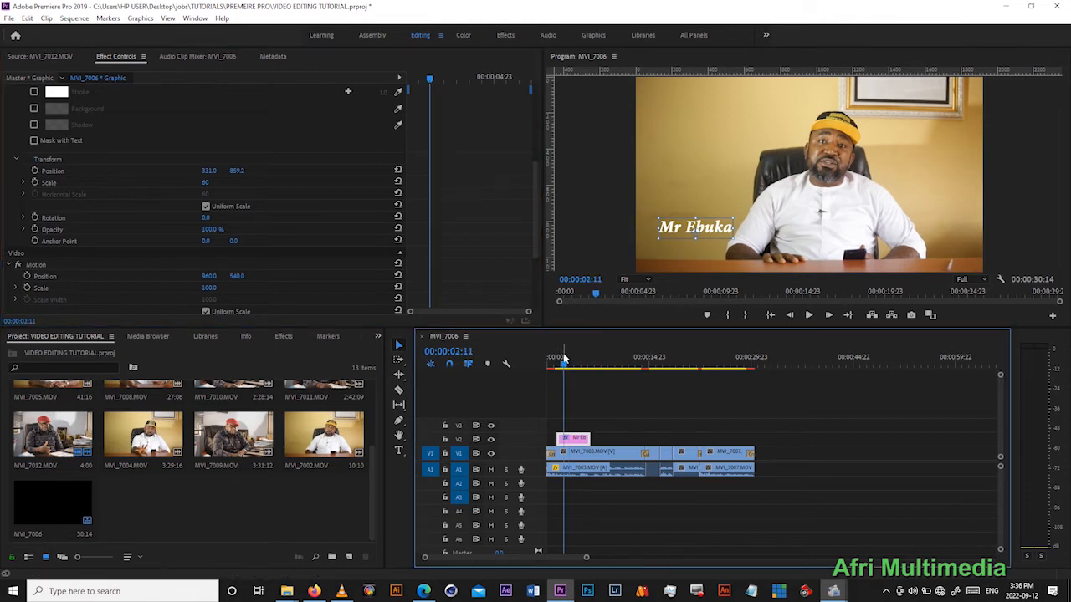
drag(563, 360, 573, 368)
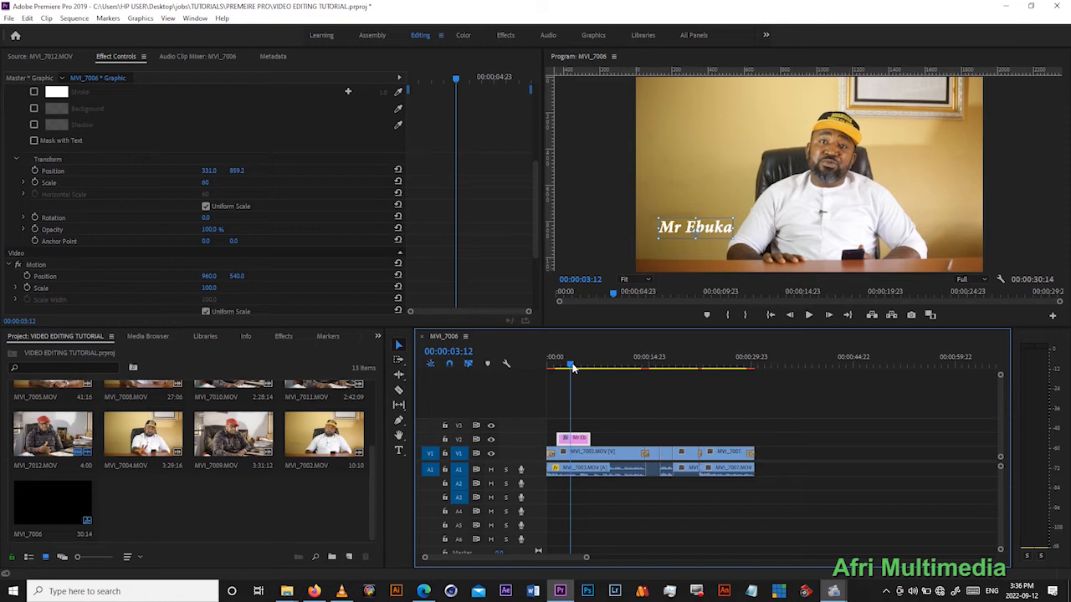
key(ctrl+t)
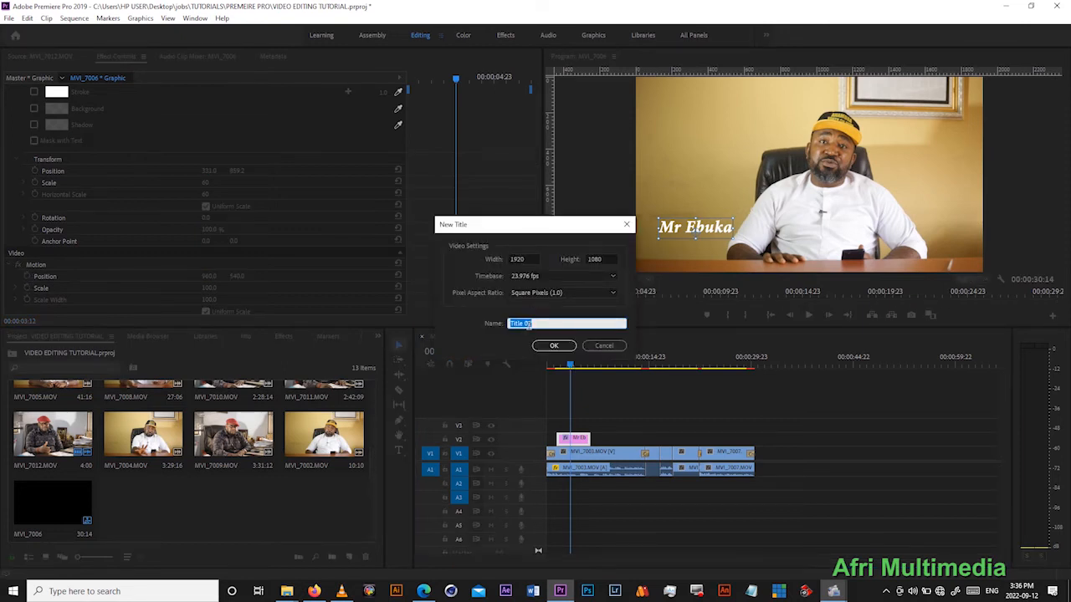
text(Mr.Ebuka)
click(546, 344)
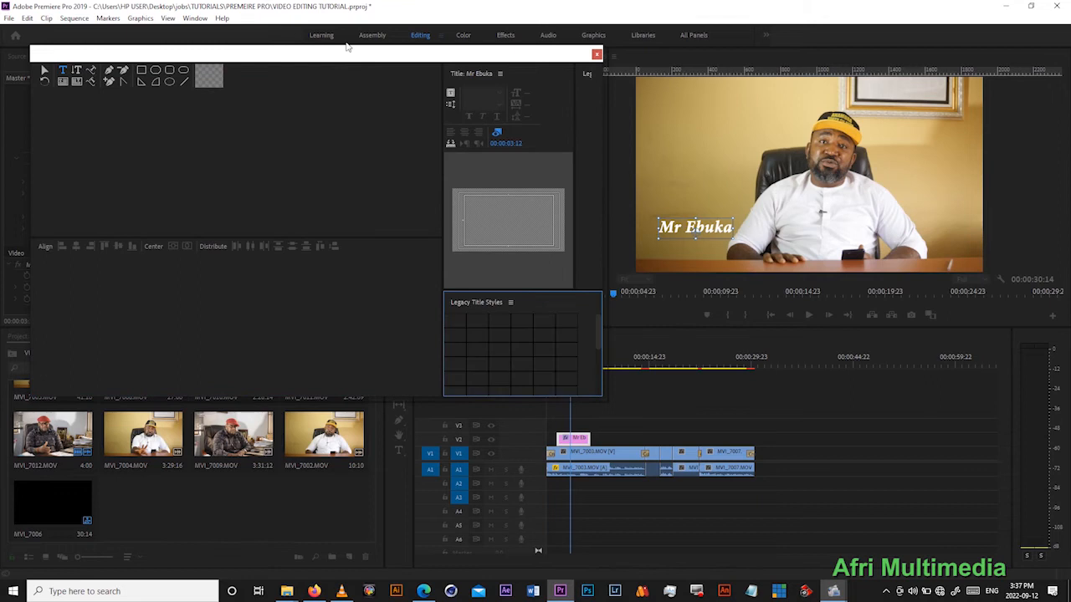
drag(493, 70, 552, 83)
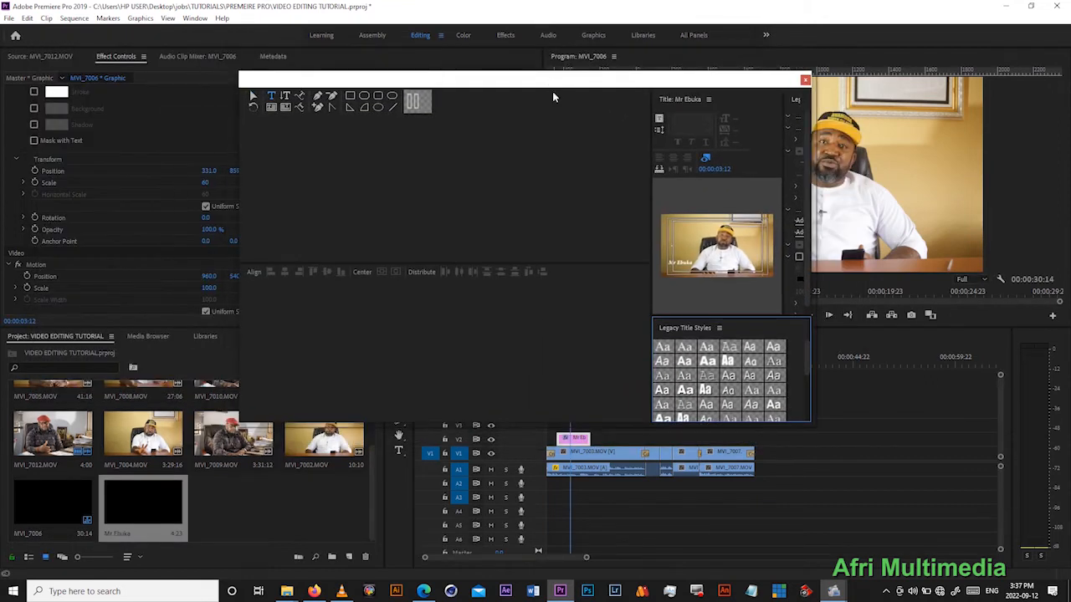
drag(650, 161, 420, 161)
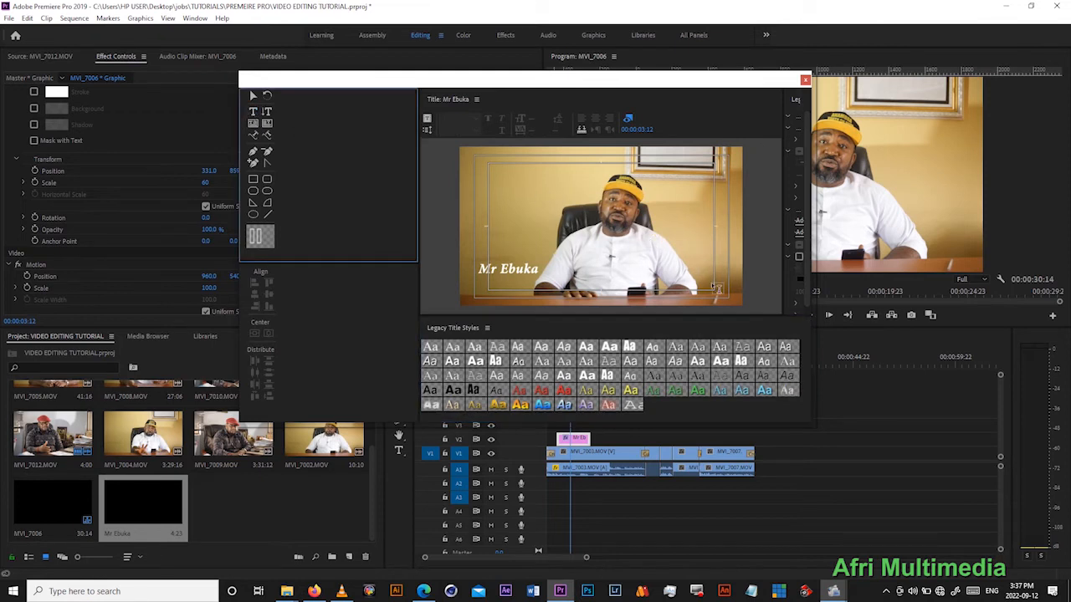
- Add the speaker's name as title text in the lower-right area of the video frame, using a white Impact style
click(648, 272)
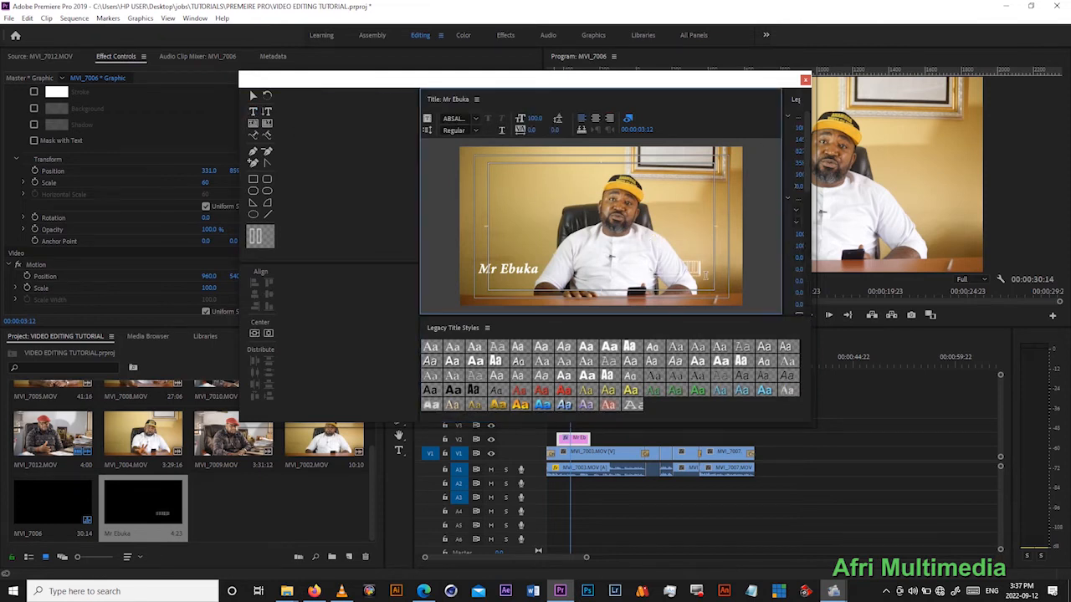
click(688, 368)
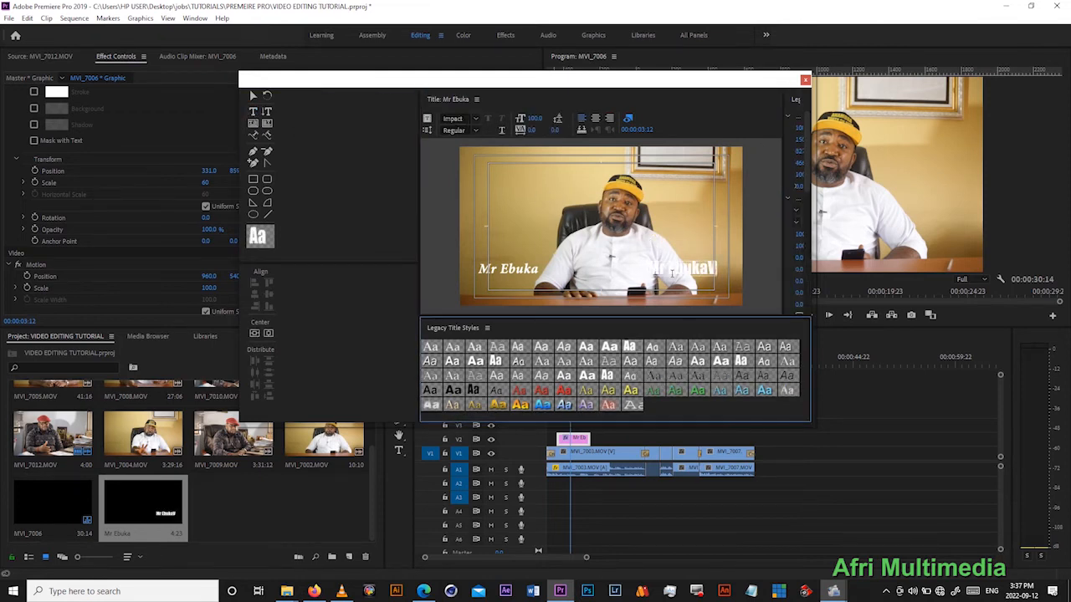
click(711, 268)
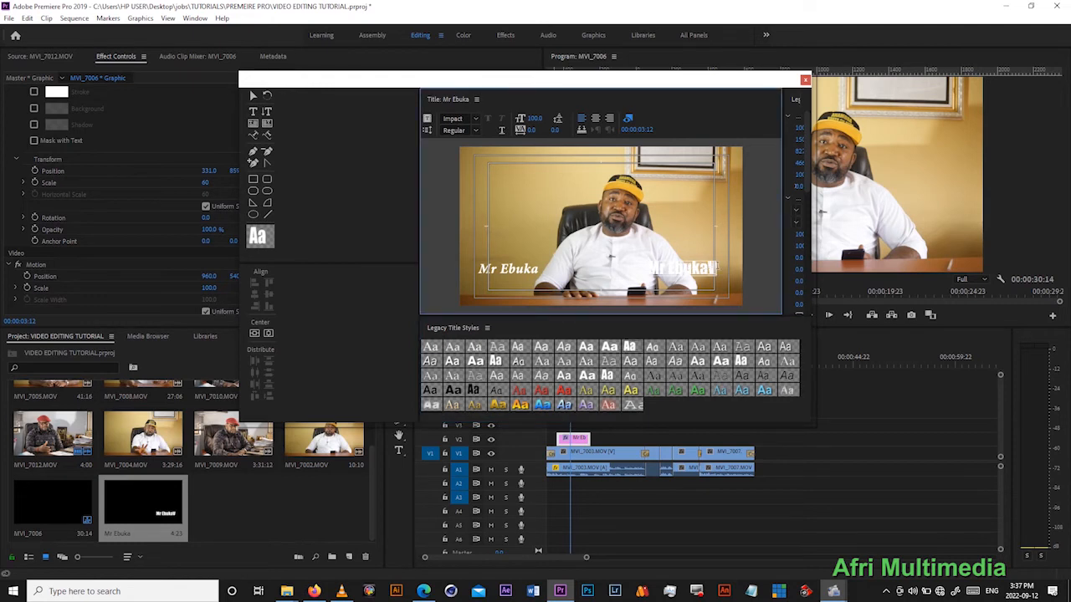
key(BackSpace)
click(266, 111)
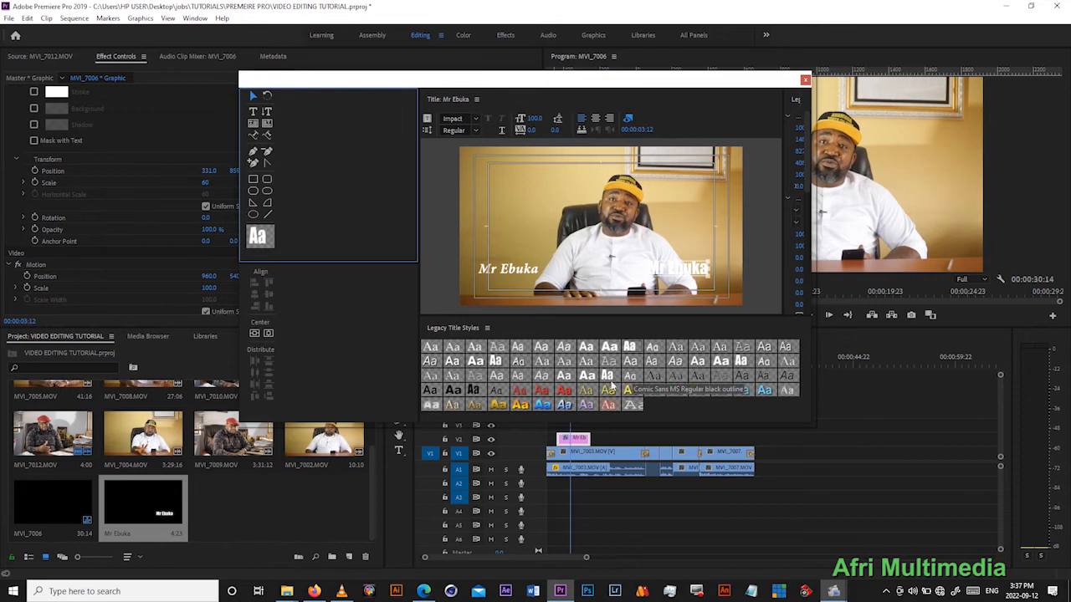
- Apply the orange-to-yellow Arial Black style to the title text and move it into the frame's lower-right corner
click(519, 405)
drag(695, 270, 717, 286)
key(shift+Right)
key(shift+Right)
key(shift+Right)
key(shift+Right)
key(shift+Right)
key(shift+Right)
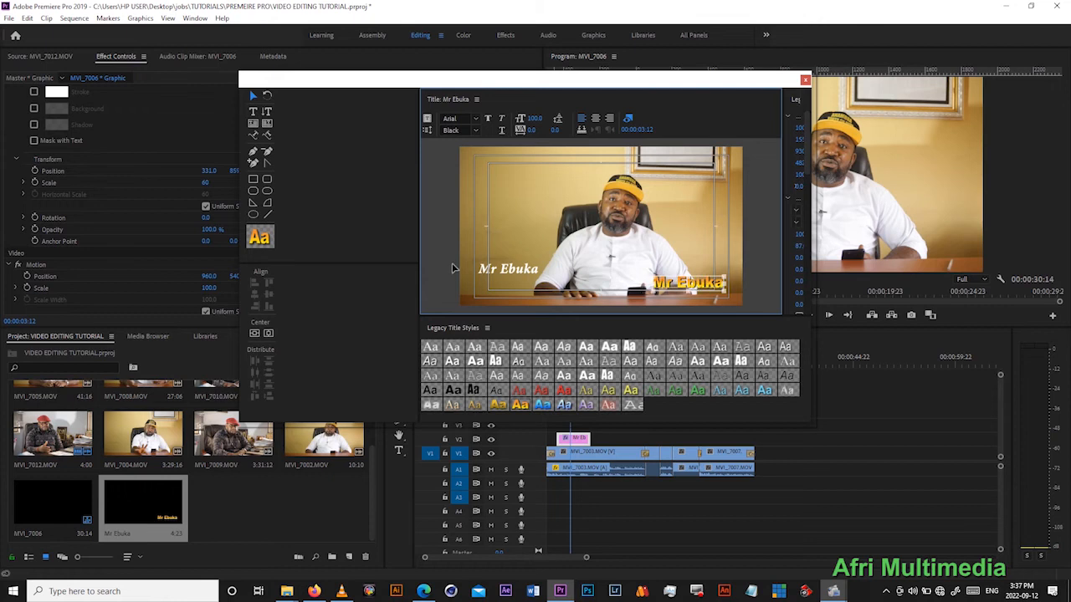
- Widen the title preview and the Legacy Title Properties area to expose the text's fill settings
drag(418, 213, 357, 213)
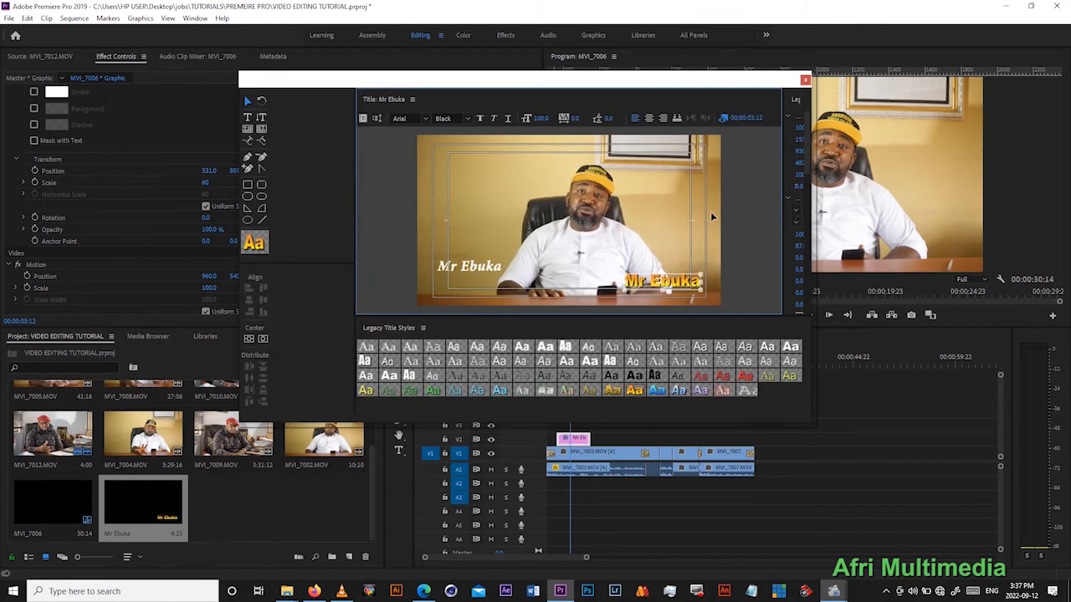
drag(782, 201, 698, 204)
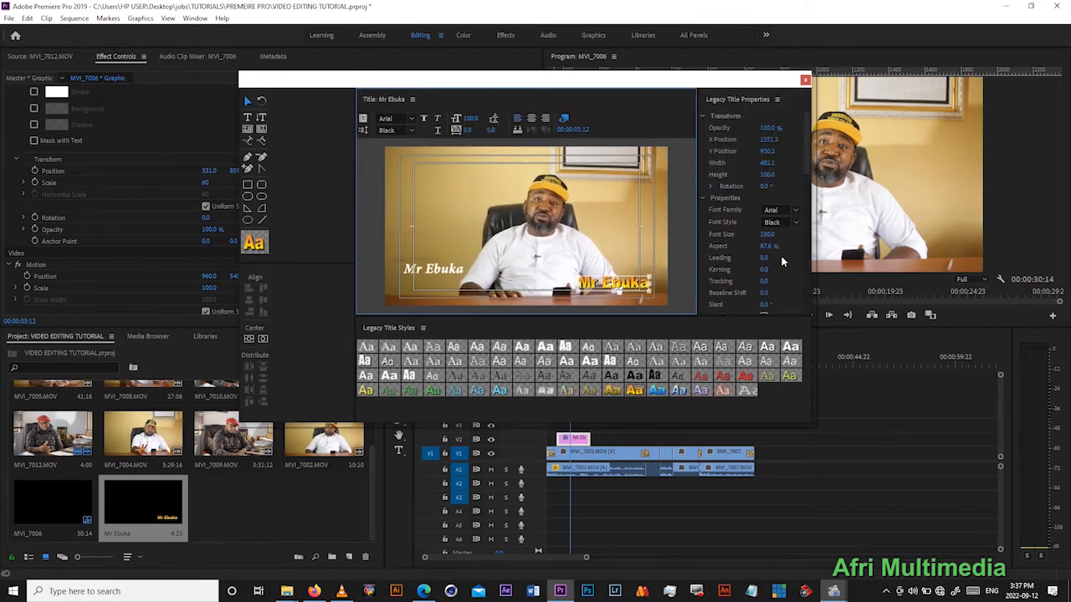
scroll(807, 154, down, 6)
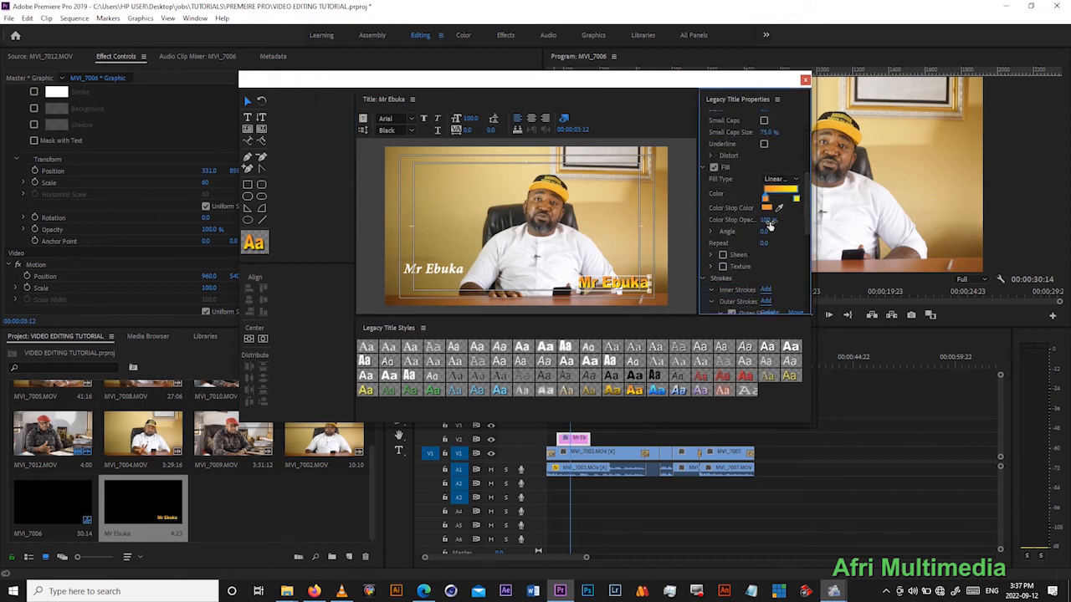
- Apply the plain white Impact style to the title text and move it up beside the speaker's shoulder
click(782, 180)
click(780, 190)
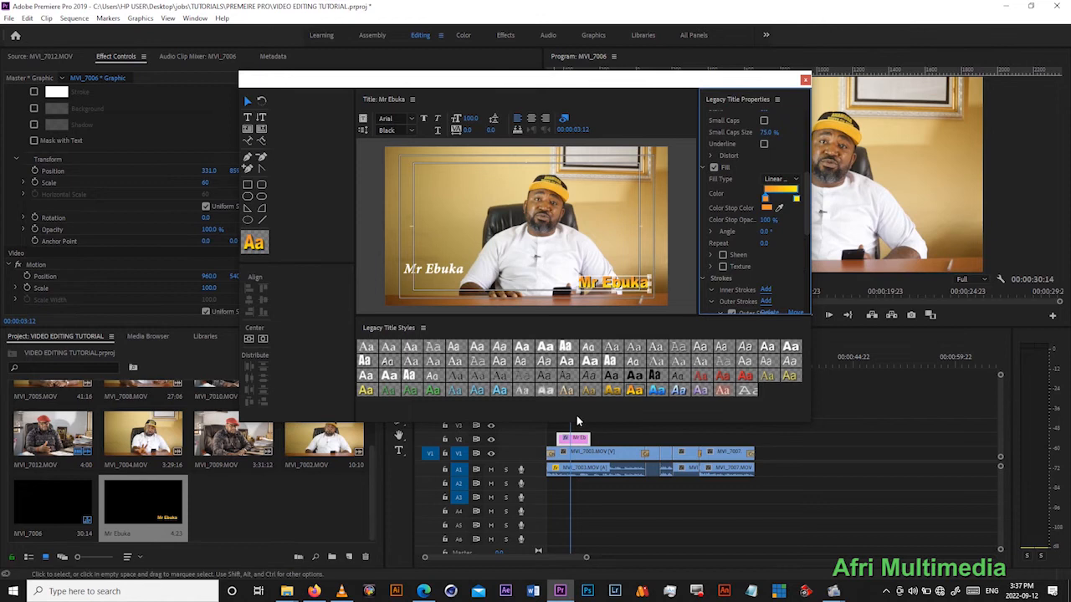
click(567, 346)
drag(623, 286, 640, 230)
- Set the title text's solid fill colour to black and nudge the text slightly downward
click(766, 191)
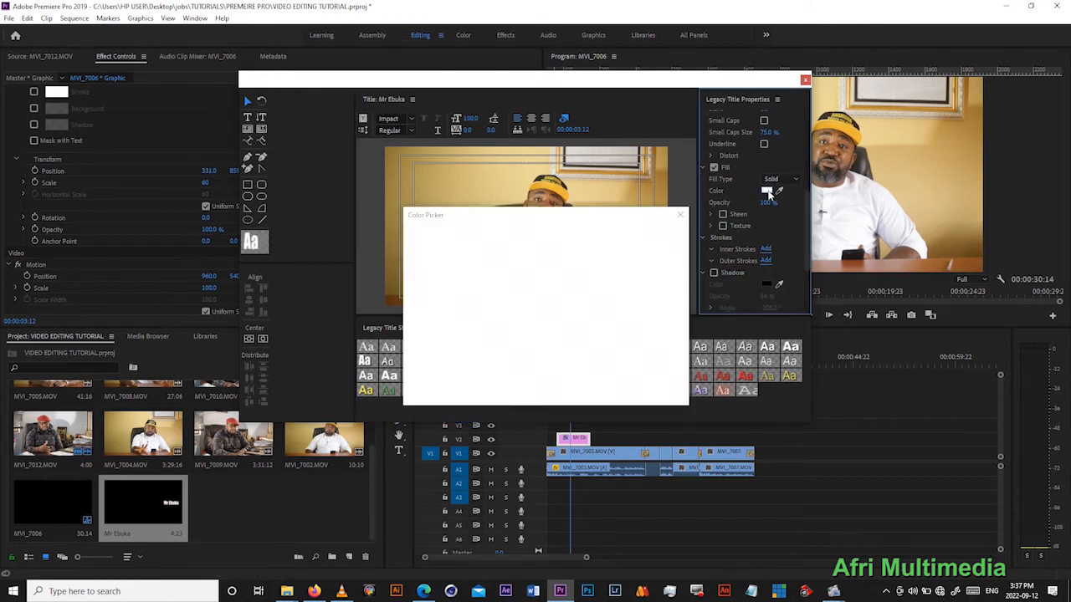
click(452, 242)
click(656, 237)
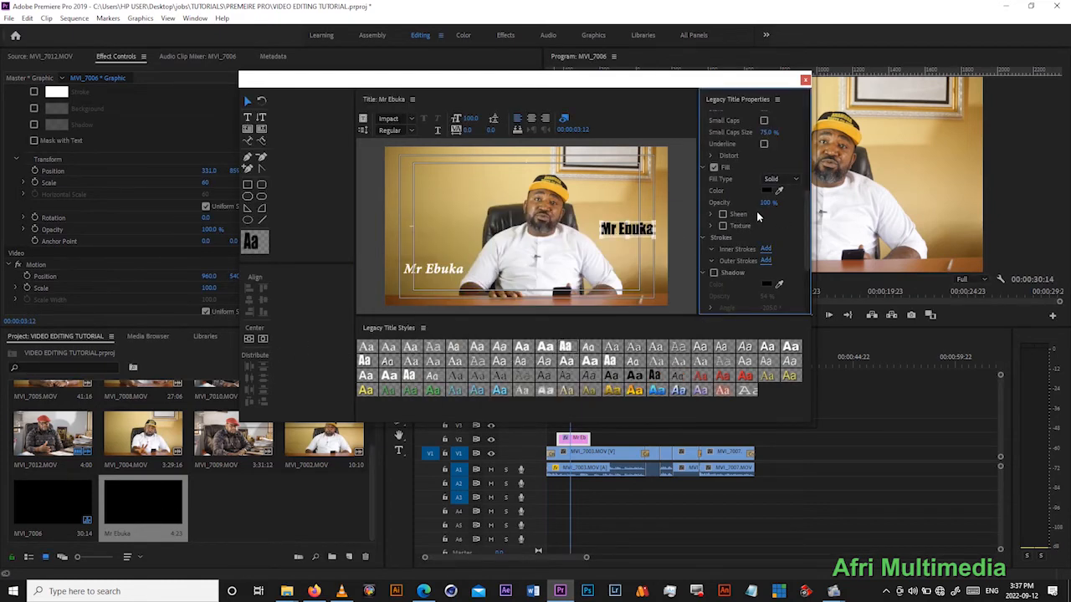
mouse_move(629, 219)
mouse_down()
mouse_move(563, 218)
mouse_move(659, 230)
mouse_move(629, 231)
mouse_up()
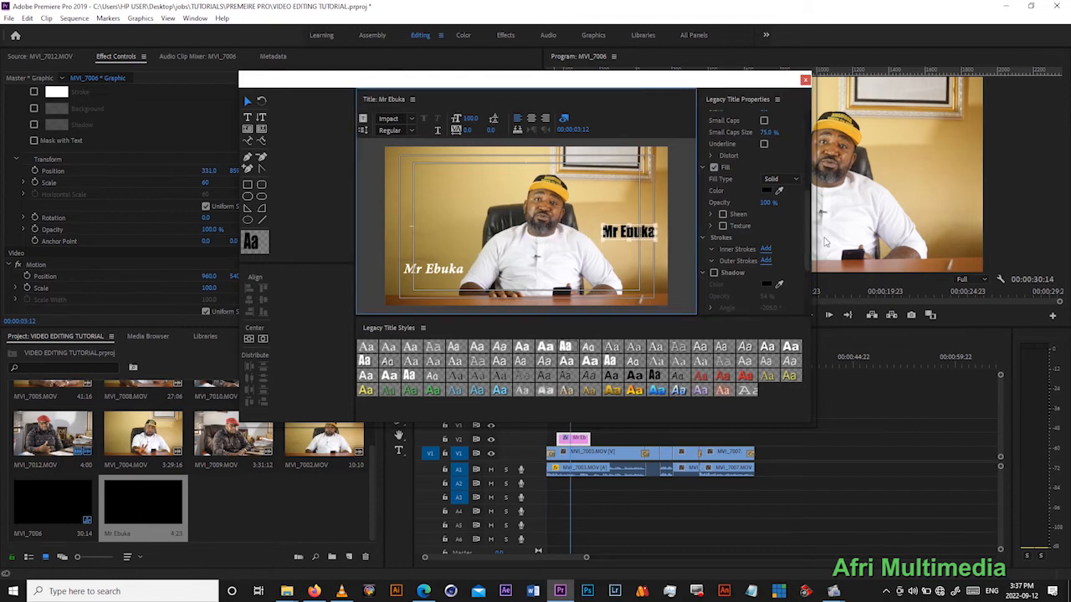
- Add an inner stroke with colour FFFFFF and size 30 to the title text, and move the text closer to the speaker
click(766, 249)
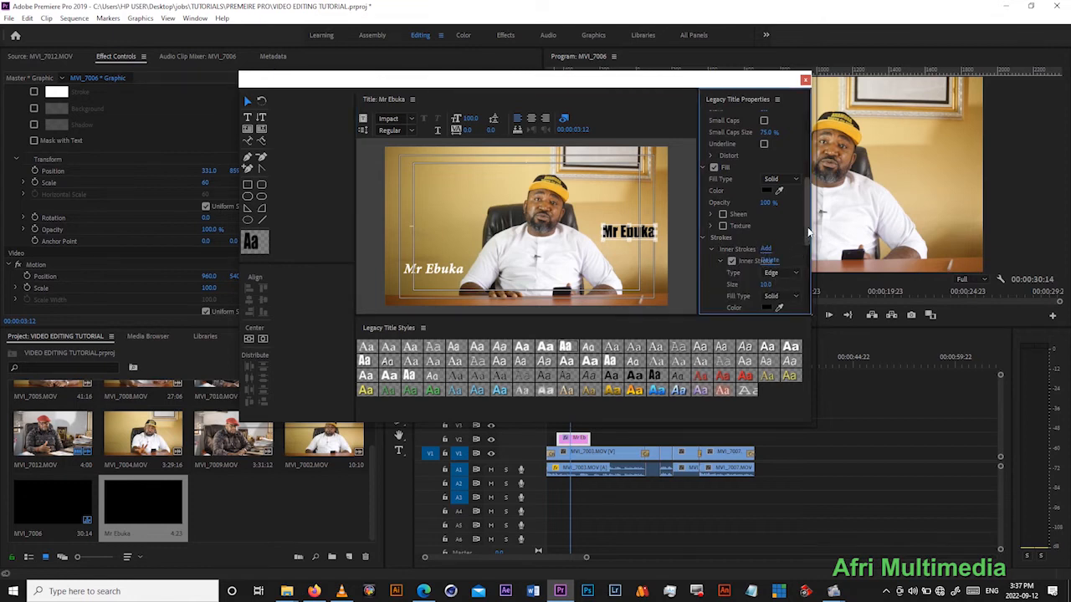
drag(808, 232, 808, 259)
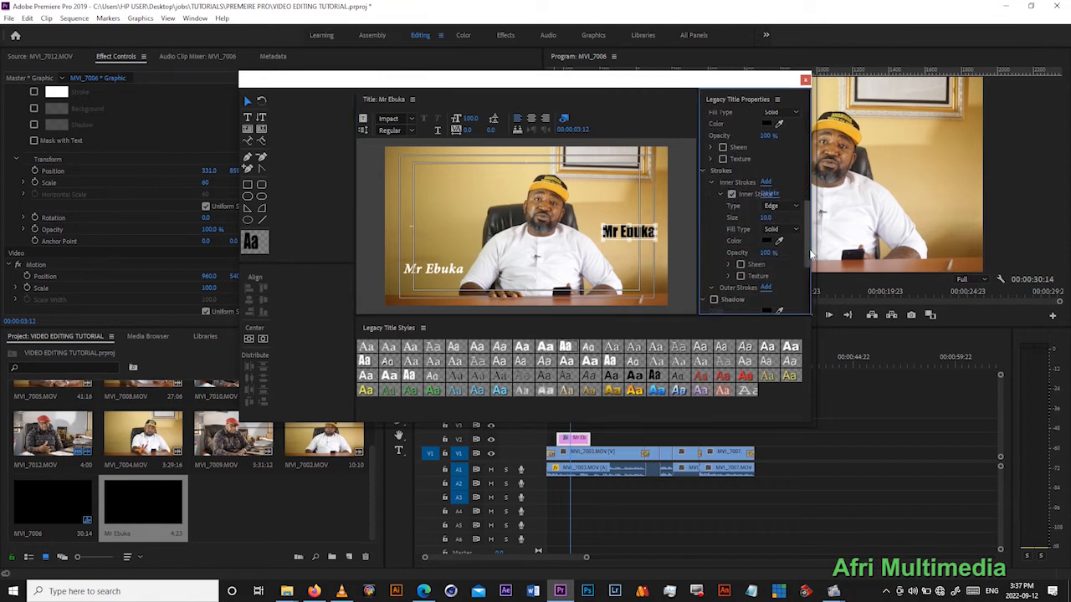
click(766, 240)
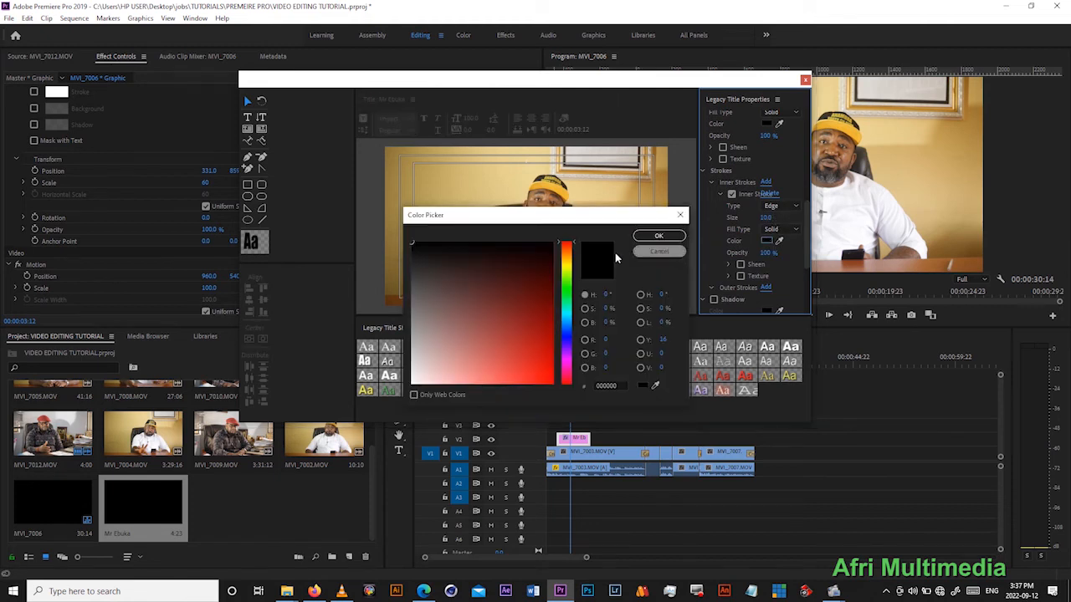
click(412, 385)
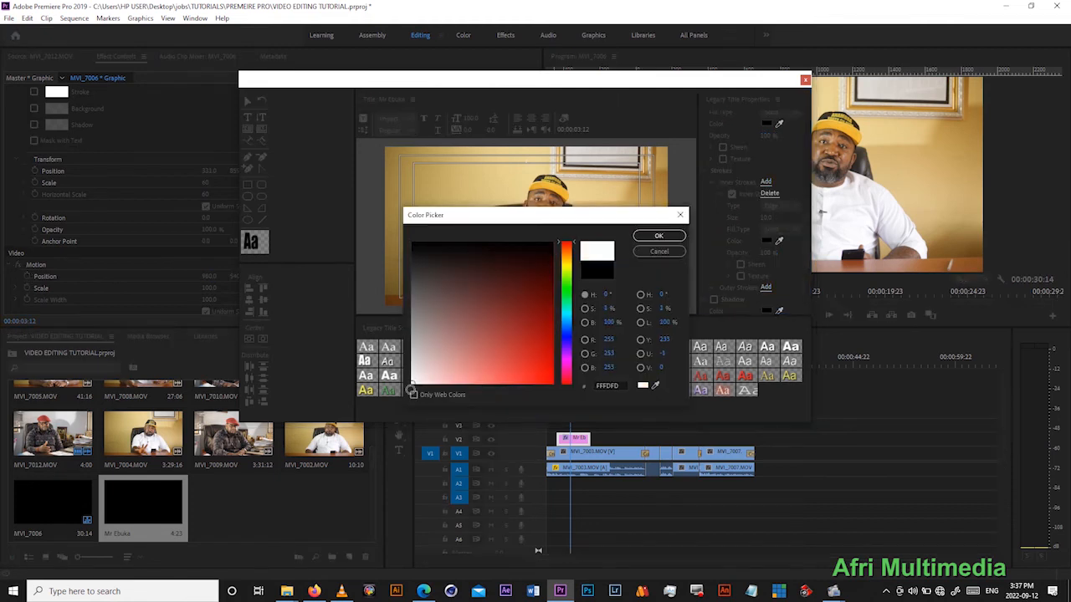
click(652, 238)
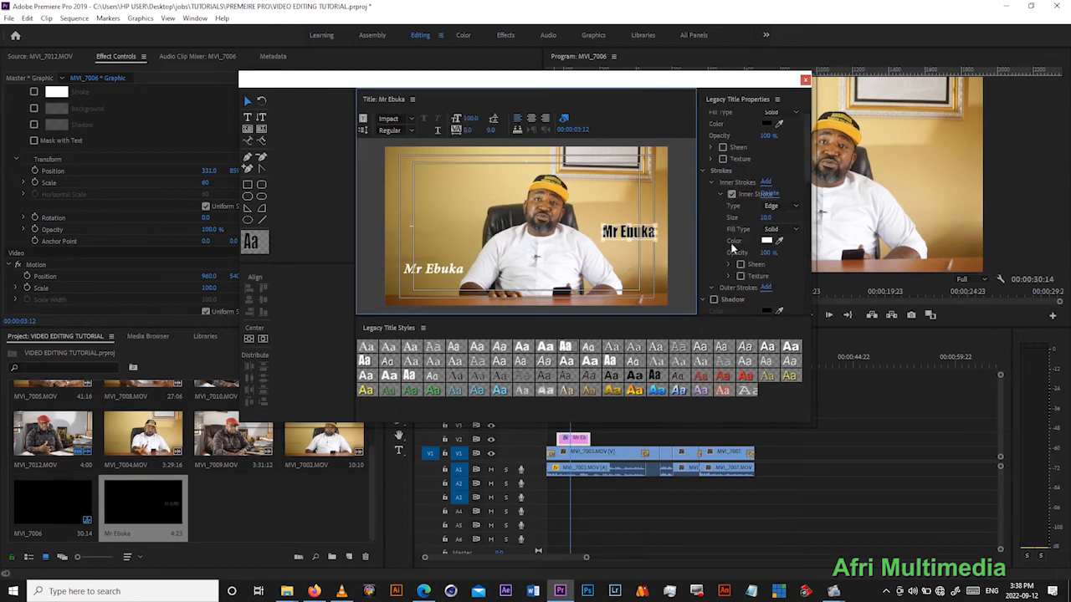
drag(765, 218, 777, 218)
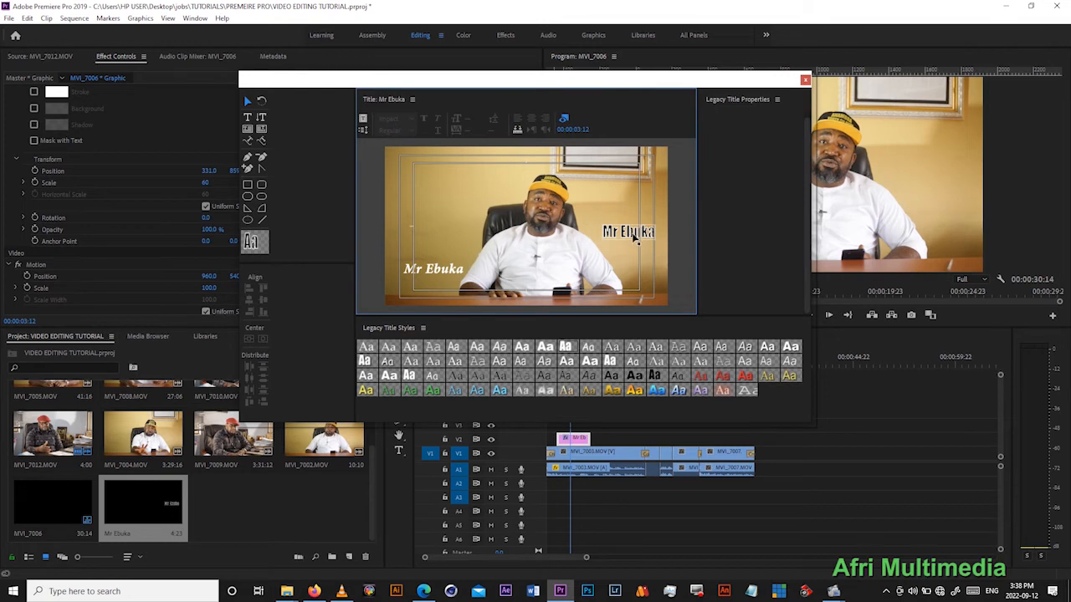
drag(633, 235, 618, 233)
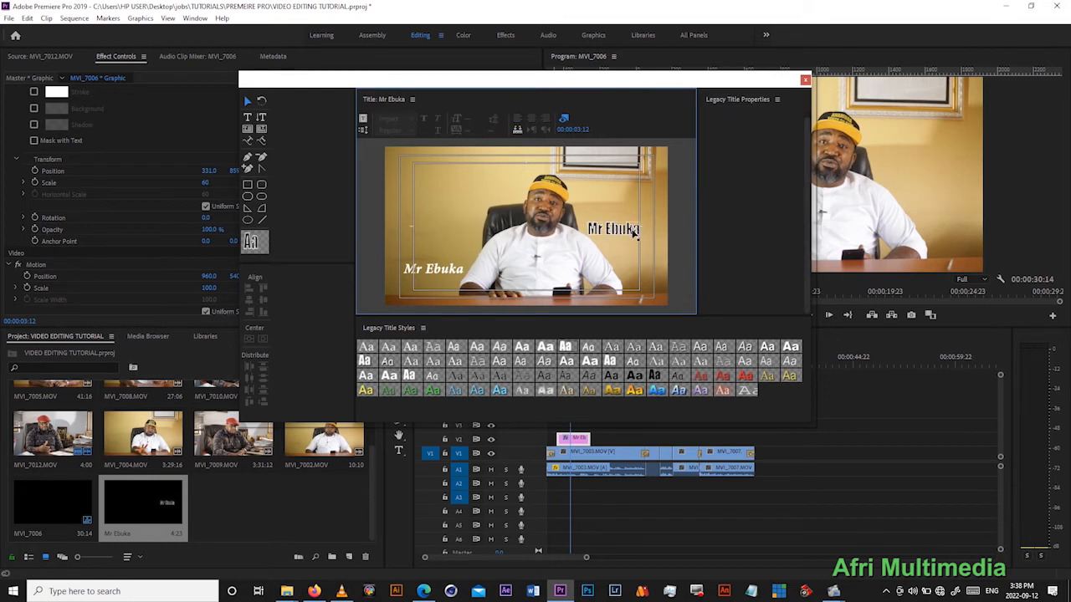
- Try a golden yellow for the title text's inner stroke, and change the stroke colour to black (000000)
click(768, 244)
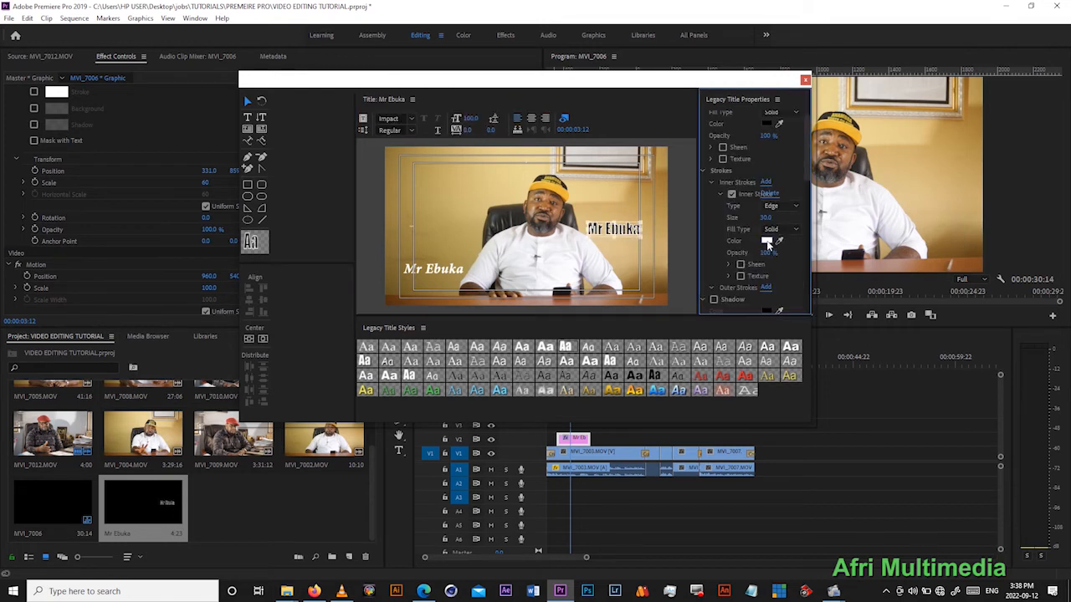
click(566, 263)
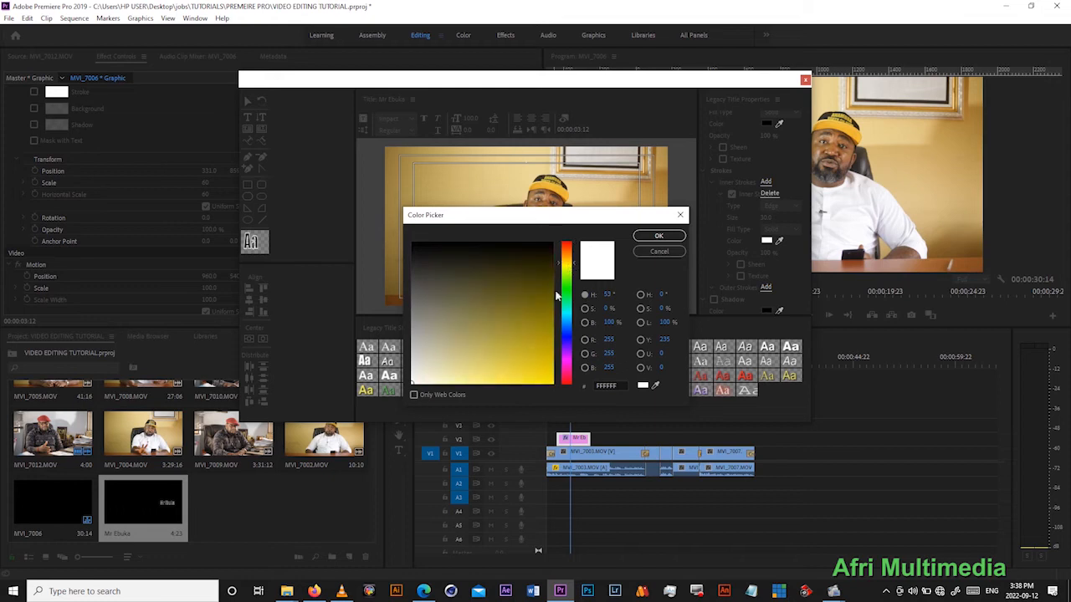
click(531, 352)
click(677, 236)
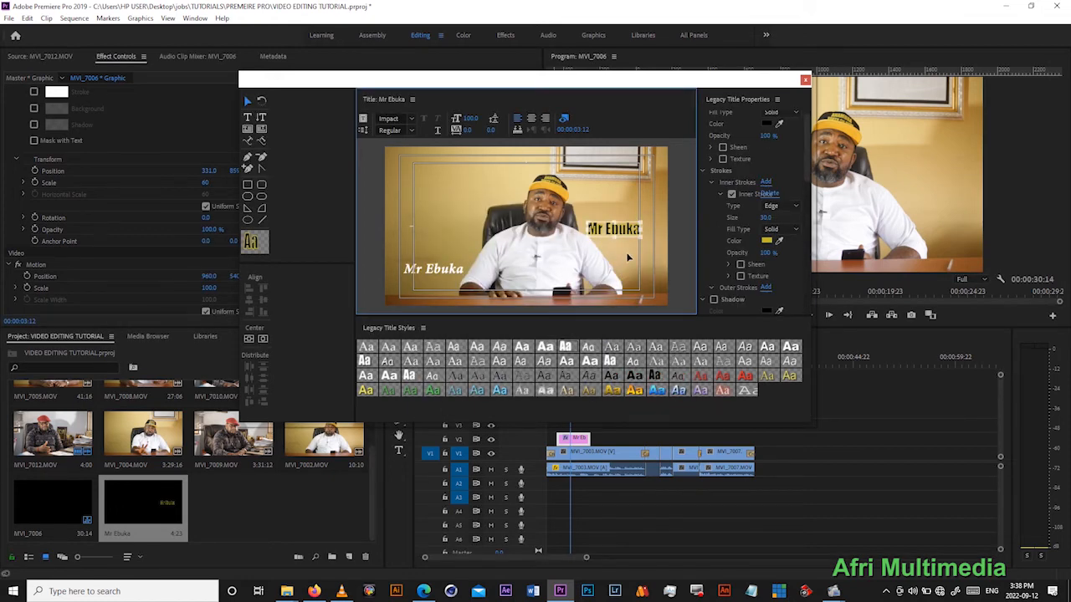
click(767, 241)
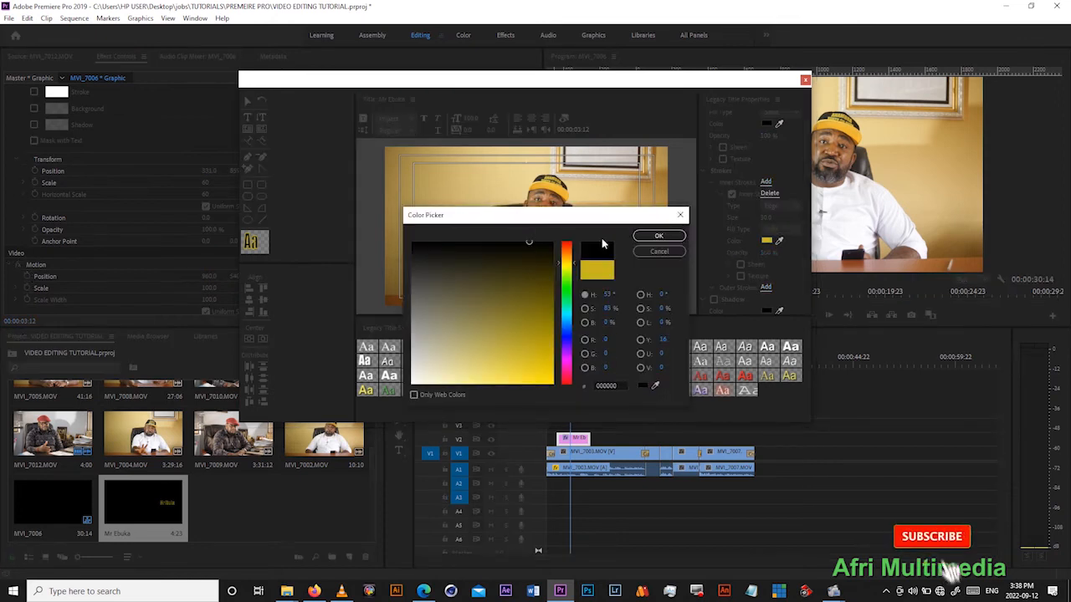
click(644, 237)
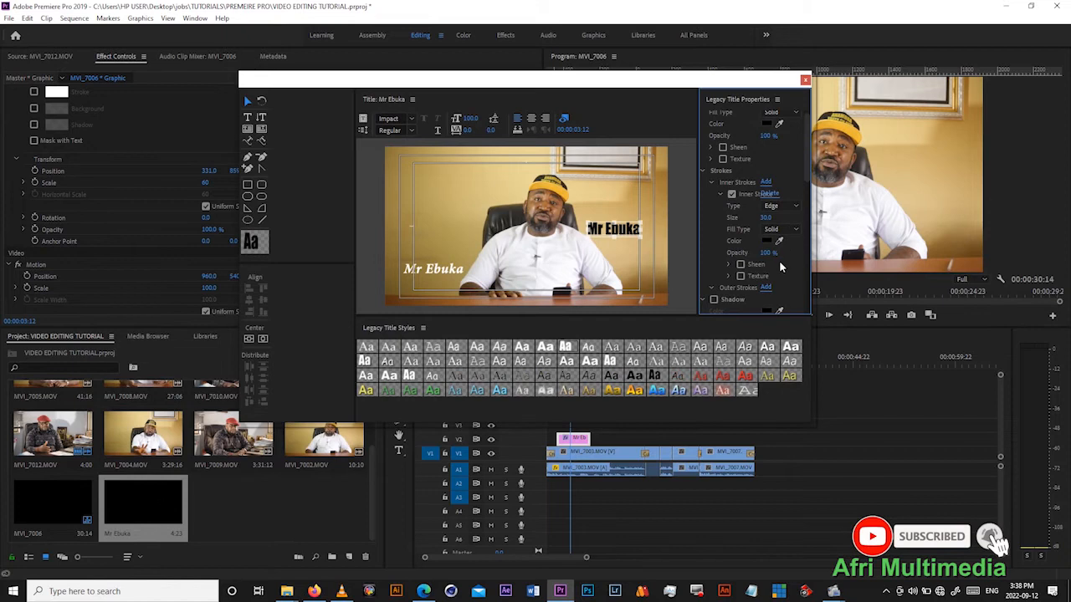
- Set the title text's fill colour to yellow-green C8E216
scroll(808, 172, up, 5)
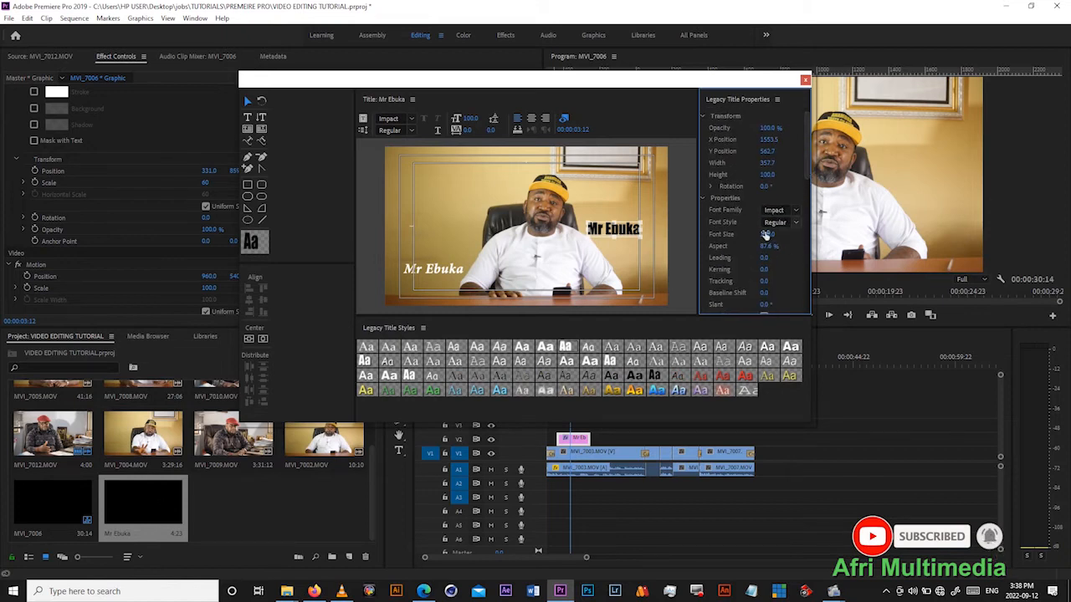
scroll(809, 169, down, 5)
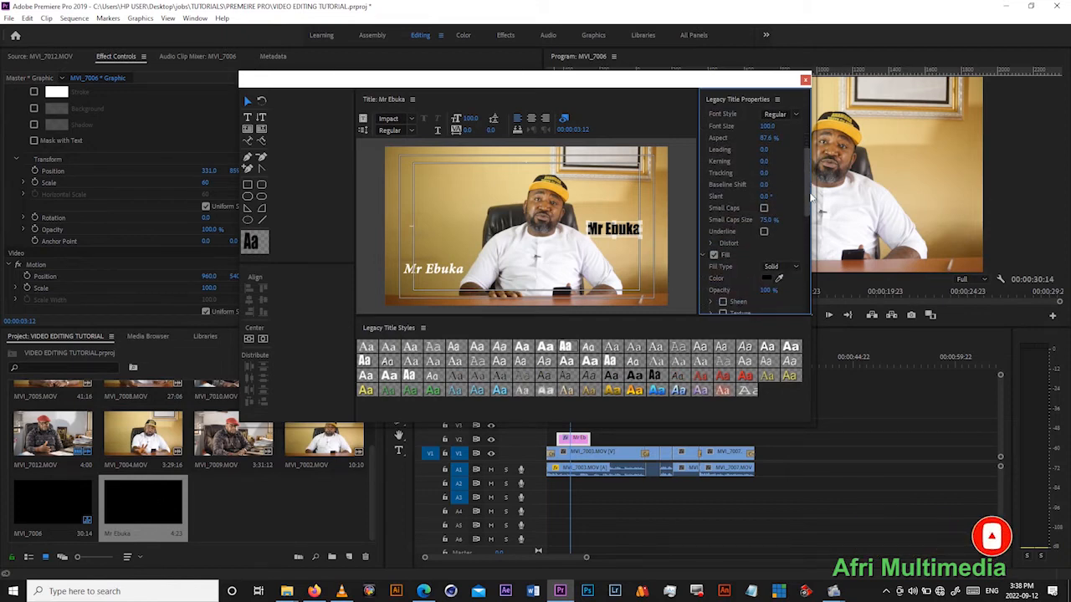
click(768, 221)
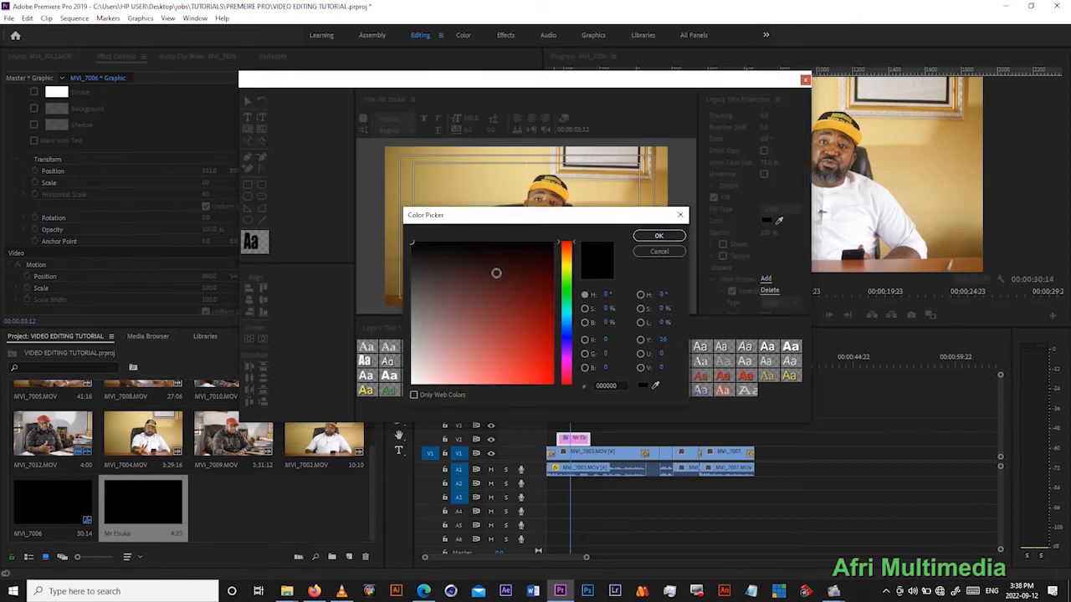
click(543, 313)
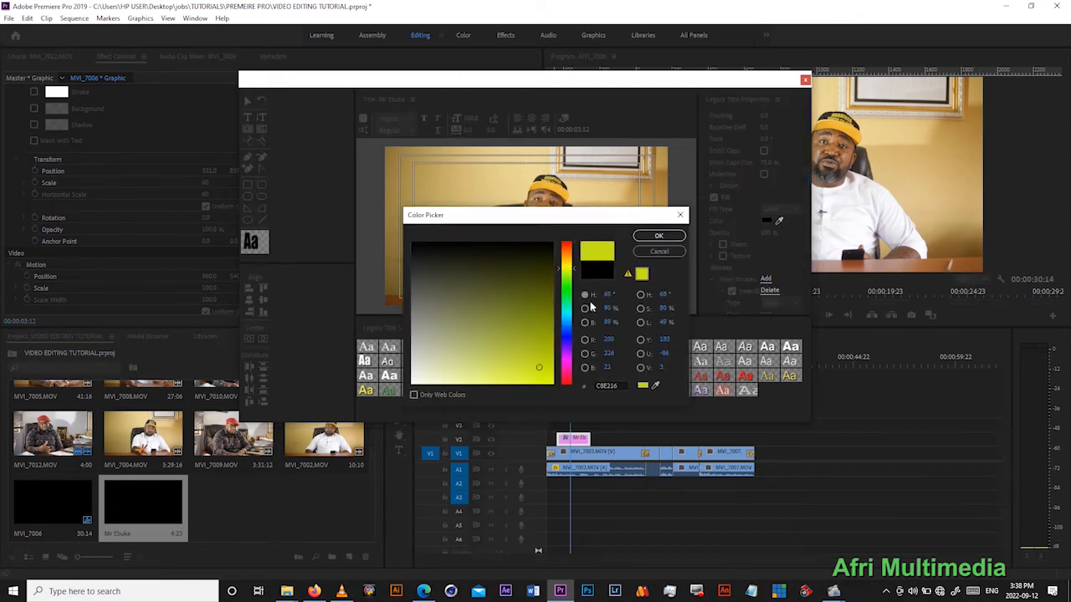
click(659, 235)
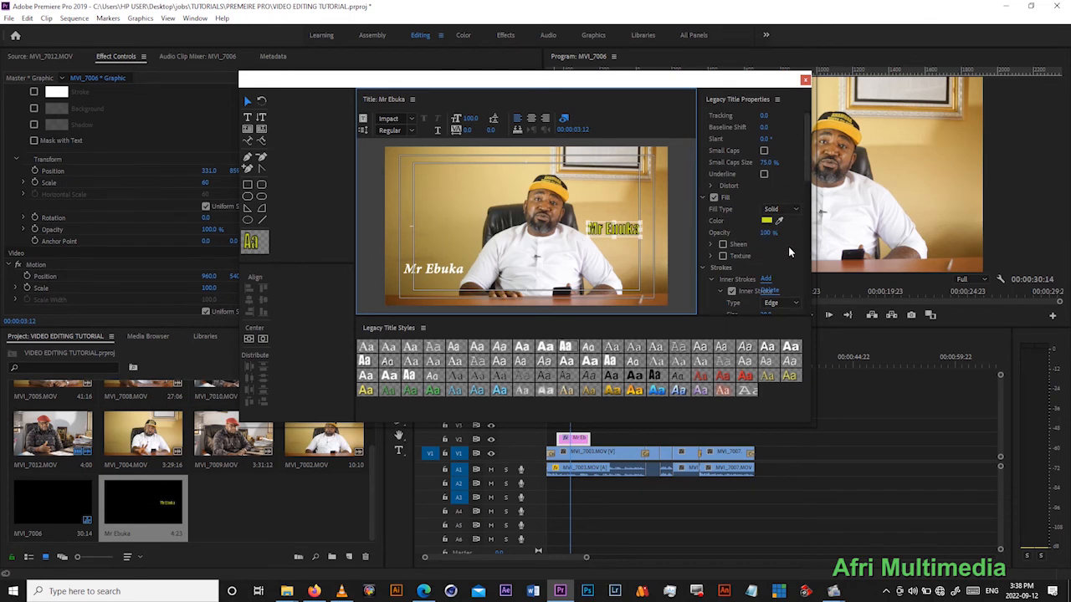
- Reduce the title text's inner stroke size to 0, disable the stroke and collapse its settings
scroll(757, 237, up, 3)
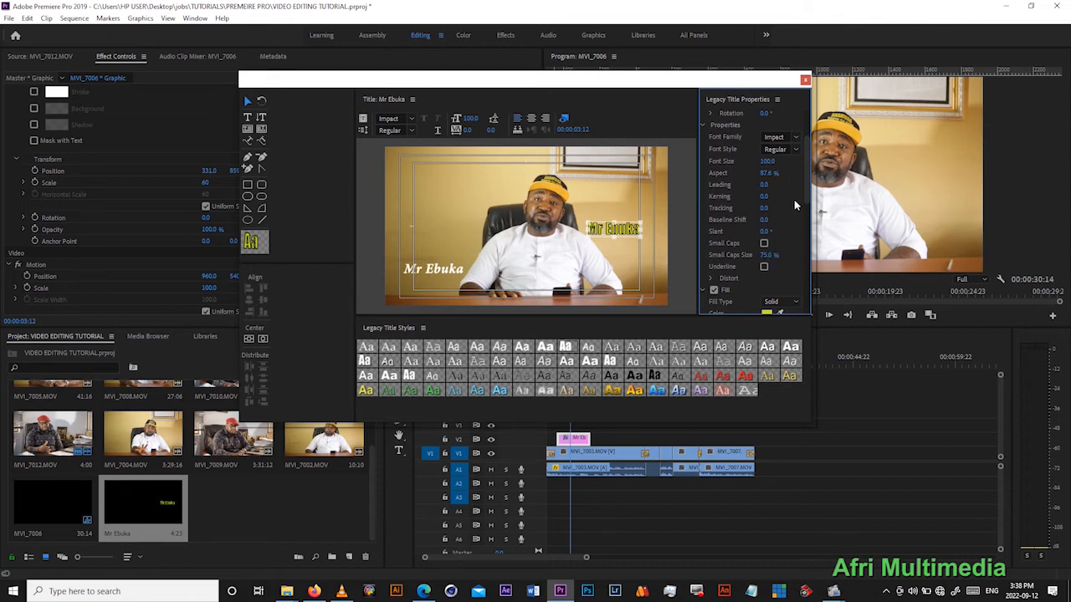
scroll(800, 226, down, 5)
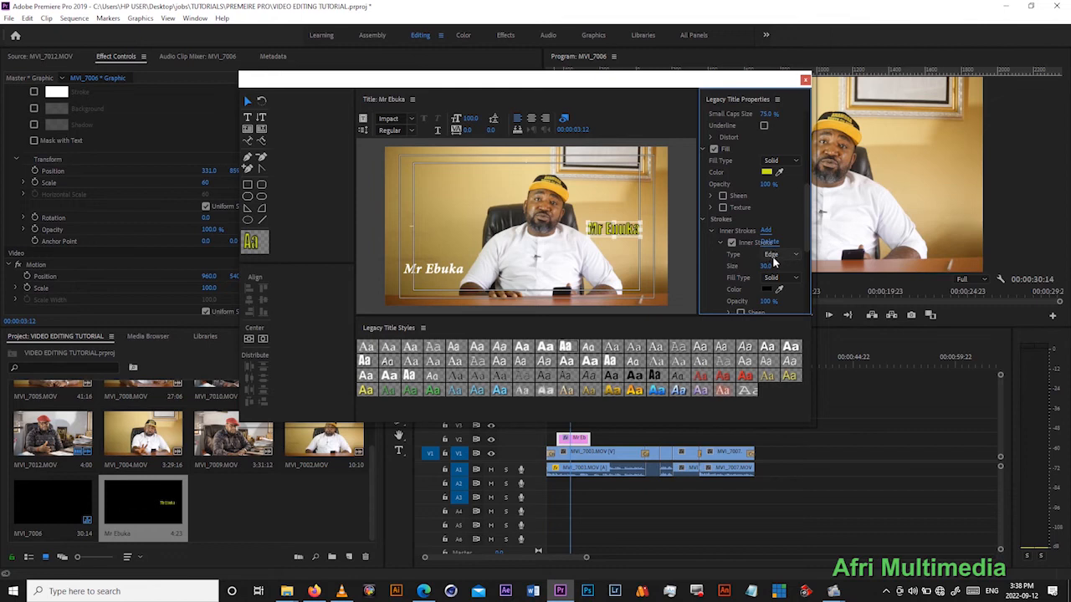
drag(766, 267, 739, 267)
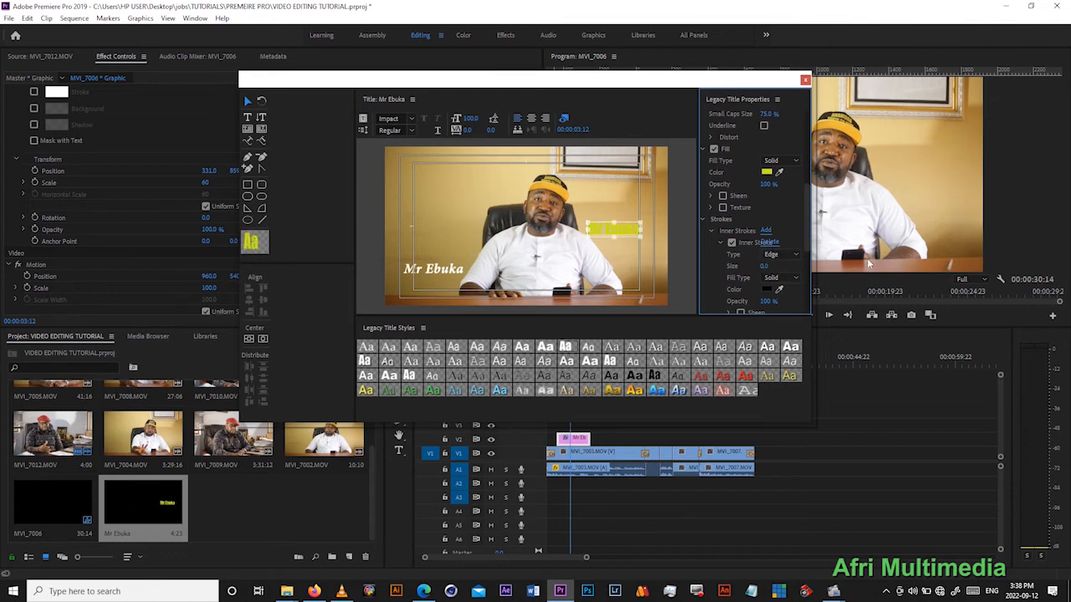
click(792, 255)
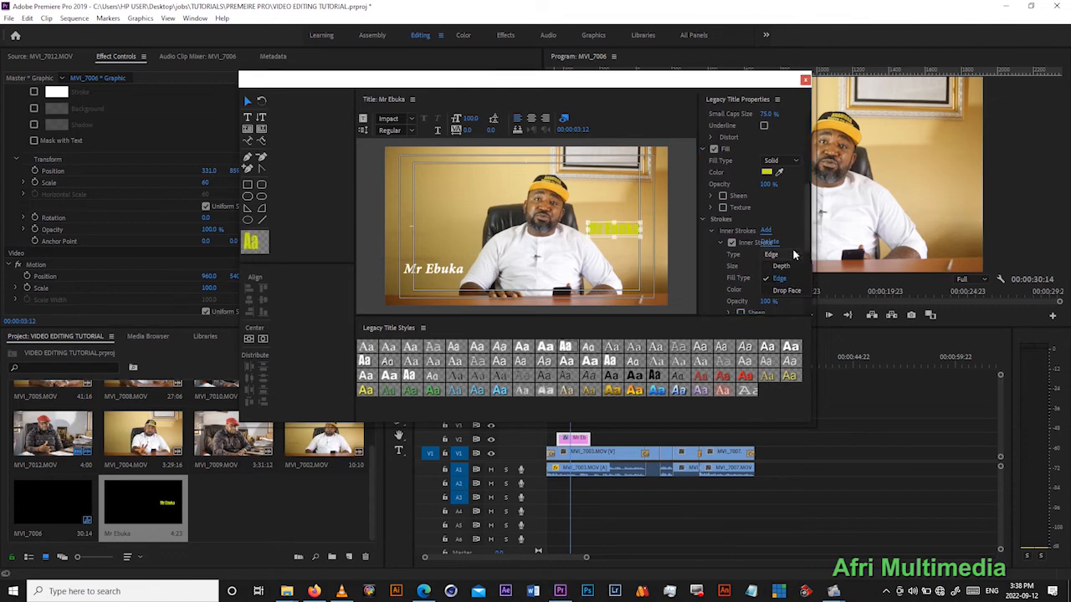
click(792, 254)
click(731, 243)
click(721, 243)
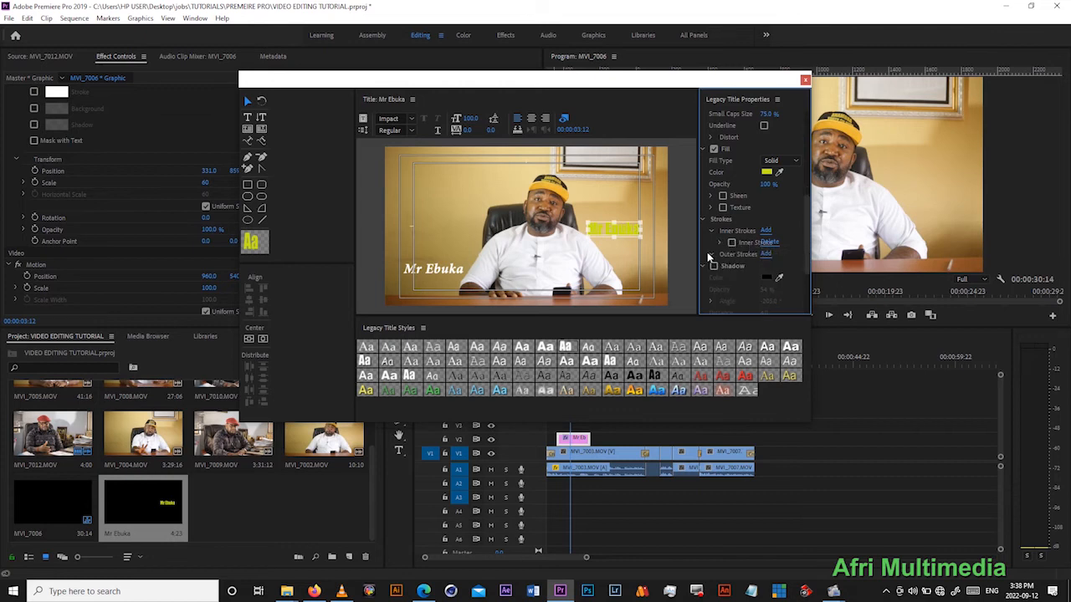
- Add an outer stroke of type Edge with size 15 to the title text
click(766, 253)
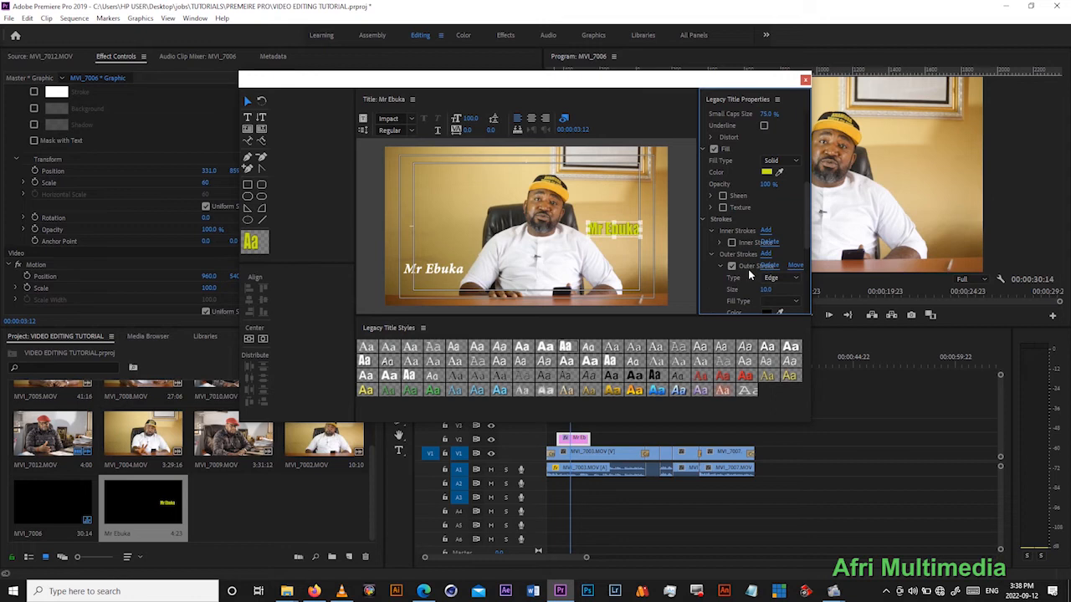
drag(807, 223, 808, 245)
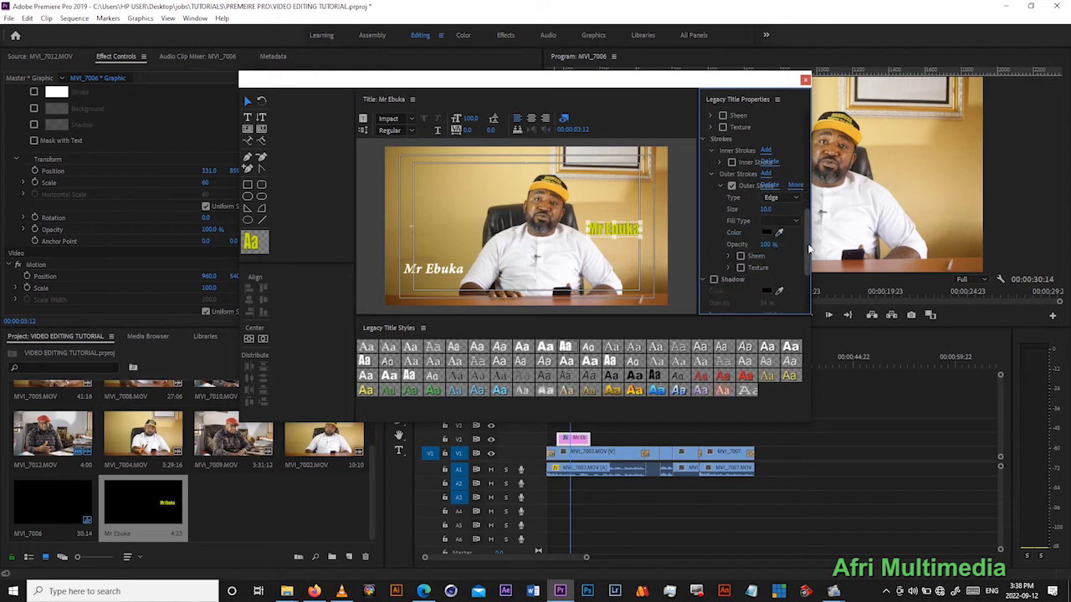
click(763, 209)
click(631, 244)
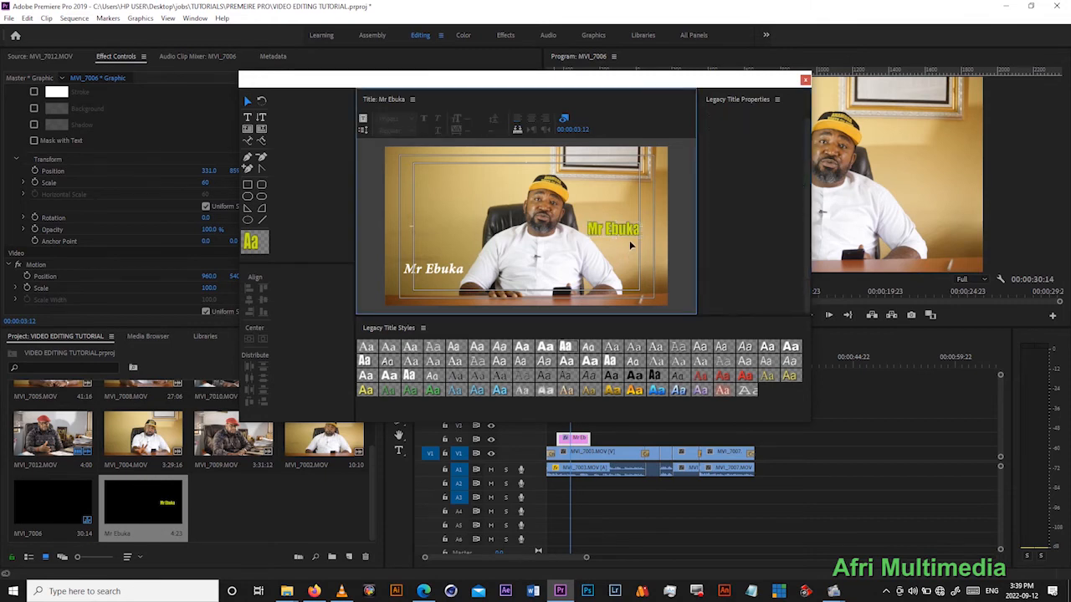
- Move the title text to the lower-left area of the frame, just above the white italic name text
drag(621, 227, 441, 254)
click(623, 209)
click(624, 238)
click(456, 228)
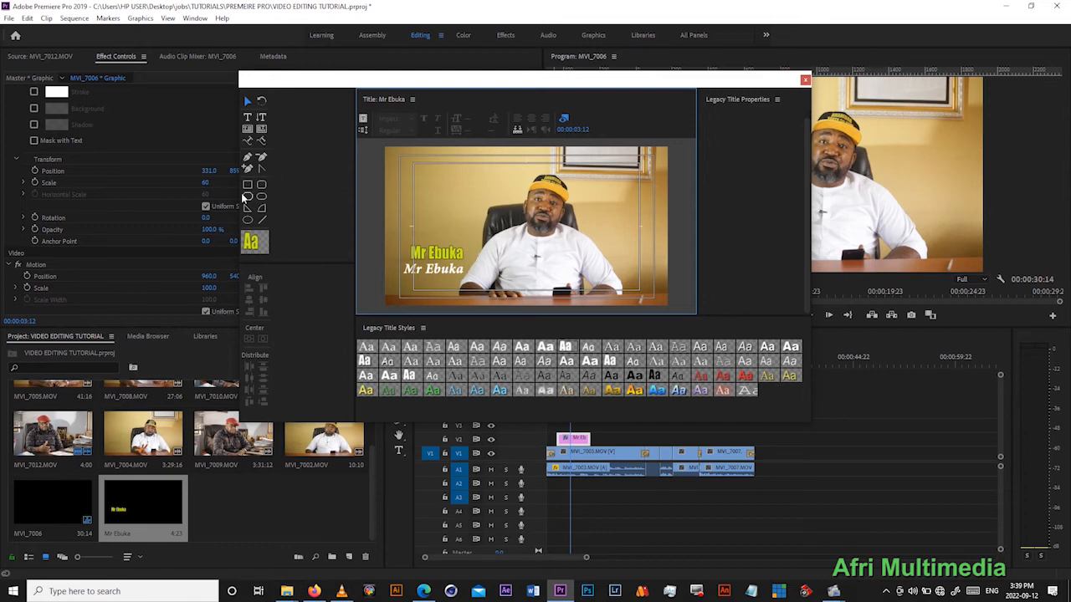
mouse_move(456, 253)
mouse_down()
mouse_move(627, 266)
mouse_move(445, 257)
mouse_up()
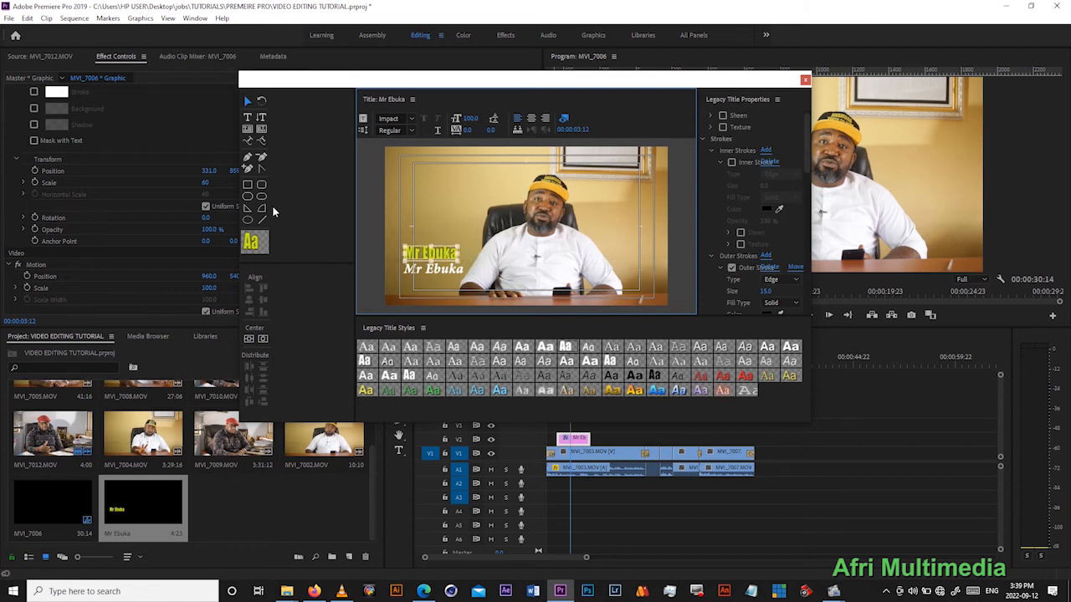
- Draw a rectangle about 505 by 115 over the title text and fill it with teal 22BEBC
click(247, 185)
drag(391, 241, 471, 261)
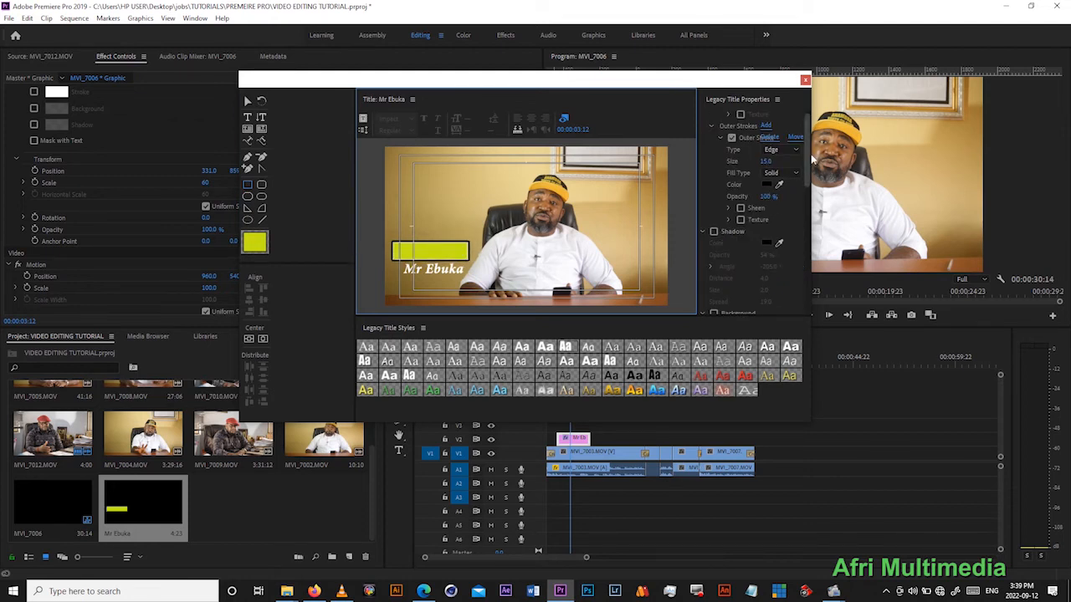
scroll(810, 153, up, 5)
click(766, 256)
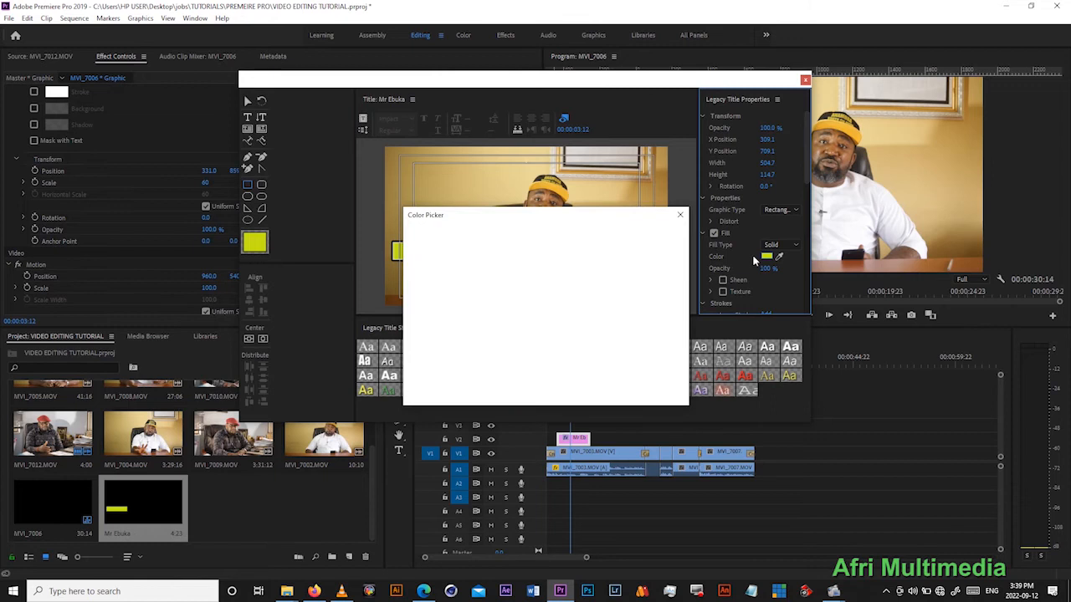
drag(449, 365, 421, 376)
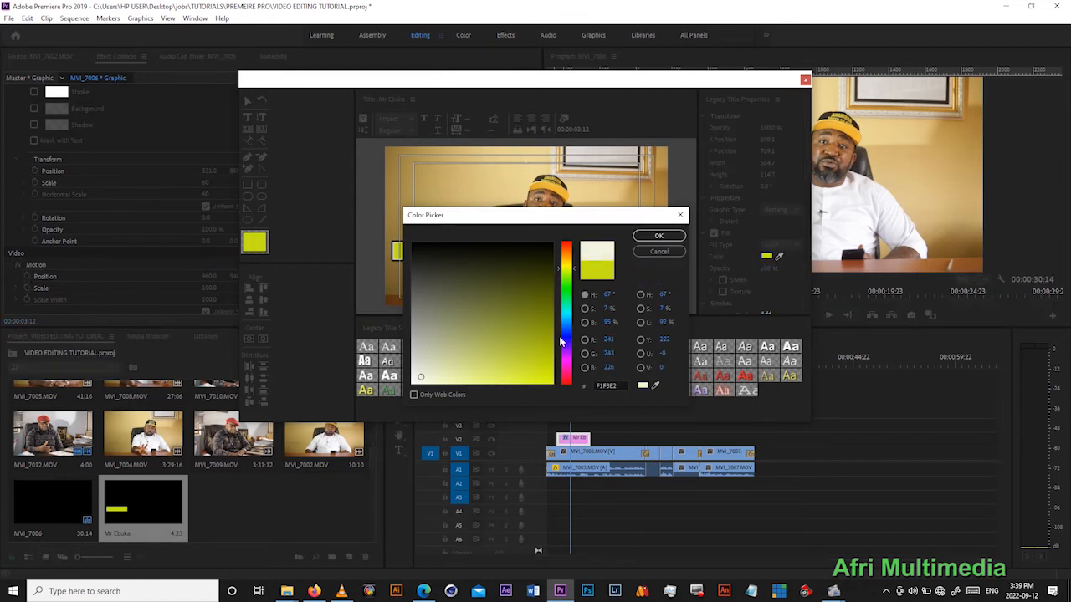
drag(568, 328, 568, 314)
click(527, 347)
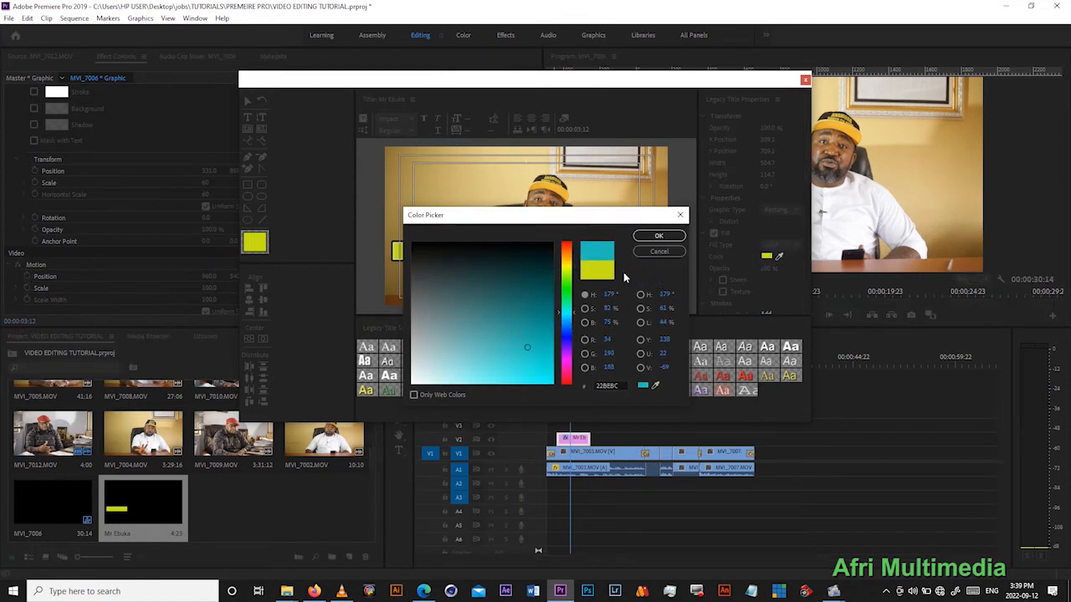
click(658, 236)
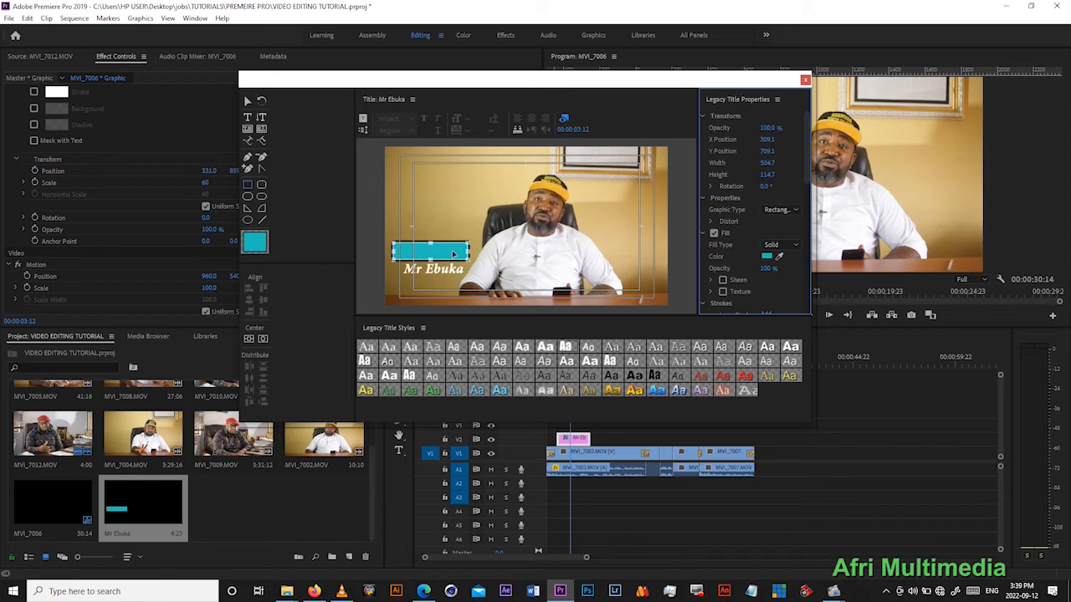
- Arrange the teal rectangle behind the title text and nudge the text slightly upward within it
right_click(454, 254)
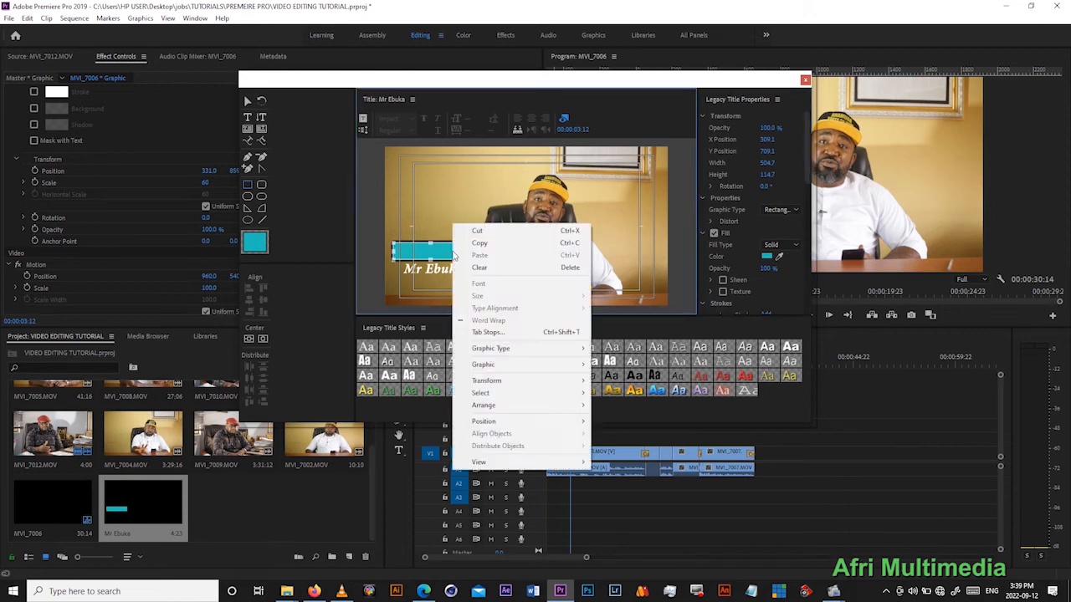
mouse_move(563, 406)
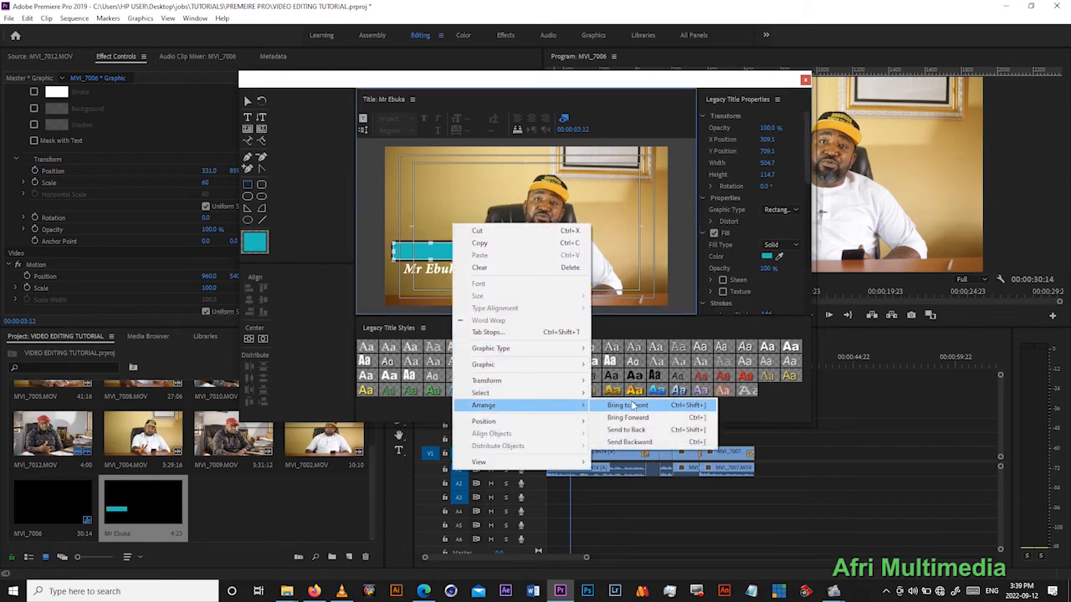
click(634, 437)
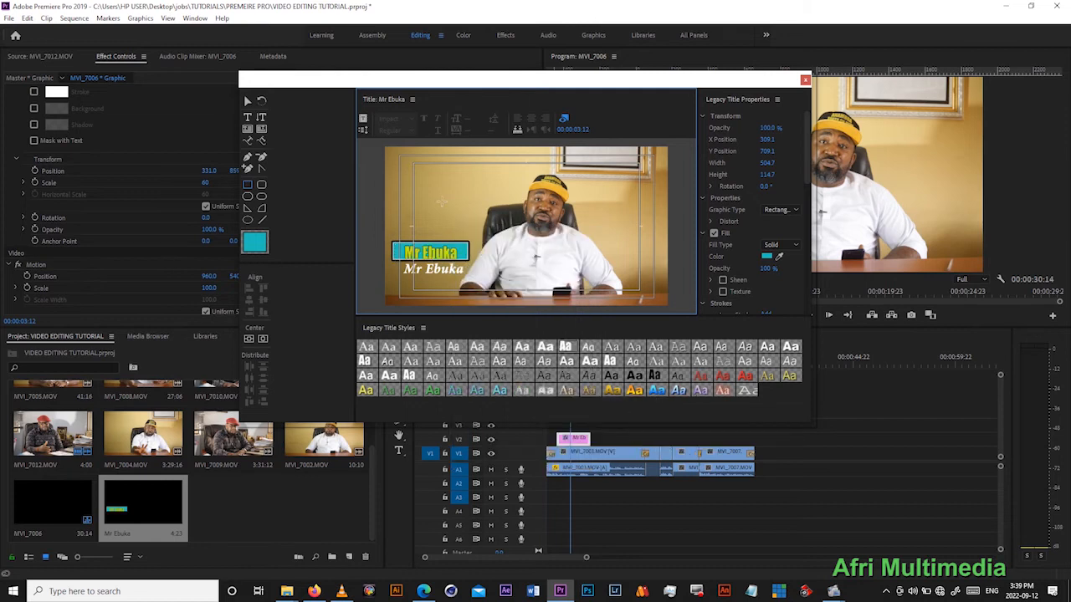
click(247, 101)
click(458, 253)
drag(458, 253, 458, 248)
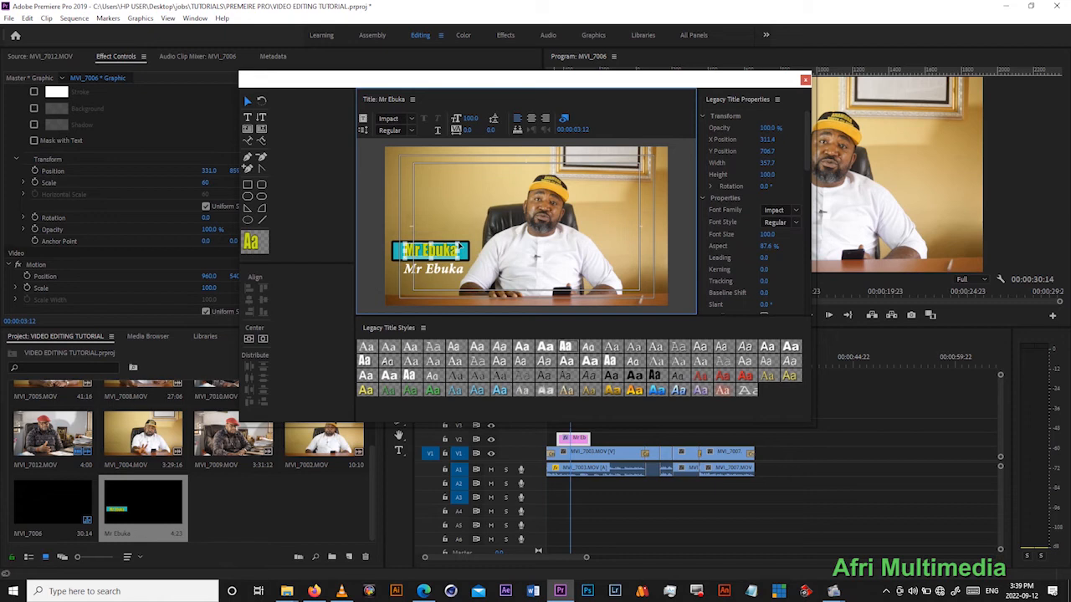
- Disable the outer stroke on the teal rectangle and deselect it
click(467, 245)
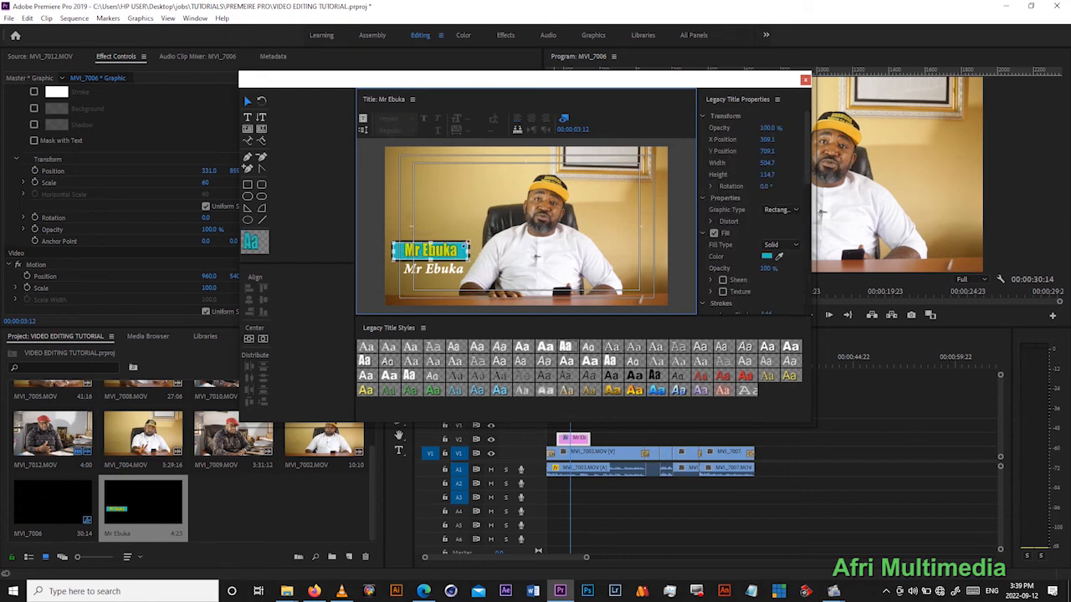
scroll(799, 222, down, 5)
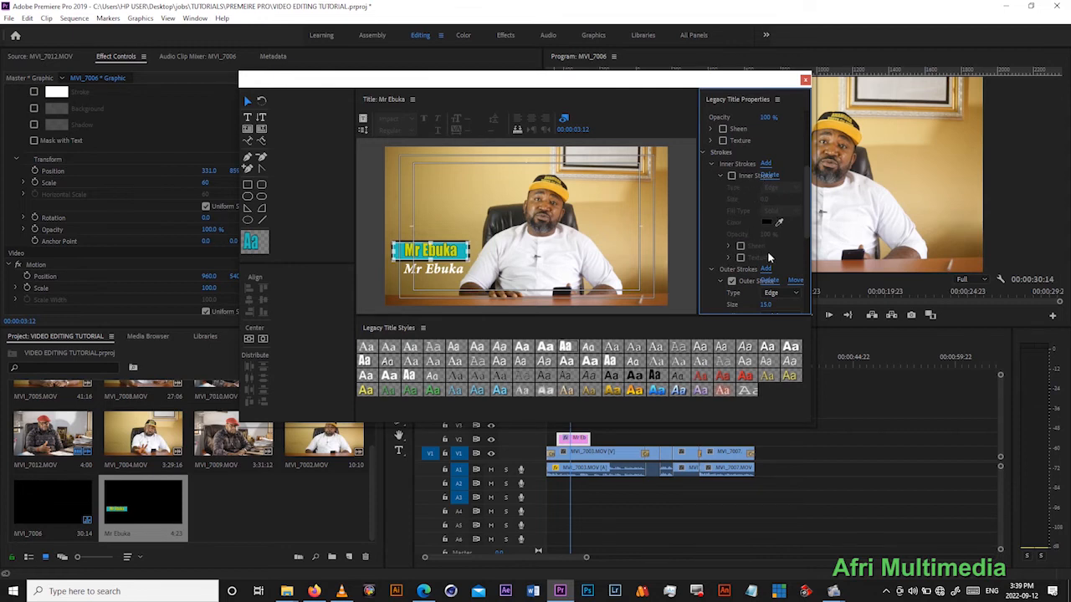
scroll(770, 257, down, 1)
click(732, 273)
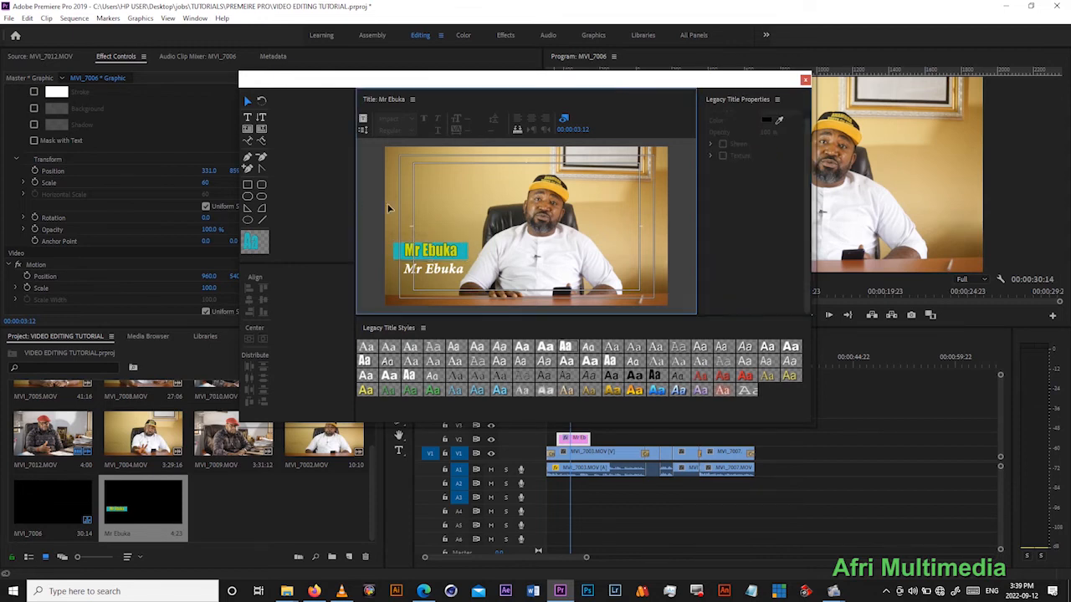
click(460, 266)
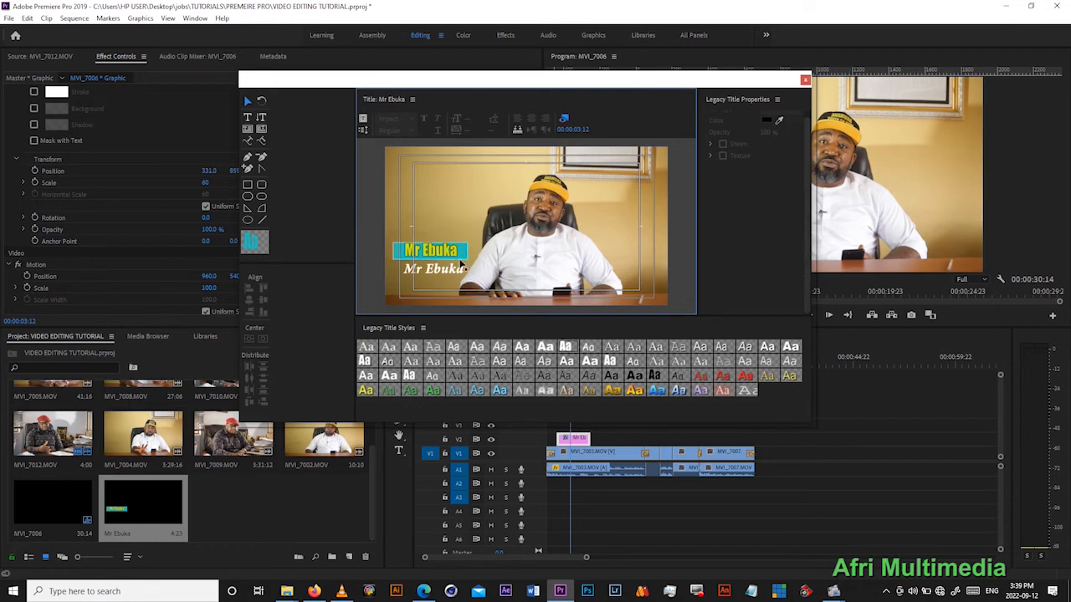
click(463, 260)
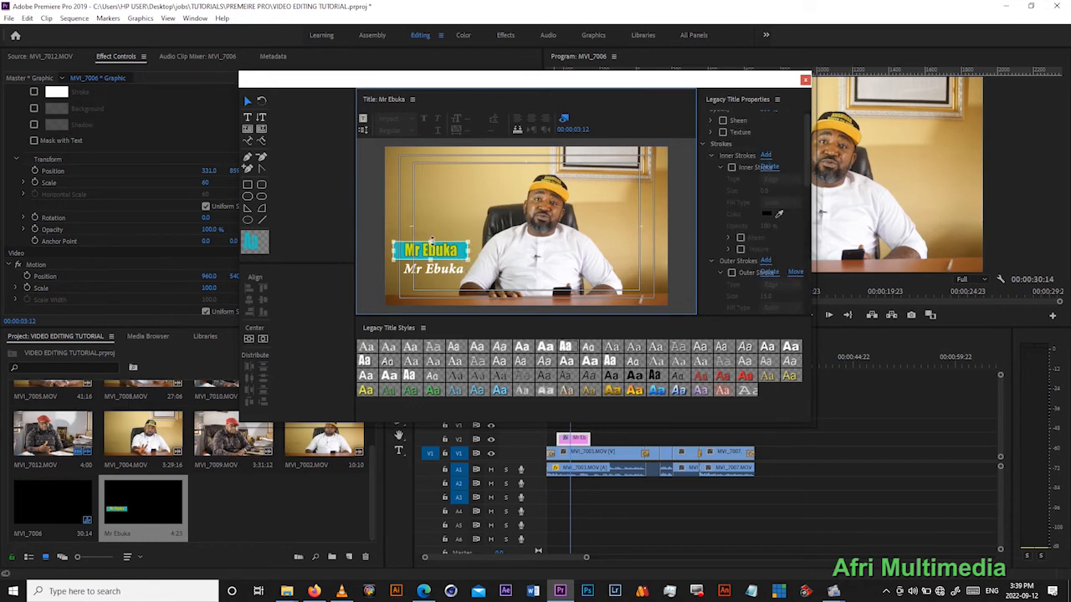
click(445, 209)
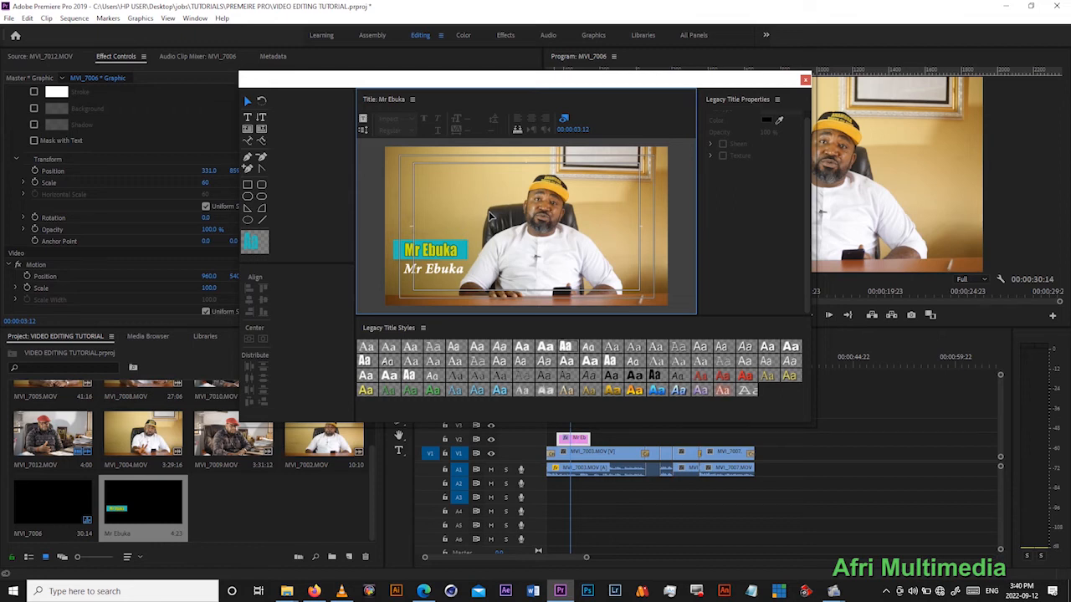
- Close the title editor and place the legacy title on track V3, directly above the existing text clip
click(804, 79)
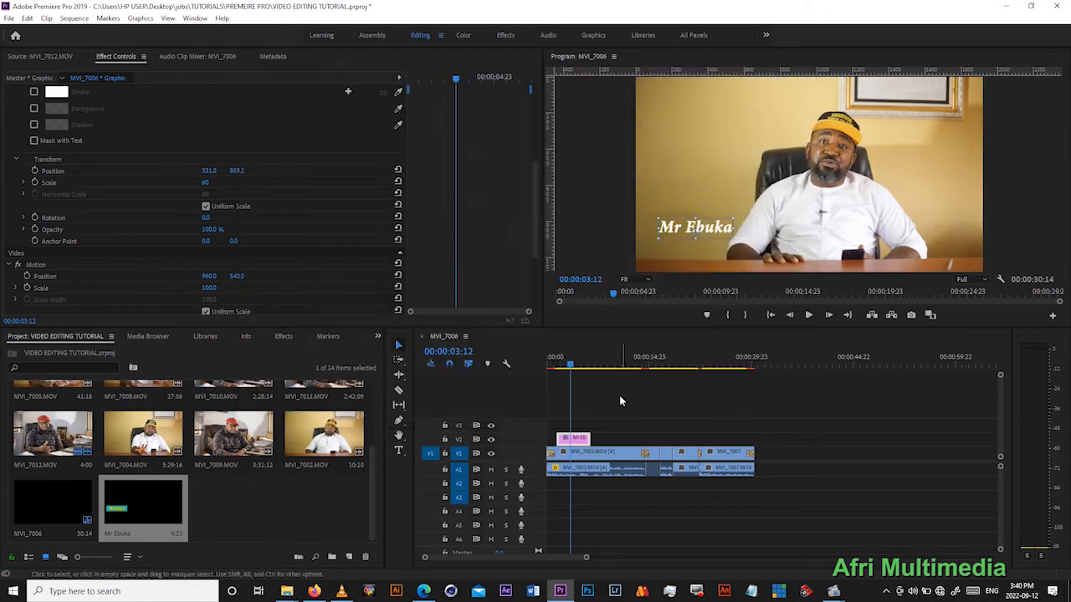
drag(570, 364, 565, 368)
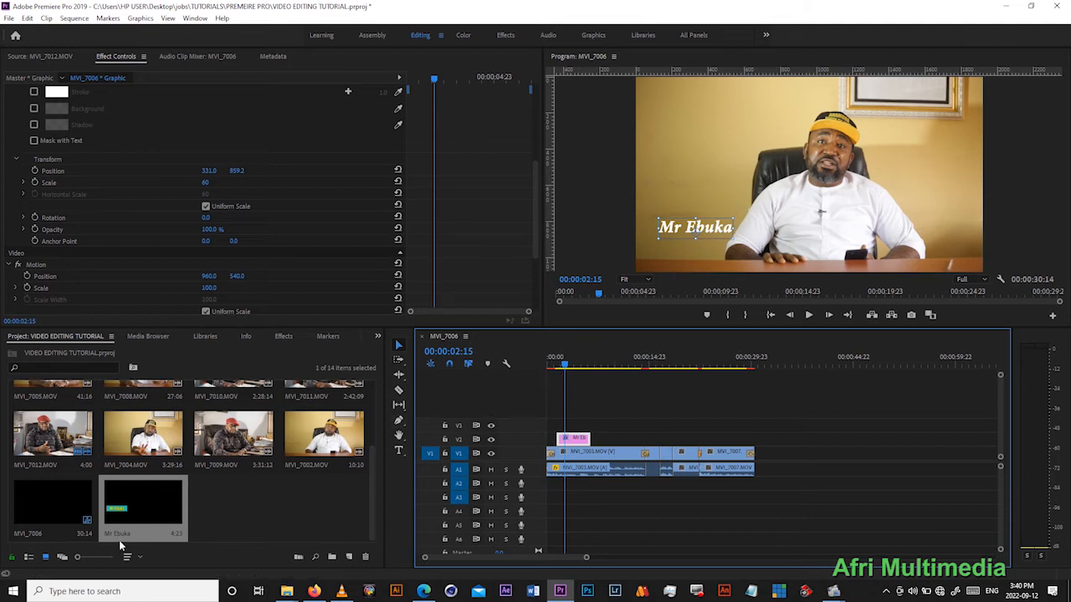
drag(129, 508, 574, 428)
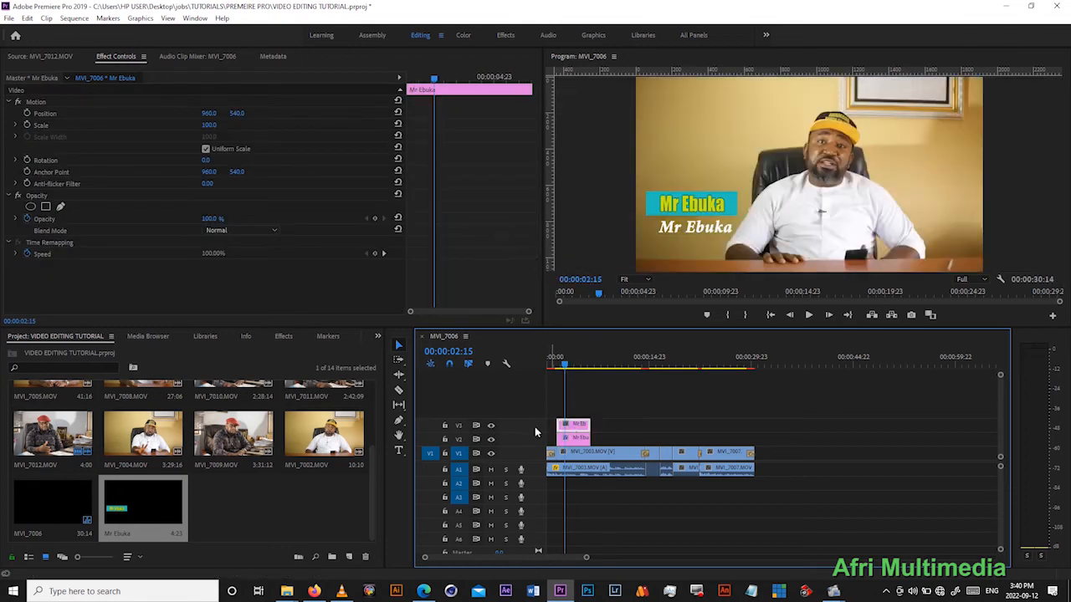
click(569, 438)
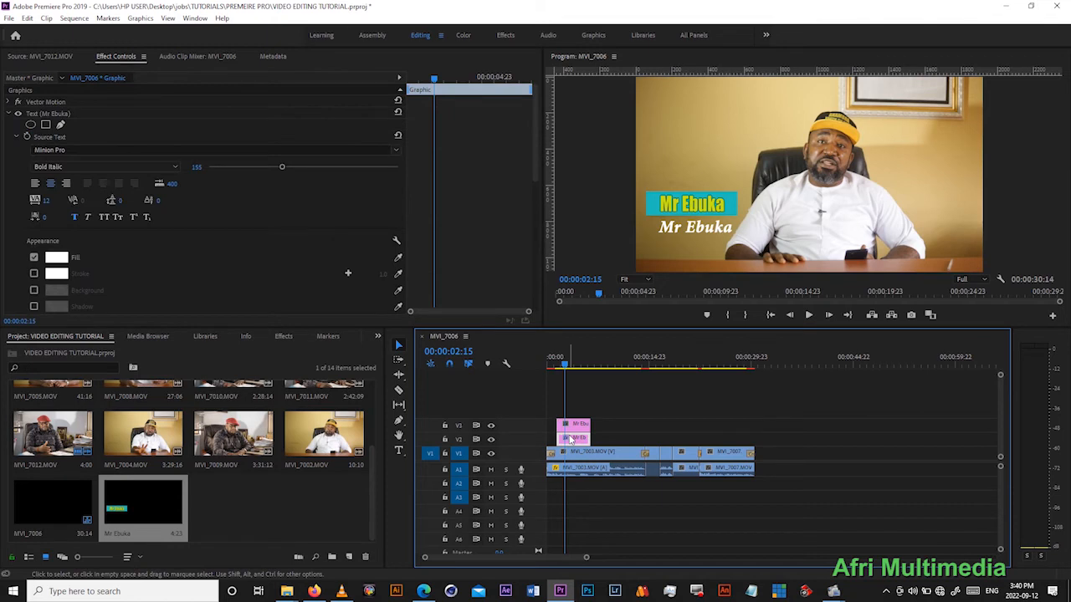
- Play the opening from about 00:00:01:05 to review both name titles, and save the project
drag(565, 365, 554, 366)
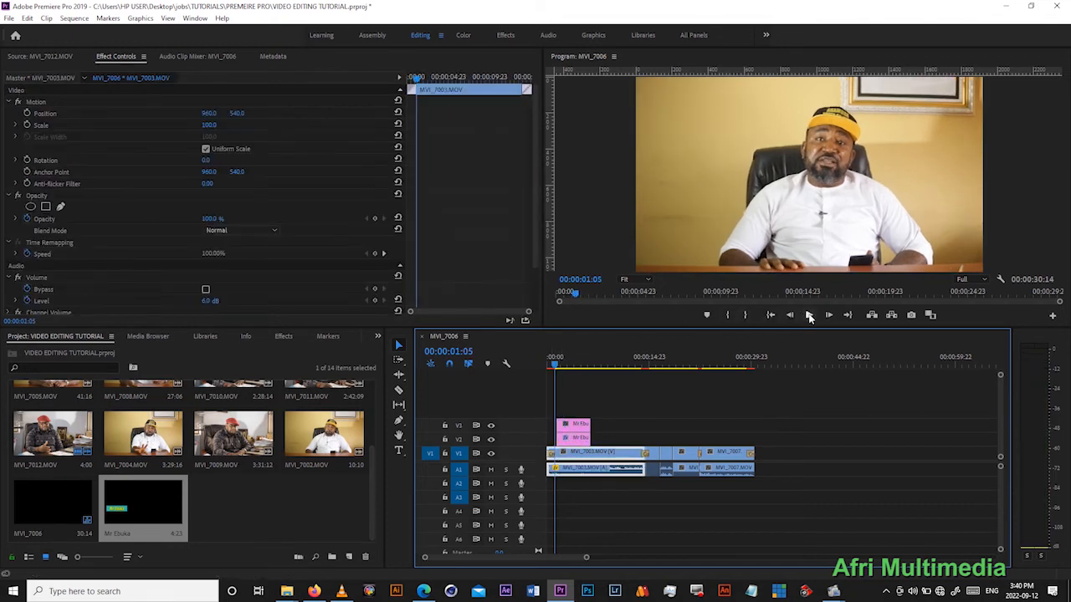
click(808, 315)
click(809, 317)
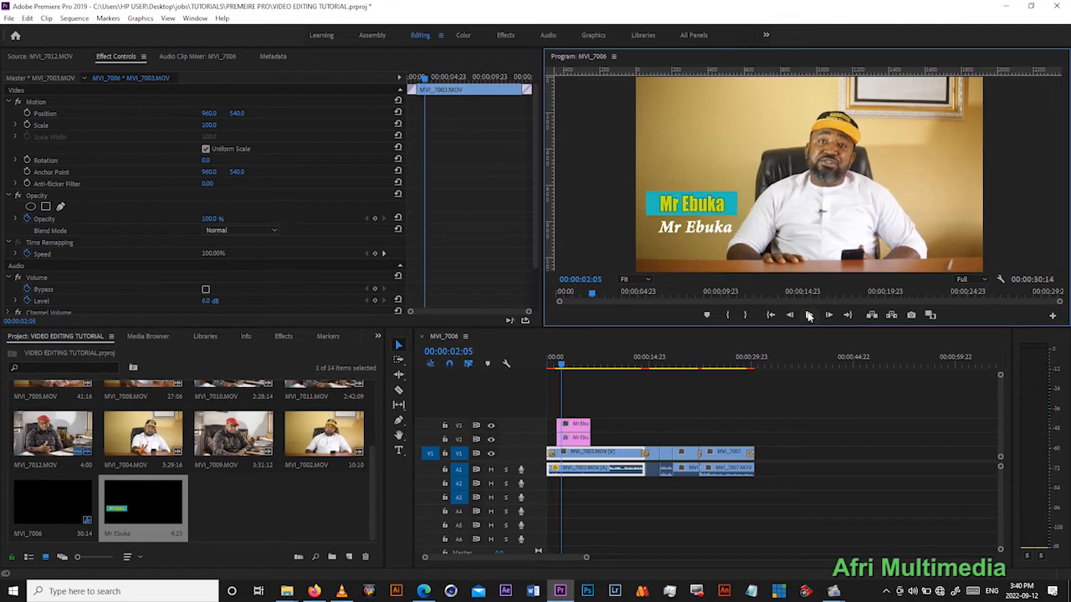
key(ctrl+s)
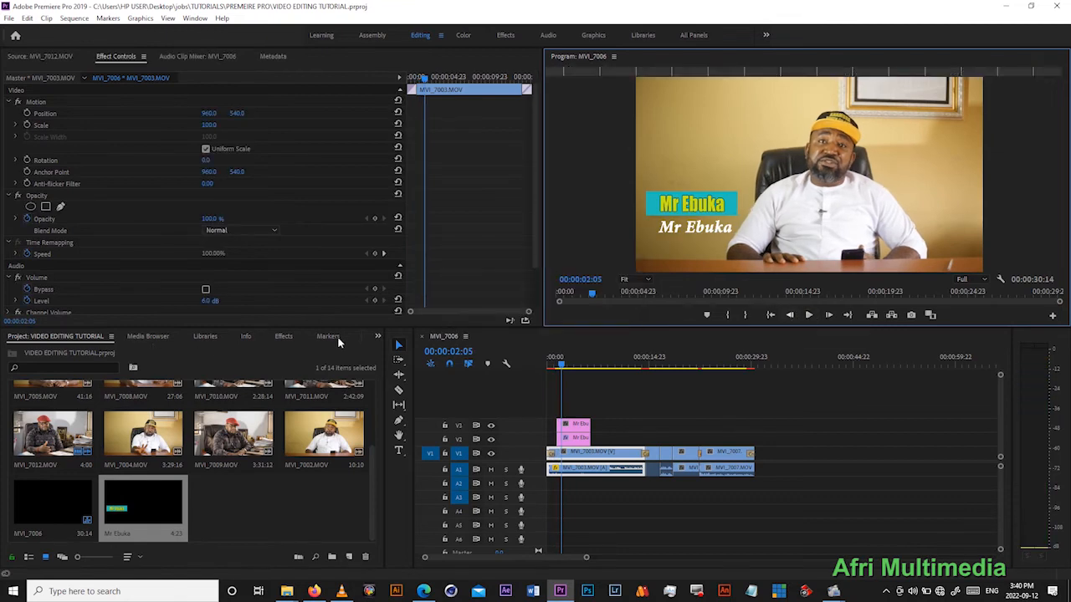
- Apply the Cross Zoom video transition to the start of the legacy title clip on track V3
click(288, 337)
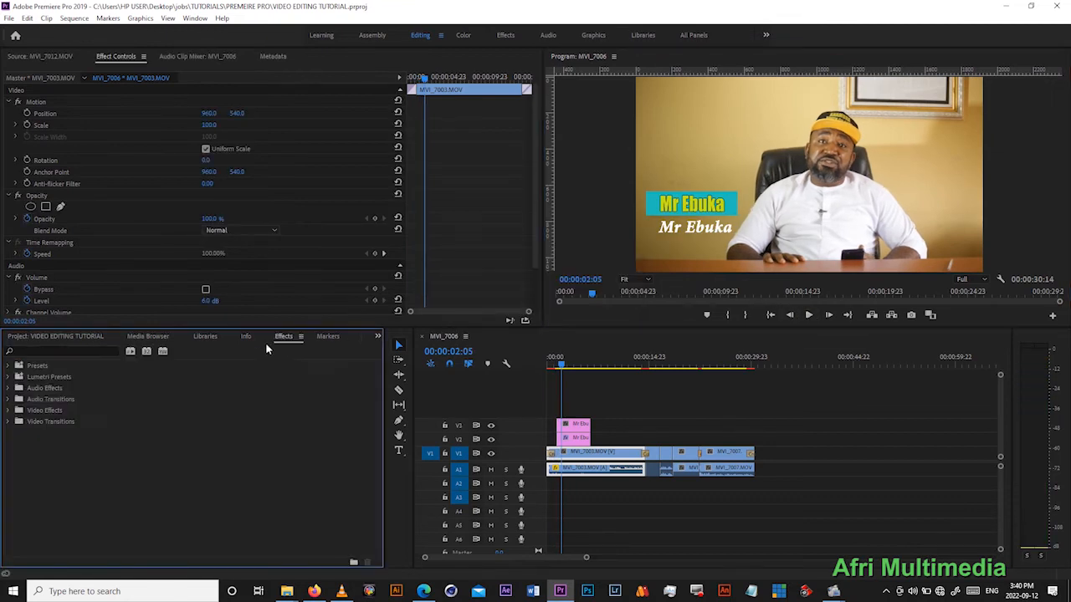
click(9, 422)
drag(46, 542, 560, 427)
- Play the start of the sequence repeatedly to examine the Cross Zoom transition on the legacy title
click(553, 358)
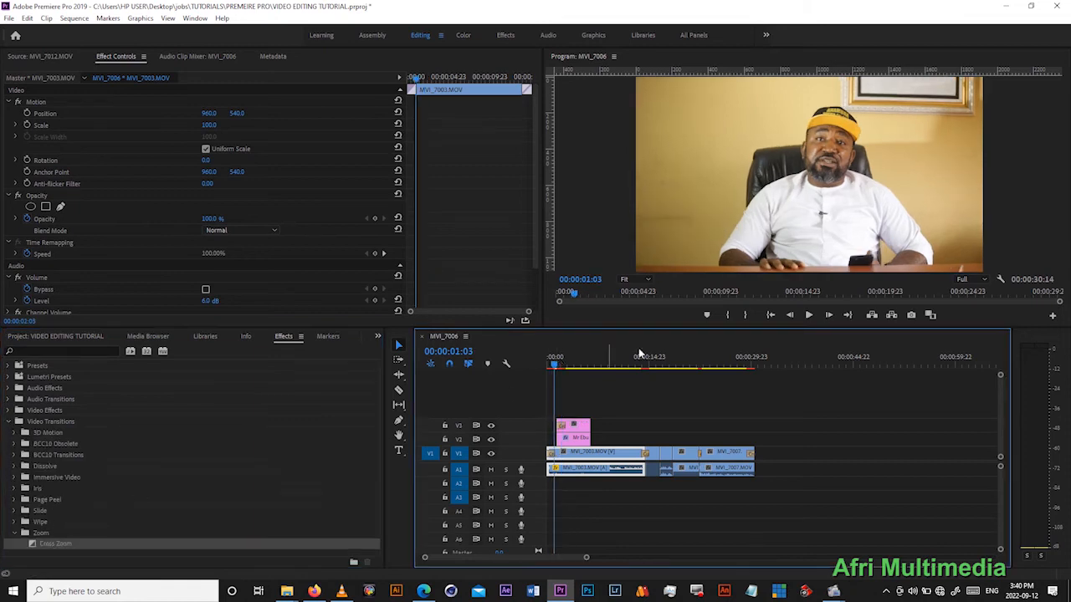
click(808, 315)
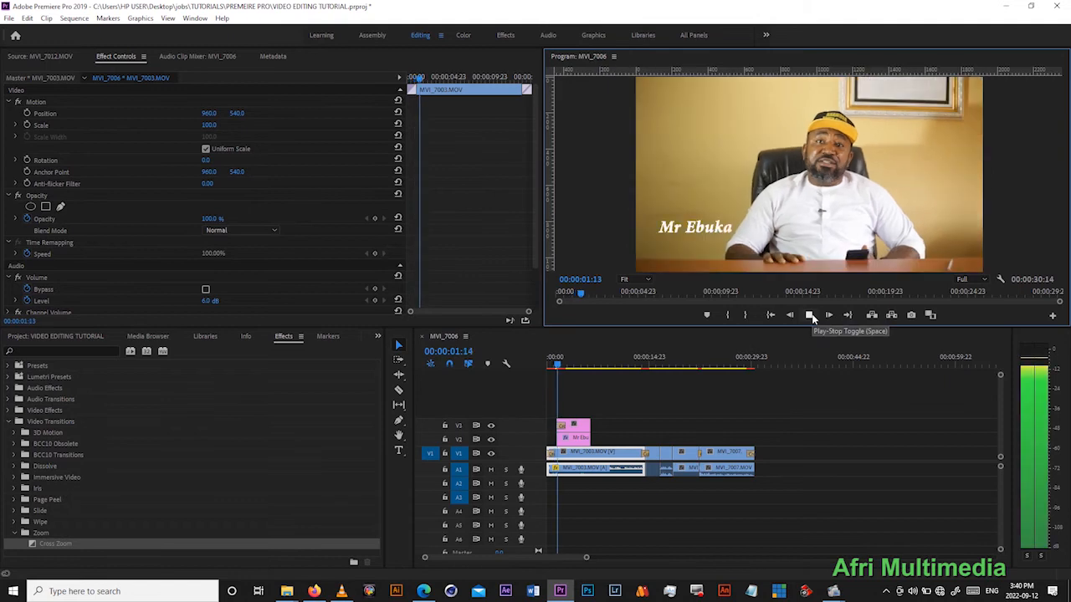
click(809, 316)
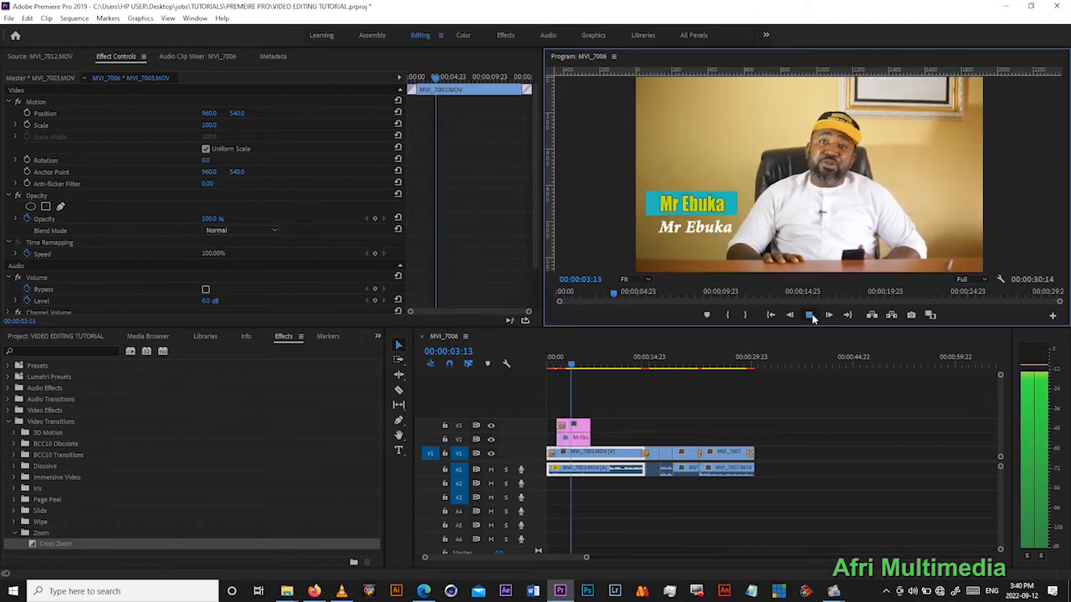
click(559, 358)
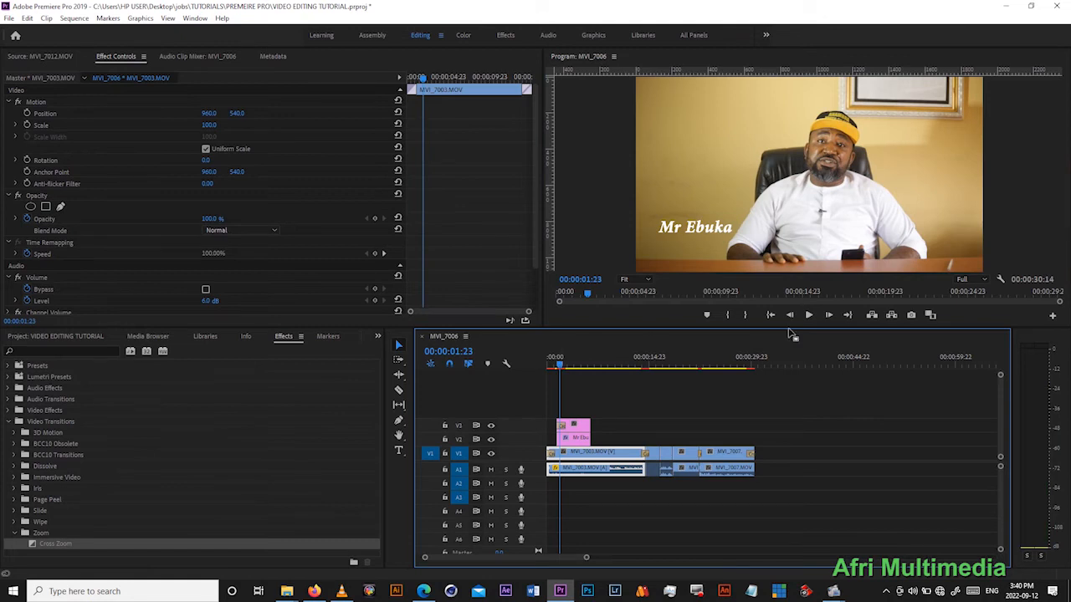
click(812, 316)
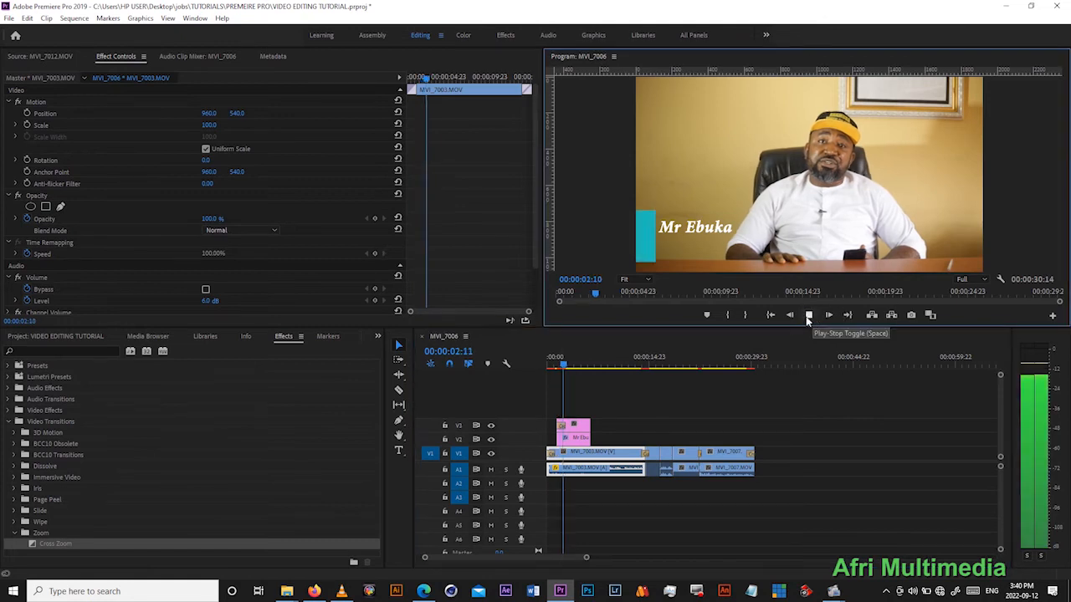
click(554, 360)
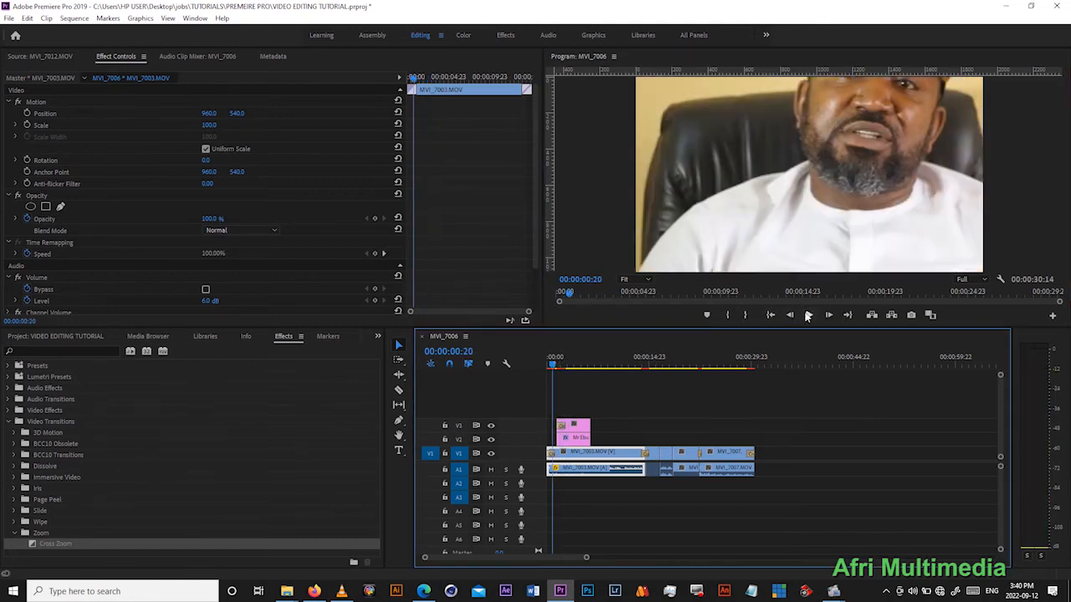
click(807, 316)
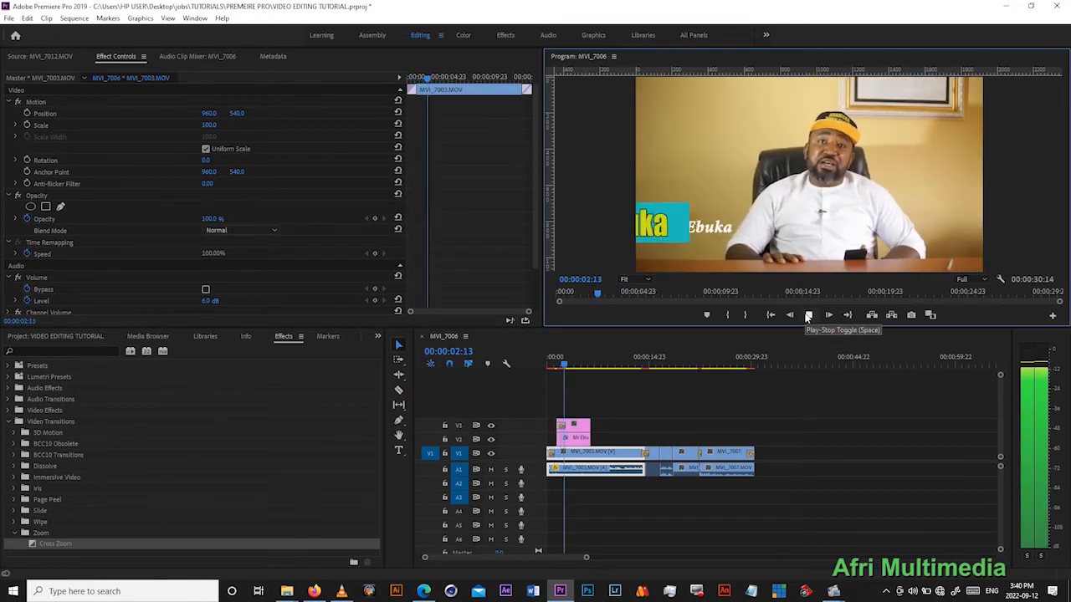
click(807, 315)
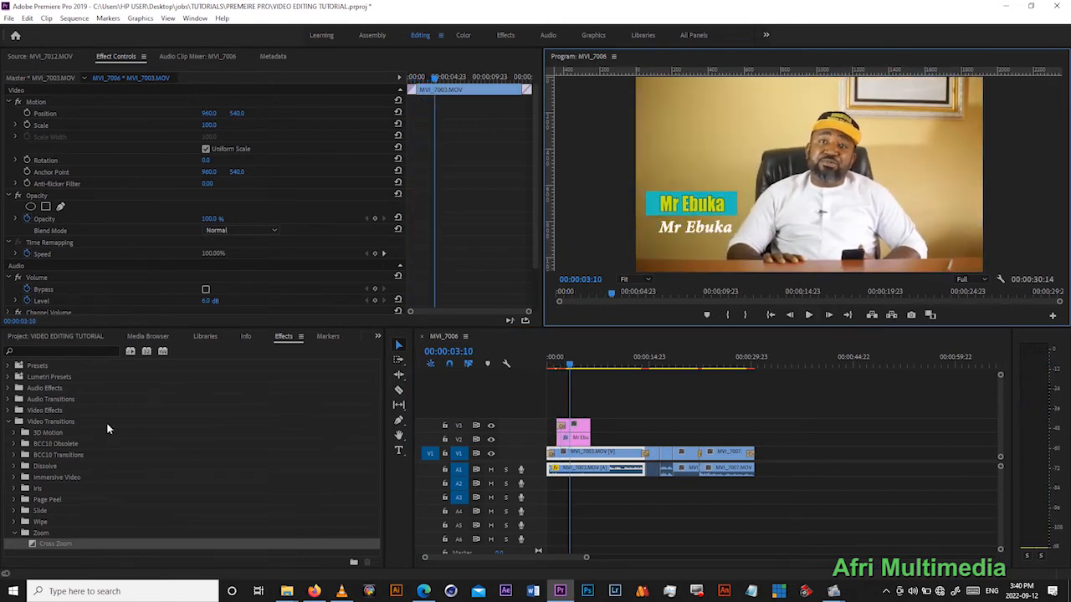
- Apply the Iris Box video transition to the start of the text clip on track V2
click(14, 488)
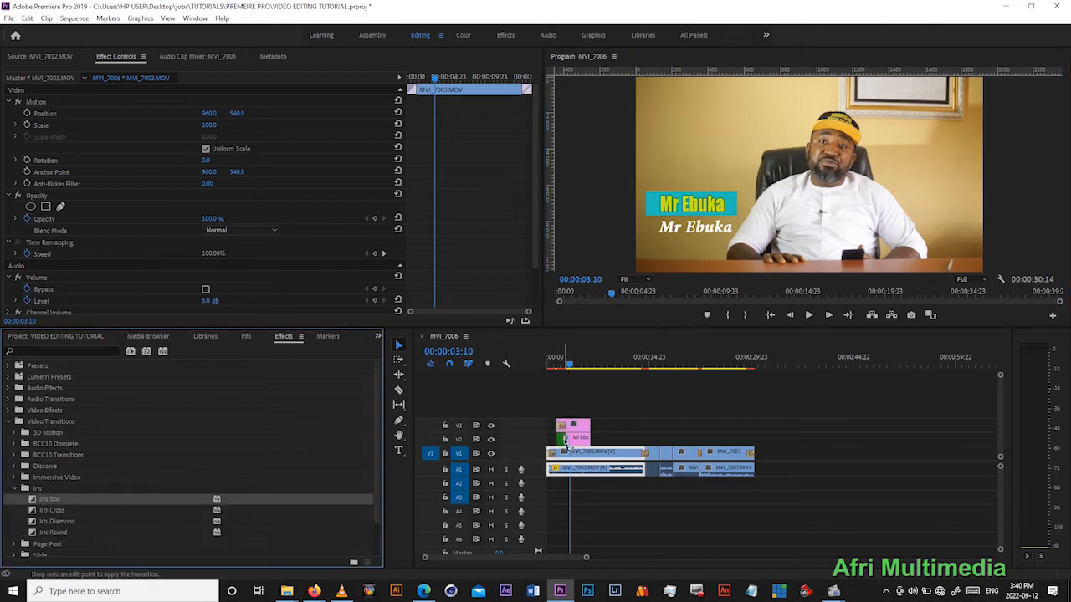
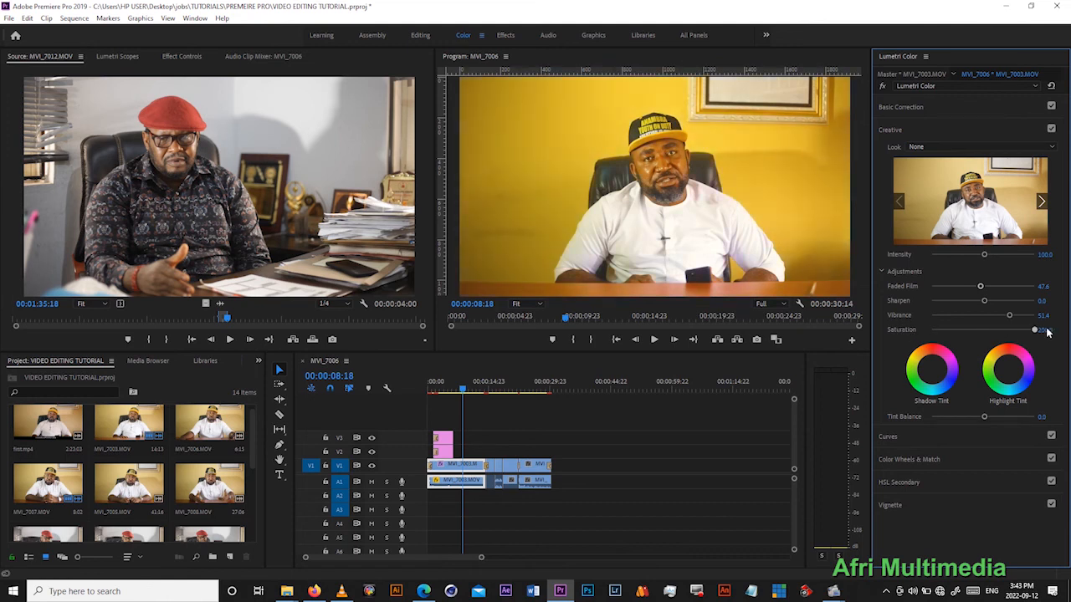
- Reset the Creative saturation to 100, and try out shadow and highlight tints before resetting both colour wheels
double_click(1035, 332)
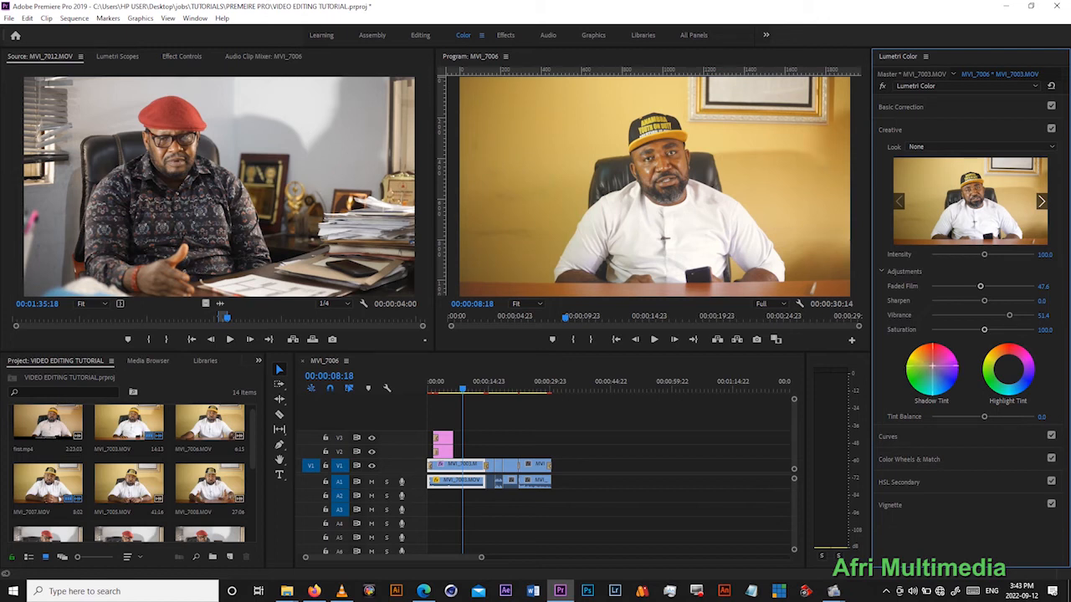
click(936, 352)
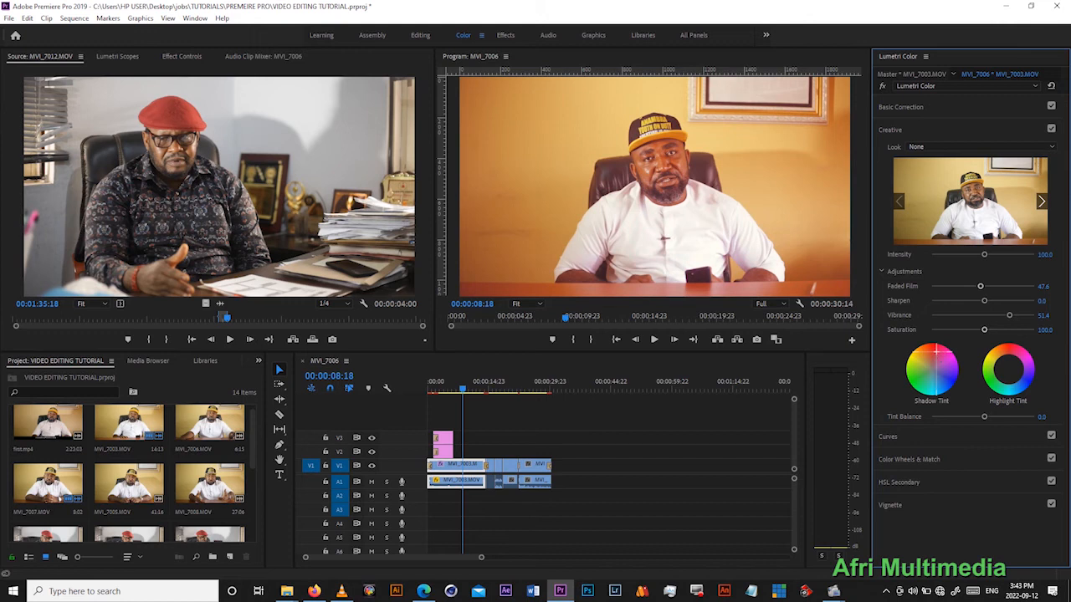
mouse_move(1008, 368)
mouse_down()
mouse_move(1005, 396)
mouse_move(1013, 383)
mouse_up()
double_click(937, 370)
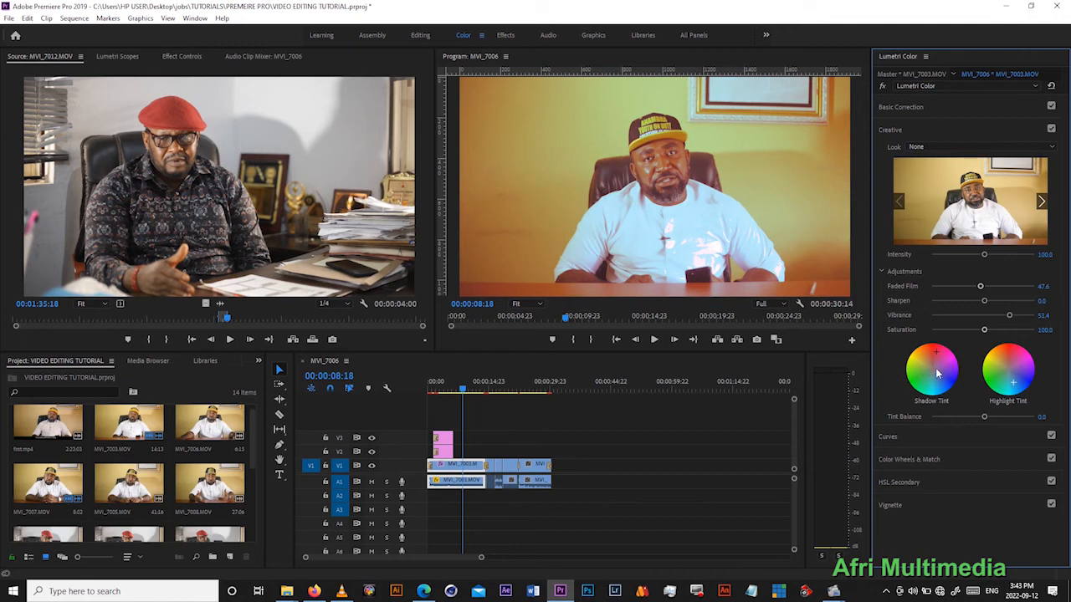
double_click(1009, 369)
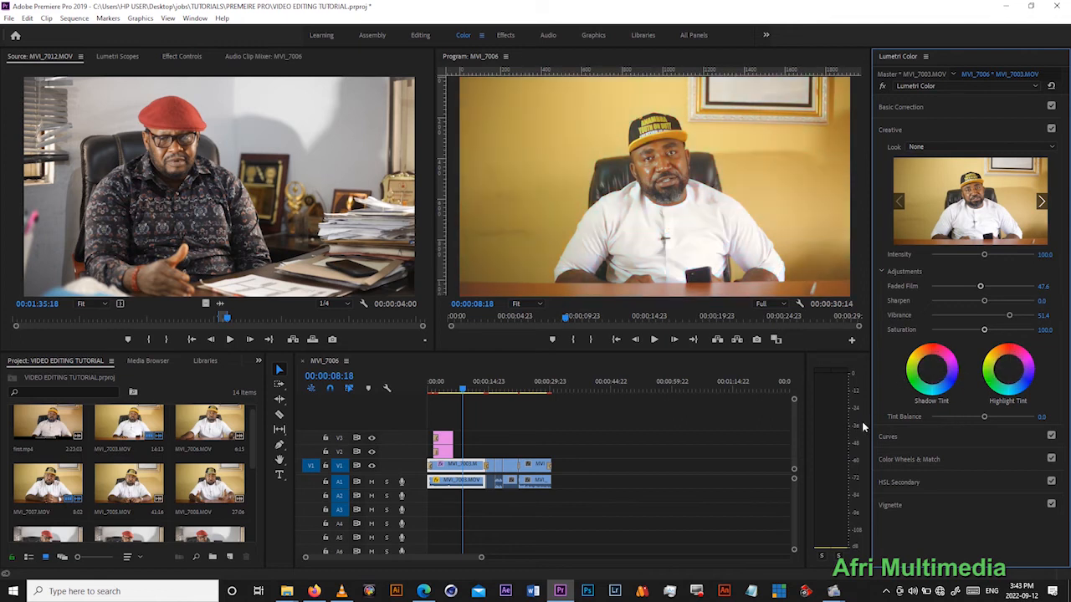
- Try brightening and darkening the MVI_7003 clip by bending the midpoint of the white RGB curve up and down
click(887, 436)
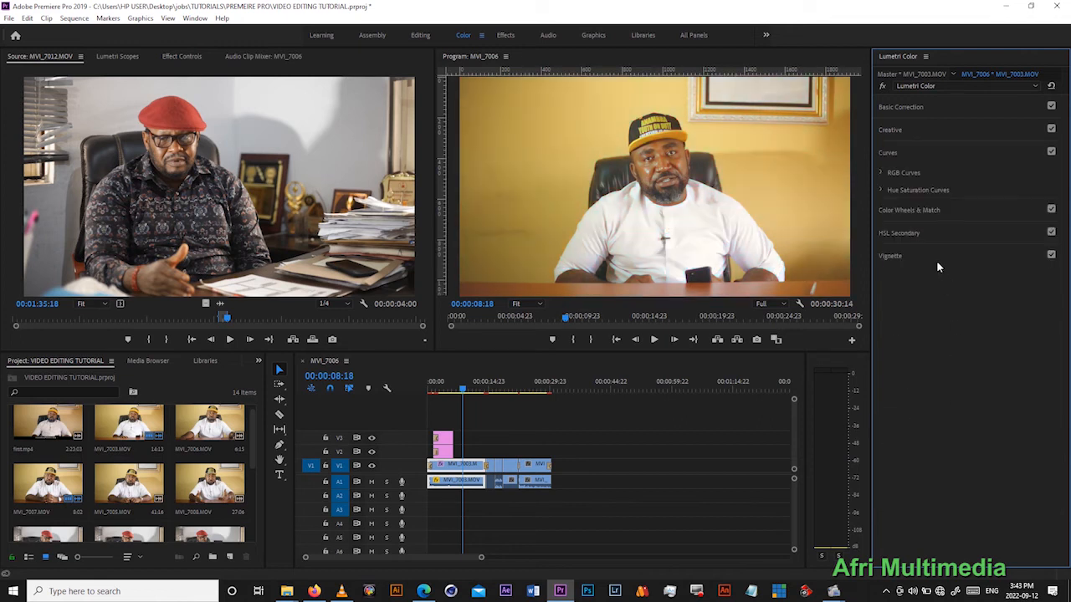
click(879, 173)
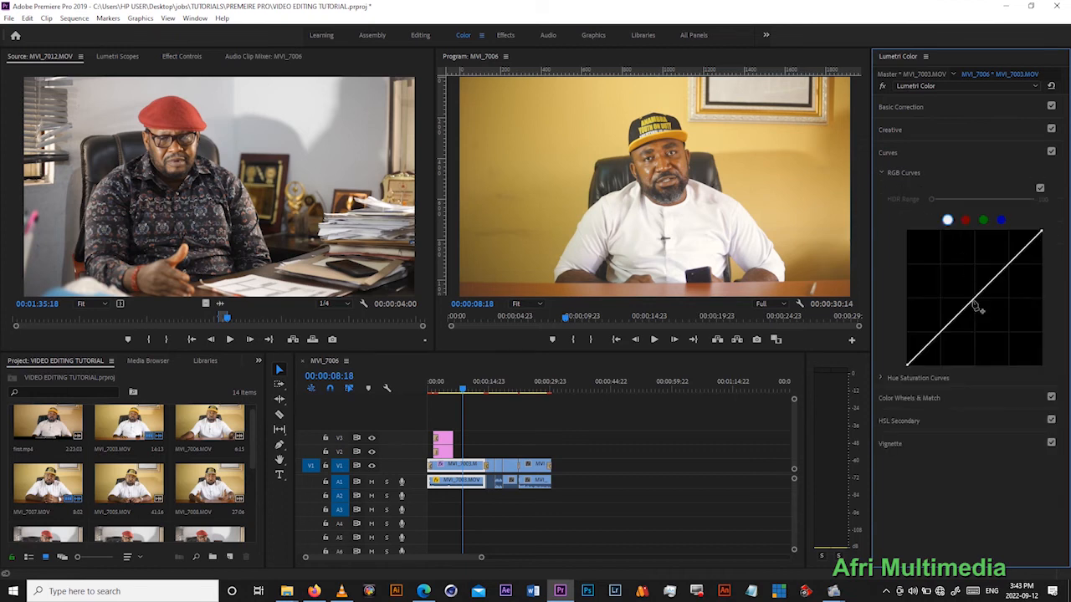
drag(975, 308, 964, 296)
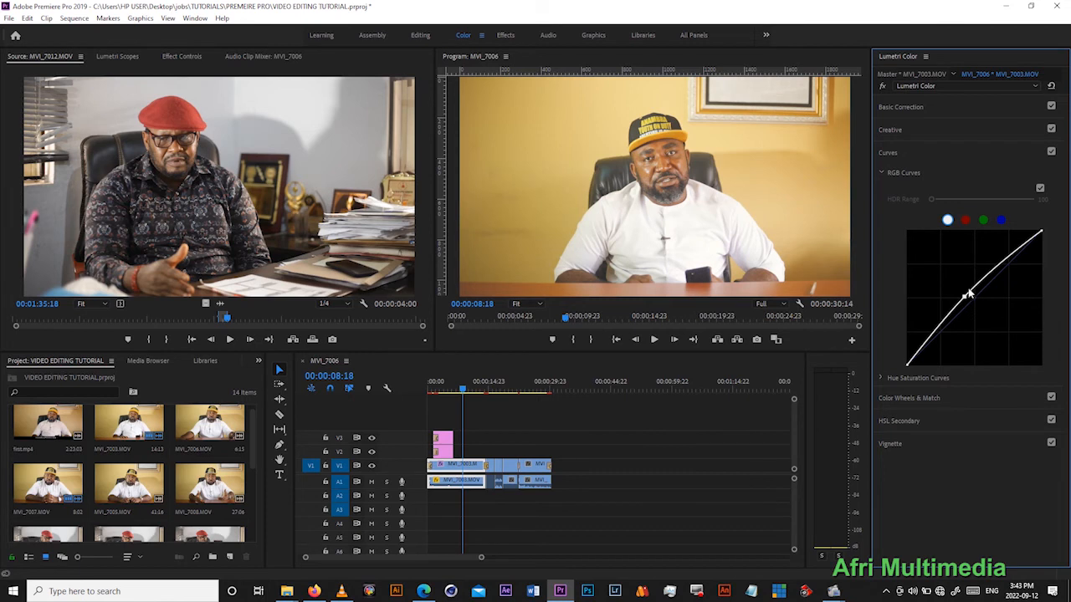
mouse_move(964, 296)
mouse_down()
mouse_move(960, 287)
mouse_move(968, 310)
mouse_up()
- Try raising the red, green and blue RGB curves one after another, resetting each channel's curve
click(964, 220)
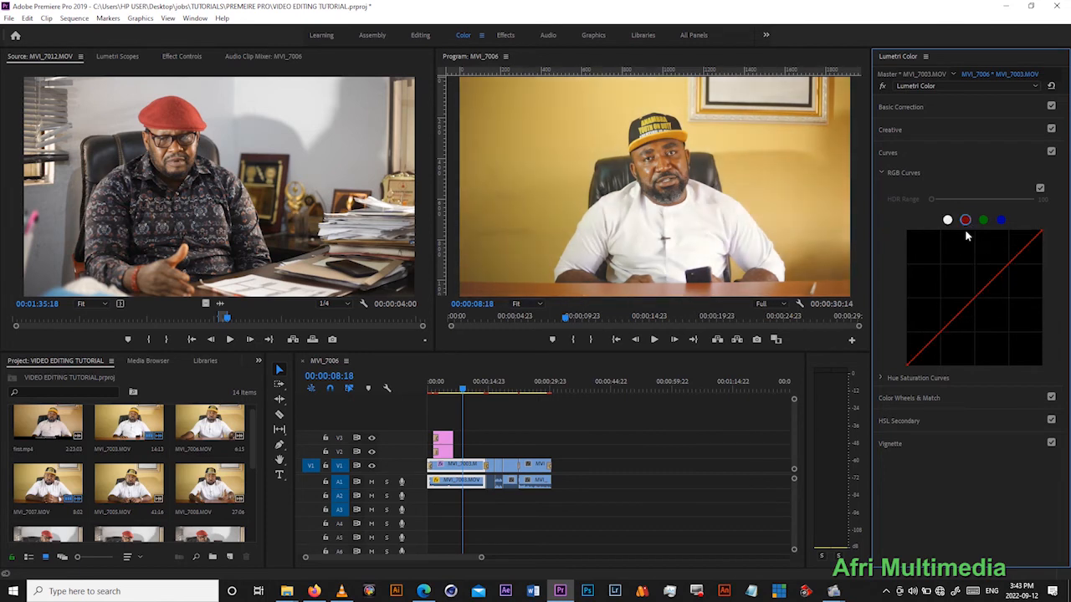
drag(975, 309, 960, 288)
double_click(958, 282)
click(983, 220)
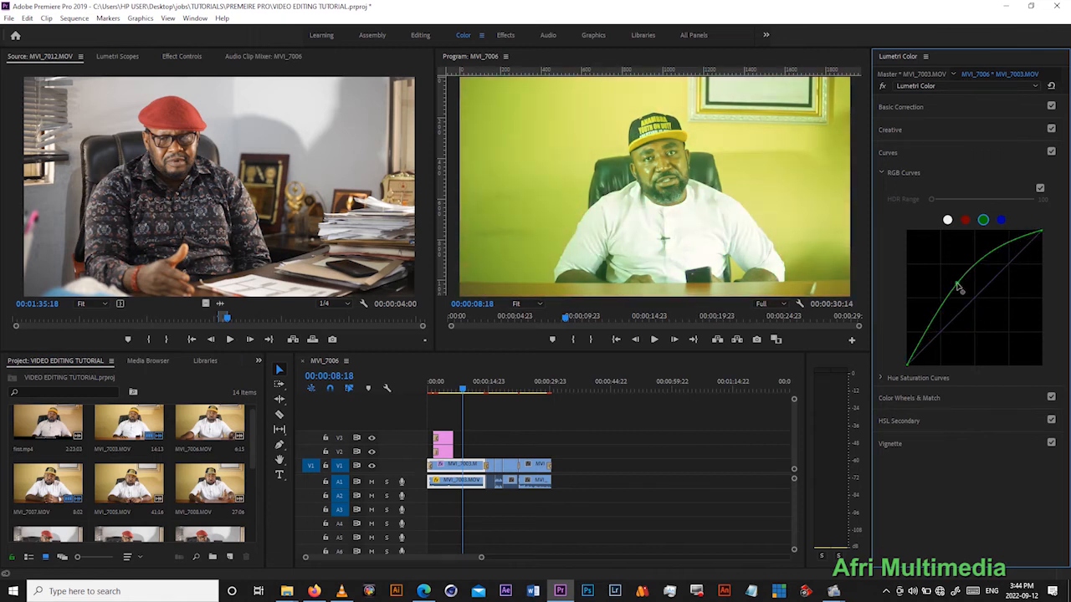
double_click(960, 288)
click(1001, 220)
drag(975, 300, 964, 280)
double_click(965, 280)
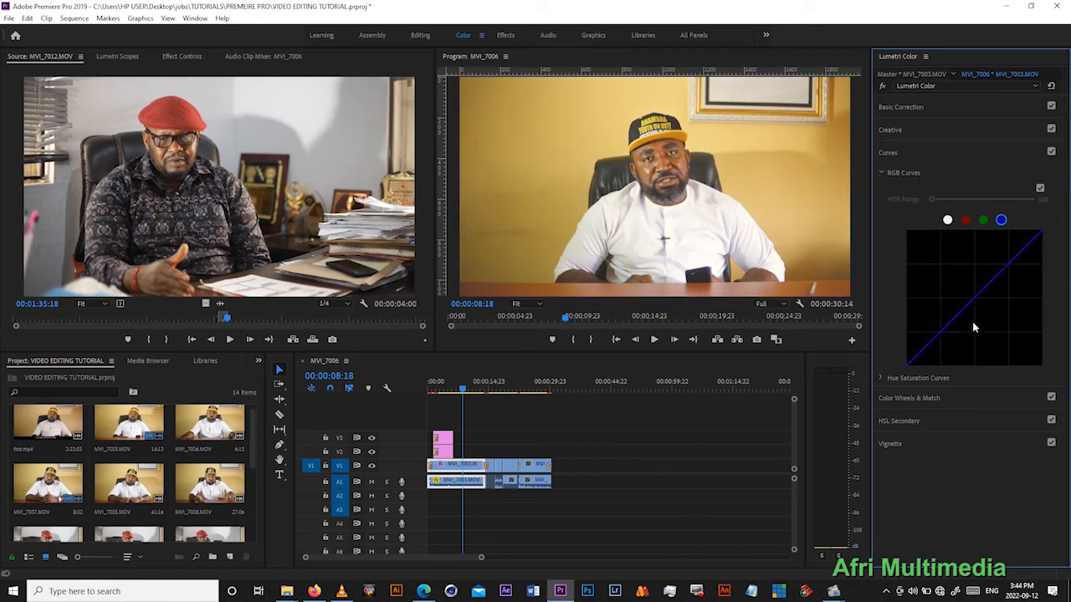
- Examine the Hue Saturation Curves and the white balance and tone controls under Basic Correction
click(880, 173)
click(881, 190)
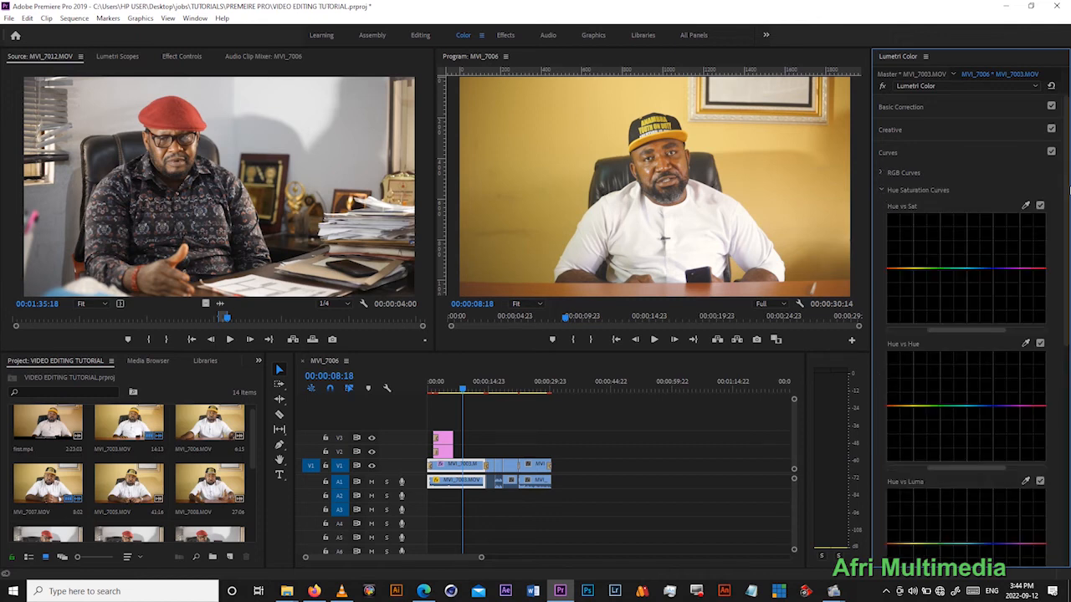
scroll(966, 334, down, 3)
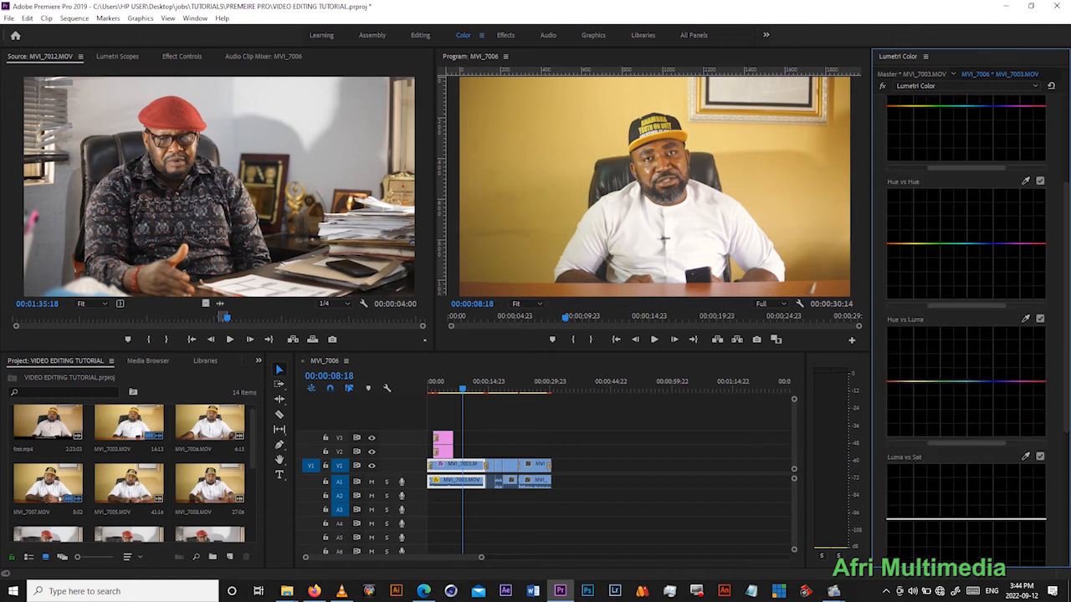
scroll(983, 247, up, 2)
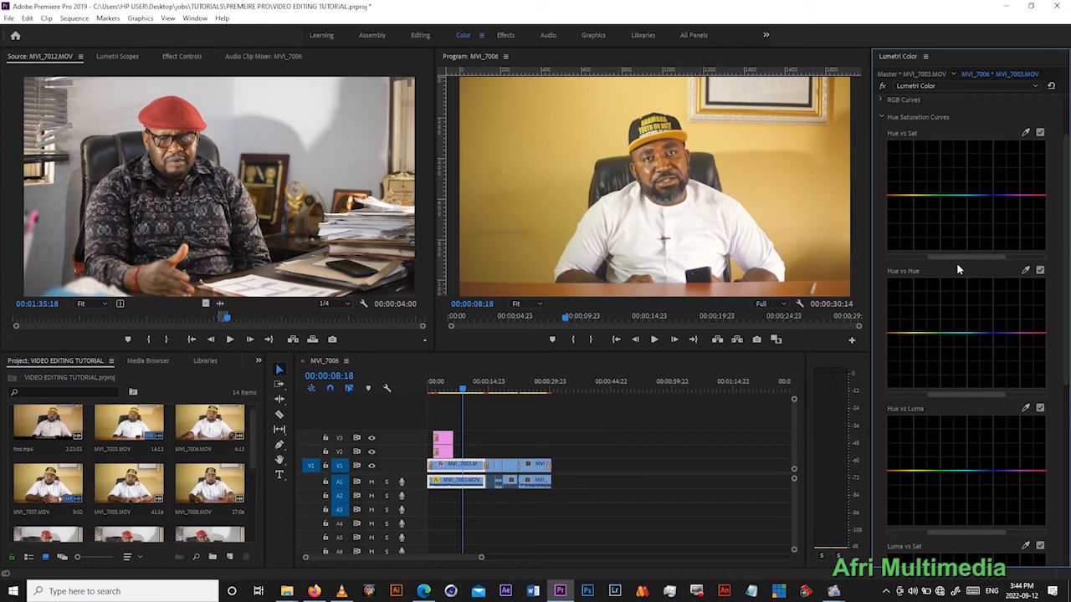
click(880, 117)
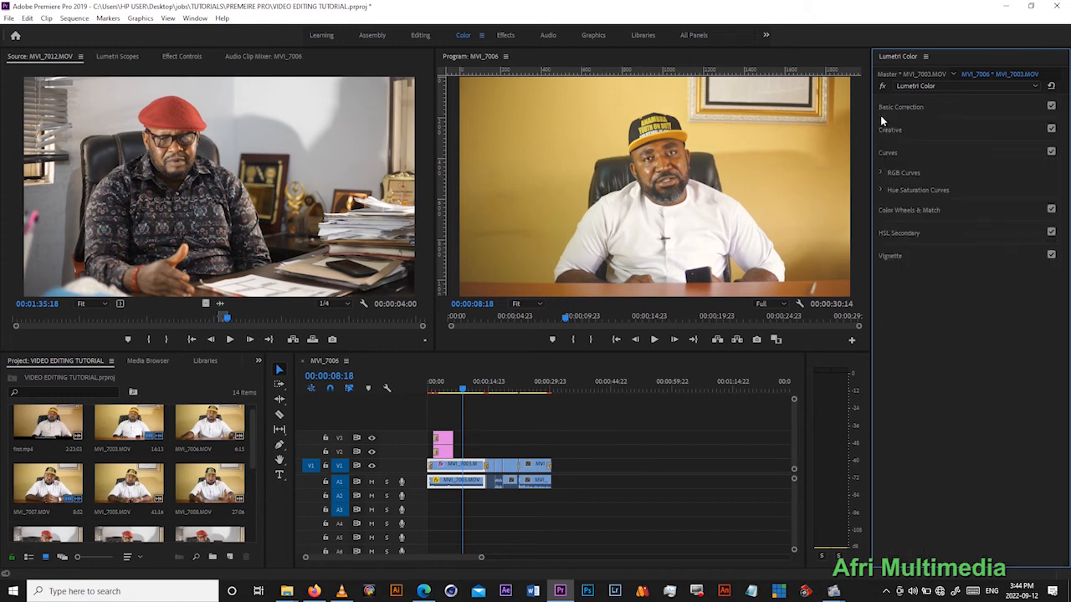
click(890, 113)
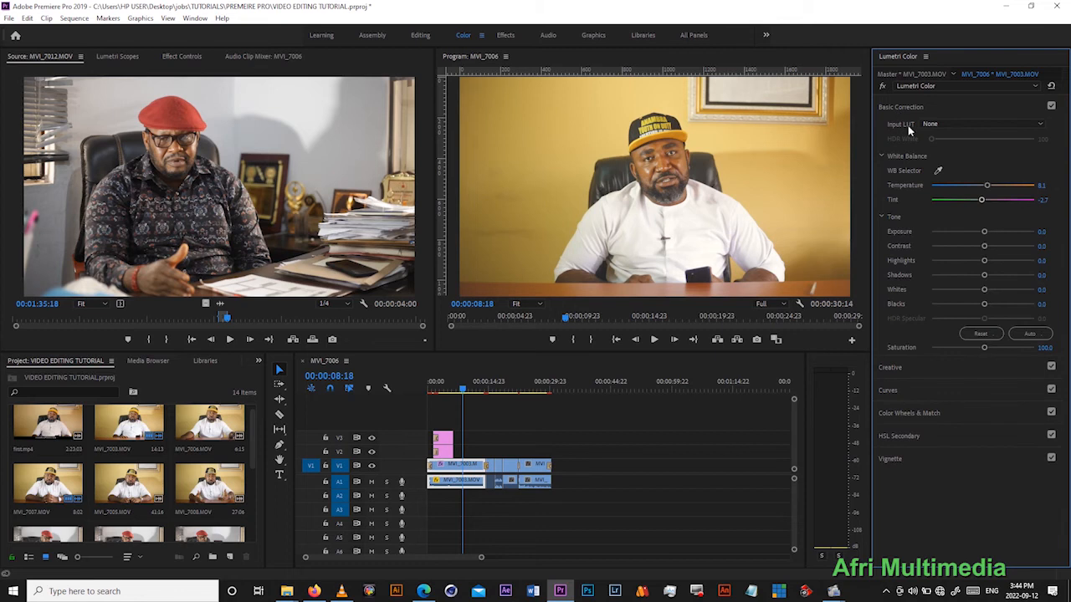
click(952, 261)
double_click(951, 260)
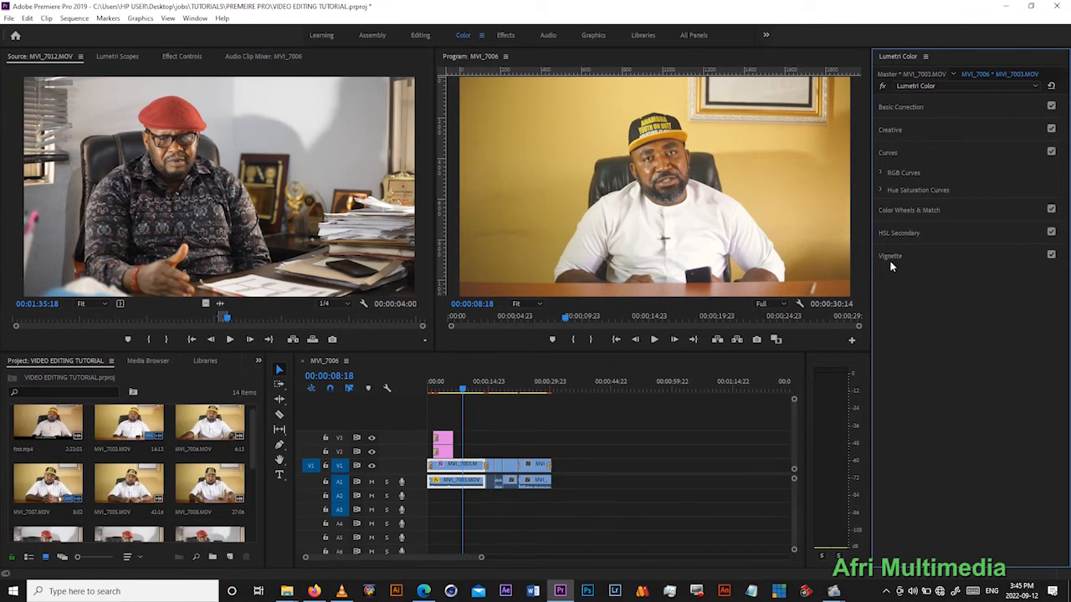
- Return the playhead to the start of the sequence and save the project
click(472, 386)
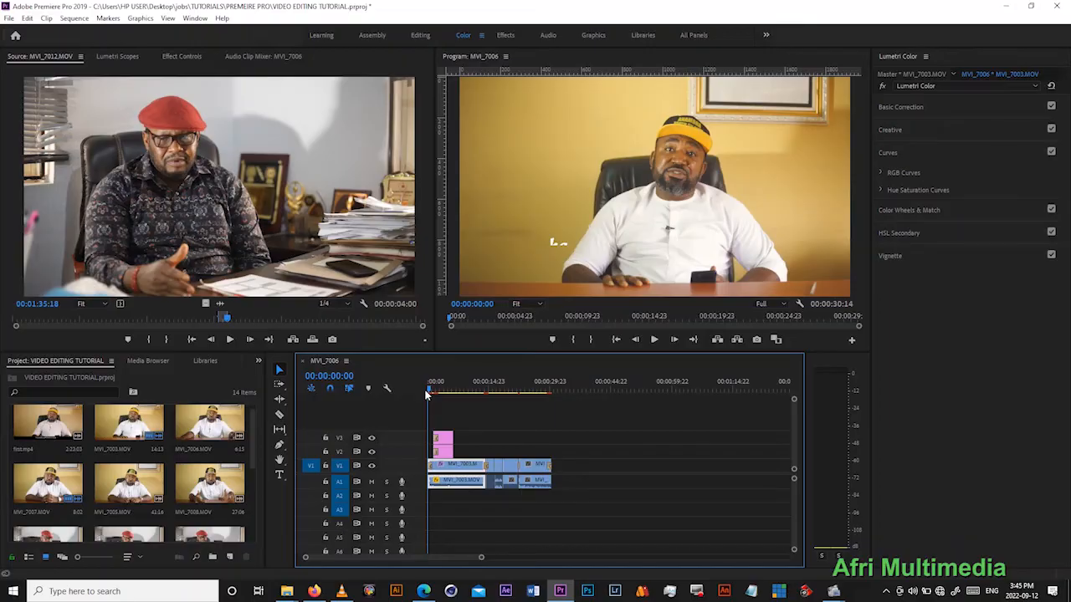
click(424, 390)
key(ctrl+s)
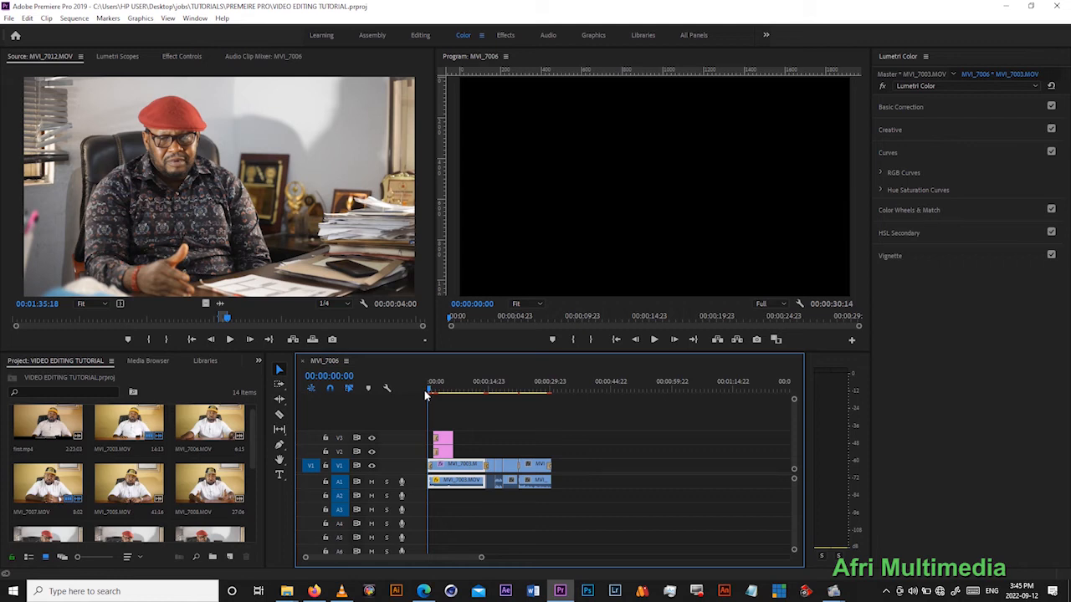
key(ctrl+s)
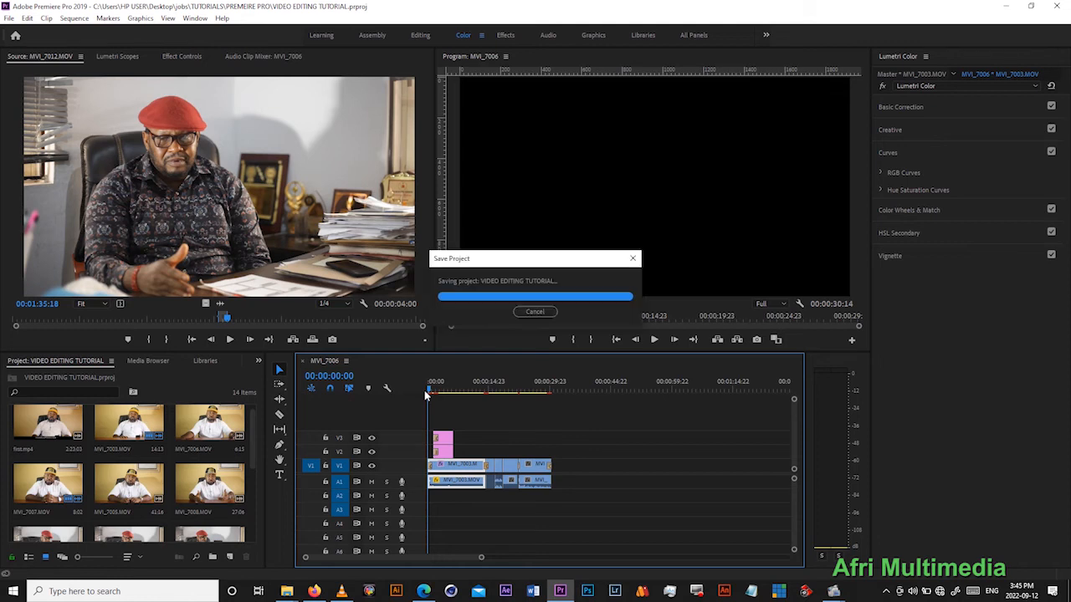
- Mark the range from the sequence start to 00:00:18:11, and clear both the In and Out points
click(474, 391)
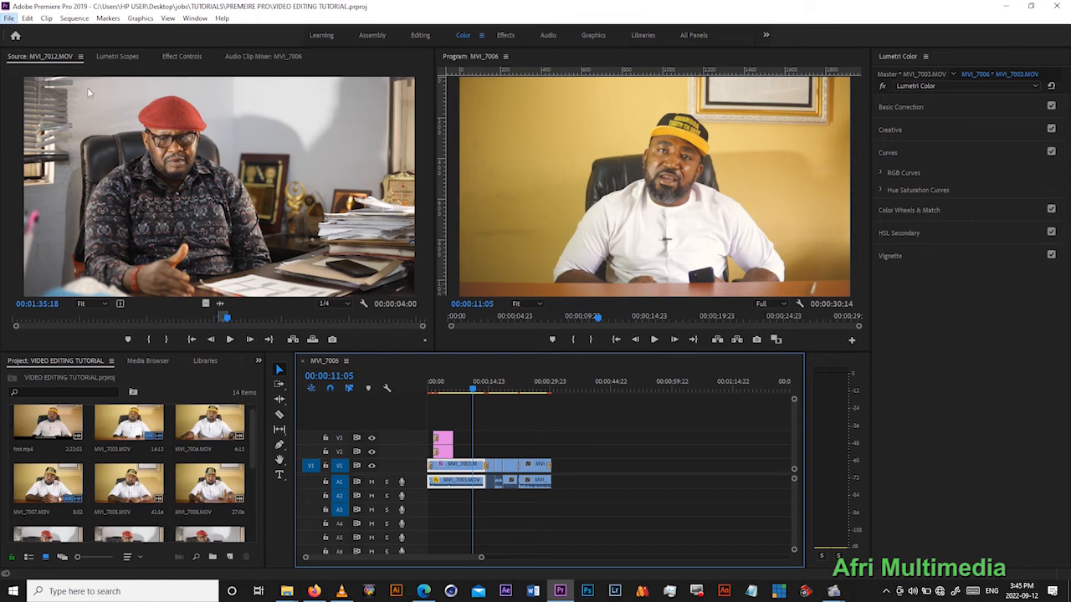
click(486, 385)
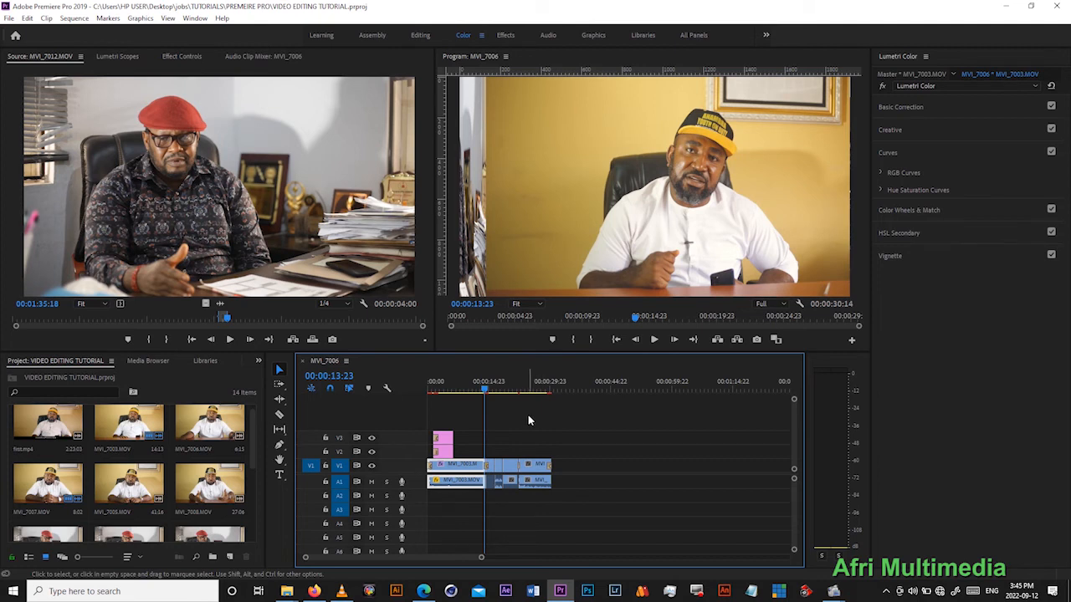
key(Home)
key(ctrl+a)
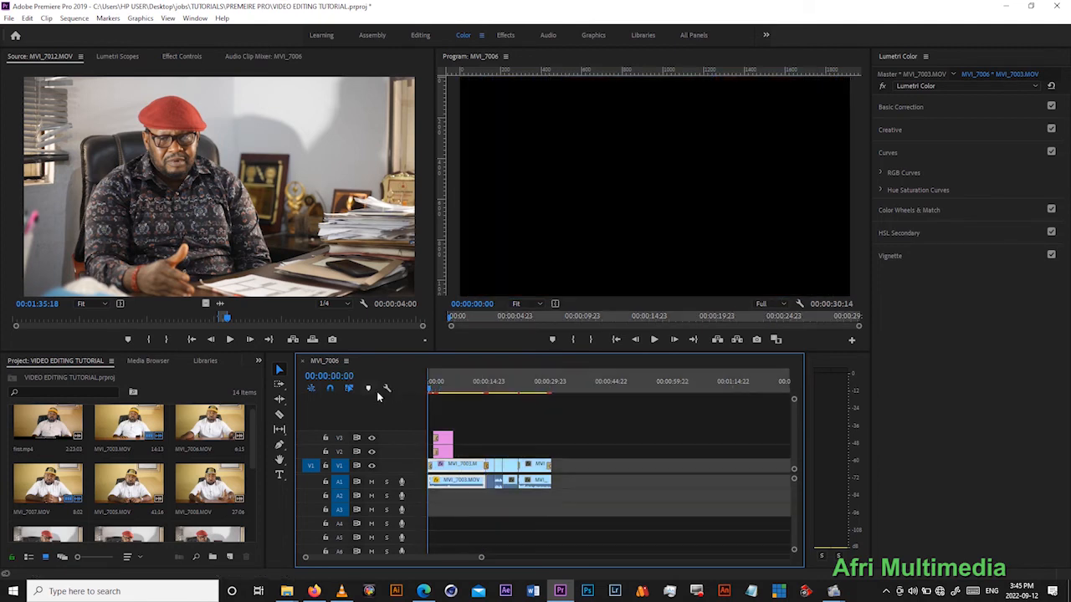
drag(460, 385, 504, 392)
key(o)
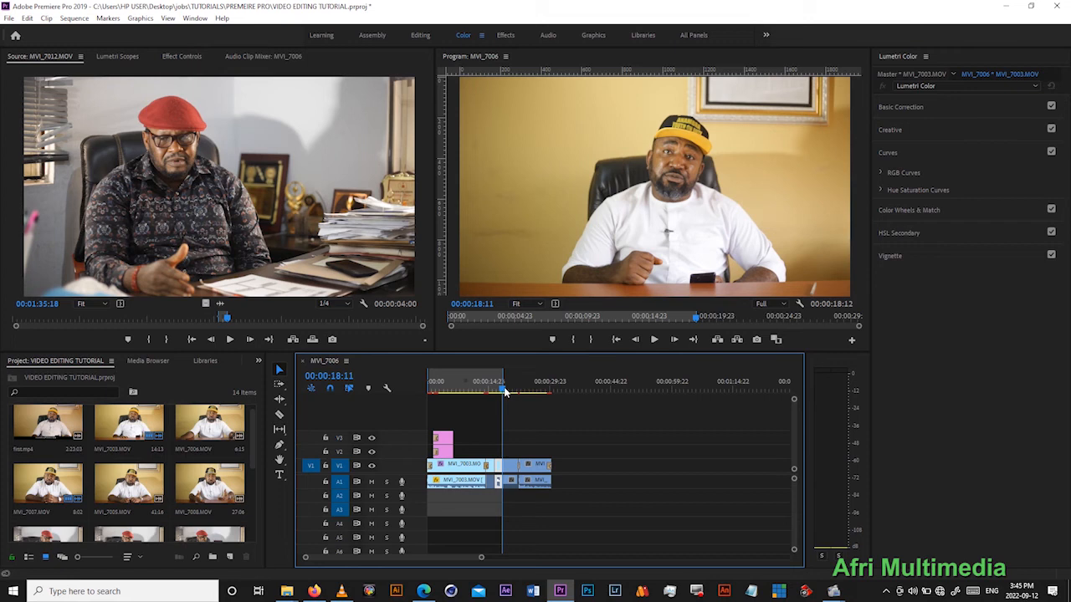
drag(504, 391, 478, 384)
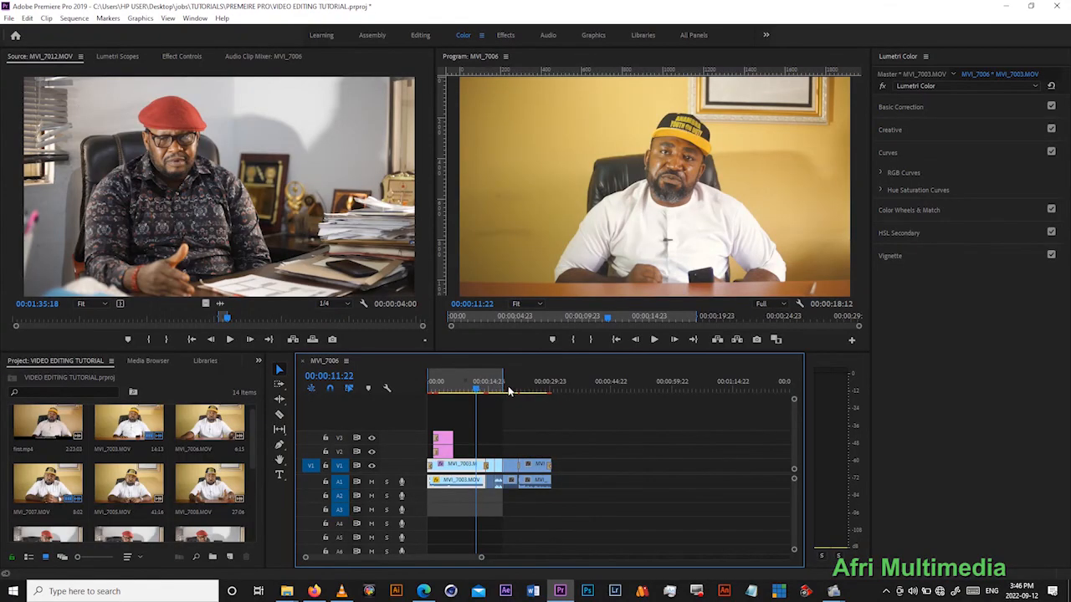
right_click(490, 388)
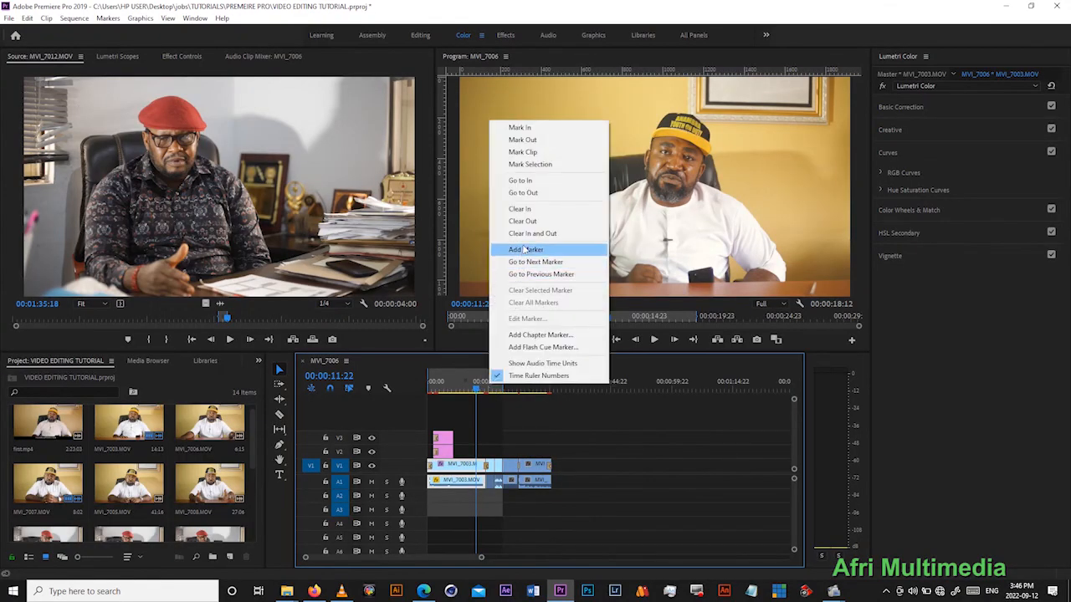
click(519, 232)
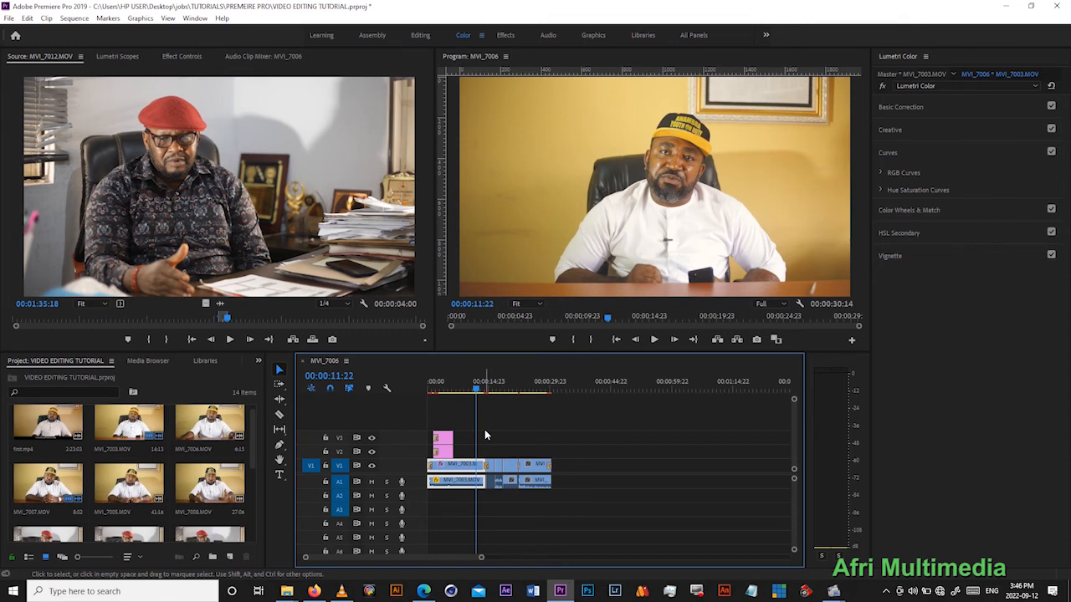
- Mark the whole sequence from its start to 00:00:30:14 with In and Out points, and save the project
click(614, 340)
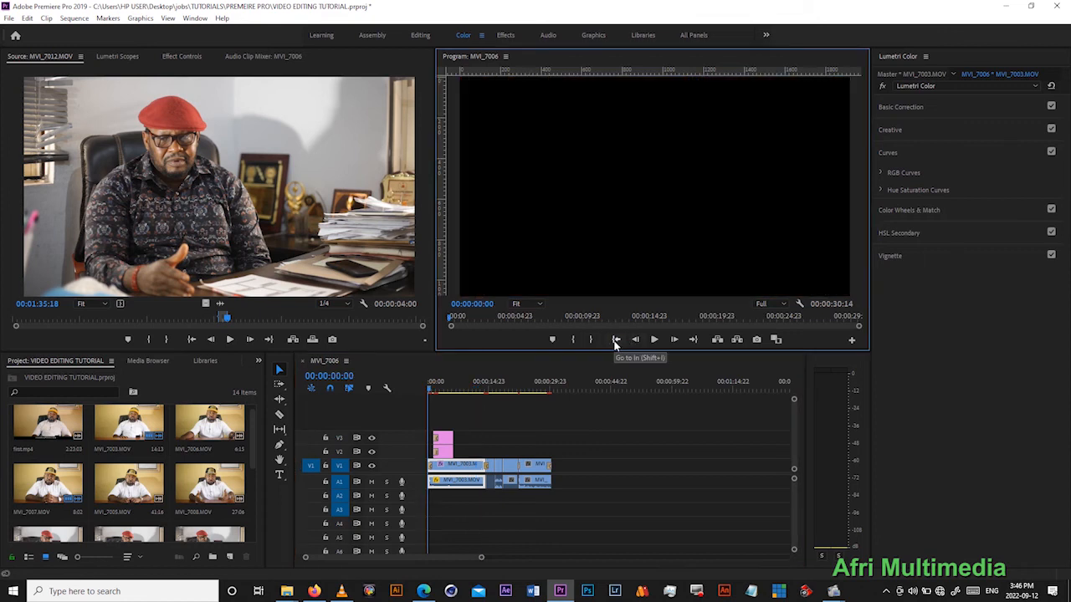
key(i)
drag(543, 384, 553, 389)
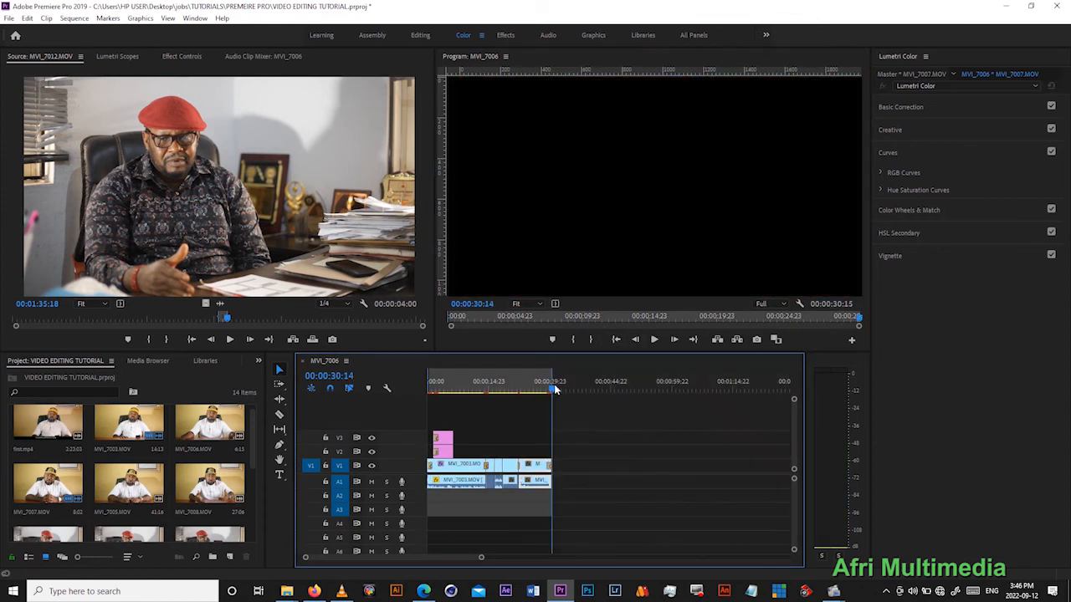
key(ctrl+s)
drag(553, 389, 527, 388)
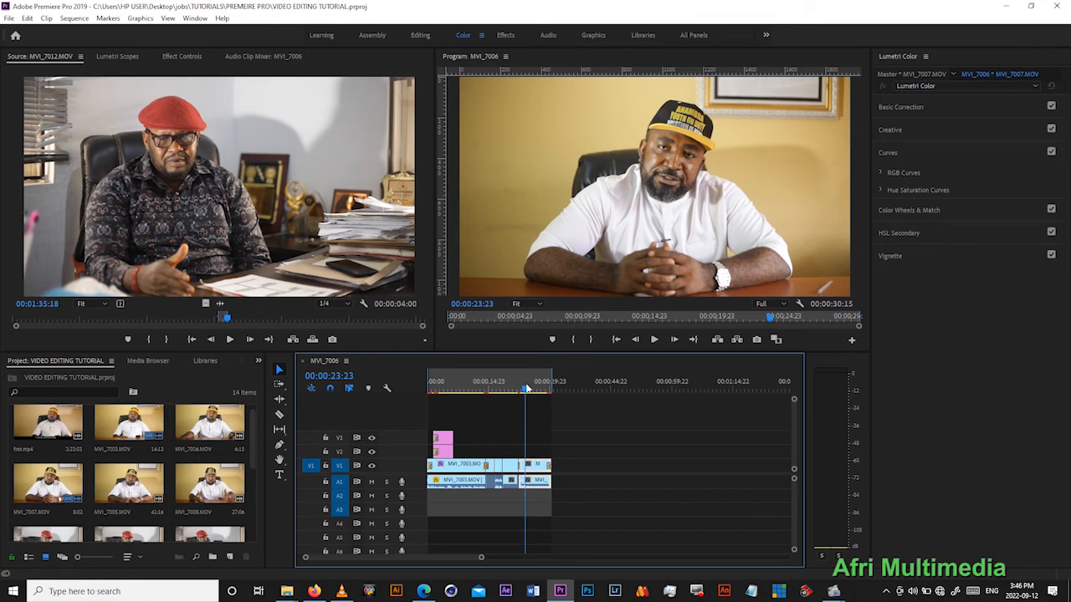
drag(527, 388, 504, 391)
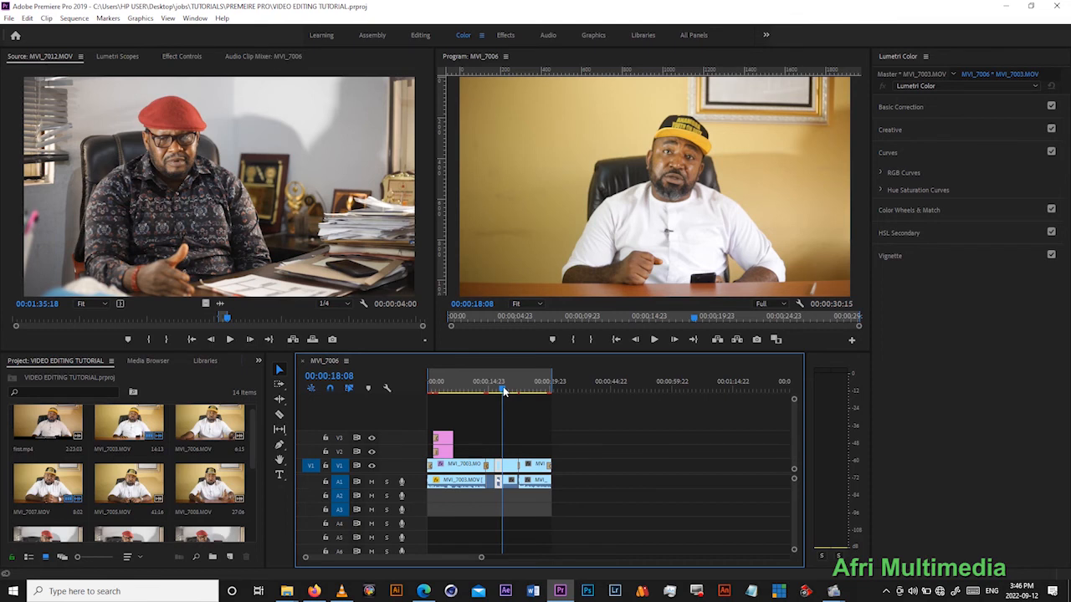
- Open the export settings for the marked range and choose the YouTube 720p HD preset
key(ctrl+m)
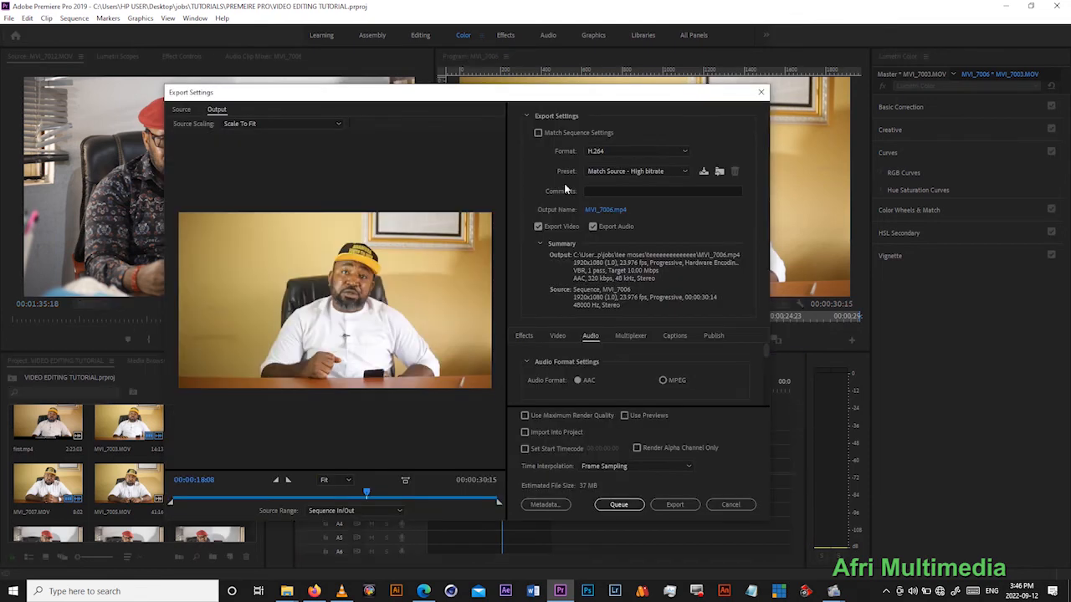
drag(473, 96, 463, 74)
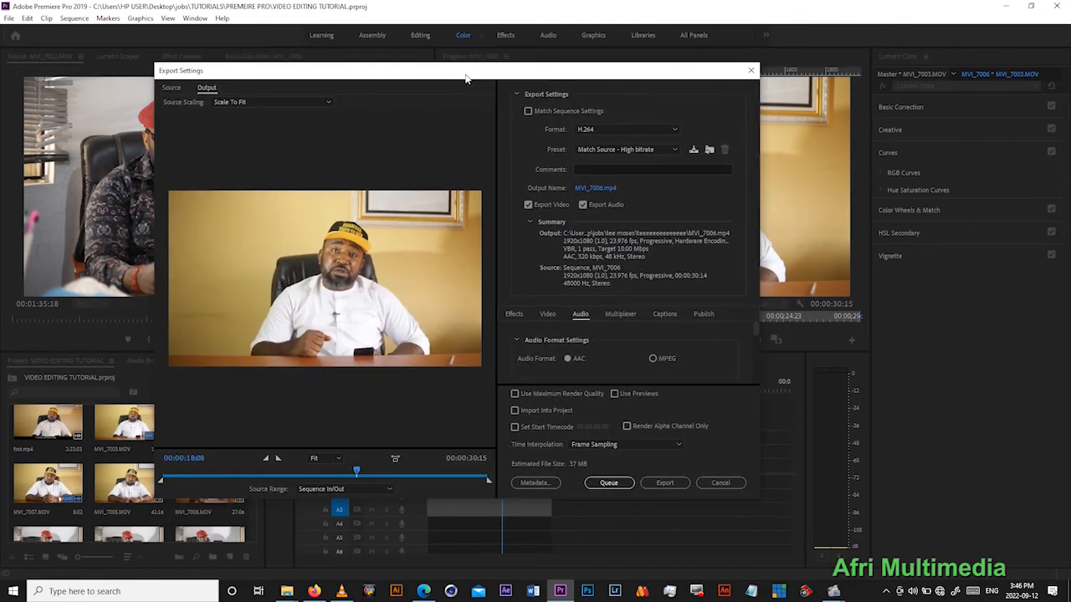
click(598, 152)
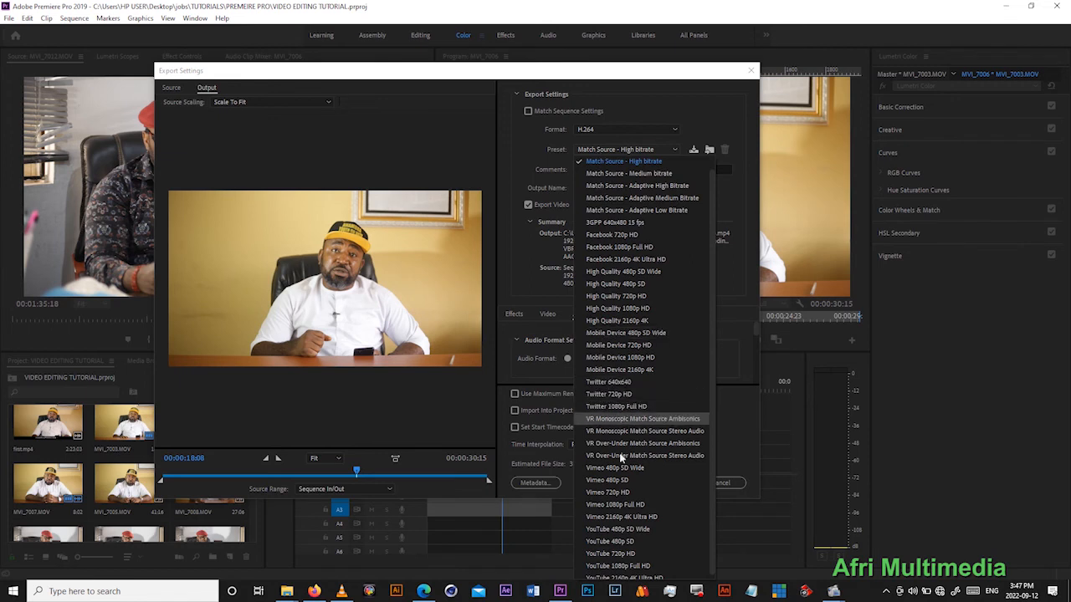
click(625, 554)
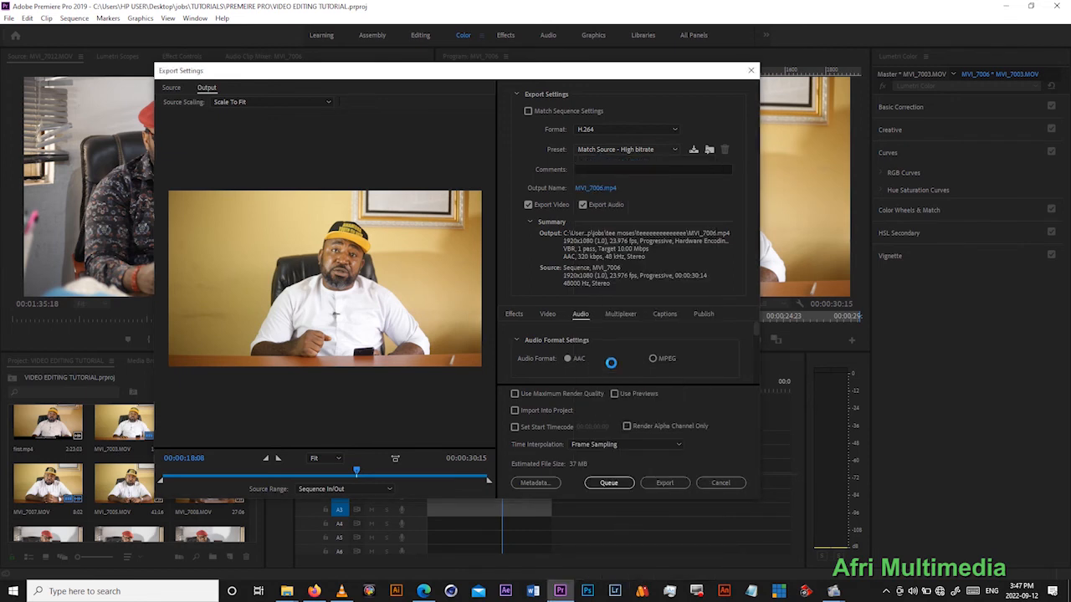
- Change the H.264 export preset to Match Source - High bitrate
click(615, 150)
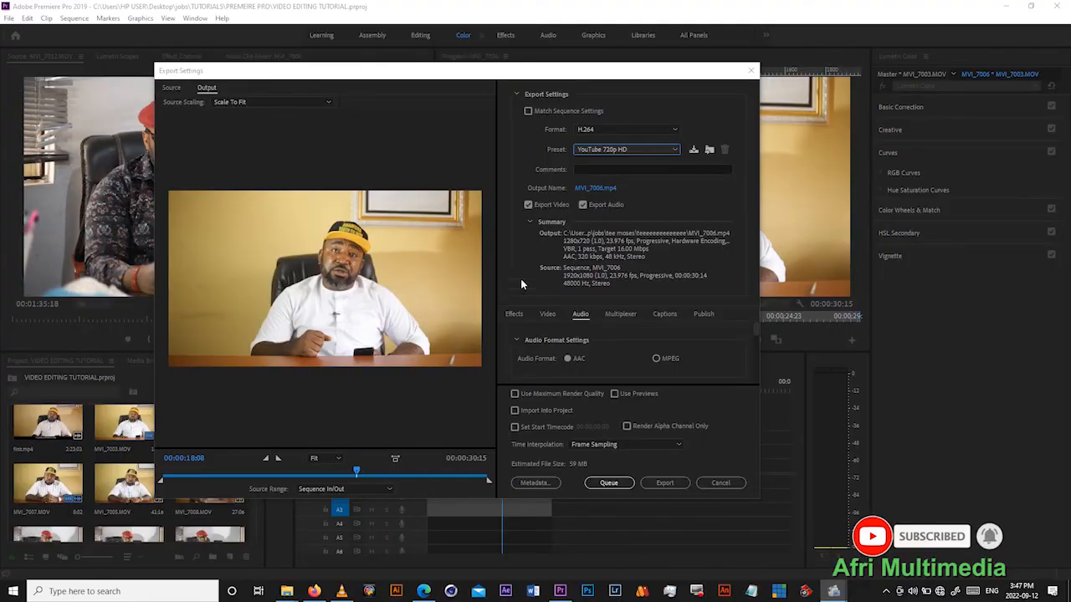
click(608, 149)
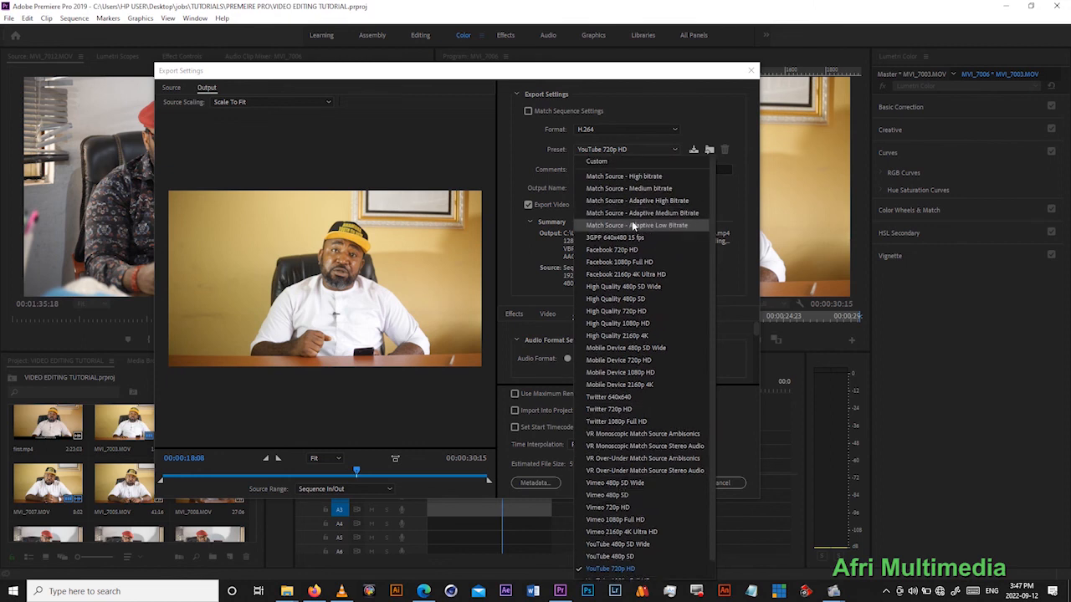
click(625, 179)
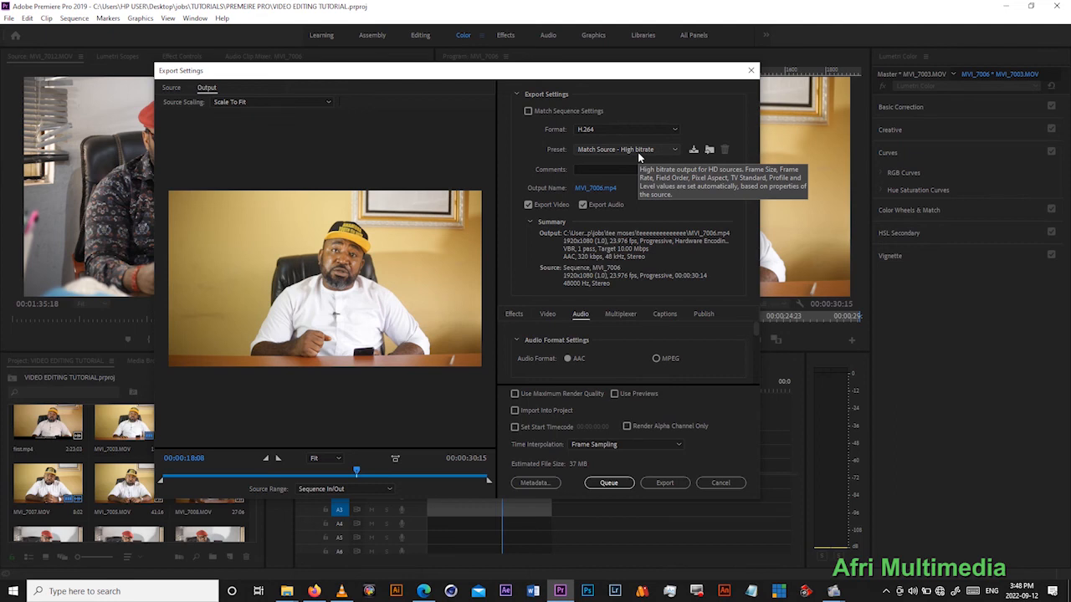
- Change the H.264 export preset to Mobile Device 720p HD
click(637, 152)
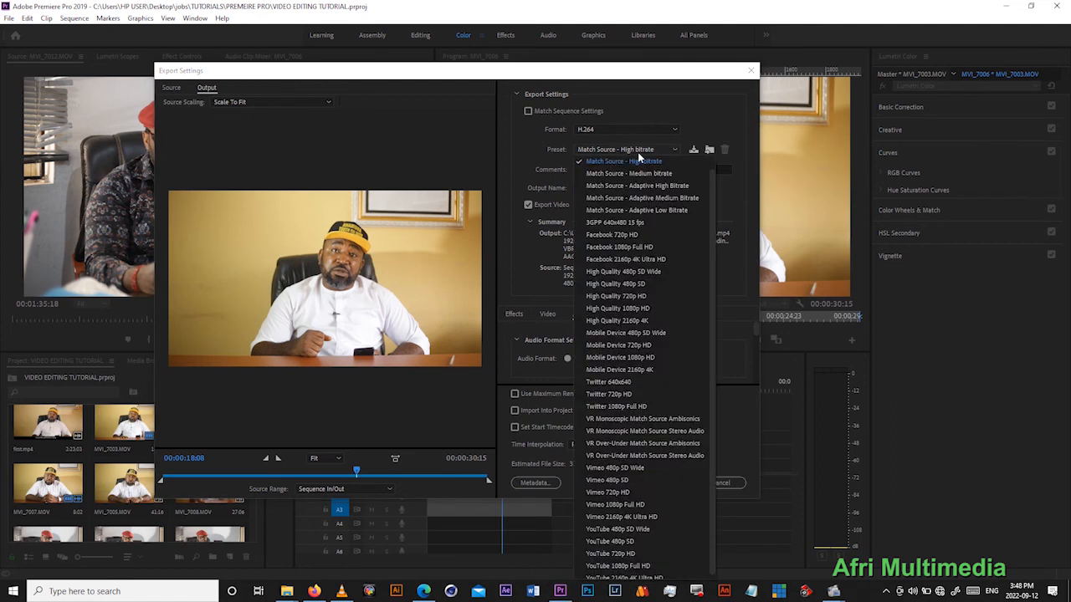
click(622, 348)
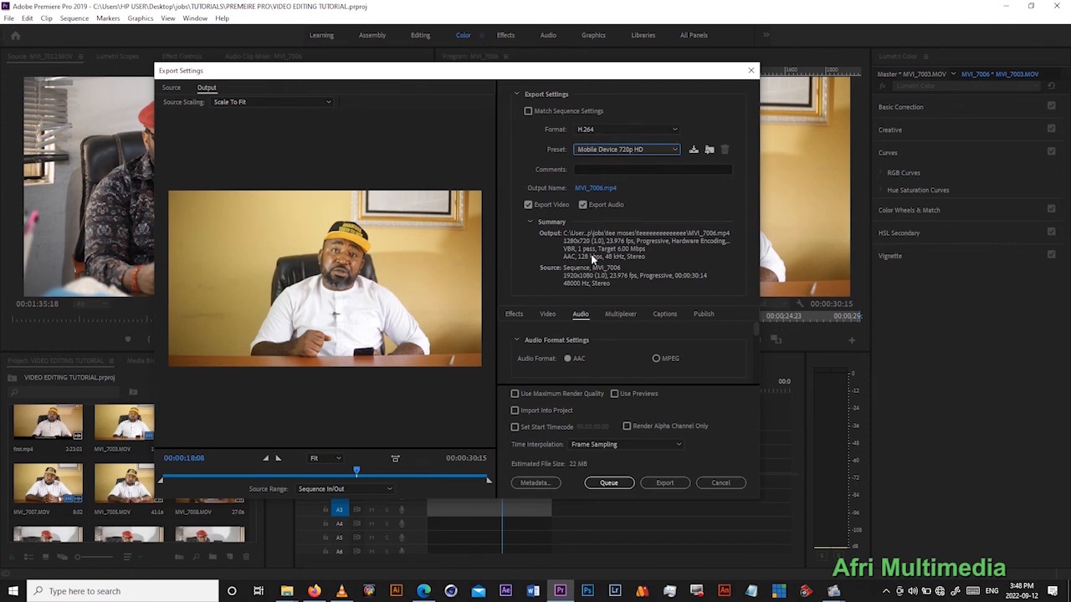
- Set the export output file to uu.mp4 in the PREMEIRE PRO folder inside jobs > TUTORIALS
click(598, 189)
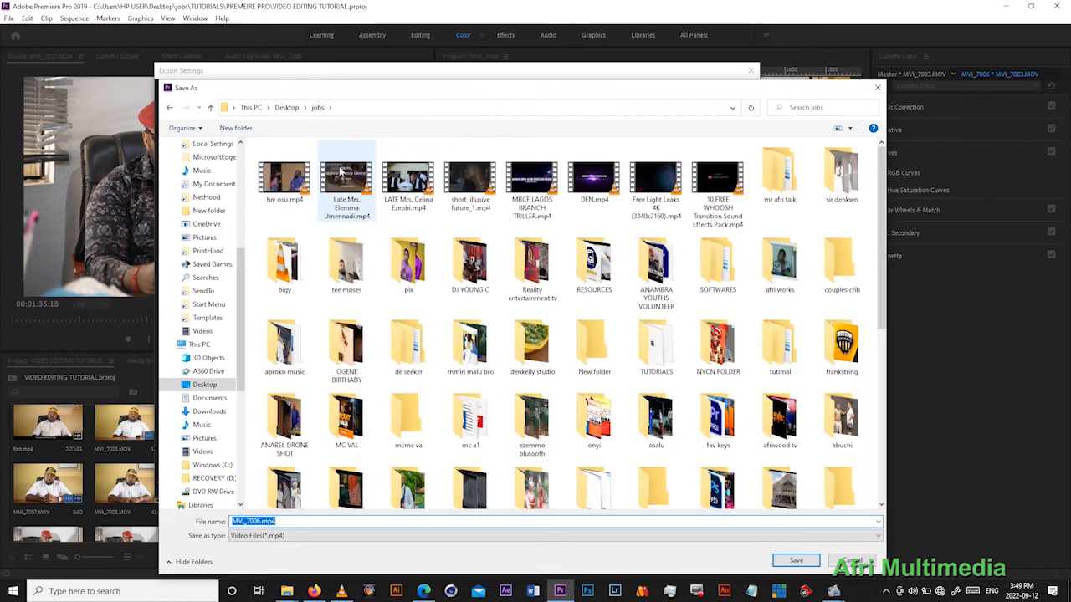
click(342, 172)
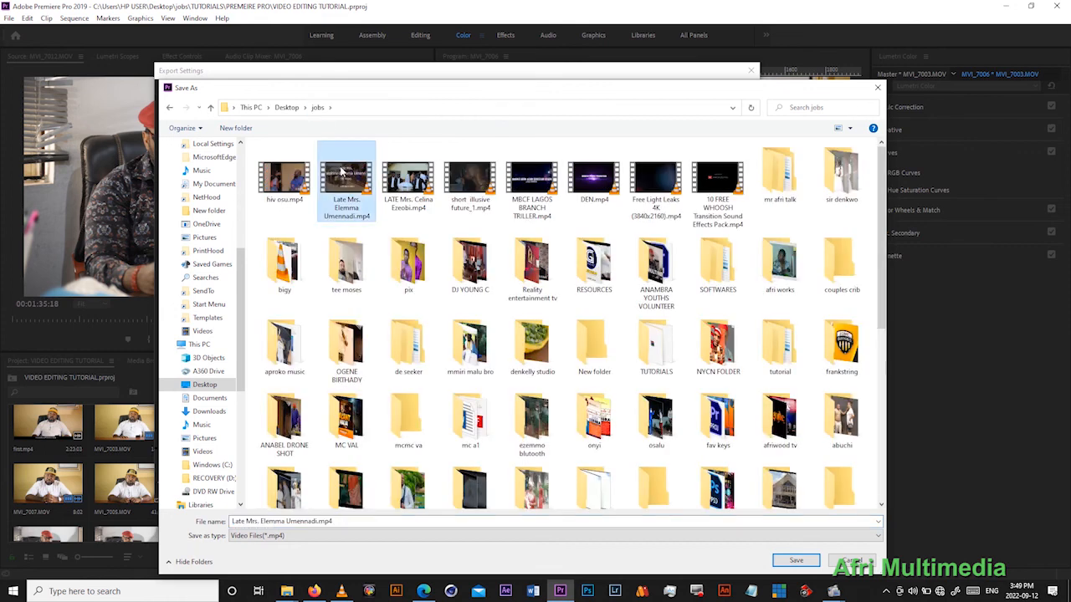
key(Down)
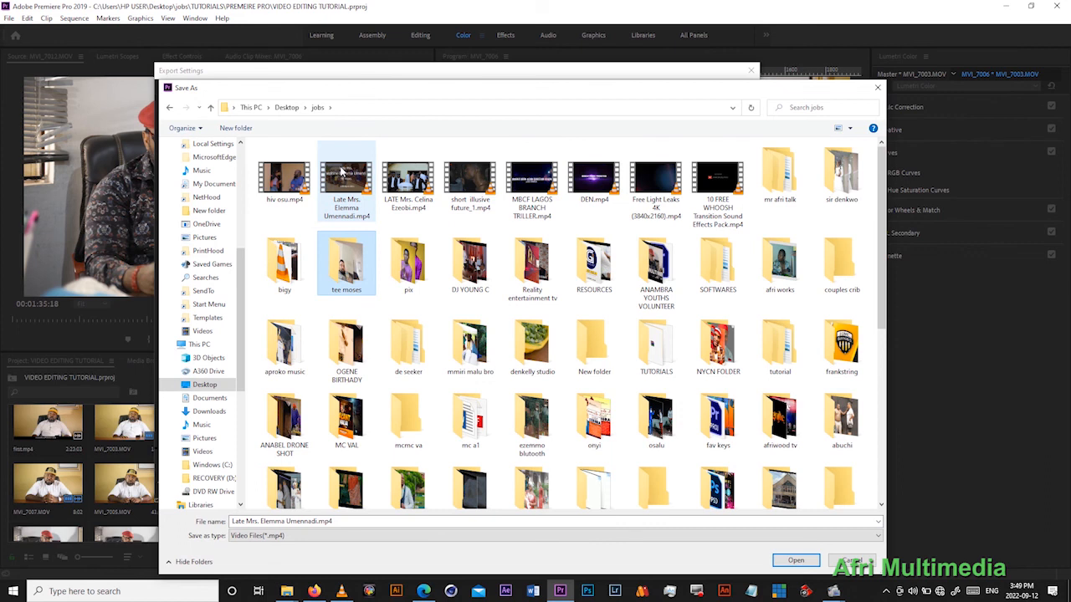
key(t)
key(Return)
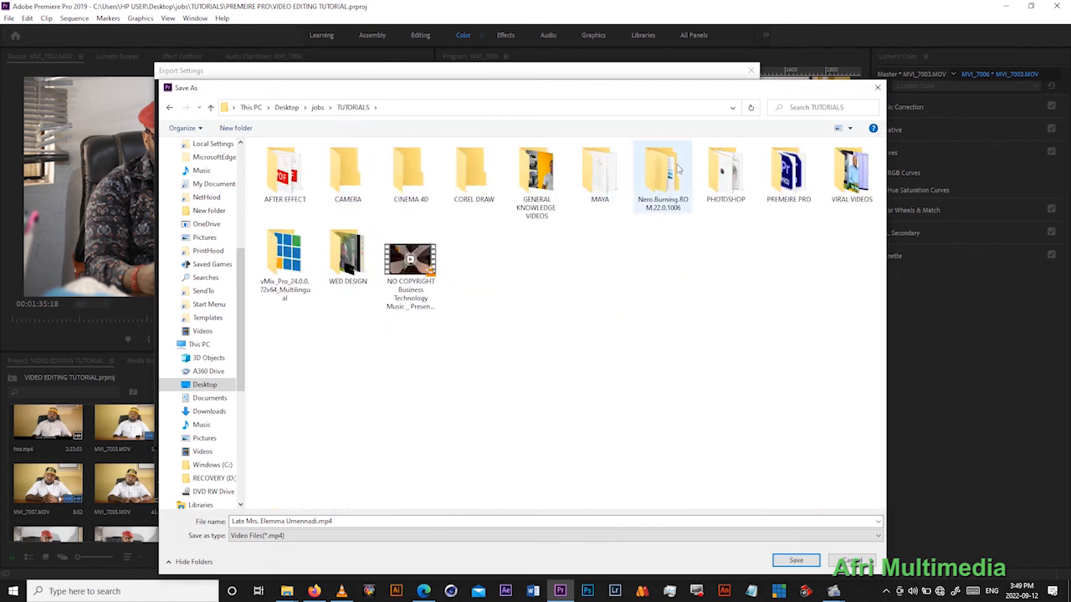
double_click(788, 176)
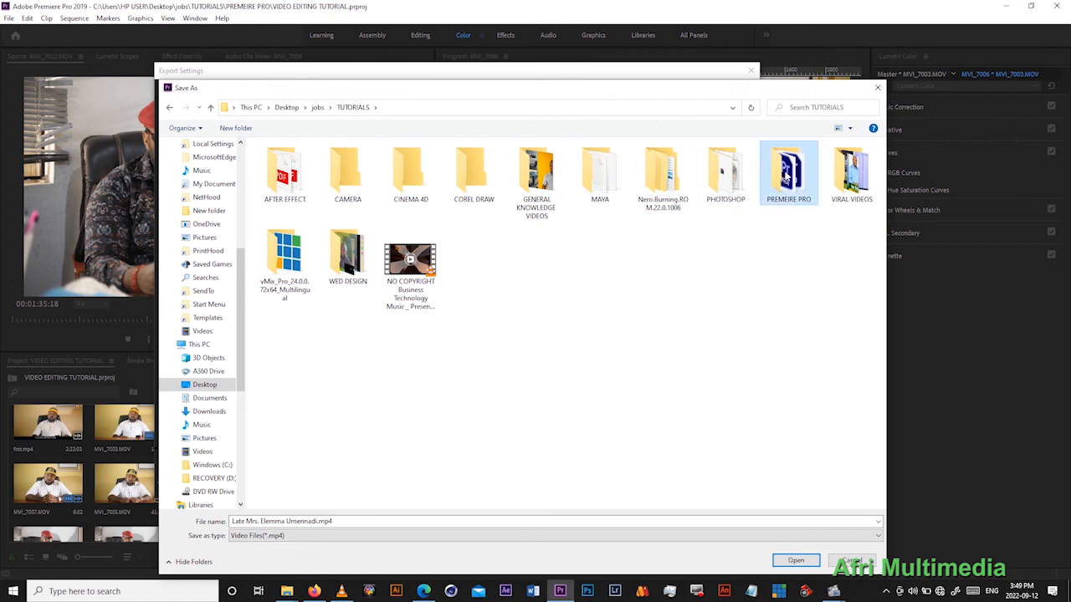
click(424, 523)
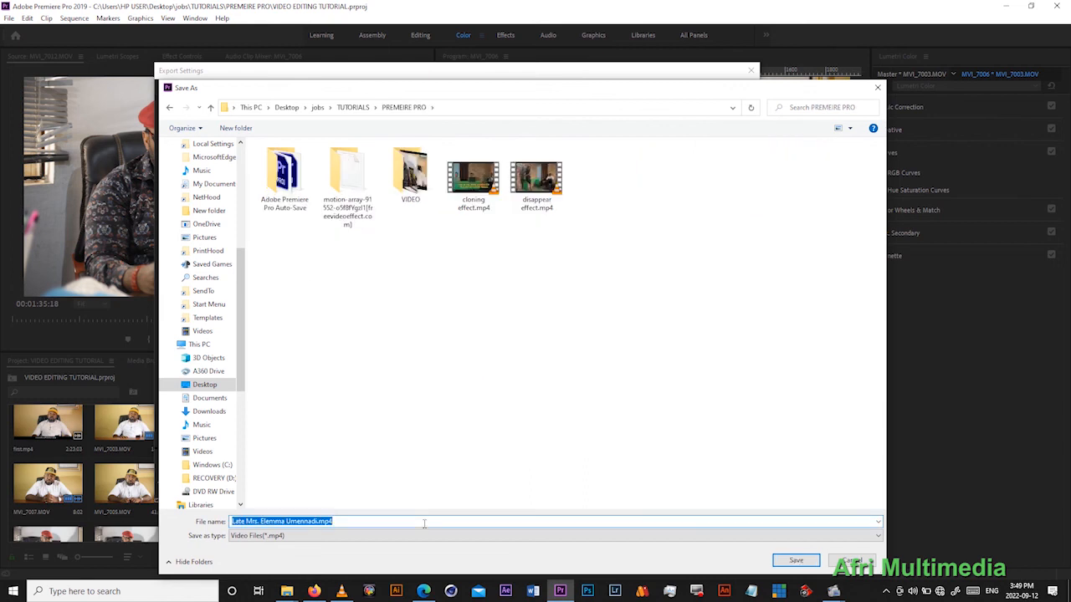
text(cut)
key(Return)
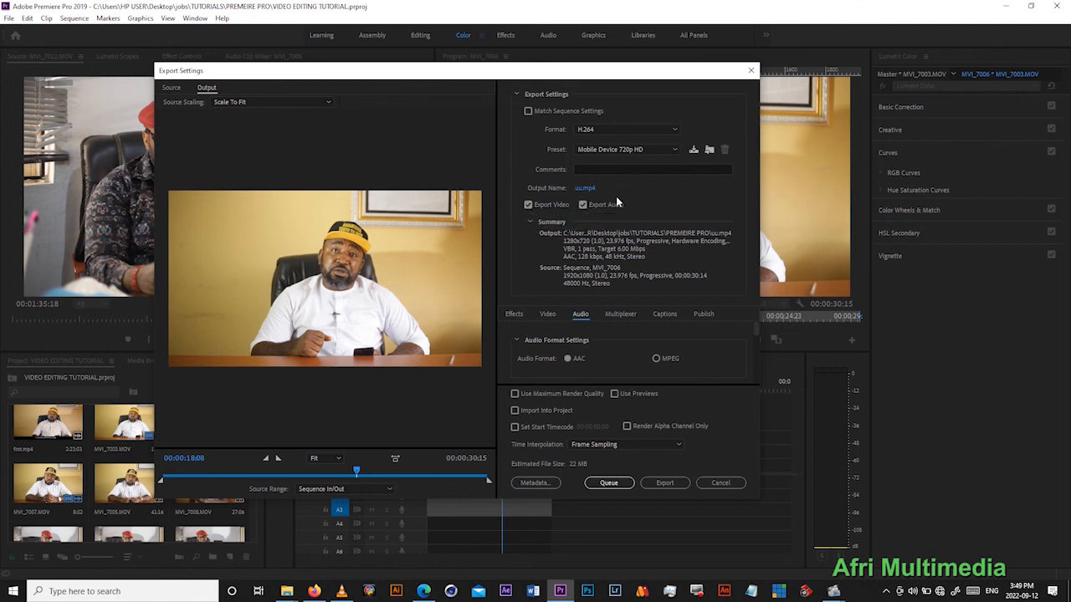
- Exclude video from the export and include it again, and do the same with the audio
click(529, 206)
click(528, 205)
click(529, 206)
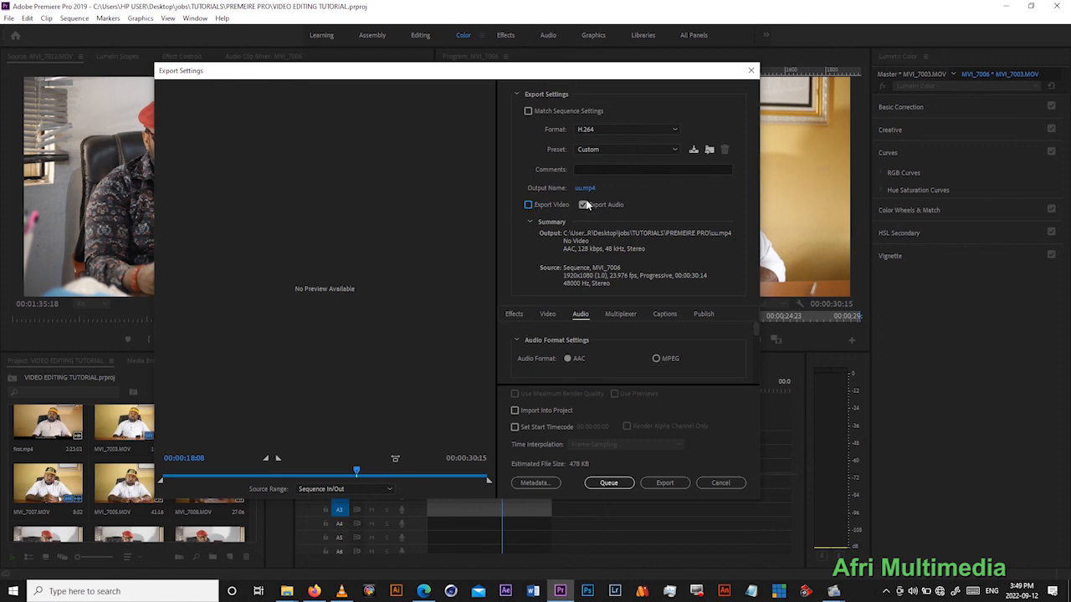
click(530, 206)
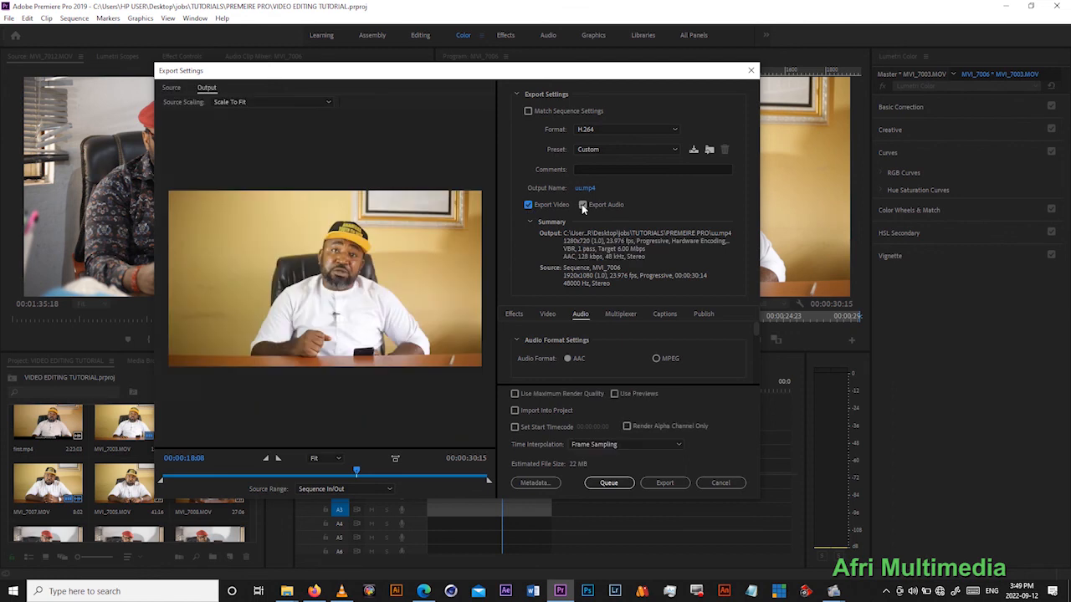
click(582, 205)
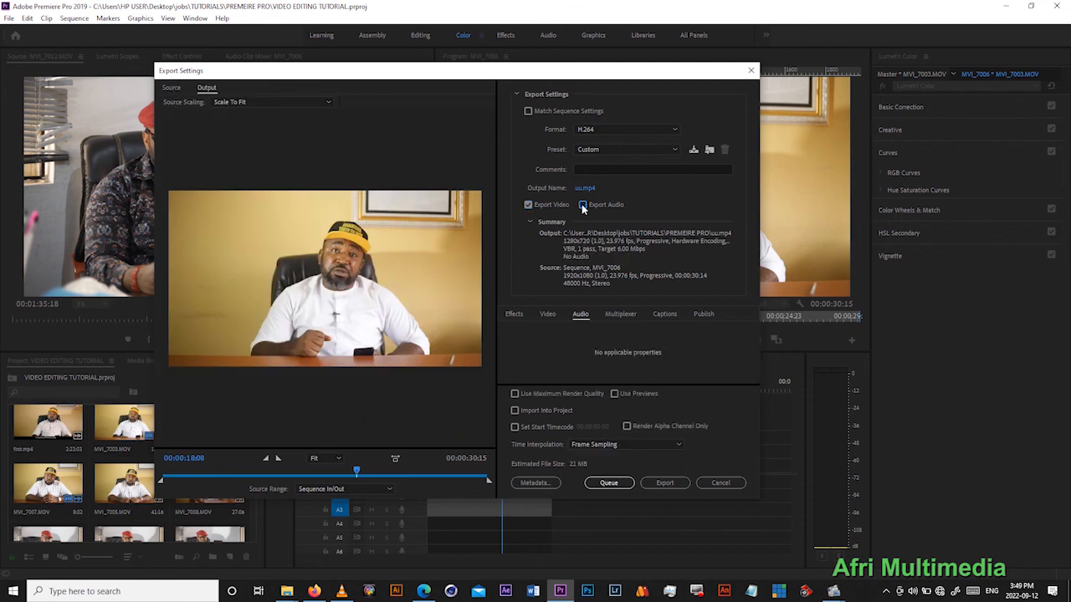
click(583, 205)
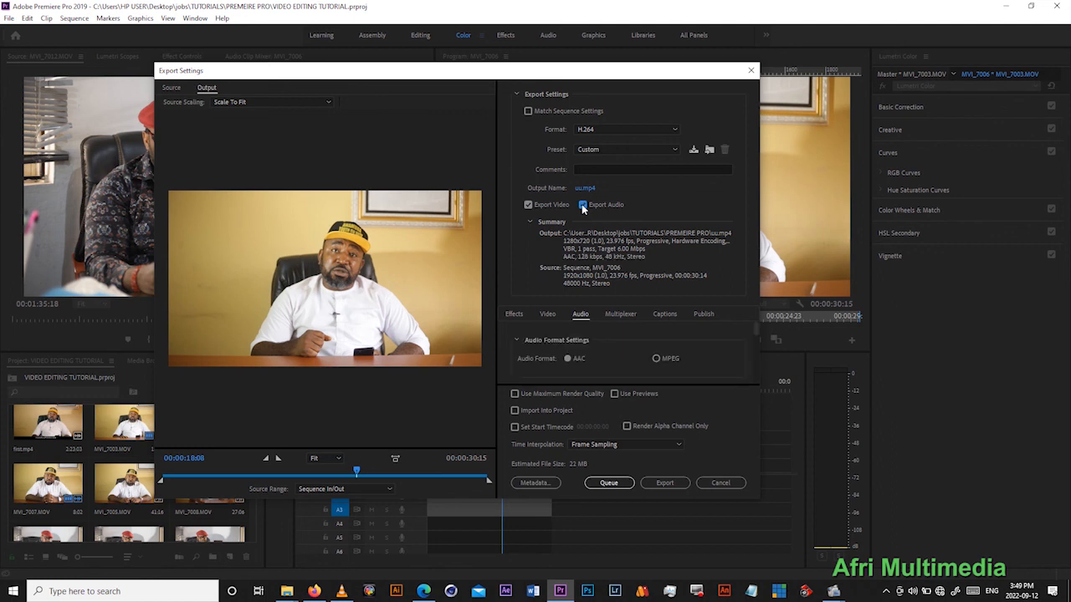
- Set the audio bitrate of the export to 320 kbps and look through the advanced audio settings
scroll(757, 336, down, 2)
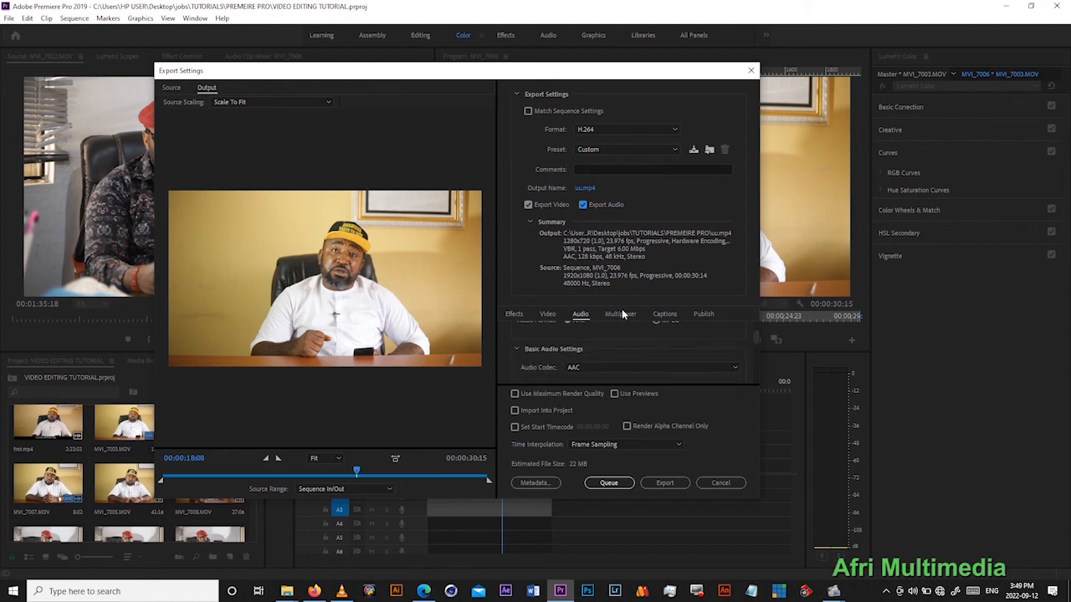
drag(753, 334, 737, 367)
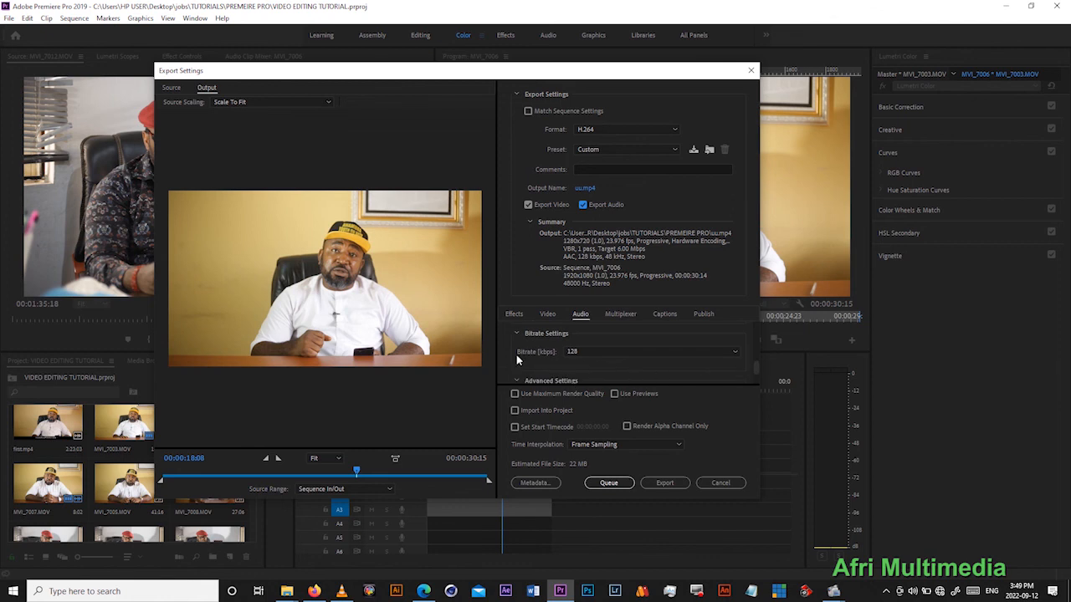
click(618, 351)
click(603, 351)
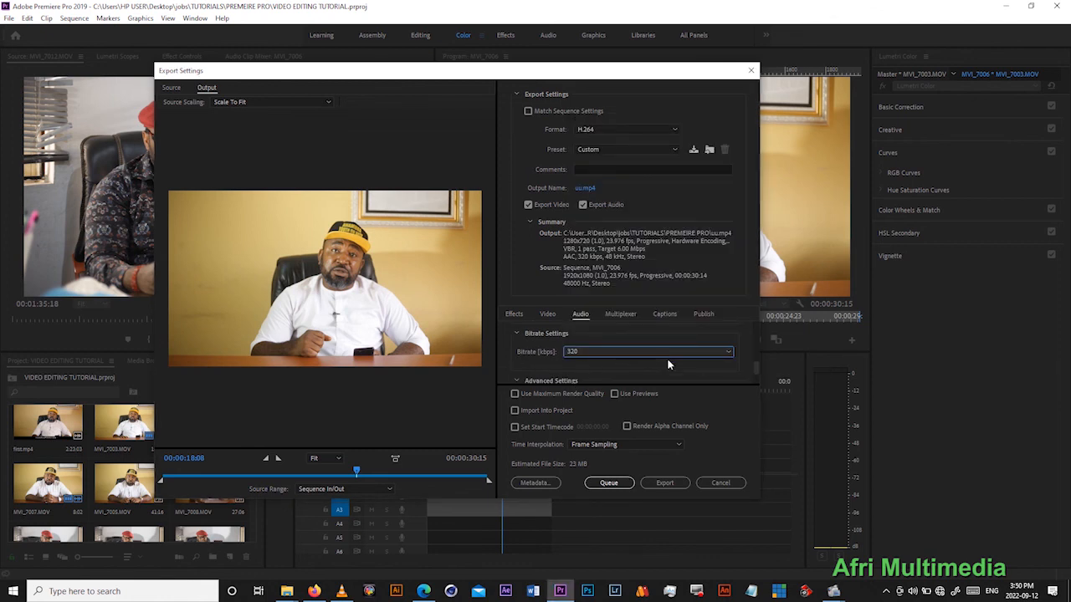
drag(755, 363, 757, 376)
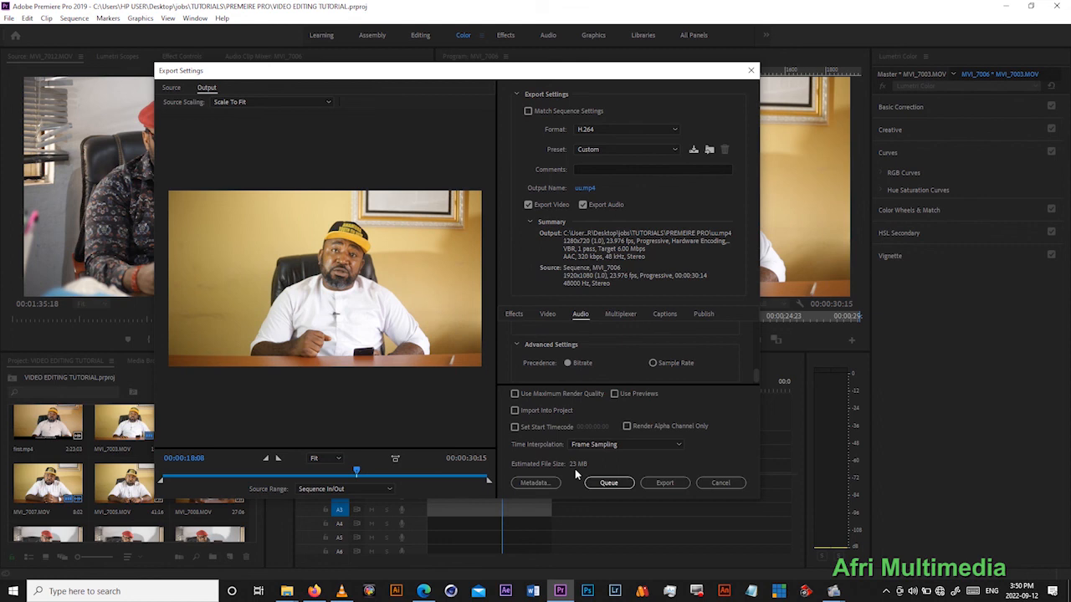
- Apply the Match Source - High bitrate preset and start exporting the sequence
click(605, 149)
click(610, 180)
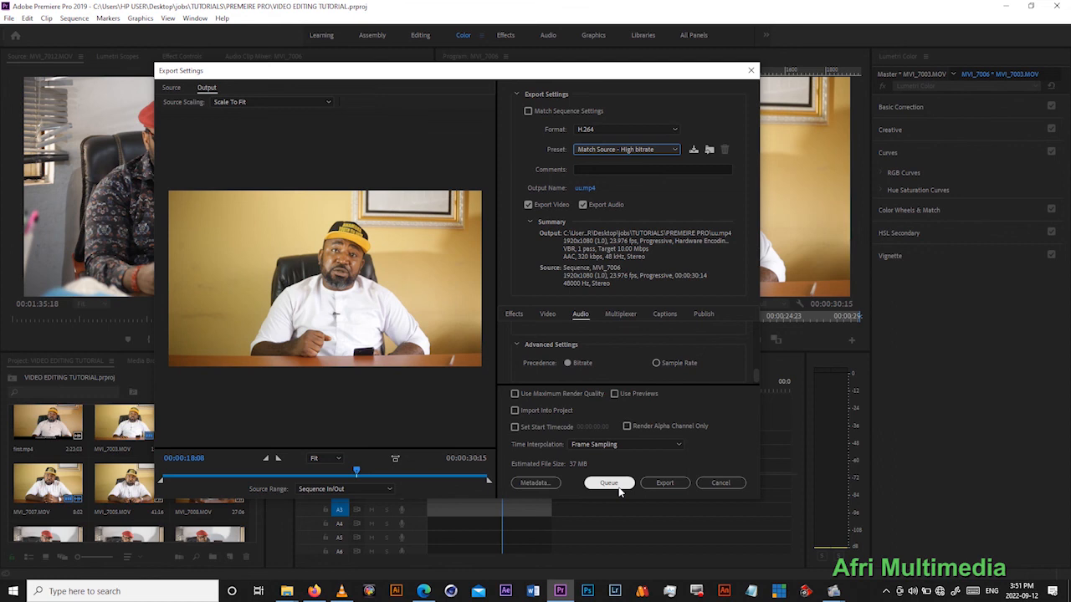
click(660, 483)
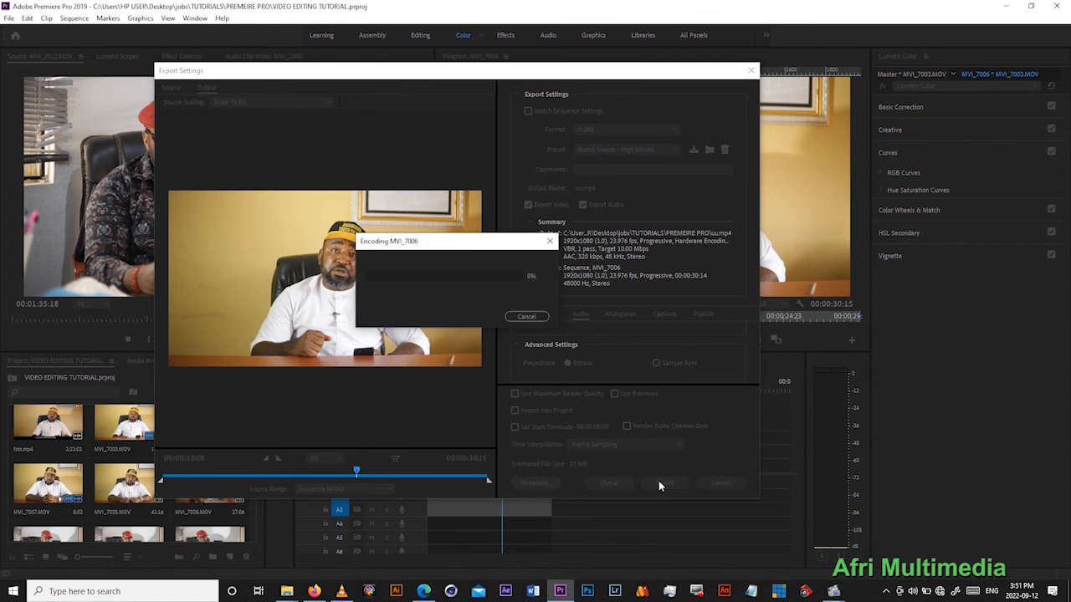